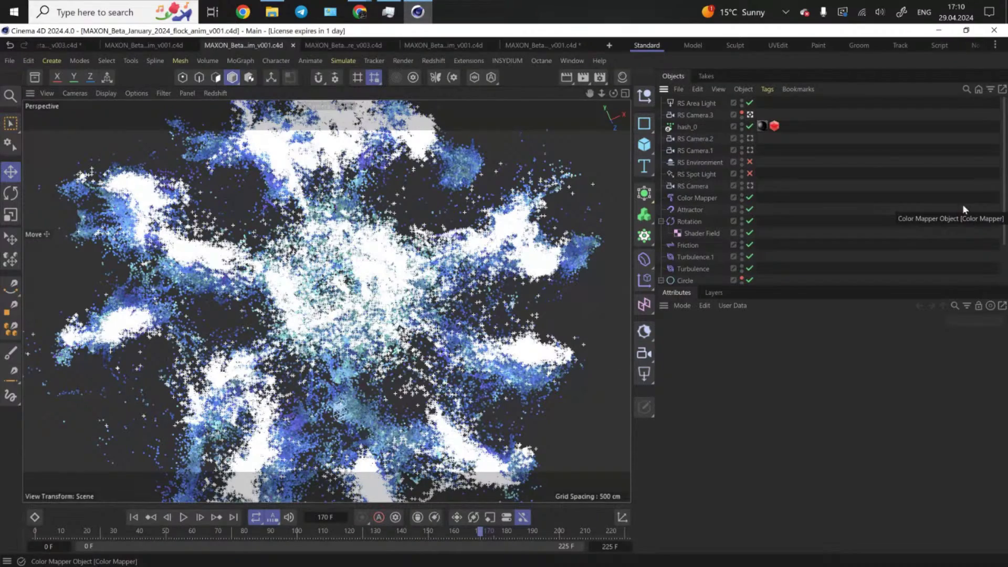
# - Rewind the animation to frame 1 and view the particle ring through the default camera instead of RS Camera.3
pyautogui.click(473, 532)
pyautogui.moveTo(376, 532); pyautogui.dragTo(37, 538)
pyautogui.click(750, 116)
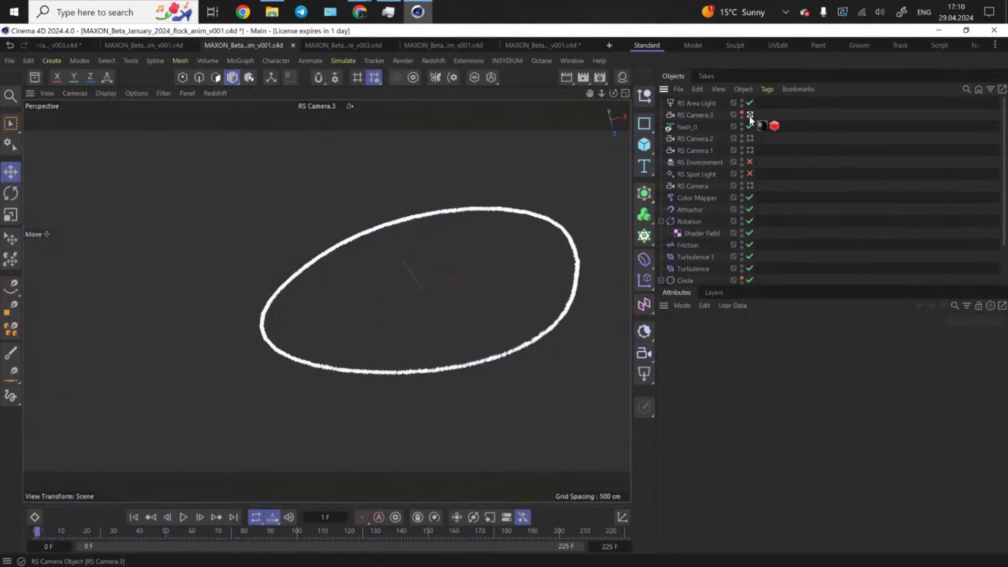
pyautogui.keyDown('alt'); pyautogui.moveTo(398, 362); pyautogui.dragTo(325, 347); pyautogui.keyUp('alt')
pyautogui.scroll(-2, 785, 248)
# - Examine the Circle spline and its Displacer, playing the particle emission up to frame 23
pyautogui.click(686, 231)
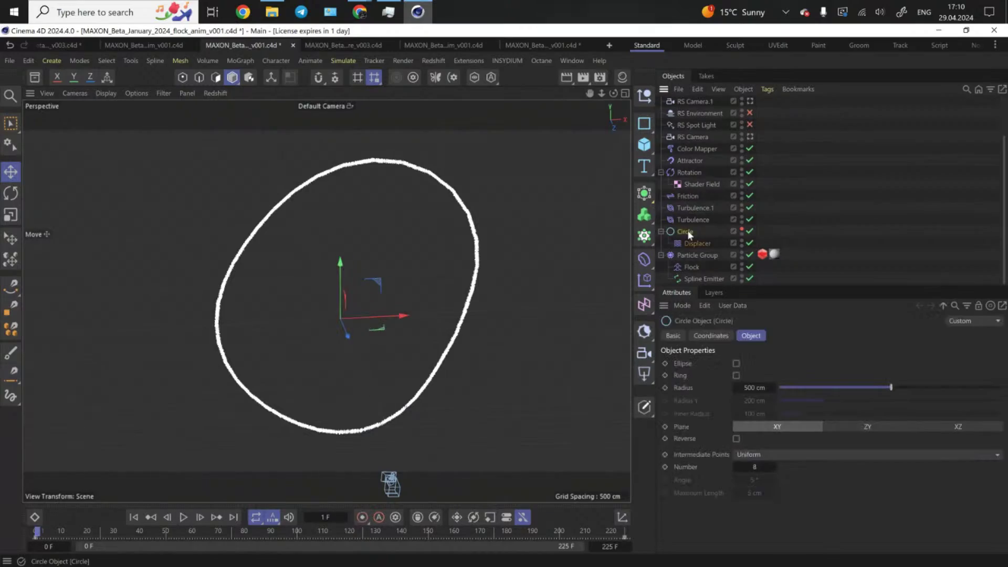
pyautogui.click(184, 517)
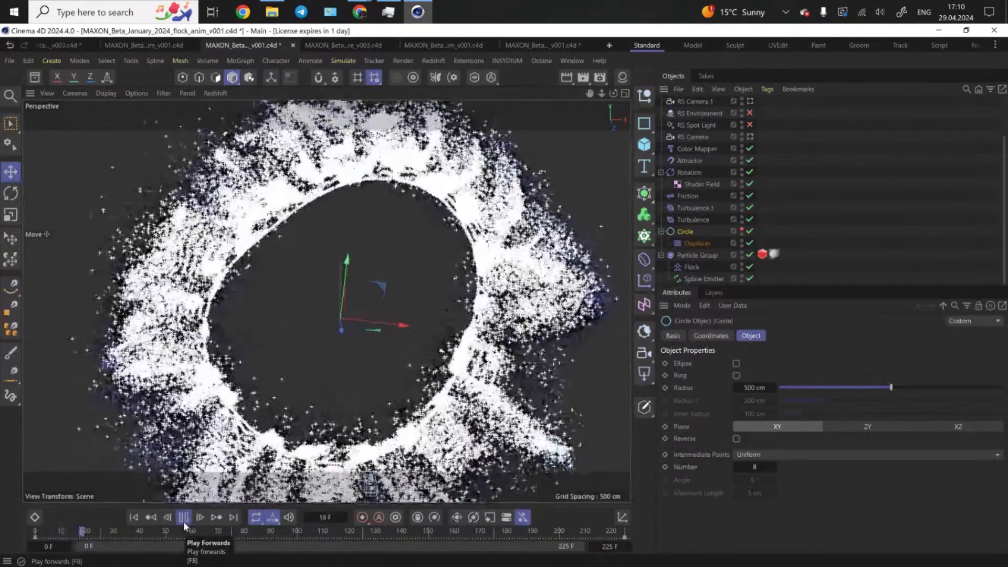
pyautogui.click(185, 520)
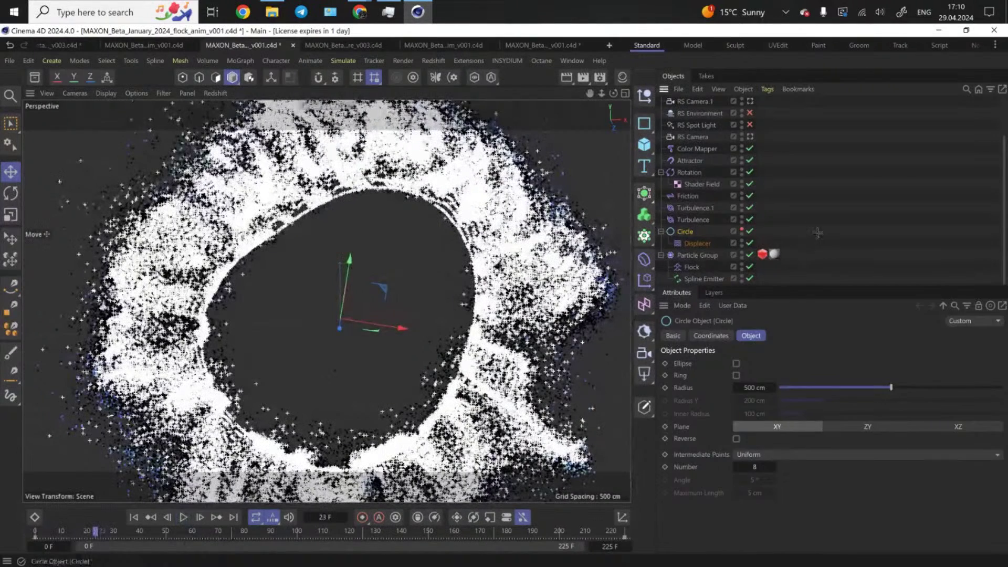
pyautogui.click(706, 243)
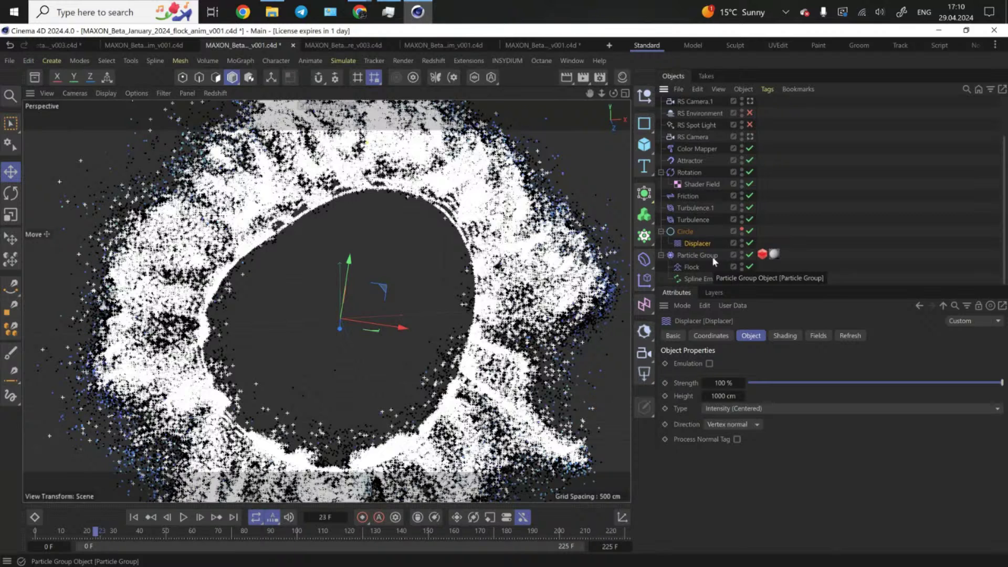
pyautogui.click(799, 218)
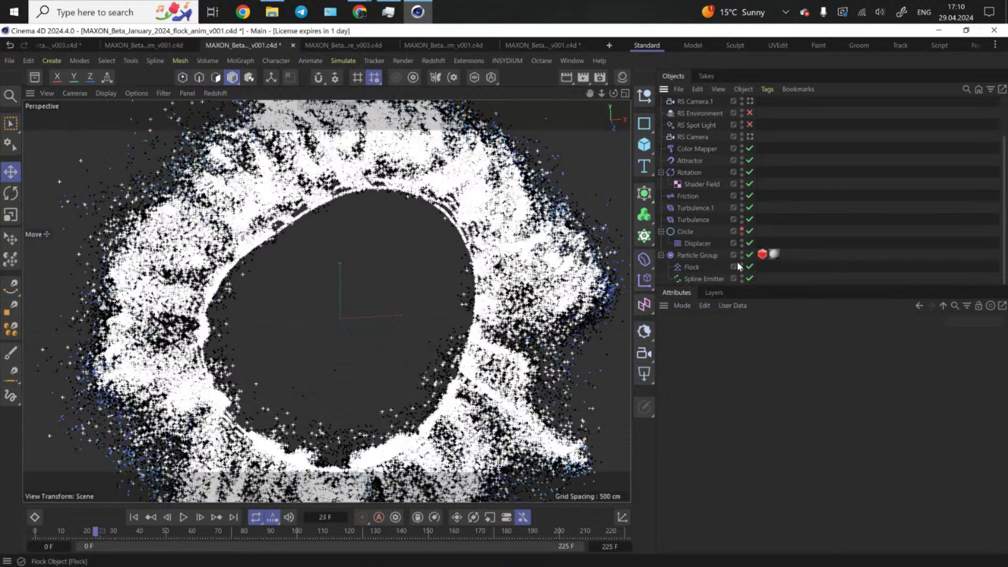
# - Examine the Spline Emitter's emission settings and its animated Rate back at frame 0
pyautogui.click(708, 279)
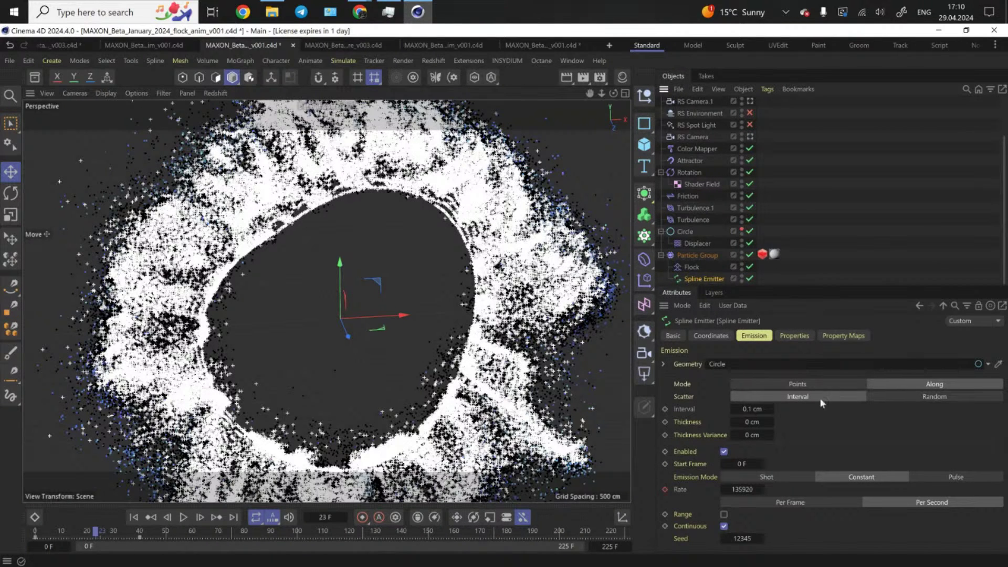
pyautogui.moveTo(105, 529); pyautogui.dragTo(41, 538)
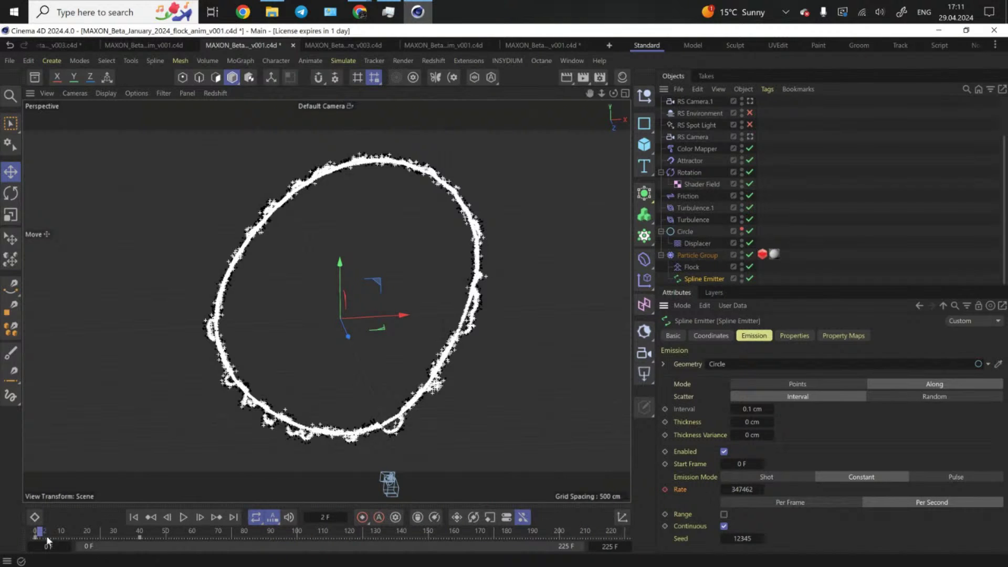
pyautogui.moveTo(47, 535); pyautogui.dragTo(35, 534)
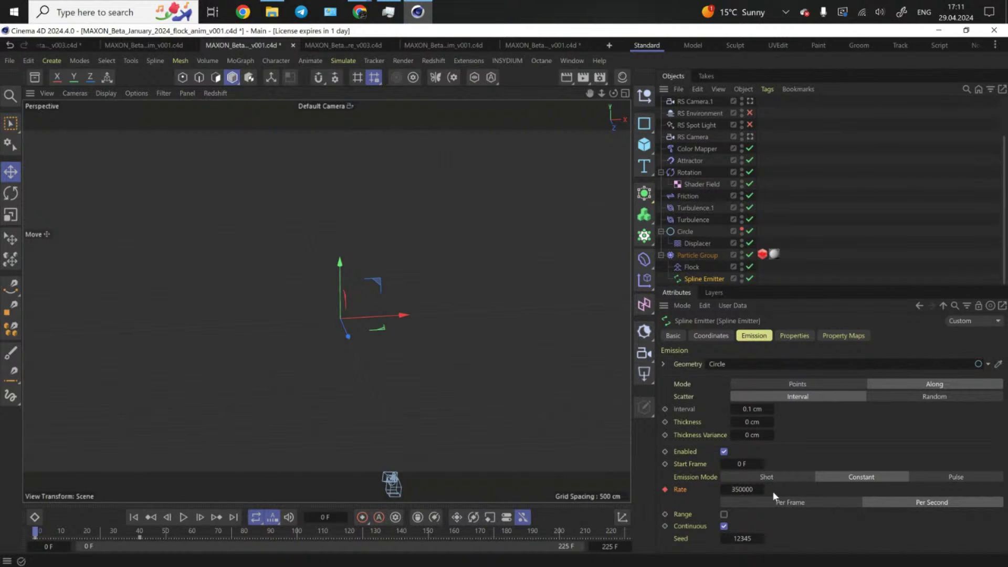
# - Preview the particle motion up to frame 110, switching off the Flock modifier for comparison
pyautogui.moveTo(42, 531); pyautogui.dragTo(178, 534)
pyautogui.click(749, 266)
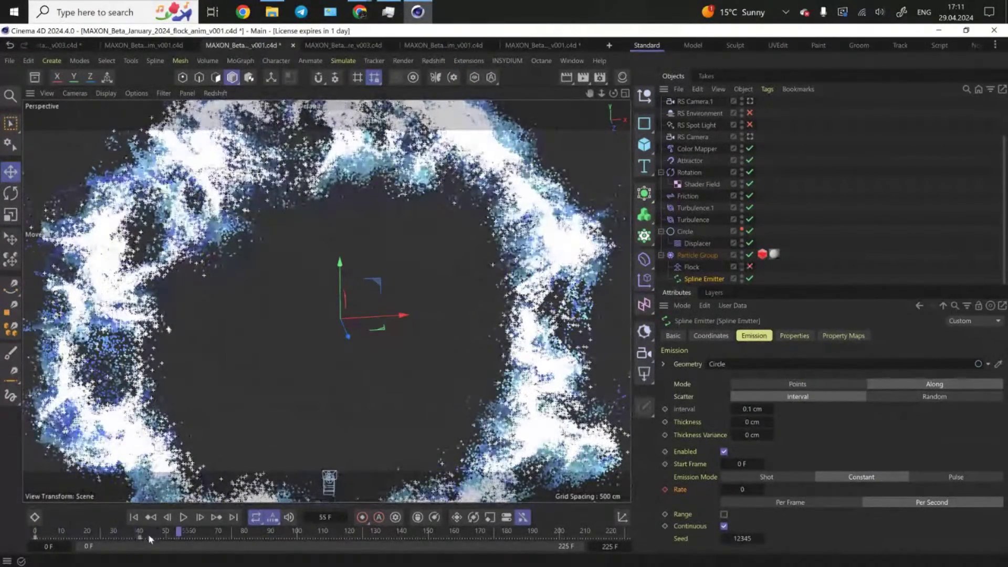
pyautogui.moveTo(189, 531); pyautogui.dragTo(252, 537)
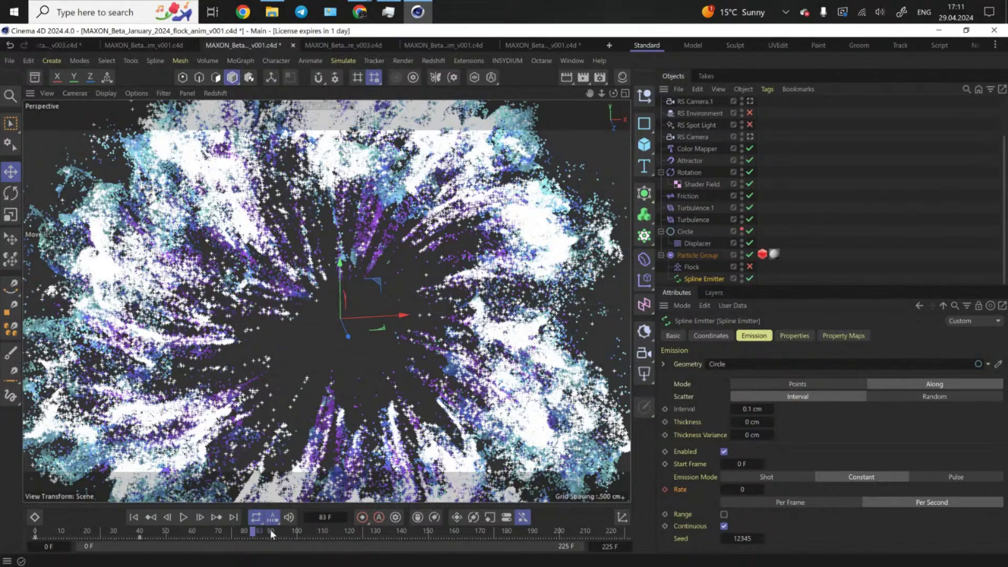
pyautogui.moveTo(279, 531); pyautogui.dragTo(325, 537)
# - Disable the hash_0 Alembic object and scrub the coloured particles to frame 171 and back to frame 110
pyautogui.click(845, 207)
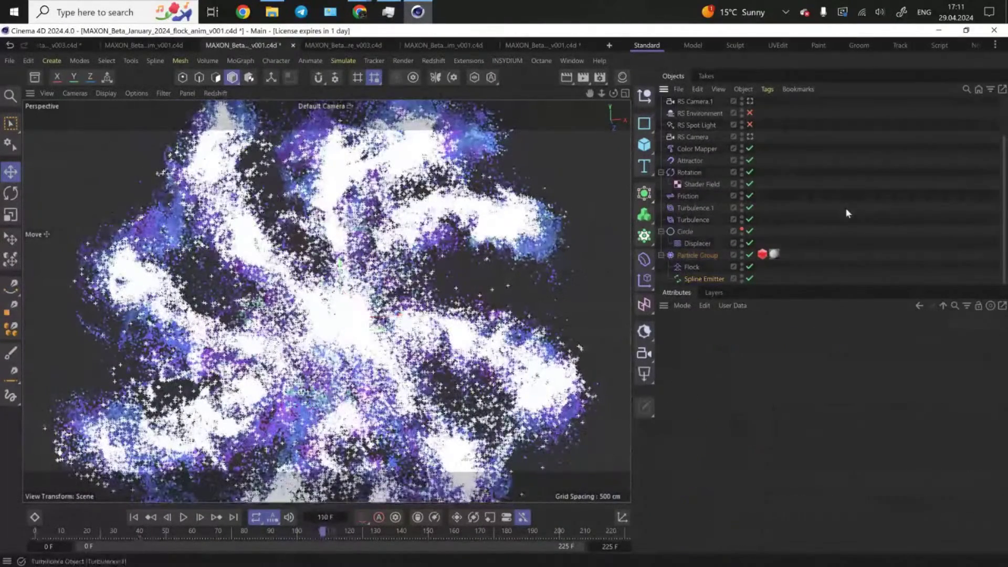
pyautogui.scroll(2, 845, 207)
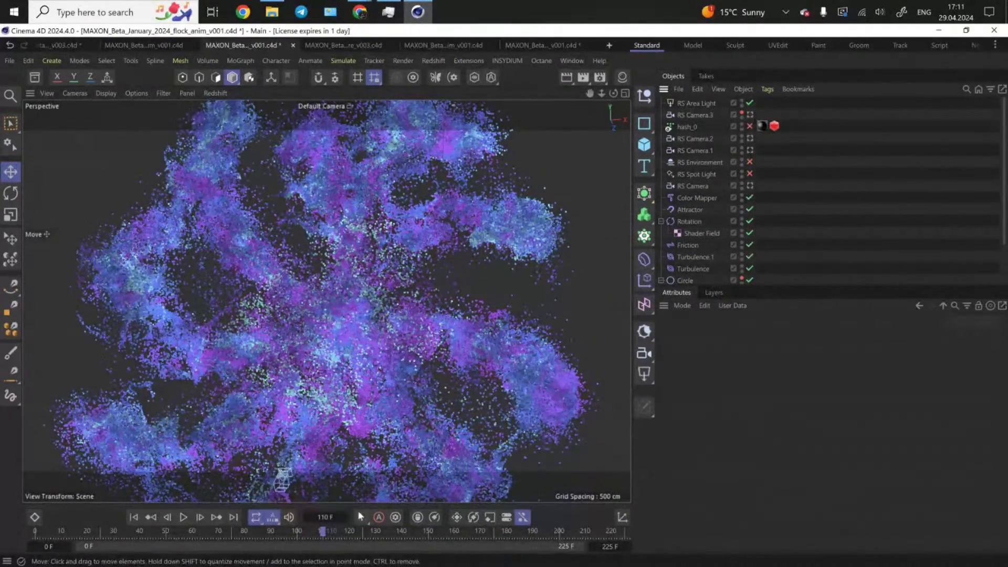
pyautogui.moveTo(324, 532); pyautogui.dragTo(479, 520)
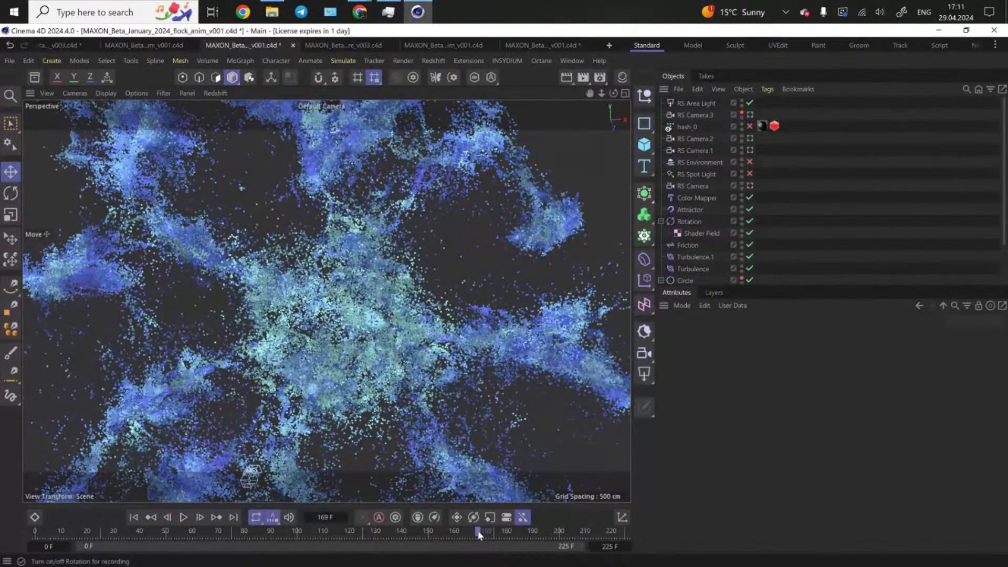
pyautogui.click(483, 531)
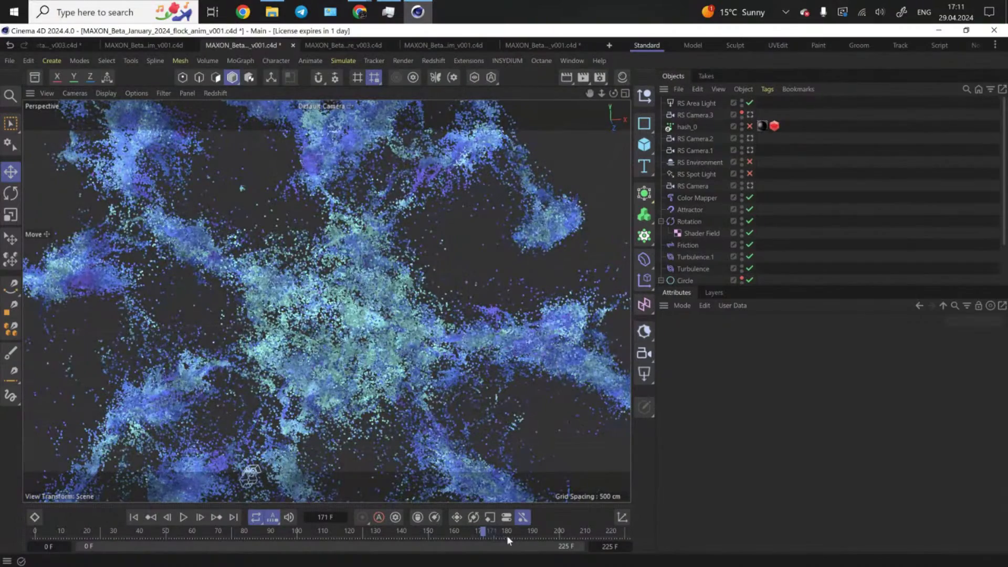
pyautogui.moveTo(435, 526); pyautogui.dragTo(322, 531)
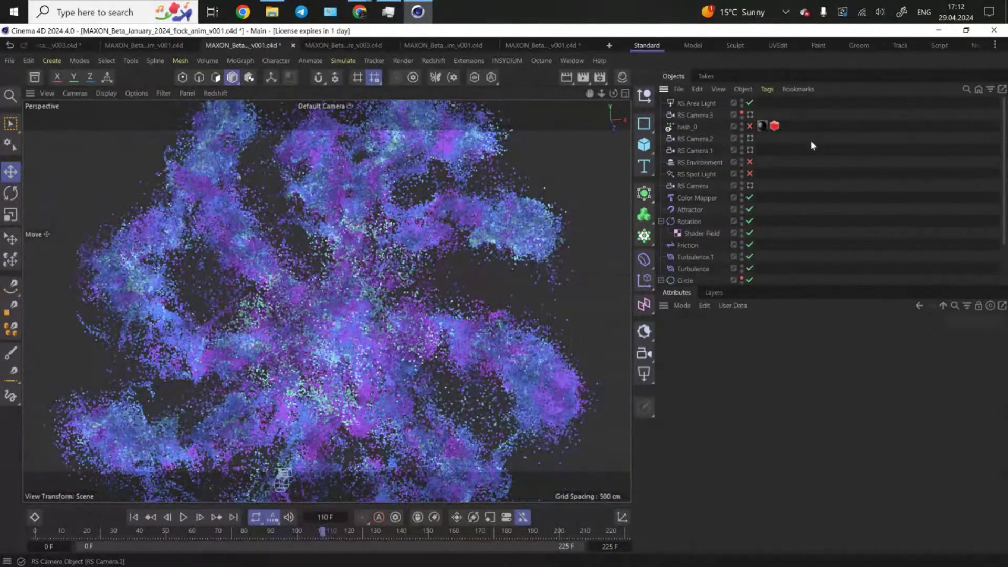
# - Look through RS Camera.3 in the viewport and check its camera properties
pyautogui.click(750, 114)
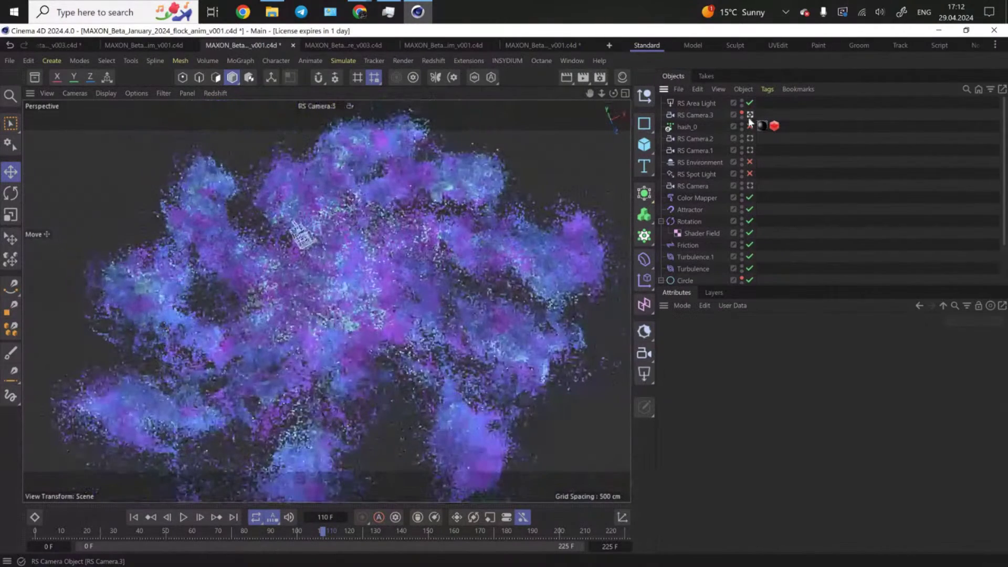
pyautogui.click(702, 114)
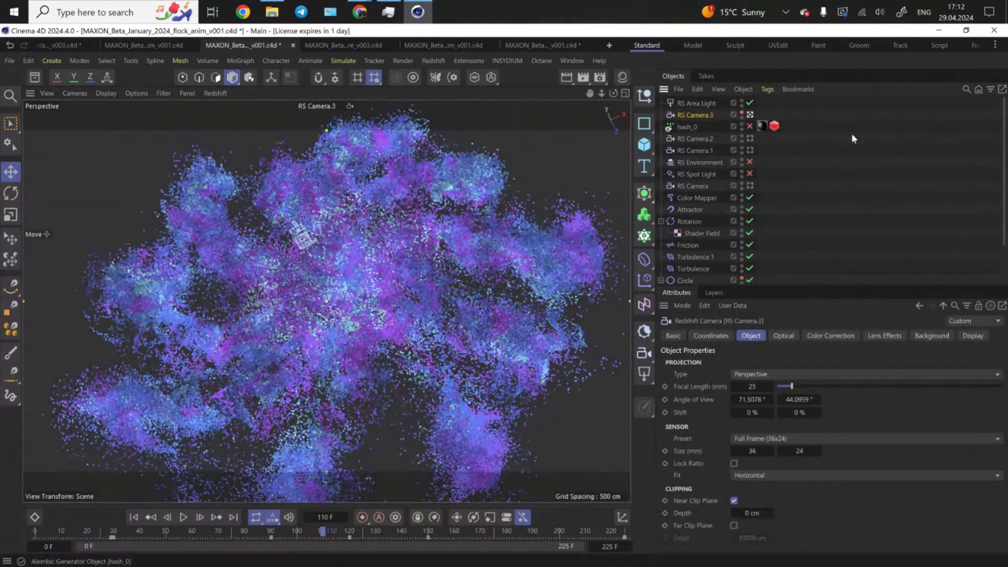
pyautogui.click(827, 185)
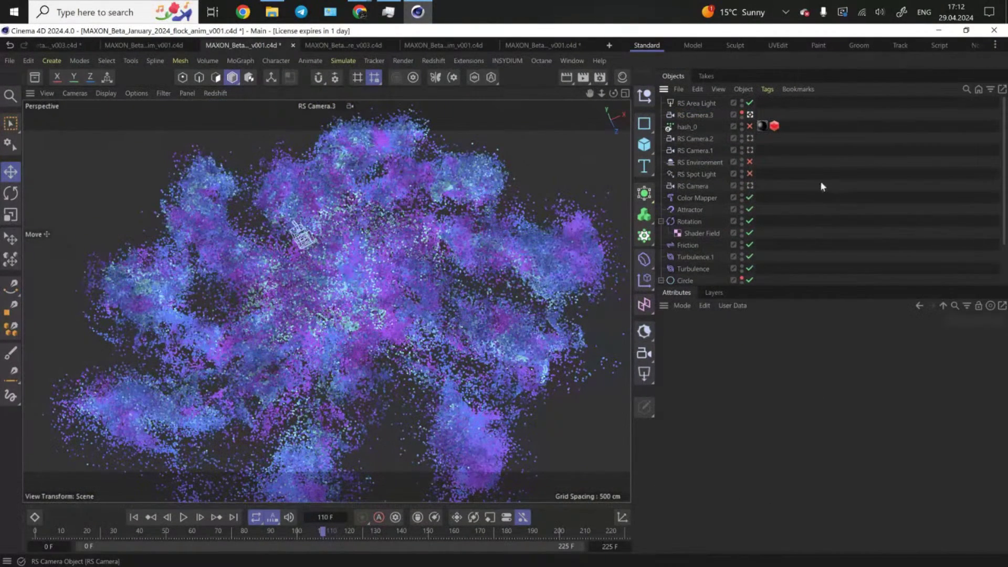
# - Hide RS Camera.1 and RS Camera.2 in the viewport, and enable and select the hash_0 Alembic object
pyautogui.moveTo(741, 148); pyautogui.dragTo(741, 126)
pyautogui.click(750, 126)
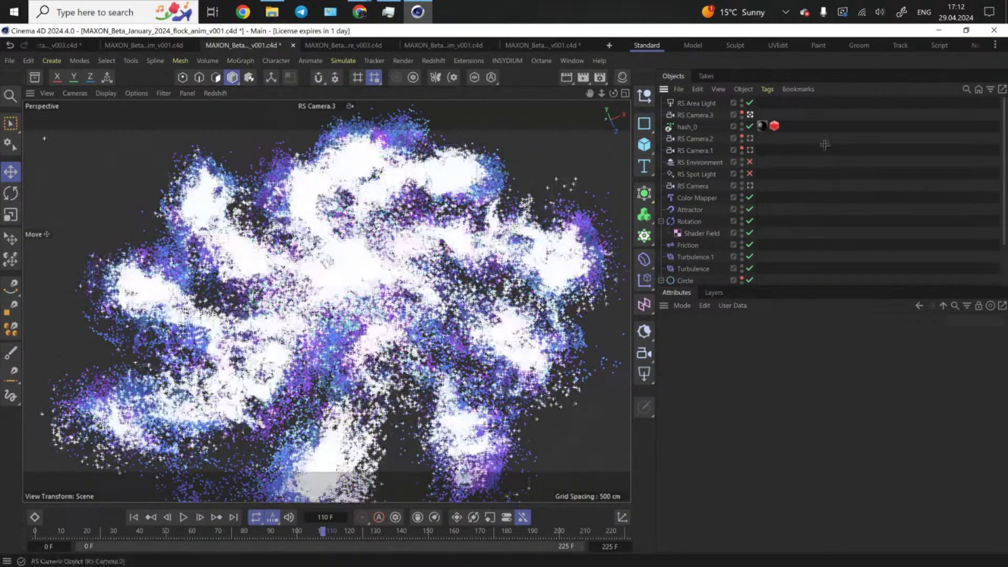
pyautogui.click(685, 127)
# - Start a live Redshift RenderView preview of frame 110 and place its window over the viewport, clear of the object list
pyautogui.click(444, 62)
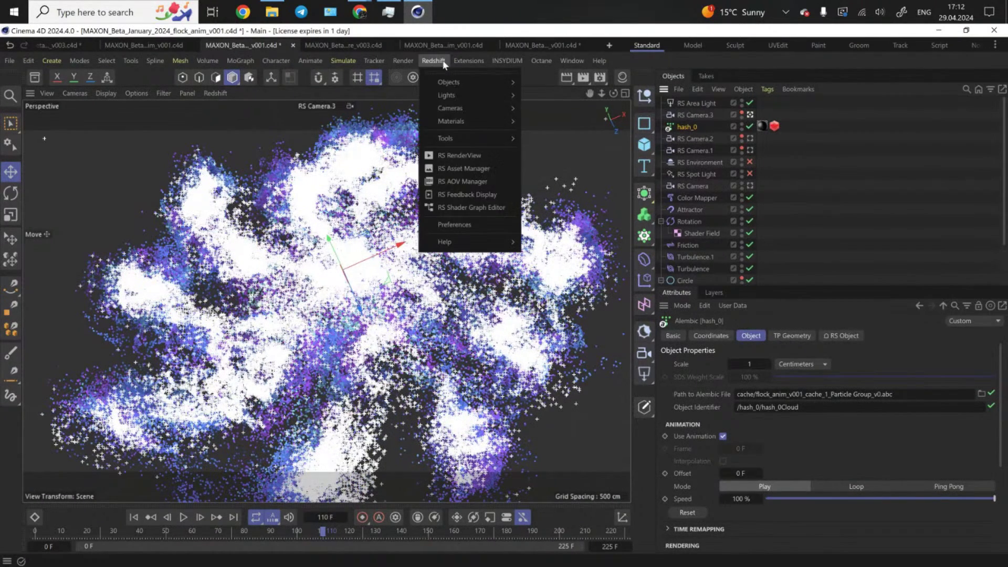
pyautogui.click(459, 155)
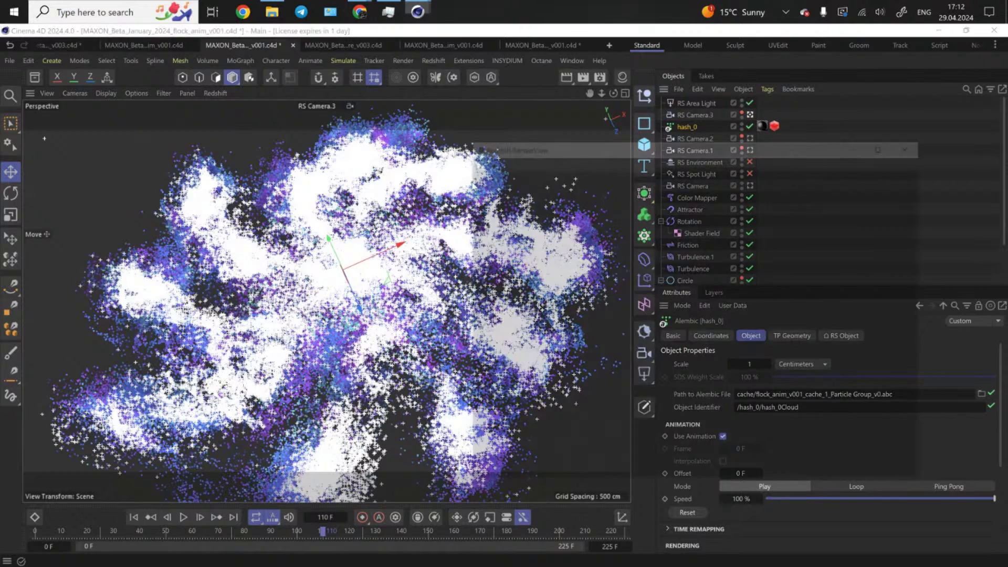
pyautogui.click(488, 187)
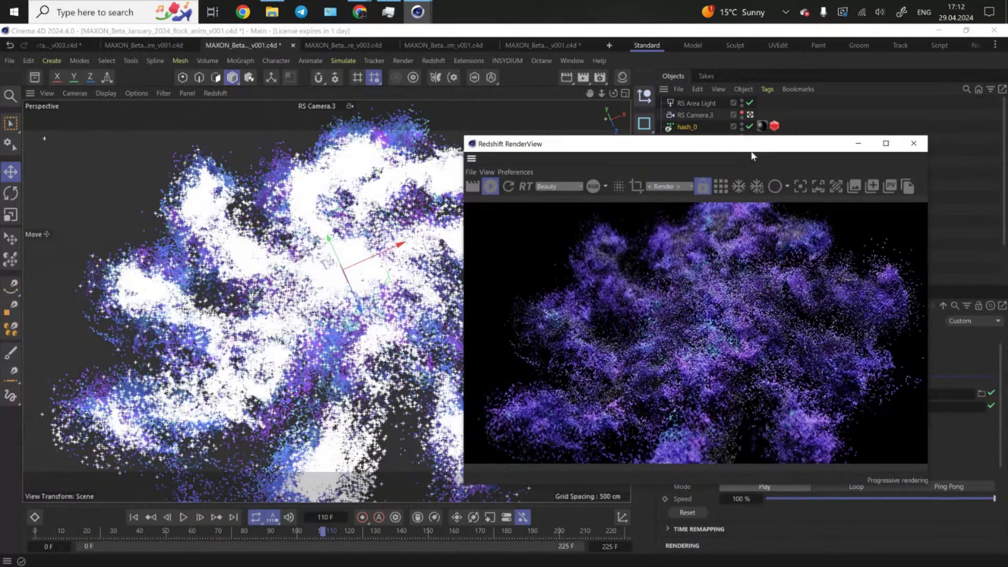
pyautogui.moveTo(617, 143); pyautogui.dragTo(254, 110)
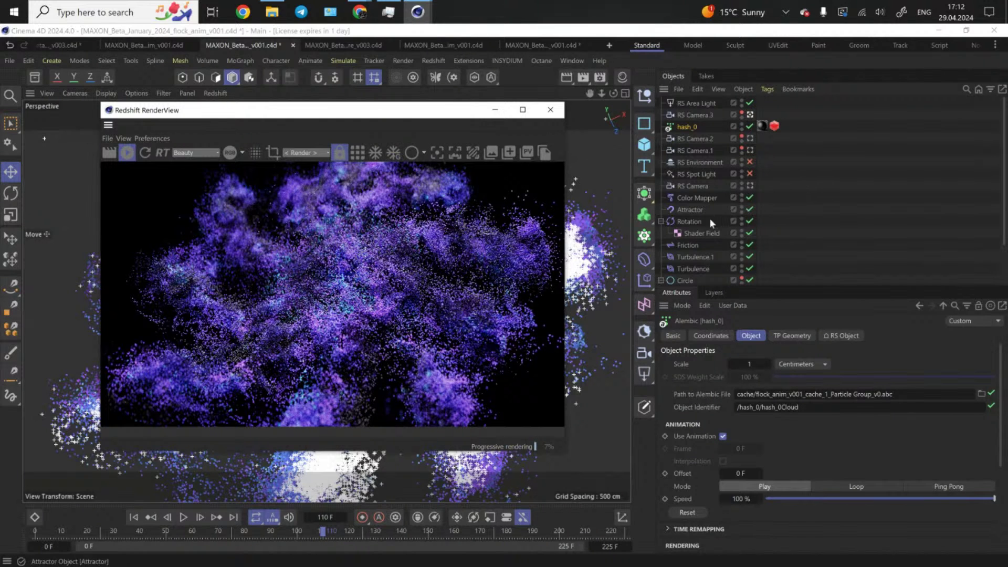
# - Examine the Color Mapper's velocity-based gradient settings and the particle properties available as its source
pyautogui.click(692, 245)
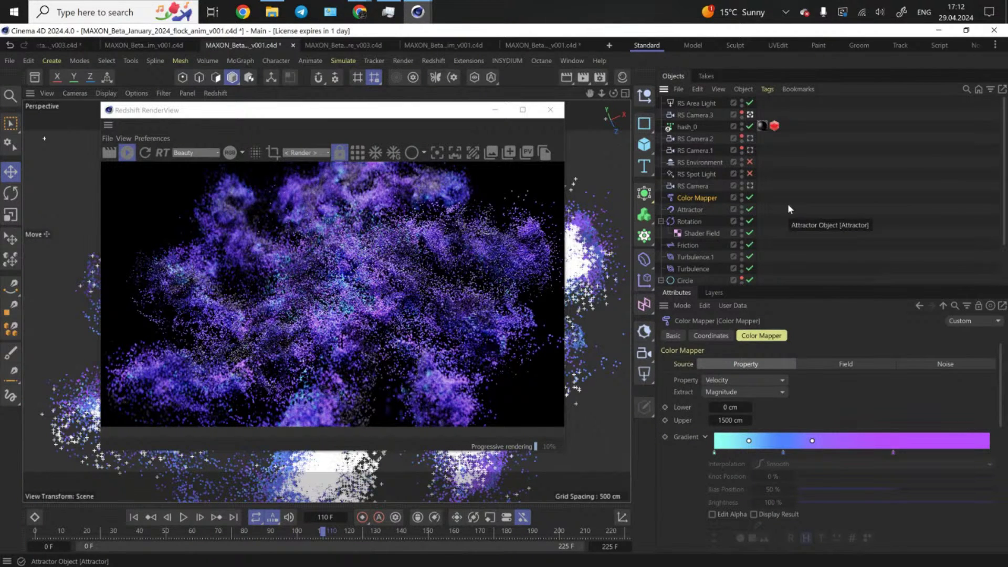
pyautogui.click(782, 381)
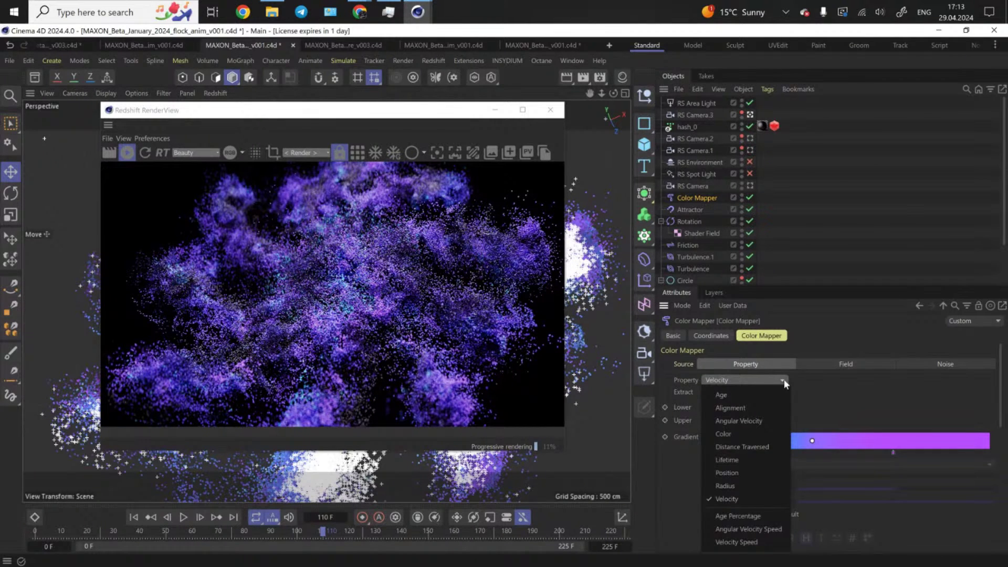
pyautogui.click(832, 394)
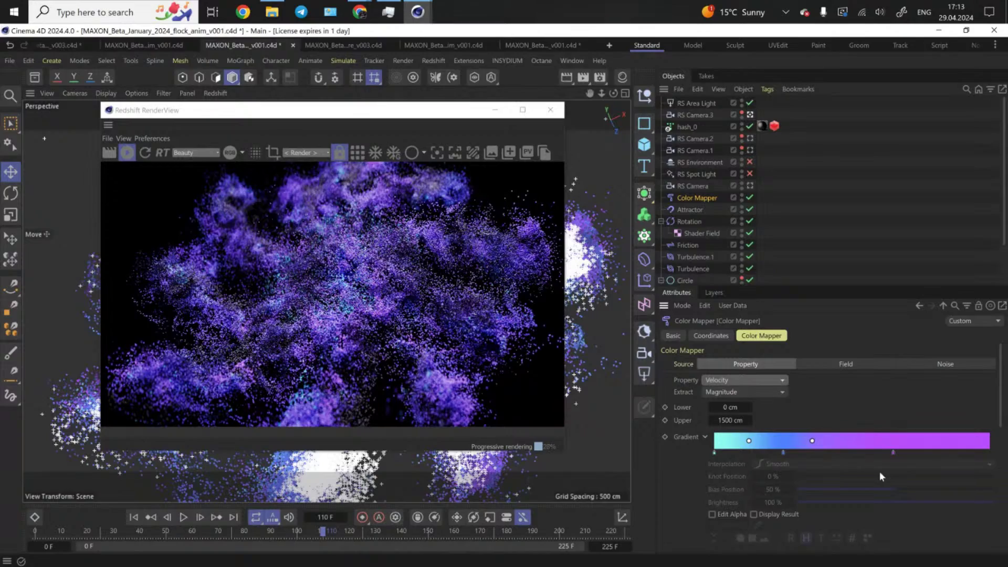
# - Examine the rendered particles' colour and detail up close in the render preview
pyautogui.scroll(4, 336, 304)
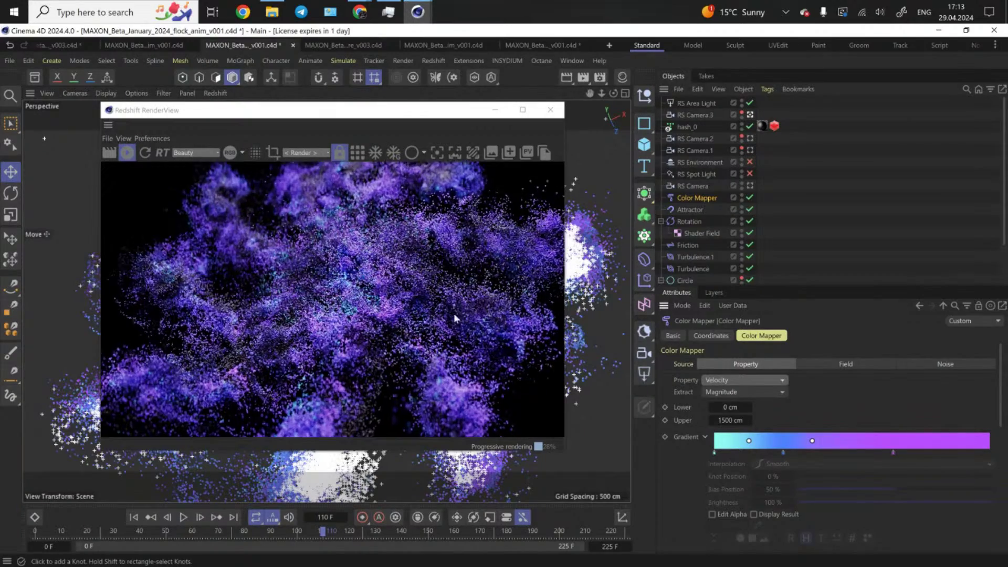
pyautogui.scroll(-4, 286, 298)
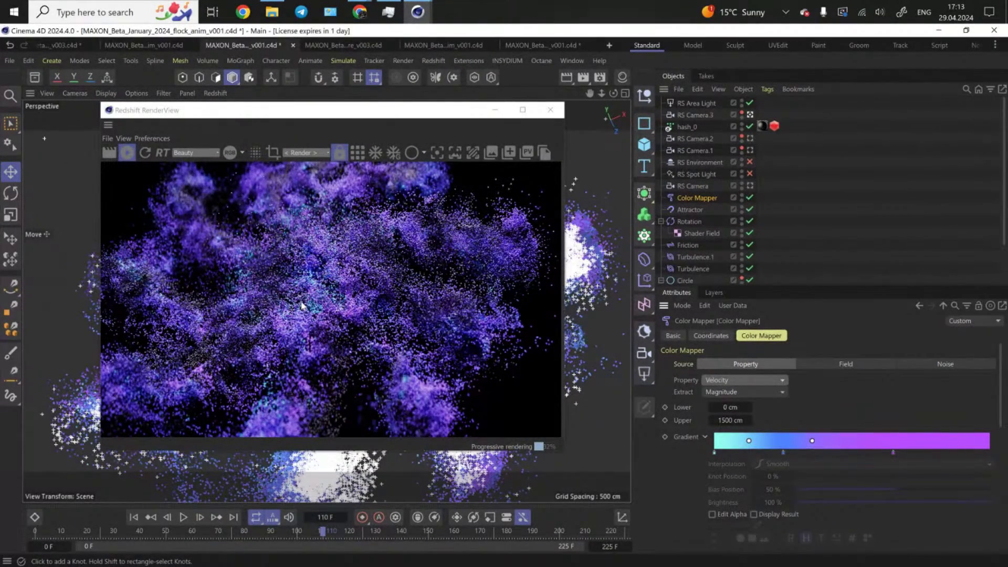
pyautogui.scroll(4, 332, 340)
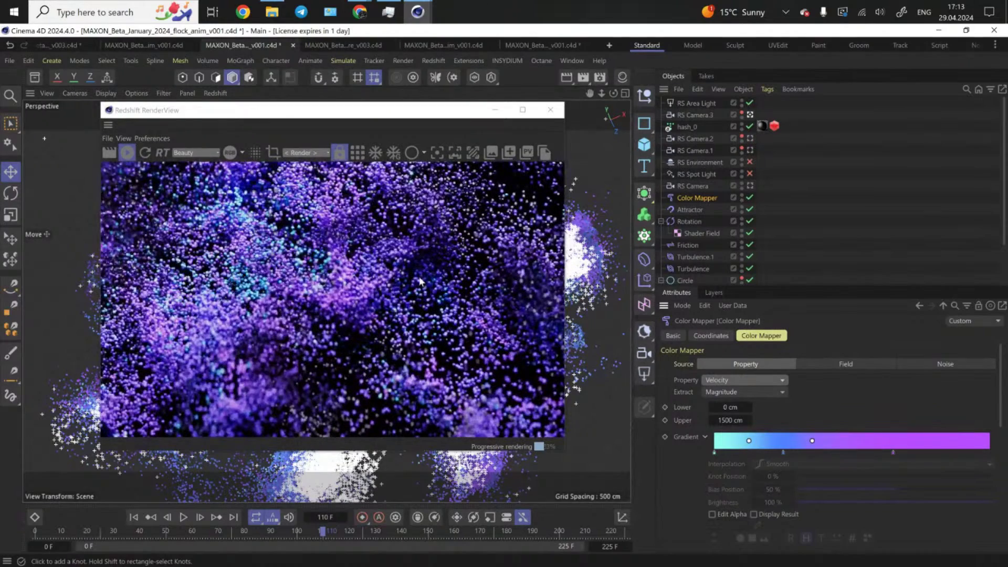
pyautogui.scroll(-4, 349, 319)
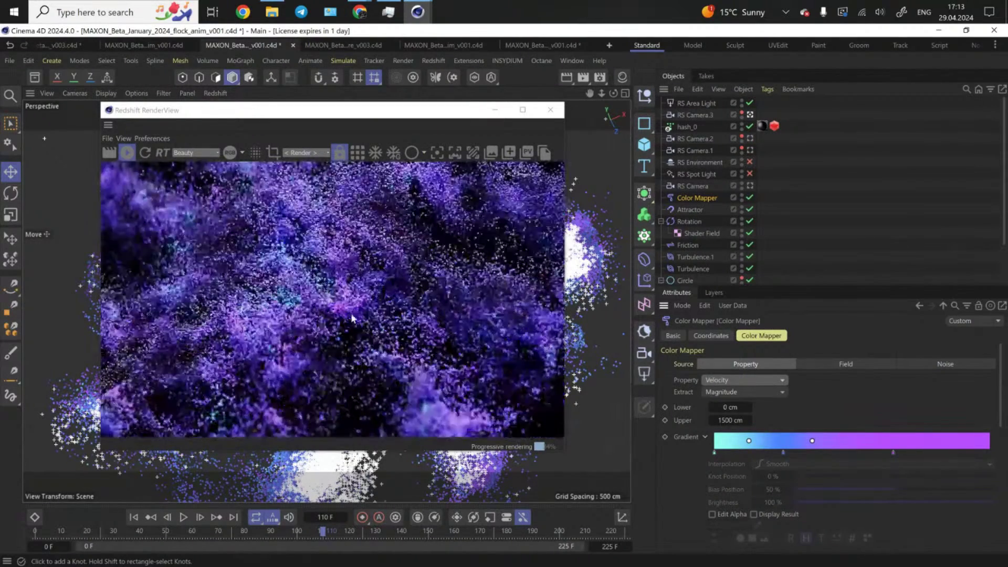
pyautogui.scroll(-2, 352, 318)
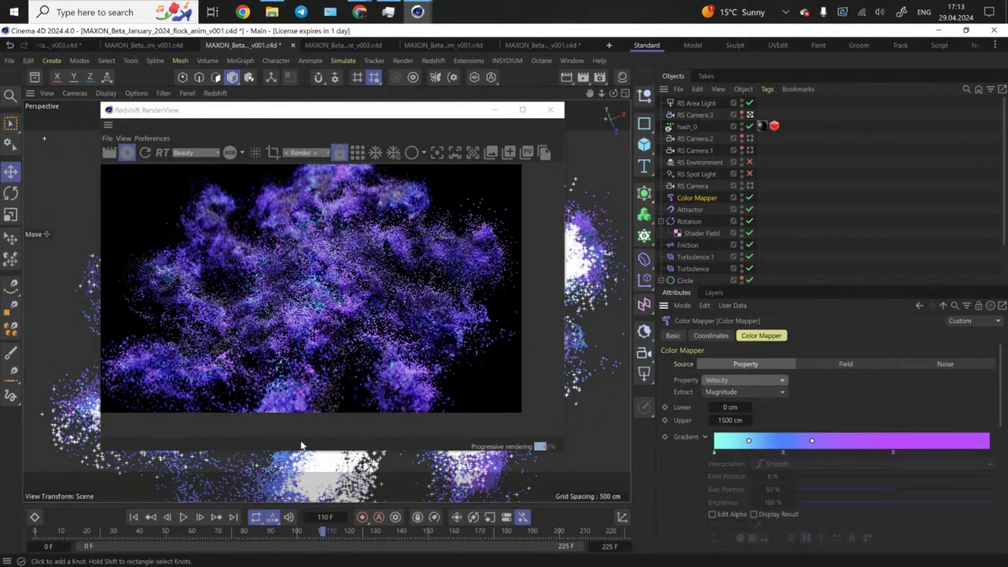
# - Preview the rendered particle colours at frame 128 and at frame 153
pyautogui.click(369, 533)
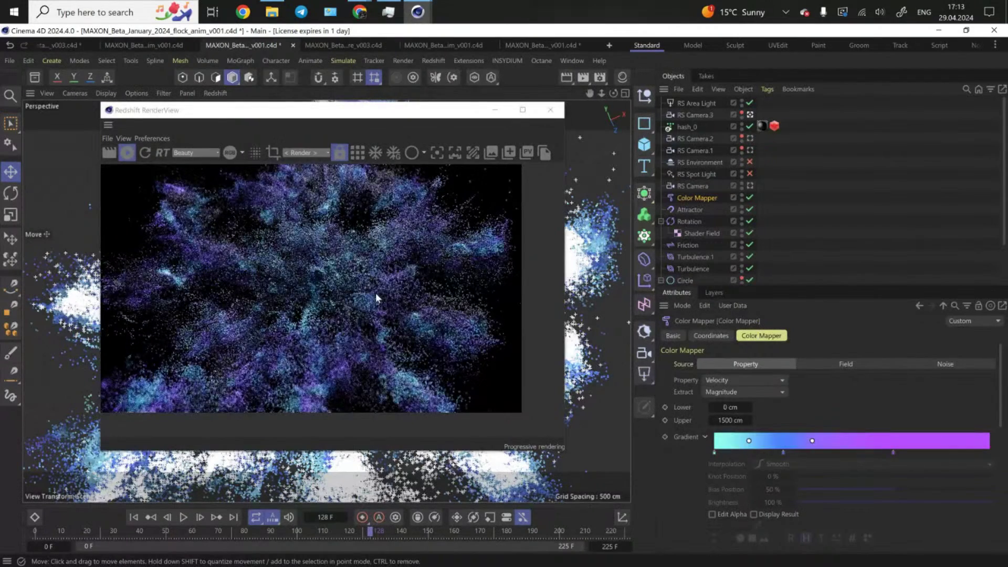
pyautogui.scroll(-2, 375, 292)
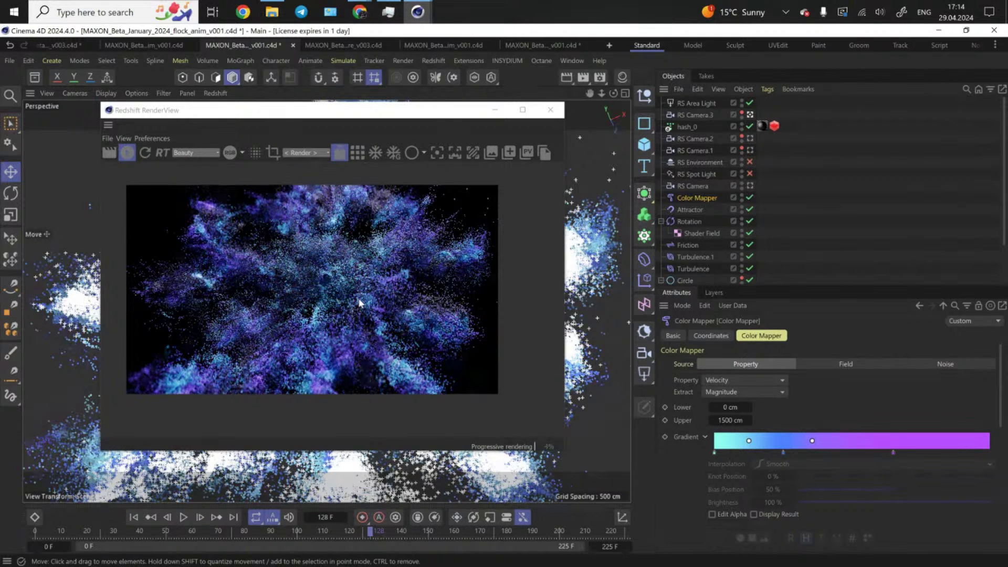
pyautogui.moveTo(372, 531); pyautogui.dragTo(436, 533)
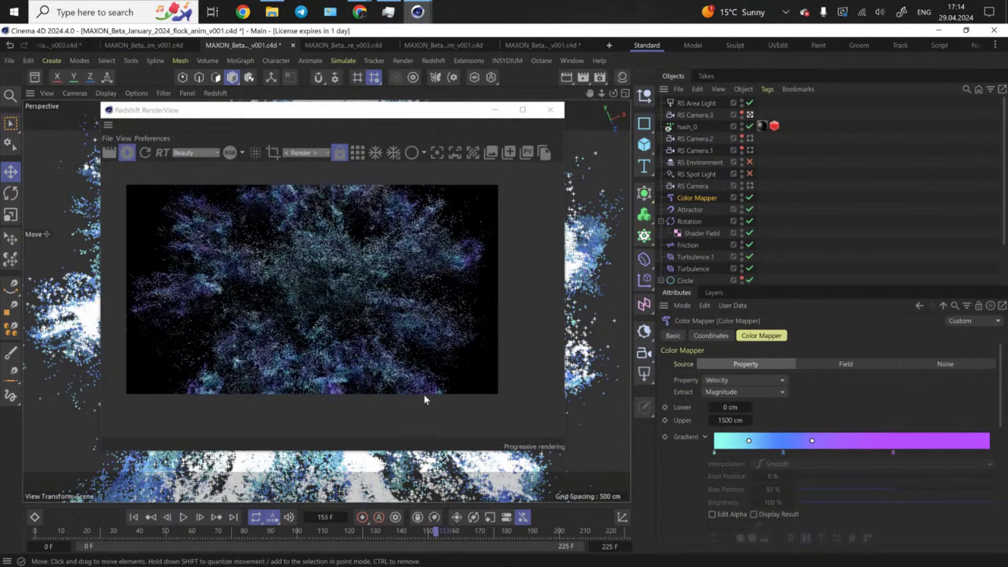
# - Close the render preview and examine the Flock modifier's cohesion, separation, velocity alignment and noise settings
pyautogui.scroll(-2, 900, 248)
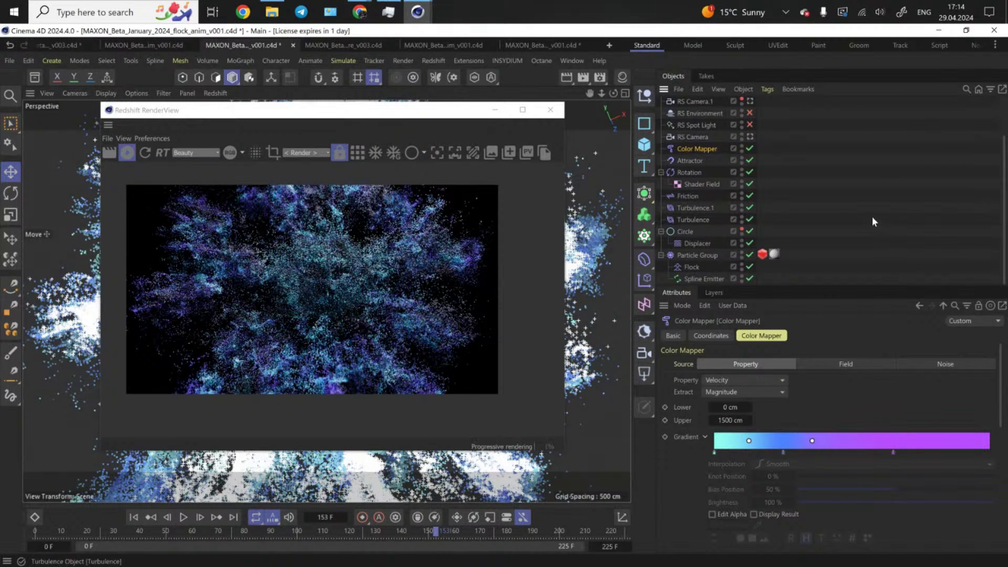
pyautogui.click(550, 110)
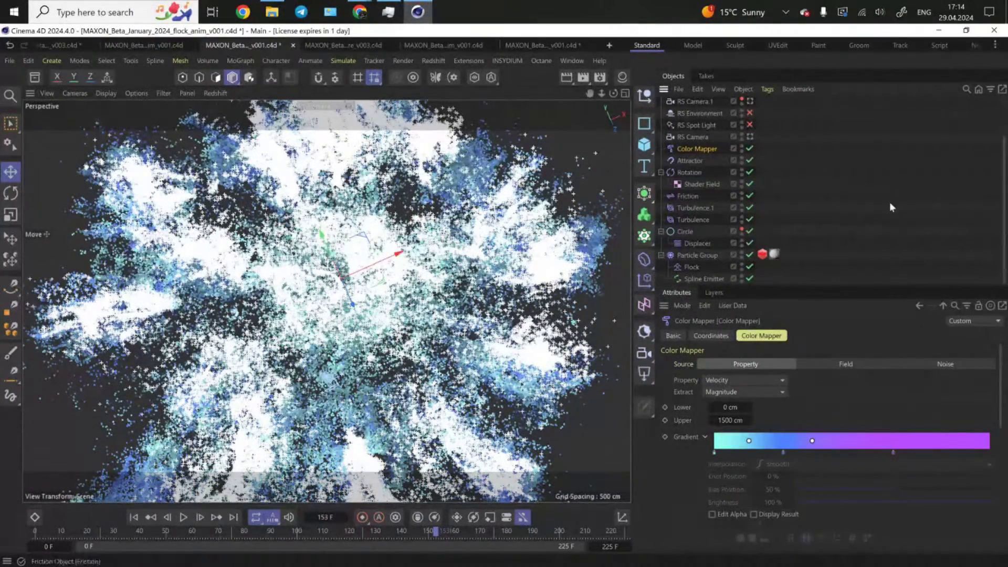
pyautogui.click(694, 267)
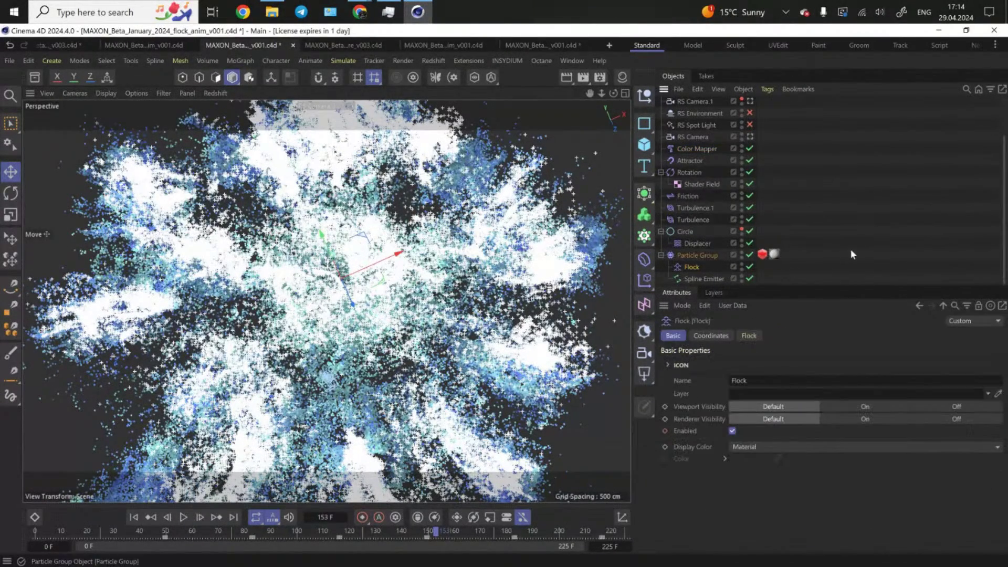
pyautogui.click(756, 338)
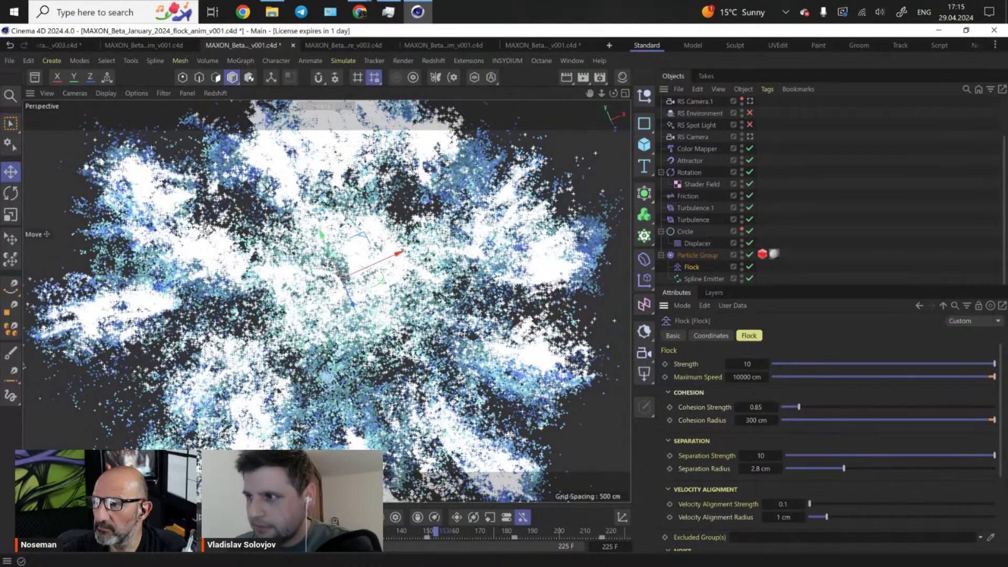
pyautogui.moveTo(1002, 443); pyautogui.dragTo(1006, 490)
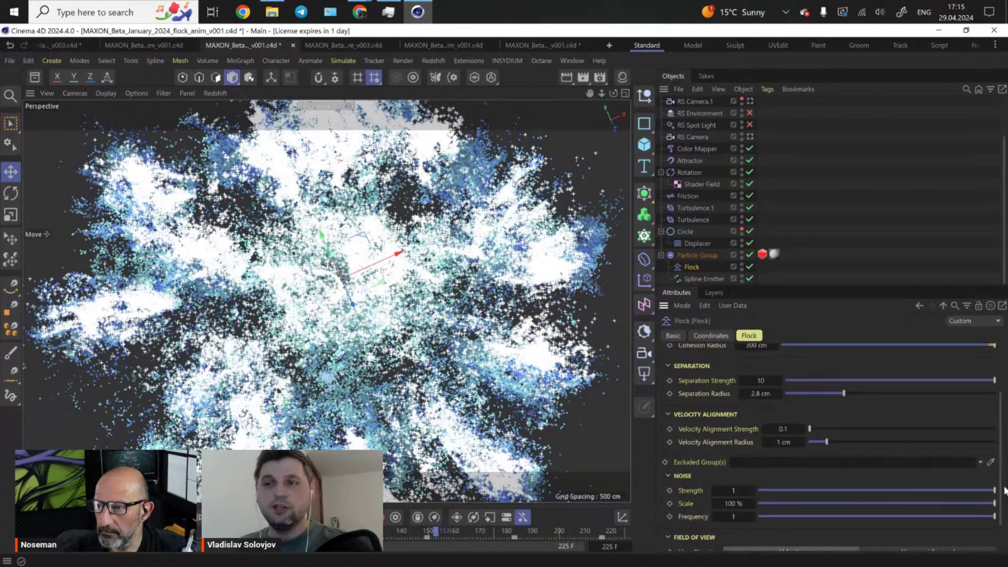
# - Compare the particle motion with the Flock modifier disabled at frames 195 and 25, and enable it again
pyautogui.moveTo(436, 533); pyautogui.dragTo(541, 521)
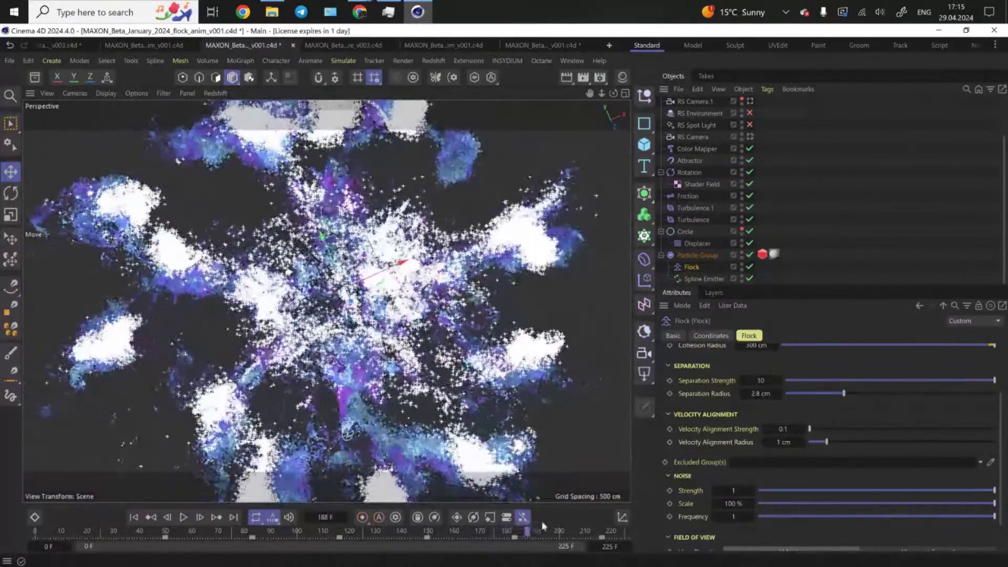
pyautogui.click(750, 267)
pyautogui.click(896, 174)
pyautogui.click(691, 267)
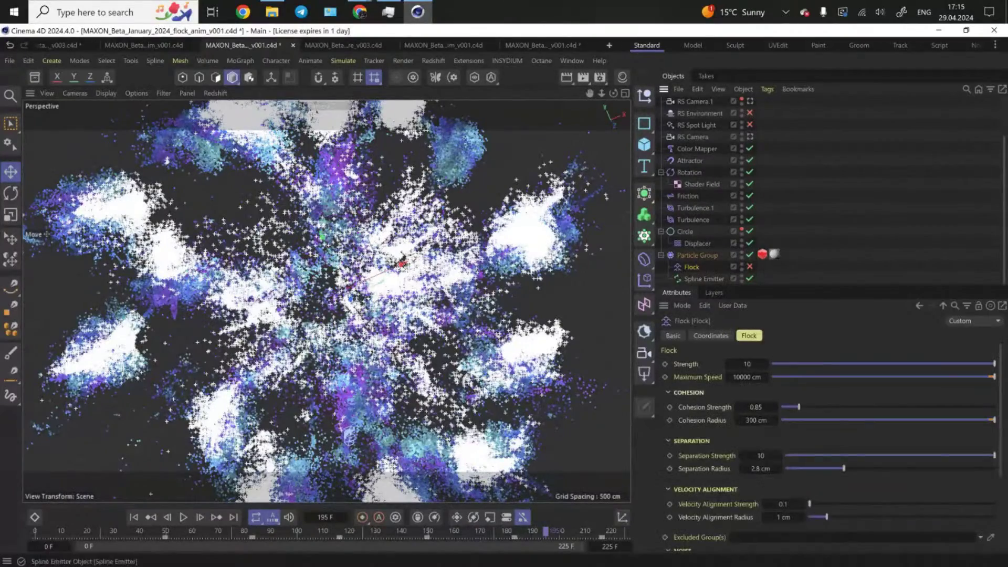
pyautogui.click(120, 533)
pyautogui.moveTo(115, 534); pyautogui.dragTo(100, 533)
pyautogui.click(750, 267)
# - Add a new Redshift camera from the RS Camera.3 view and look through it
pyautogui.scroll(4, 843, 159)
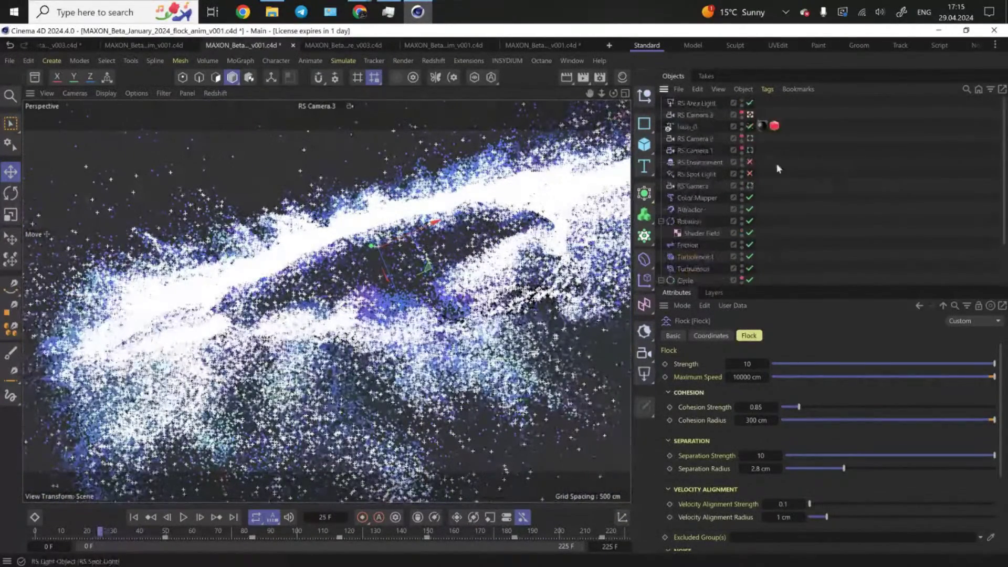
pyautogui.click(701, 117)
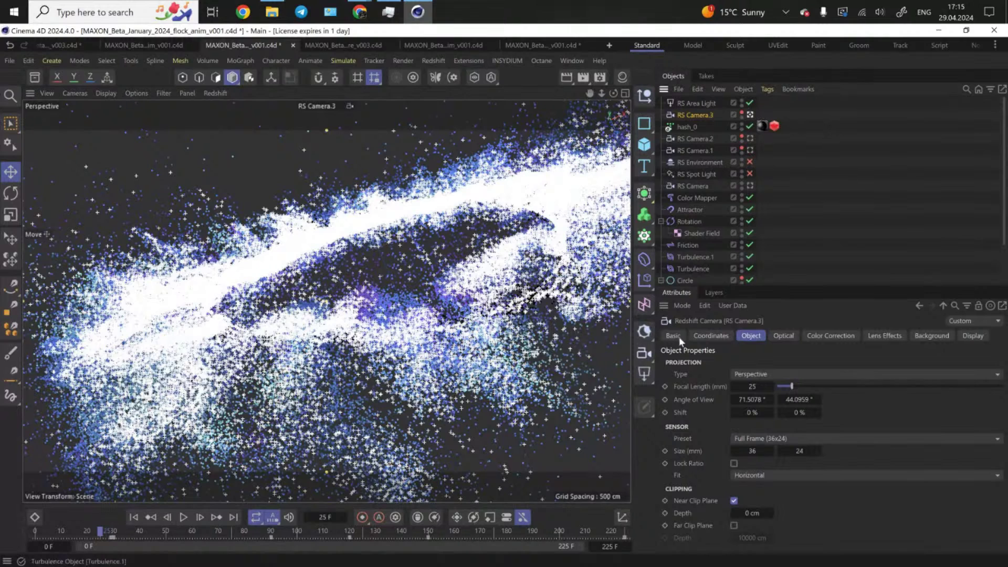
pyautogui.click(644, 353)
pyautogui.click(749, 103)
# - Set the new camera's heading, pitch and bank rotation to 0°
pyautogui.click(711, 336)
pyautogui.doubleClick(792, 380)
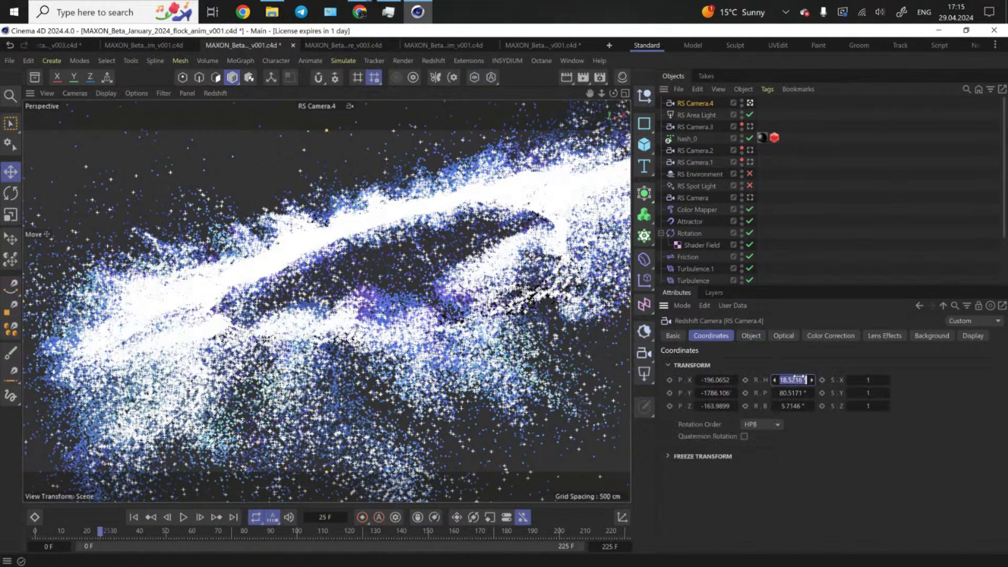
pyautogui.write('0')
pyautogui.doubleClick(792, 393)
pyautogui.write('0')
pyautogui.doubleClick(793, 406)
pyautogui.write('0')
# - Position the new camera at X 0 cm, Y 0 cm and Z -2020 cm
pyautogui.doubleClick(712, 380)
pyautogui.write('0')
pyautogui.doubleClick(713, 393)
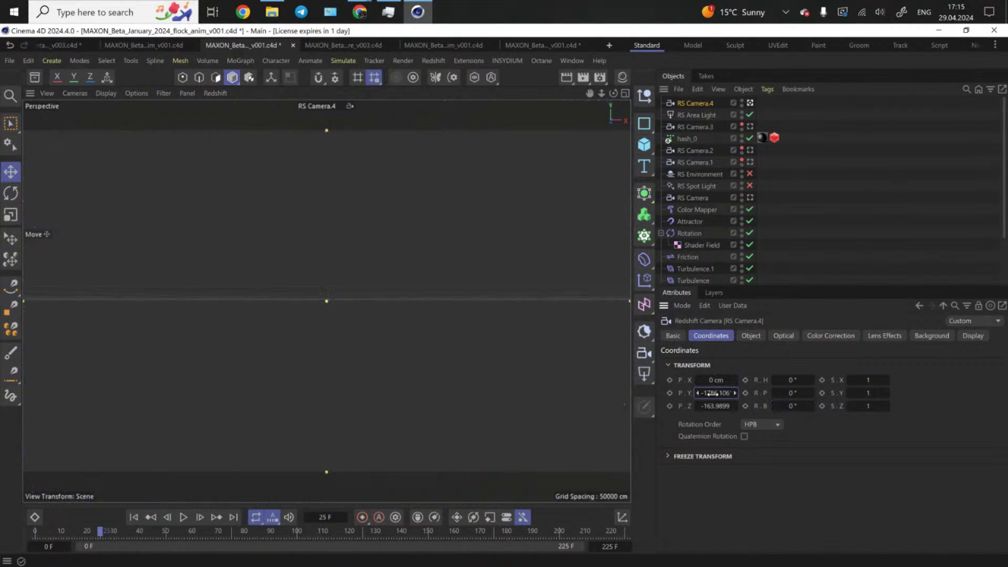
pyautogui.write('0-3')
pyautogui.press('Return')
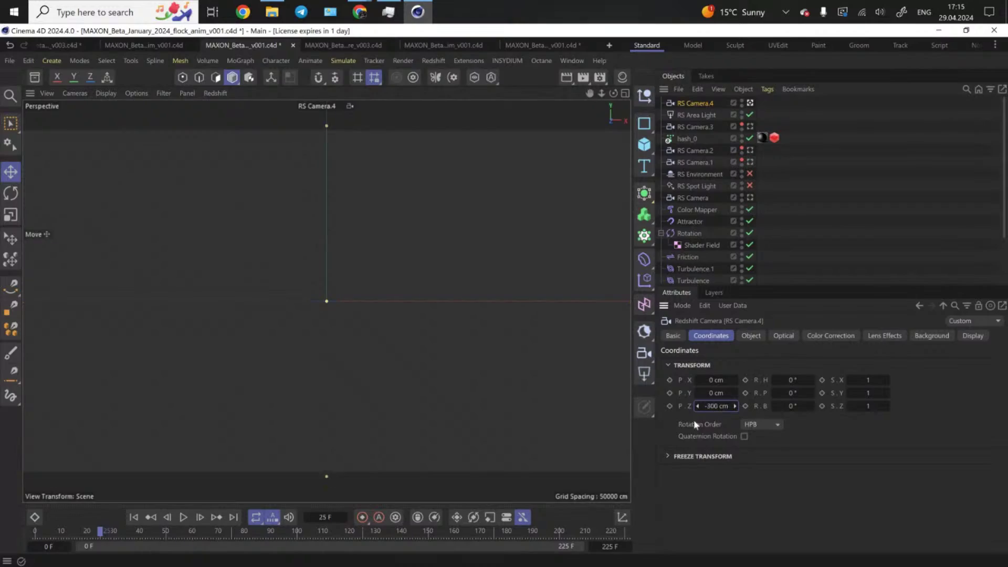
pyautogui.scroll(-15, 720, 408)
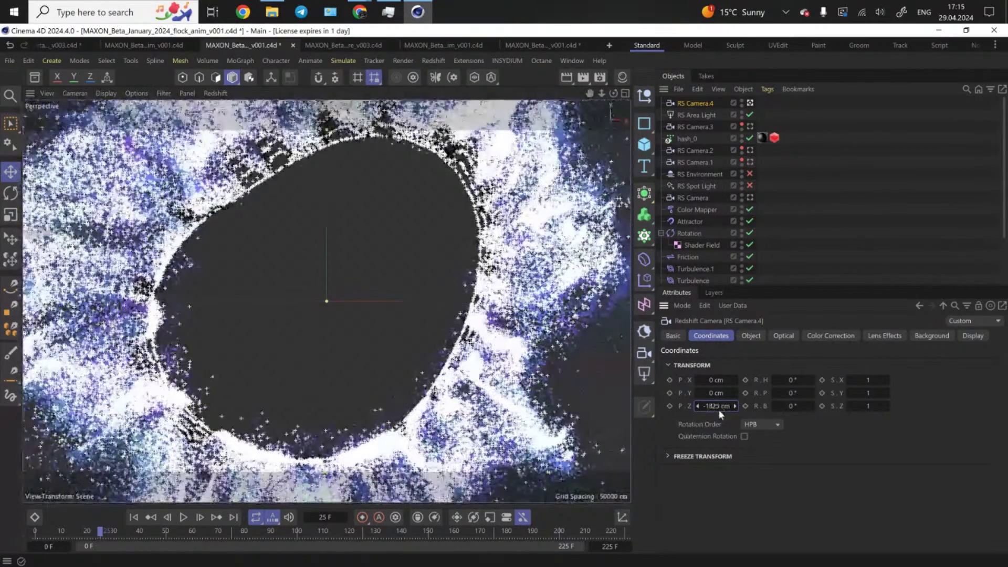
pyautogui.scroll(-2, 718, 409)
# - Preview the particles at frame 103 through the new camera, switch back to RS Camera.3 and review its animated view up to frame 90
pyautogui.moveTo(110, 530); pyautogui.dragTo(304, 537)
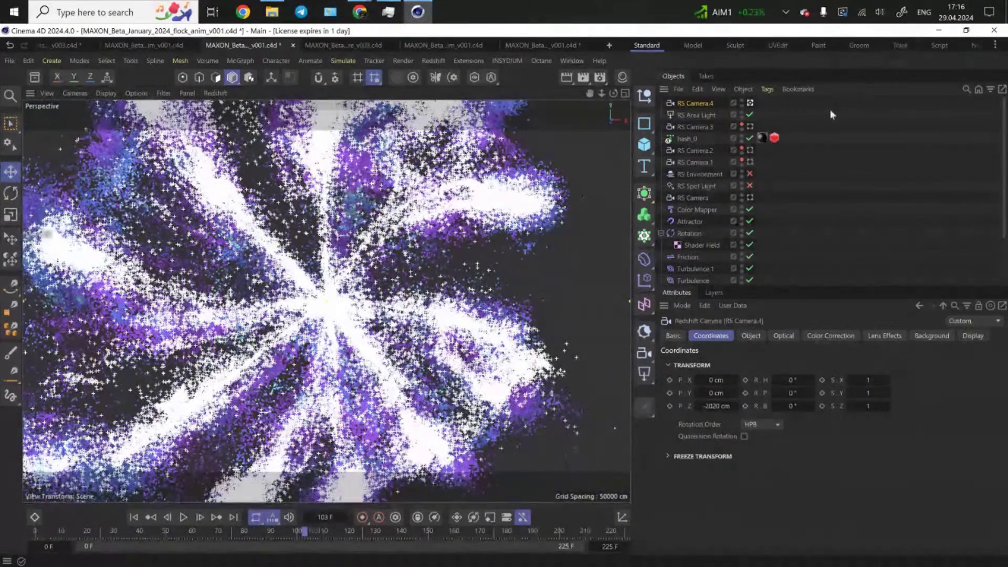
pyautogui.click(750, 125)
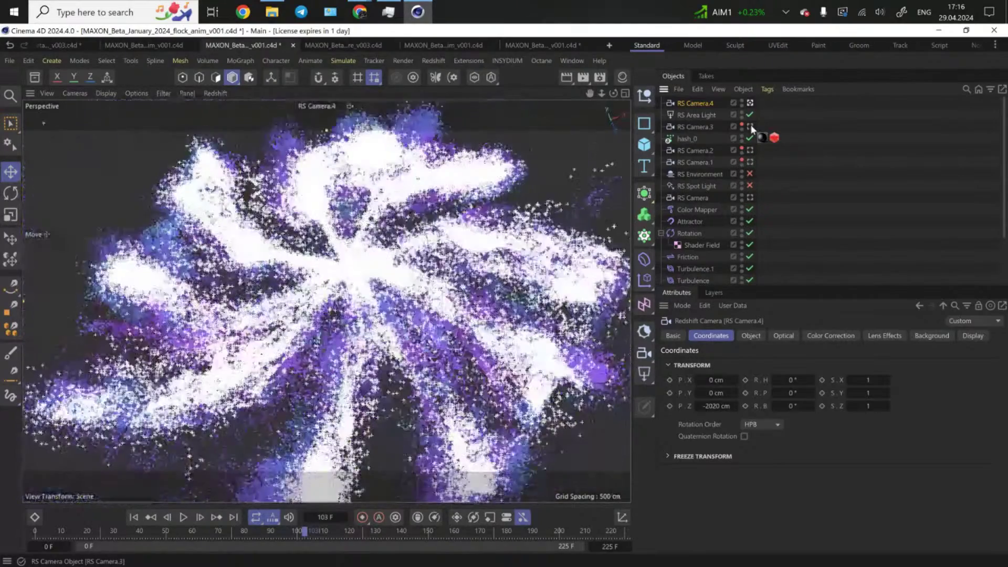
pyautogui.click(751, 125)
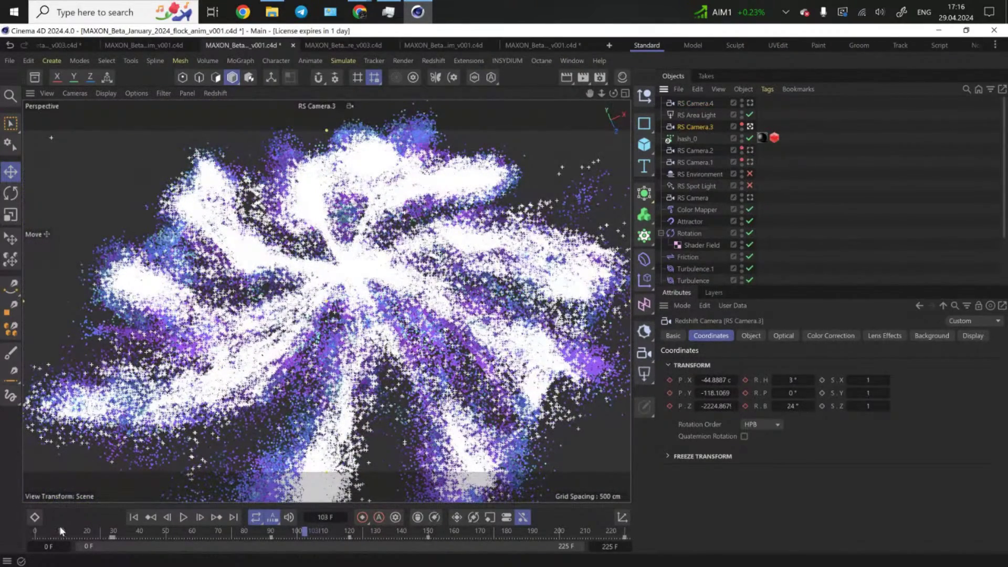
pyautogui.moveTo(39, 531); pyautogui.dragTo(306, 541)
pyautogui.moveTo(310, 534); pyautogui.dragTo(273, 541)
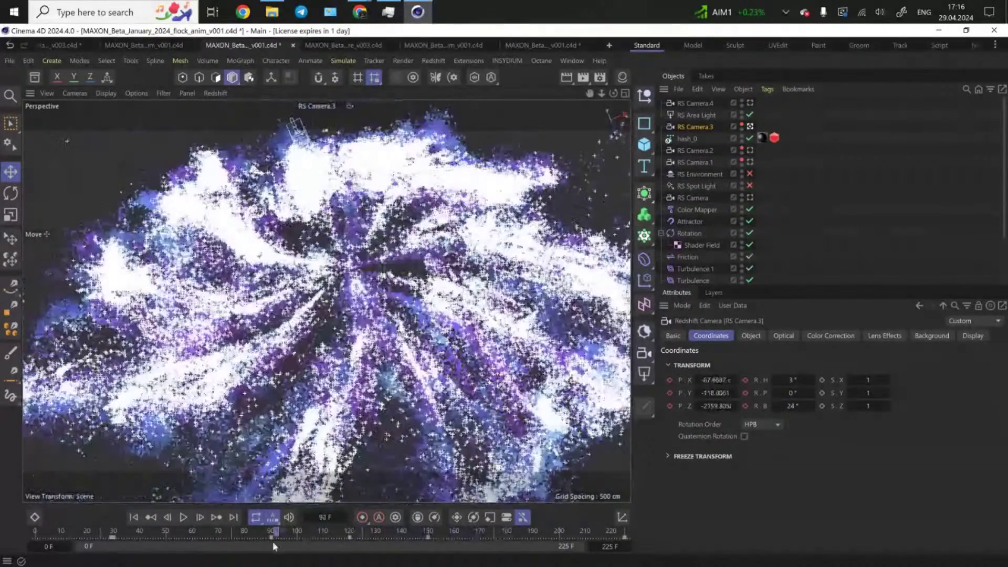
# - Preview the Redshift render through RS Camera.3 at frames 90, 121 and 150, and close the render window
pyautogui.click(433, 60)
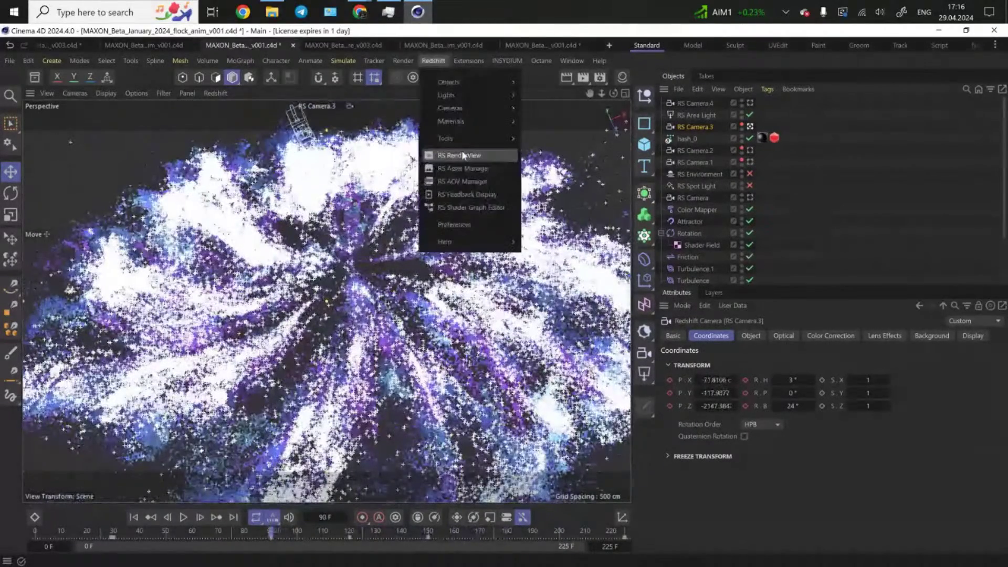
pyautogui.click(465, 156)
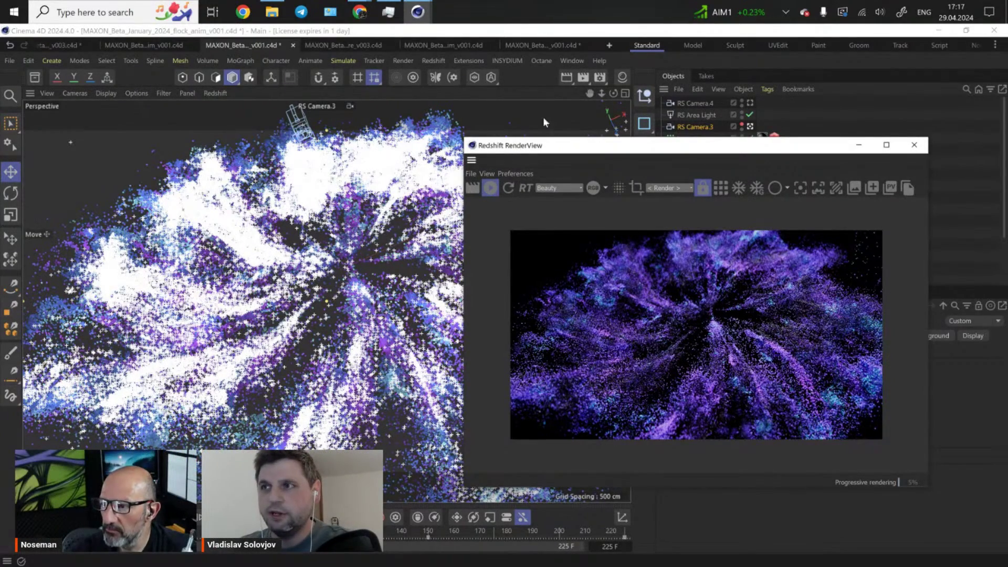
pyautogui.moveTo(676, 151); pyautogui.dragTo(324, 132)
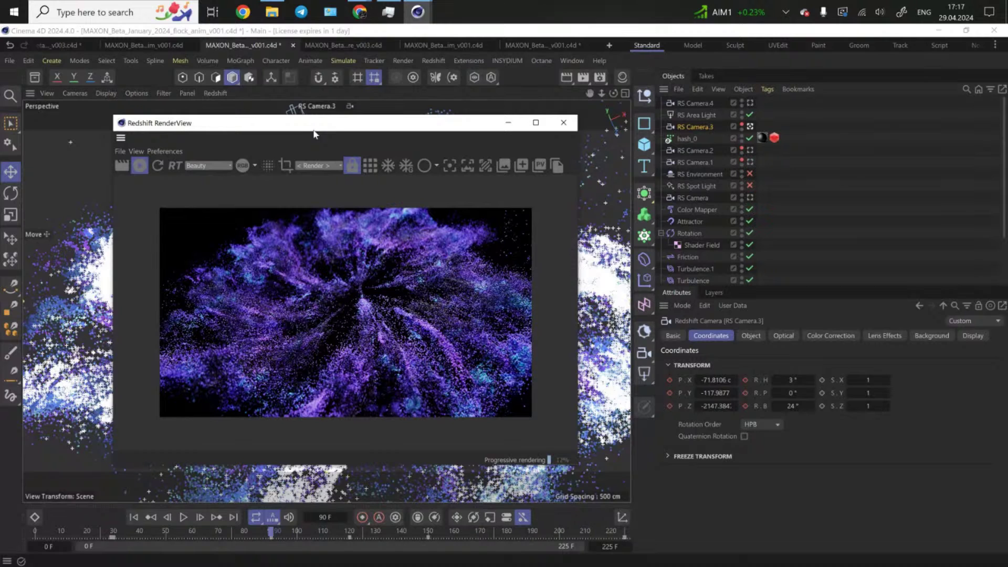
pyautogui.click(350, 532)
pyautogui.click(351, 531)
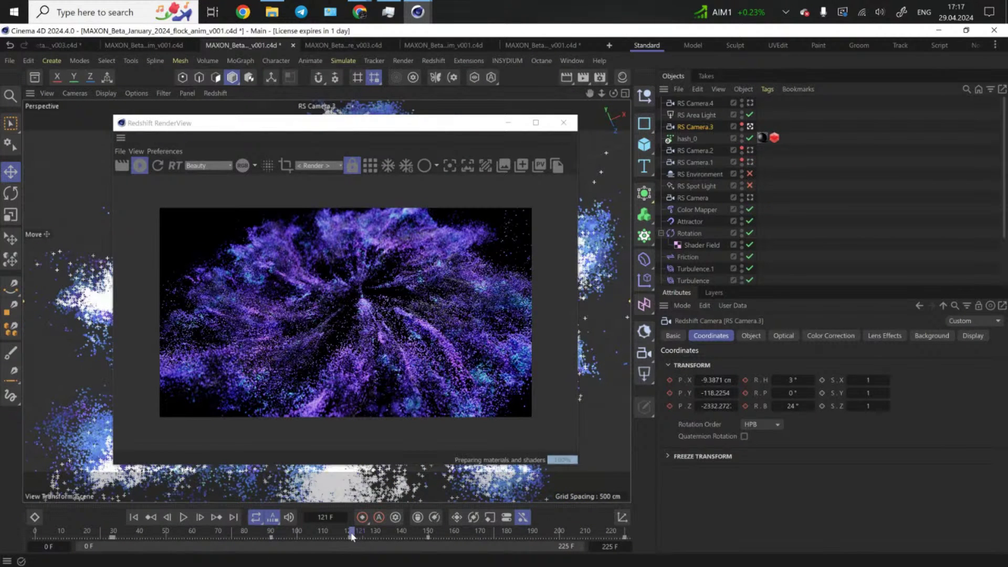
pyautogui.click(432, 532)
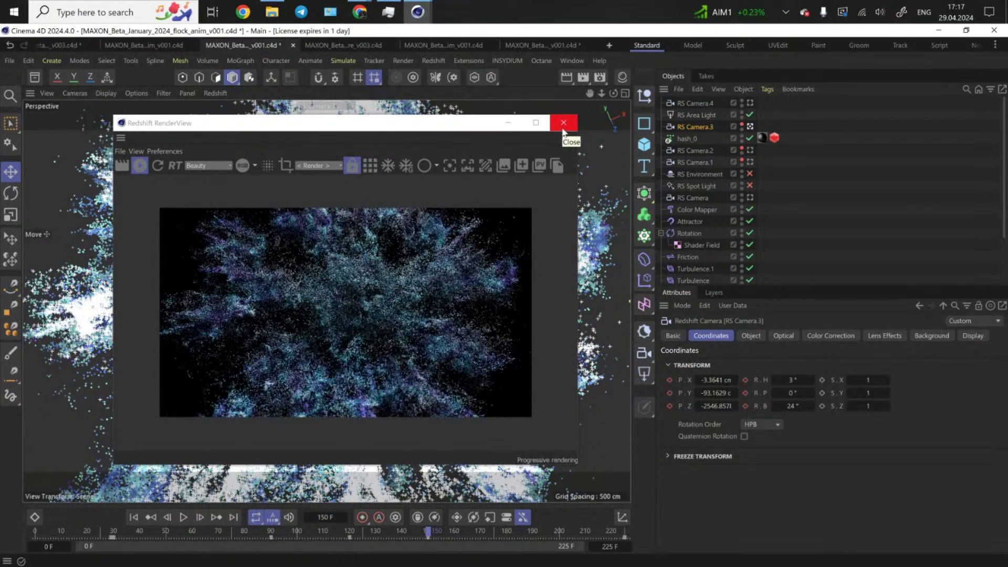
pyautogui.click(563, 124)
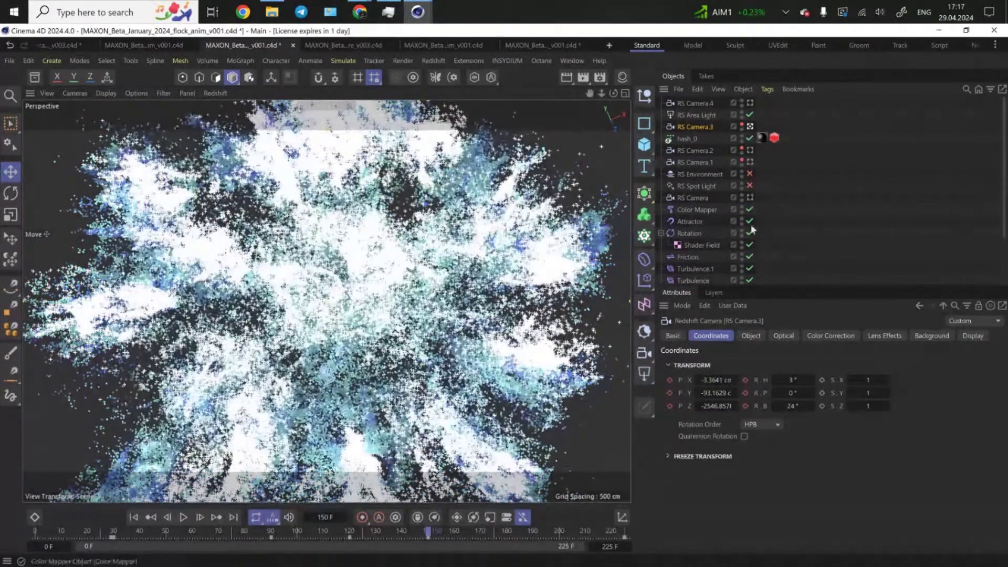
# - Select the Attractor and detach the list of simulation forces as a floating palette over the viewport
pyautogui.click(686, 222)
pyautogui.click(240, 61)
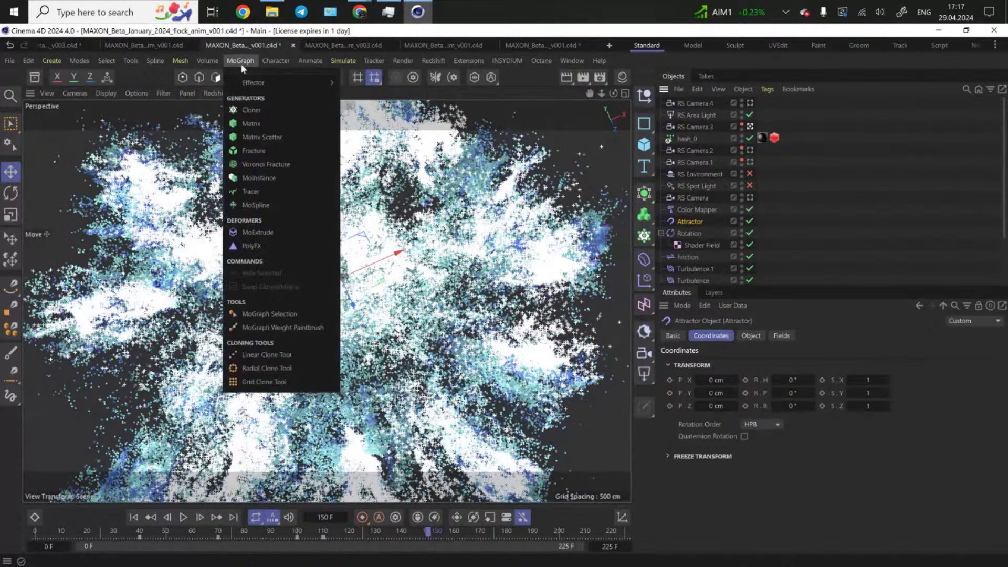
pyautogui.moveTo(350, 83)
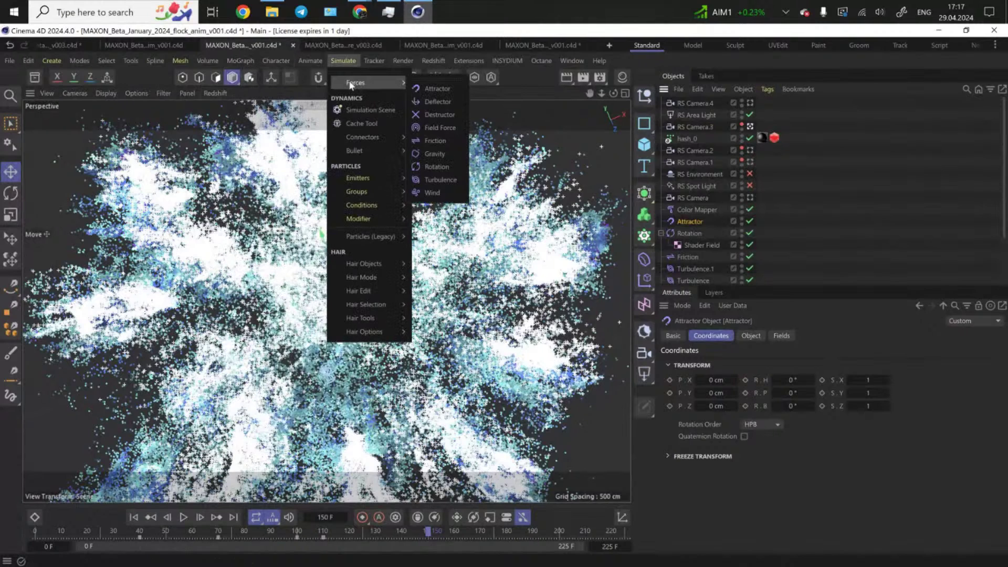
pyautogui.click(435, 82)
pyautogui.moveTo(434, 72); pyautogui.dragTo(74, 156)
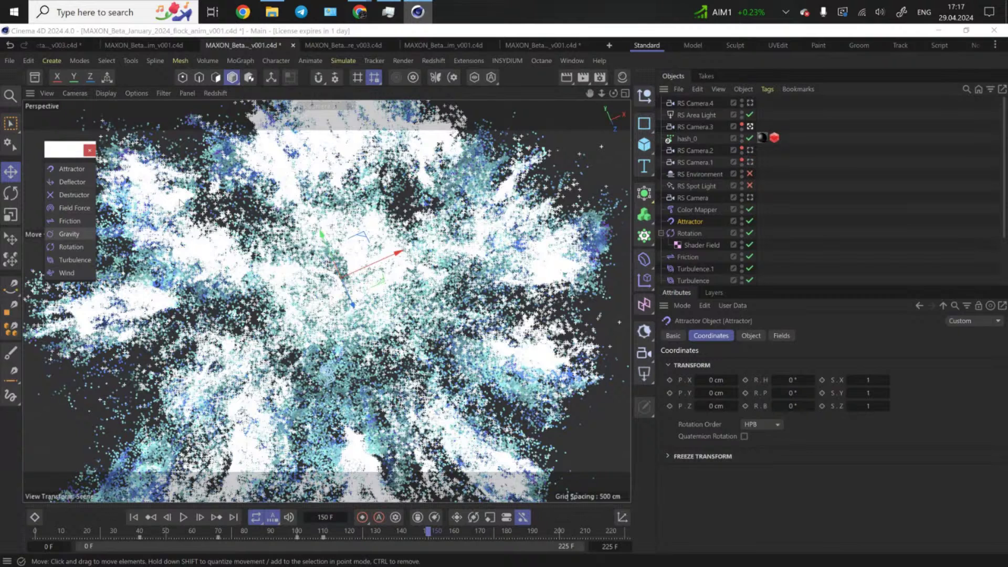
# - Examine the Rotation force's Shader Field and the scale and animation settings of its Noise shader
pyautogui.click(690, 233)
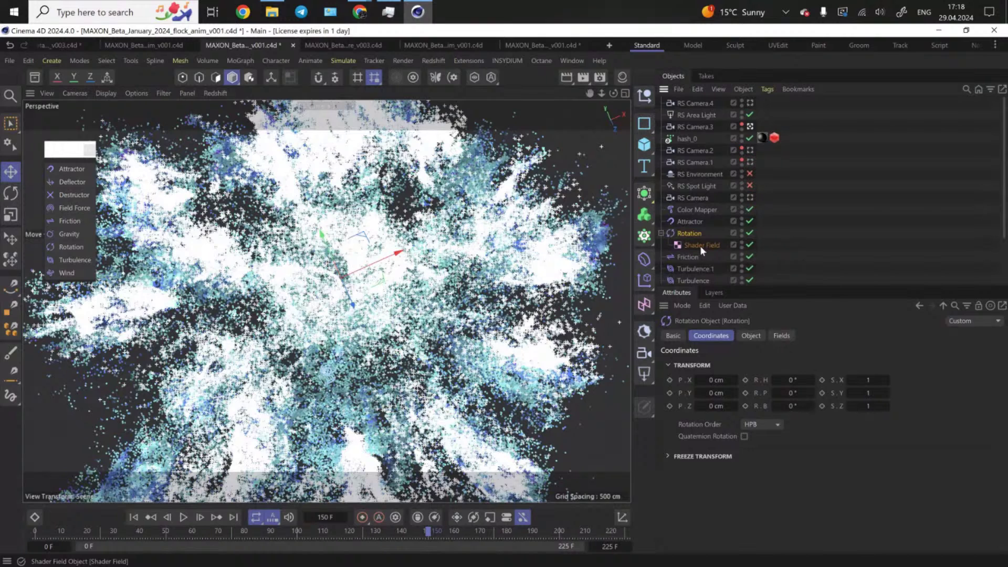
pyautogui.click(701, 246)
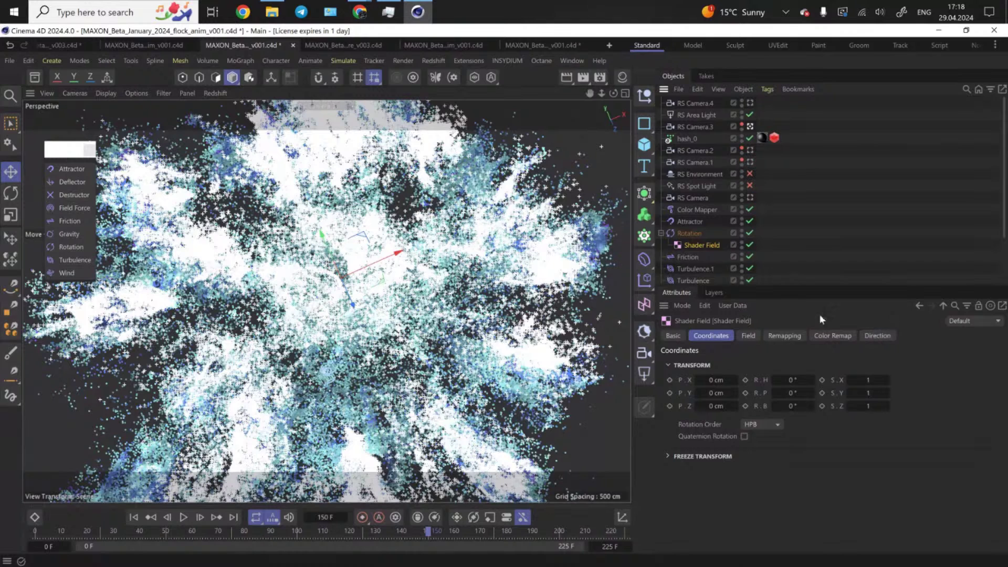
pyautogui.click(749, 336)
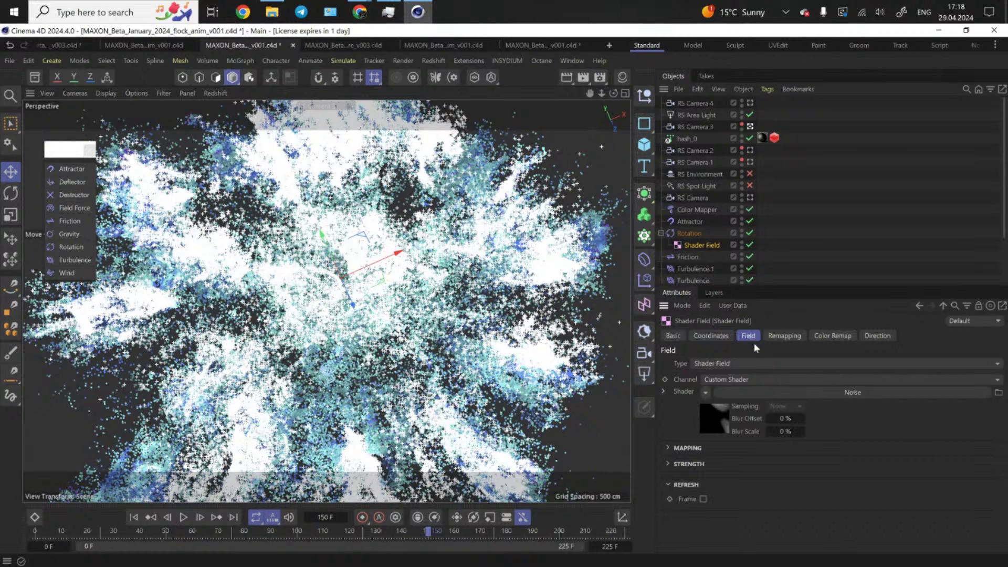
pyautogui.click(712, 423)
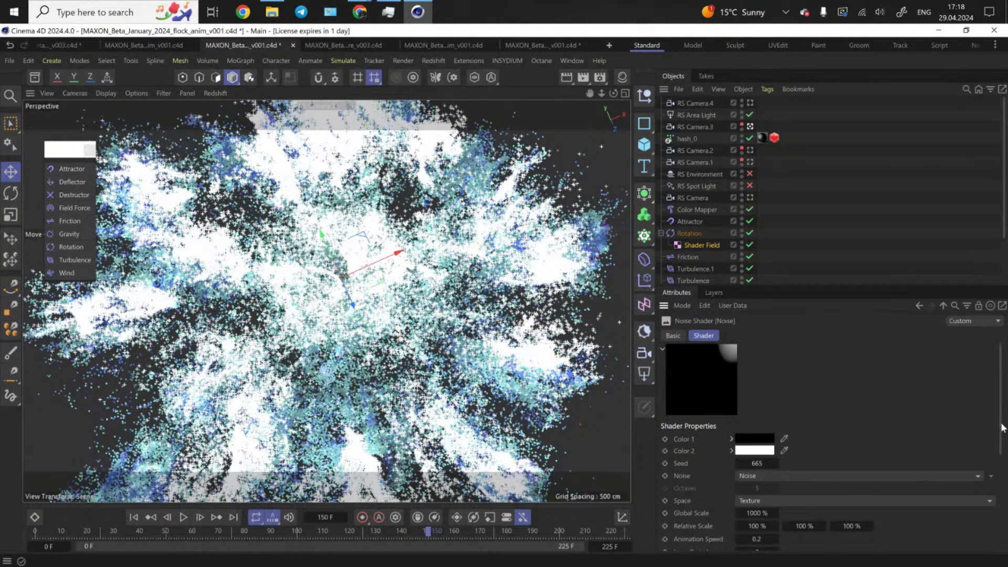
pyautogui.moveTo(1003, 421); pyautogui.dragTo(1000, 468)
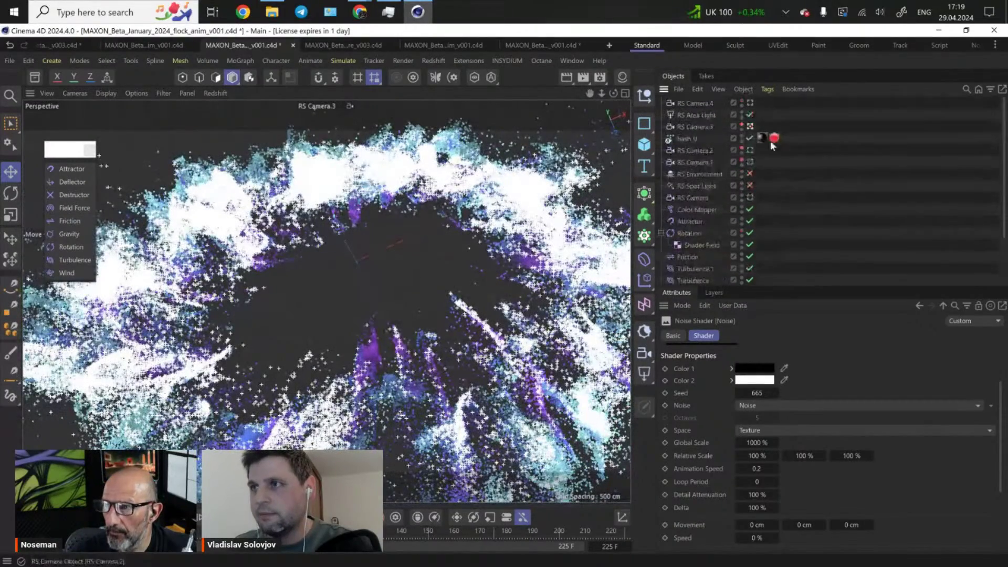
# - Disable the hash_0 object and preview the velocity-based particle colours up to frame 101
pyautogui.click(750, 139)
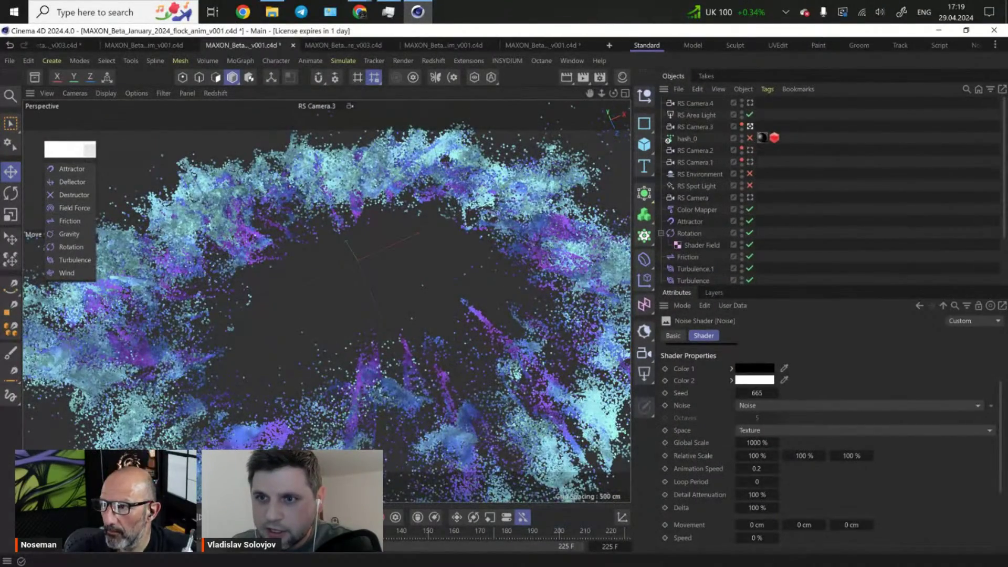
pyautogui.moveTo(231, 530); pyautogui.dragTo(299, 529)
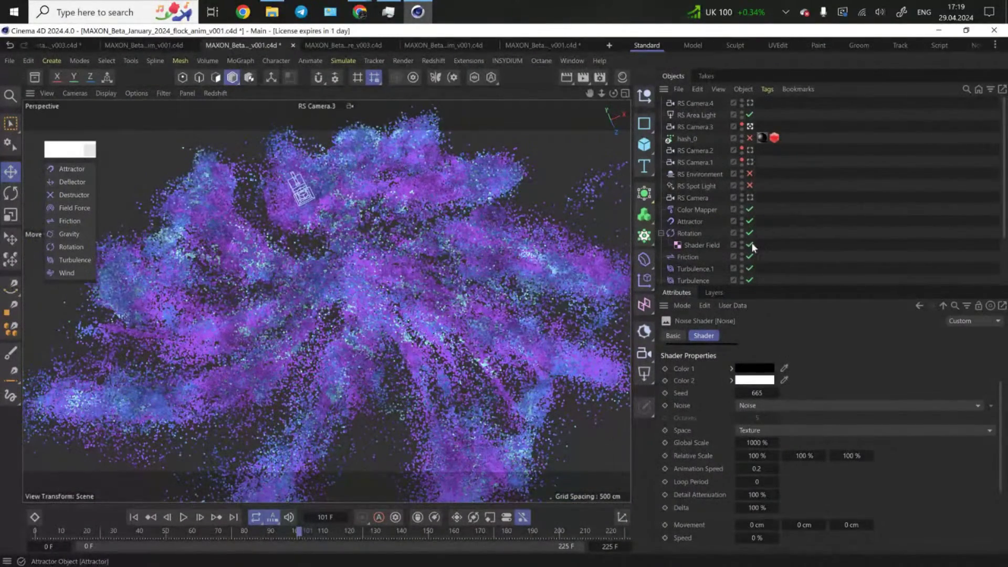
# - Examine the Friction force's animated strength while moving back through the timeline to frame 18
pyautogui.click(689, 258)
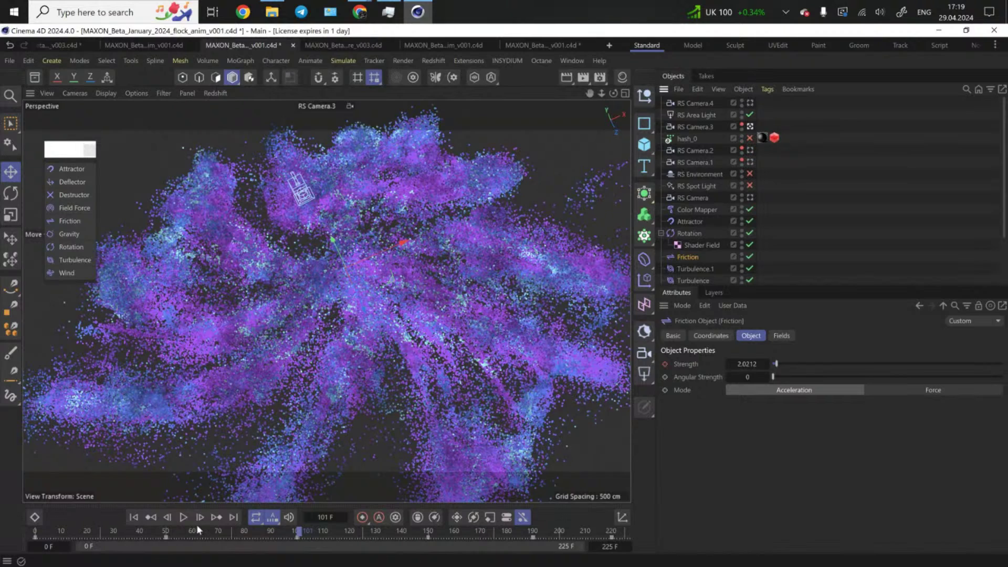
pyautogui.moveTo(187, 527); pyautogui.dragTo(82, 524)
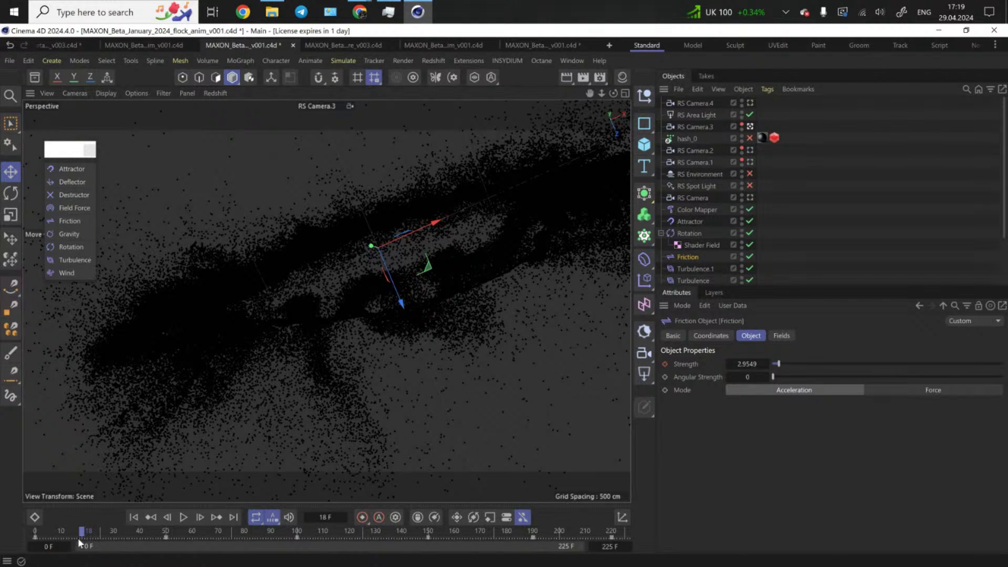
# - Advance the flock animation to about frame 220 and start a preview in the Redshift RenderView
pyautogui.moveTo(79, 533); pyautogui.dragTo(611, 515)
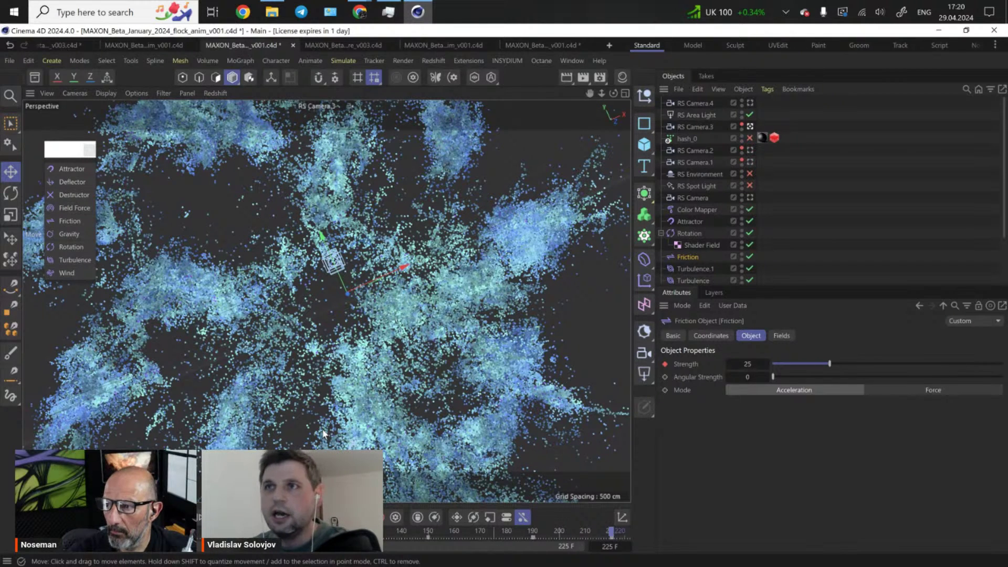
pyautogui.click(425, 60)
pyautogui.click(473, 155)
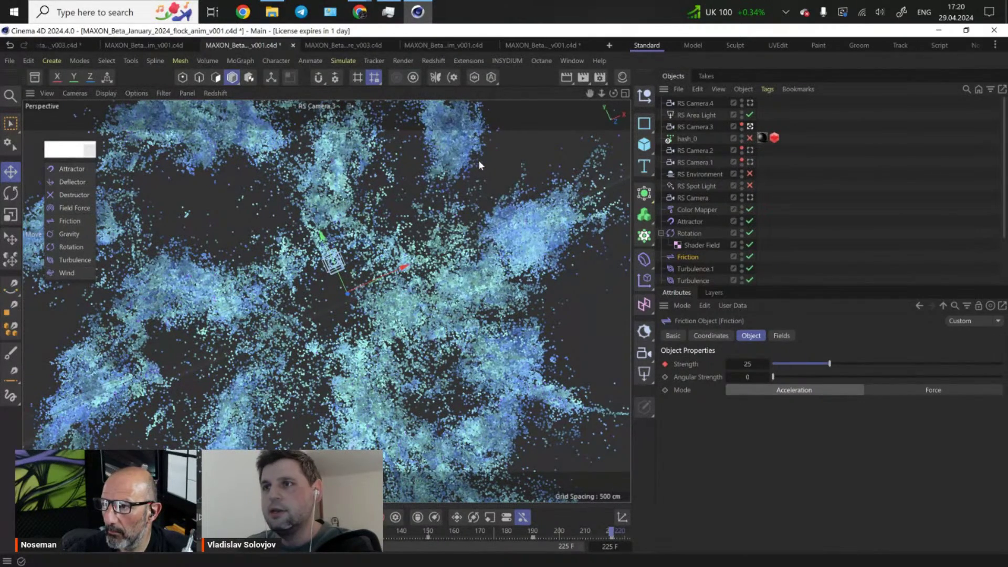
pyautogui.click(500, 193)
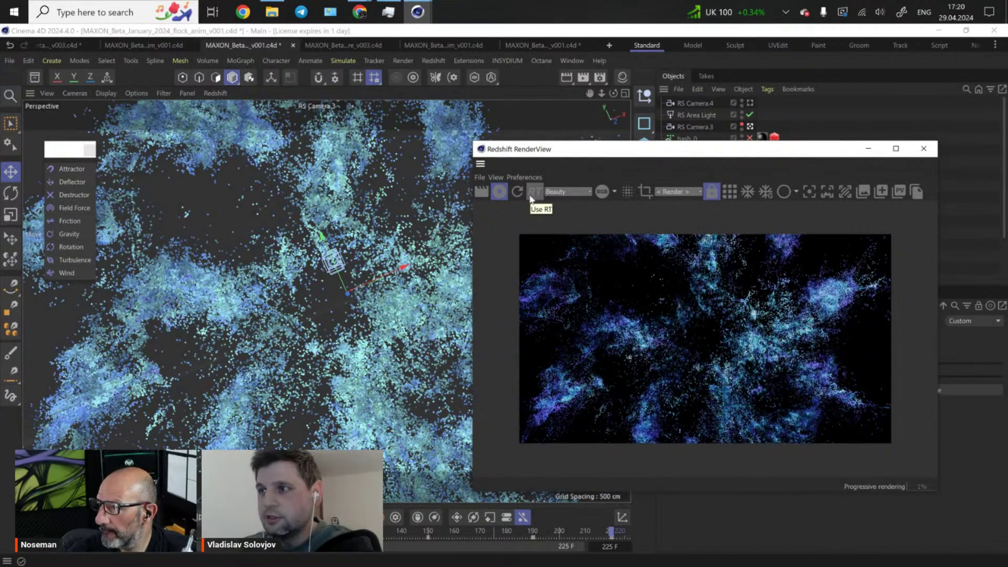
# - Widen the render preview and examine the RGB curve in its Color Controls, closing the preview when done
pyautogui.moveTo(881, 148); pyautogui.dragTo(662, 129)
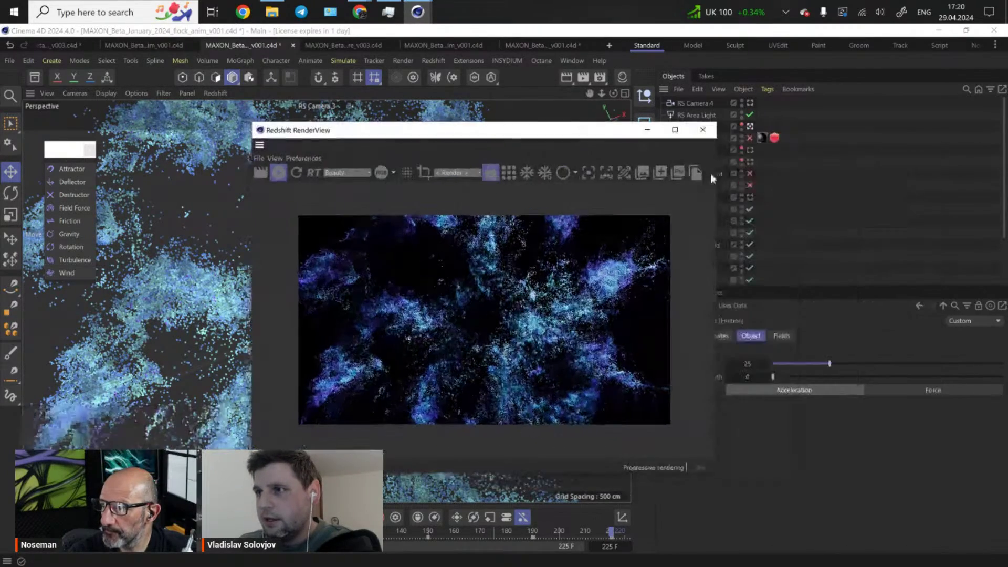
pyautogui.moveTo(715, 178); pyautogui.dragTo(853, 179)
pyautogui.click(845, 173)
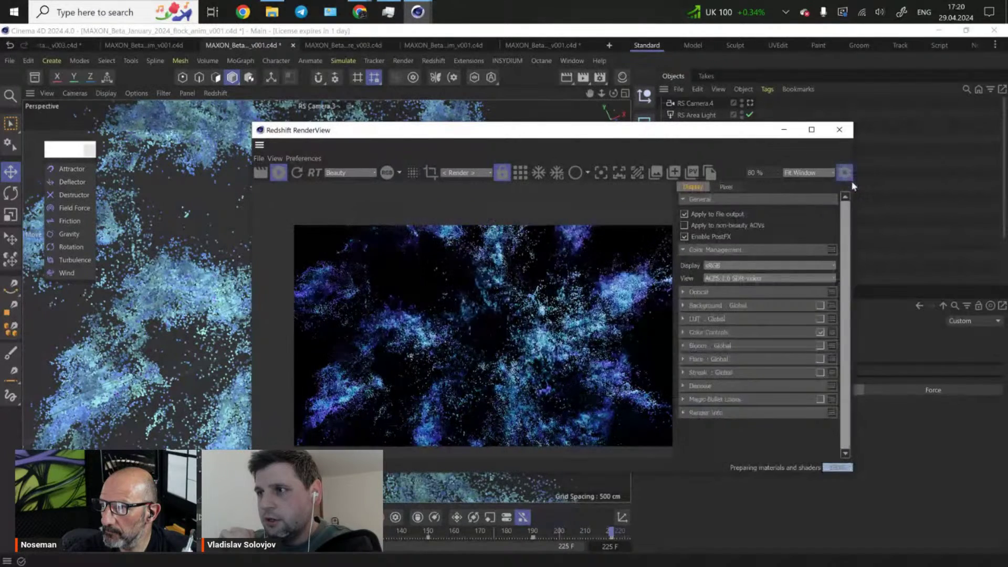
pyautogui.click(680, 331)
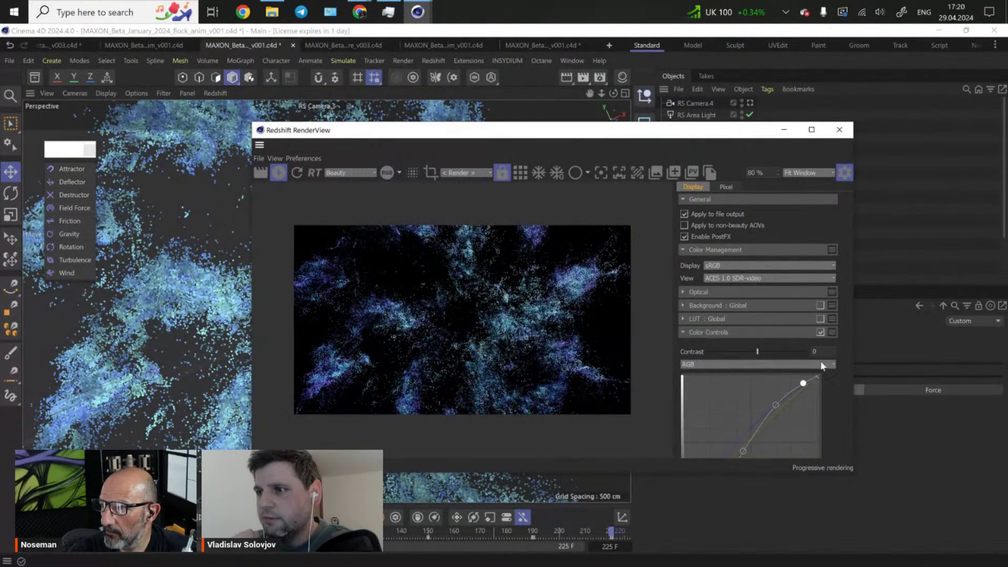
pyautogui.scroll(-3, 833, 380)
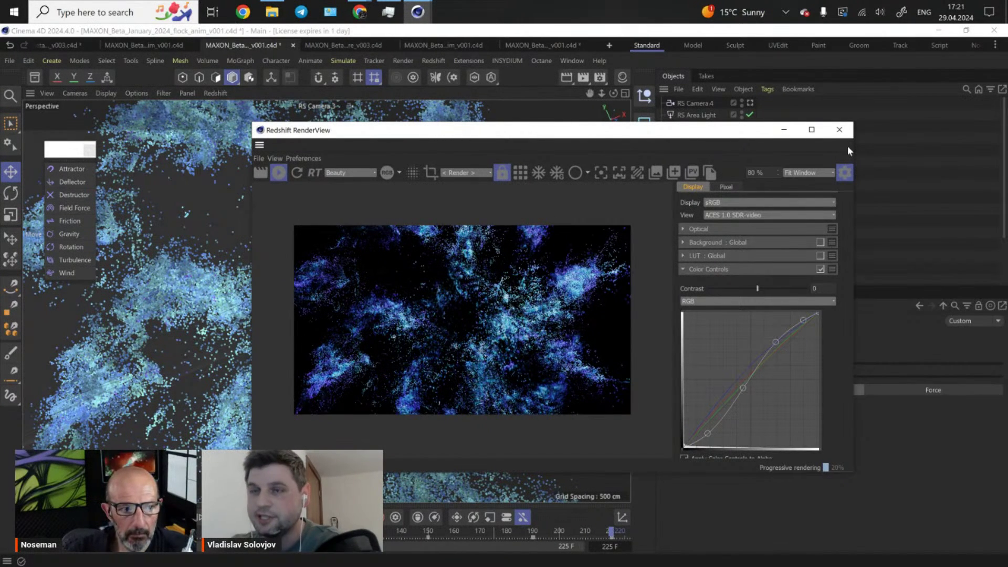
pyautogui.click(840, 130)
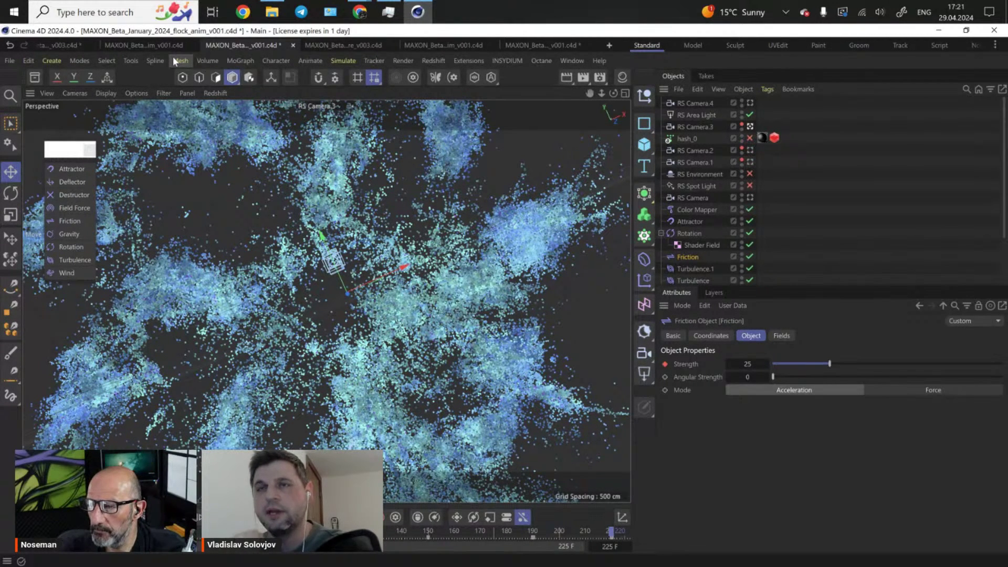
# - Switch to the surface attract v003 scene, collapse the hand_l_ctrl_018 hierarchy and examine the Surface Attract settings
pyautogui.click(45, 48)
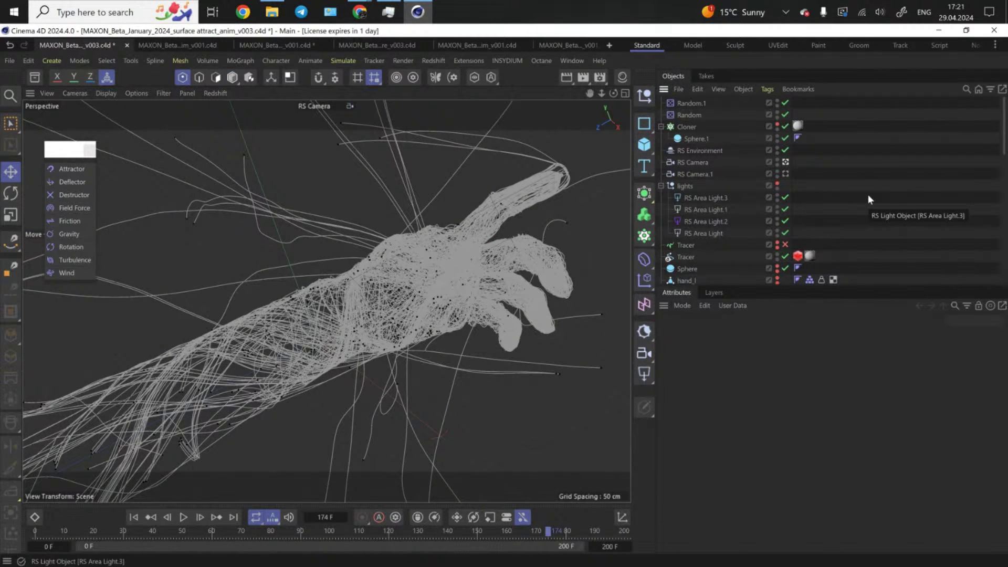
pyautogui.scroll(-5, 872, 199)
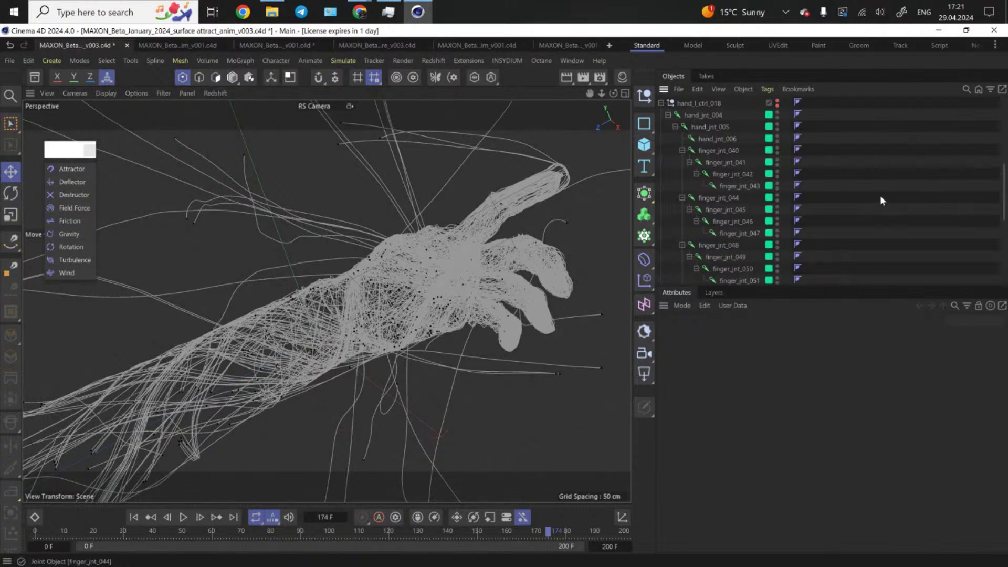
pyautogui.scroll(3, 733, 220)
pyautogui.click(660, 245)
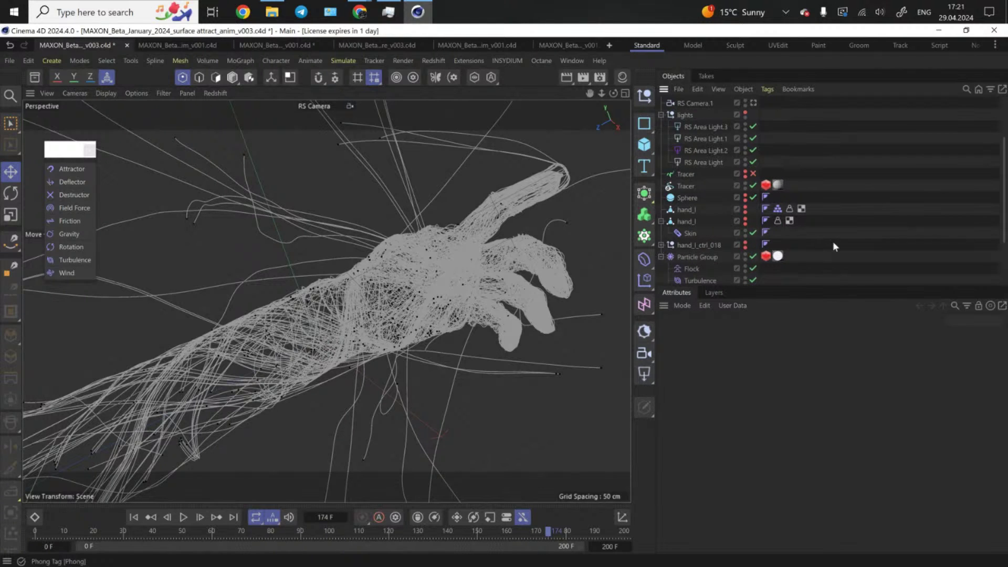
pyautogui.scroll(-3, 866, 238)
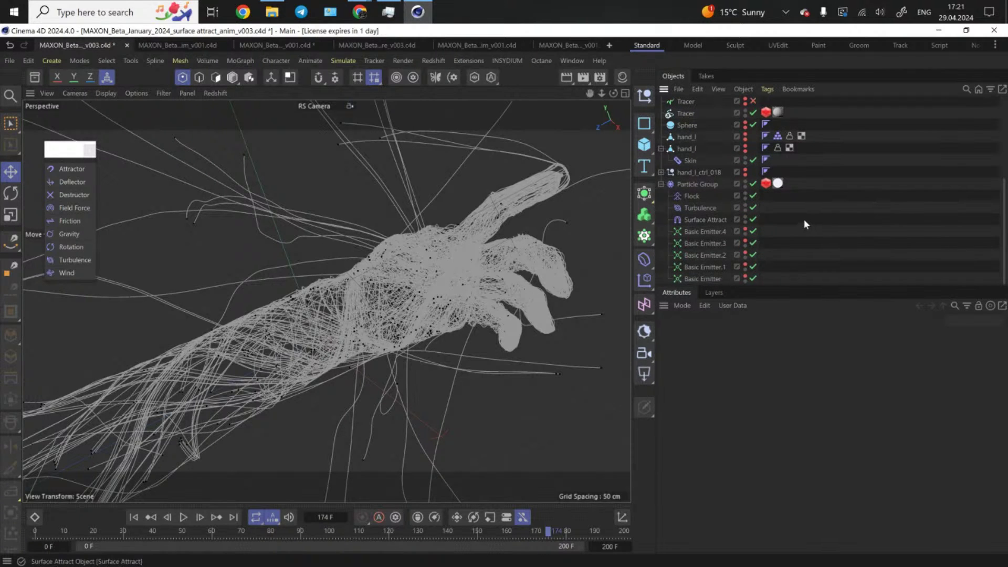
pyautogui.click(706, 219)
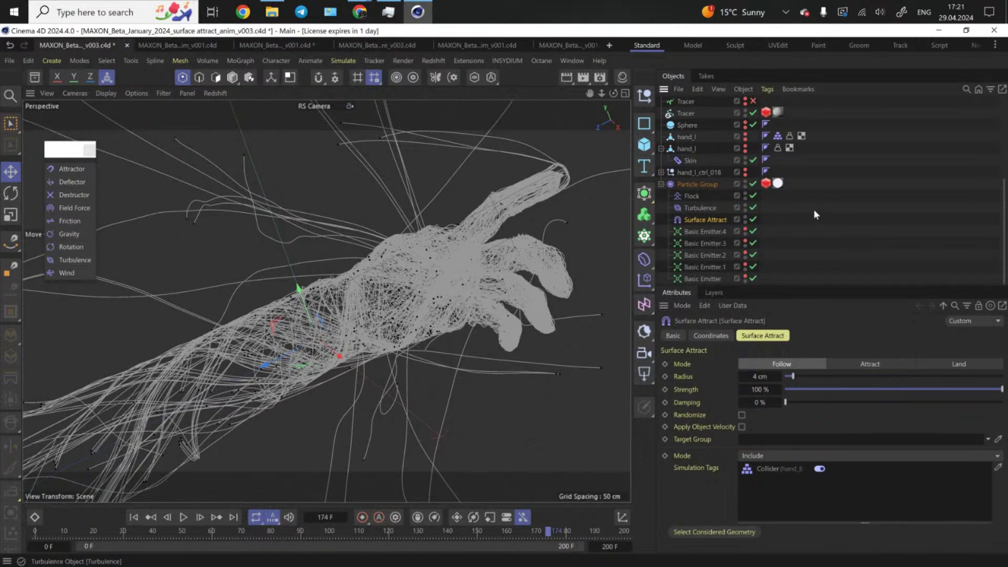
# - Show the hand_l mesh that carries the Skin deformer in the viewport
pyautogui.click(691, 173)
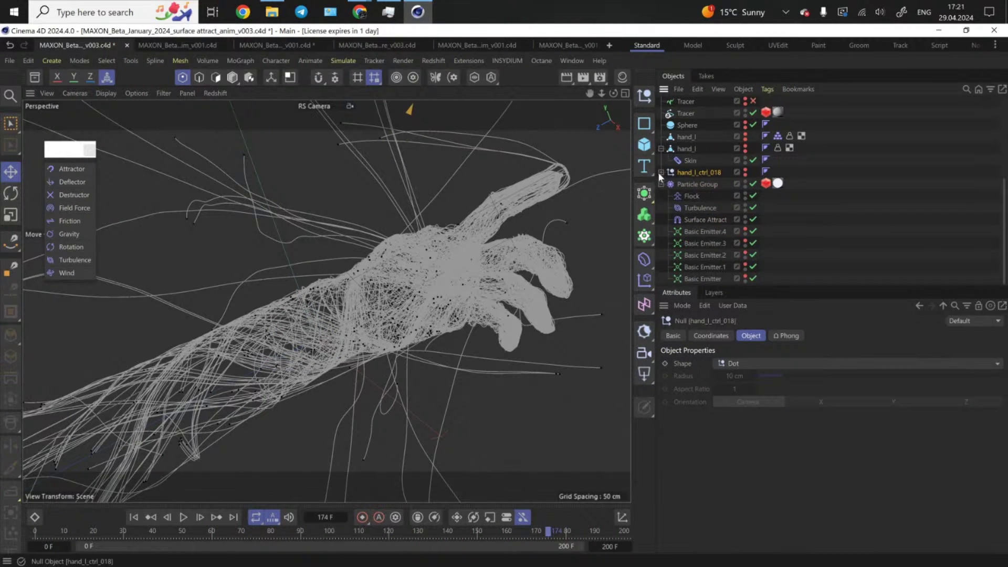
pyautogui.click(725, 149)
pyautogui.click(745, 146)
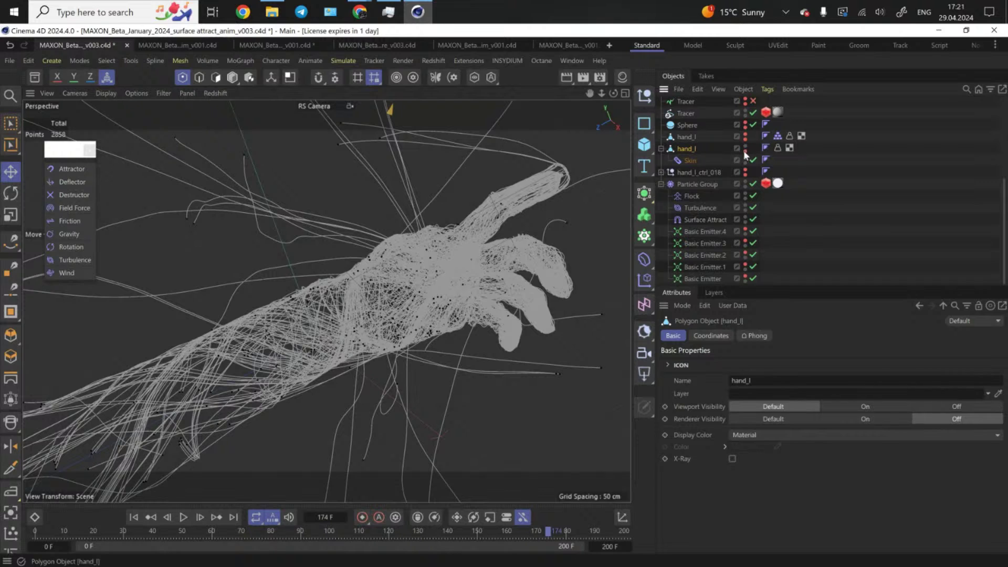
pyautogui.click(745, 151)
pyautogui.click(827, 161)
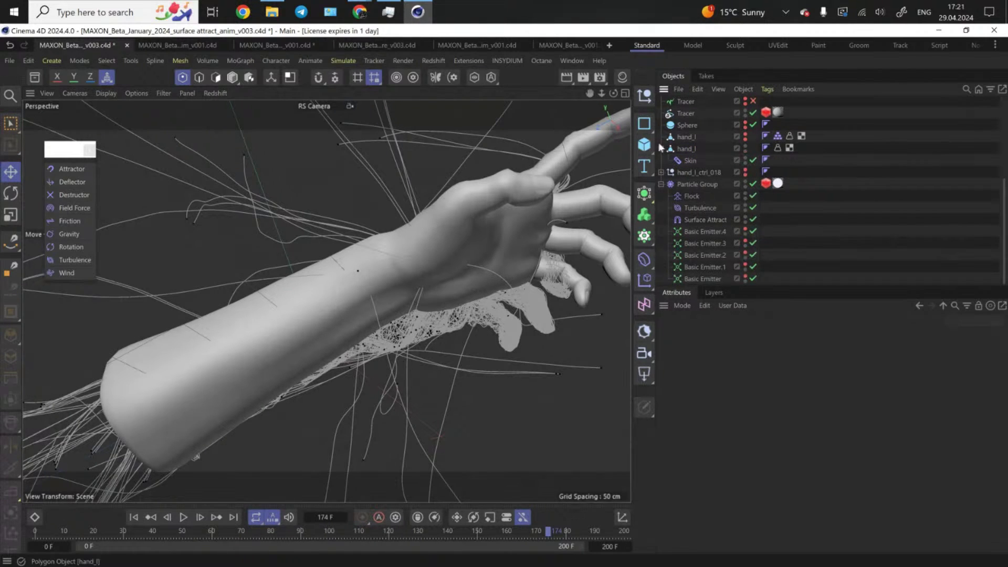
# - Examine the joint hierarchy under hand_l_ctrl_018 that drives the skinned hand, leaving it collapsed
pyautogui.click(689, 149)
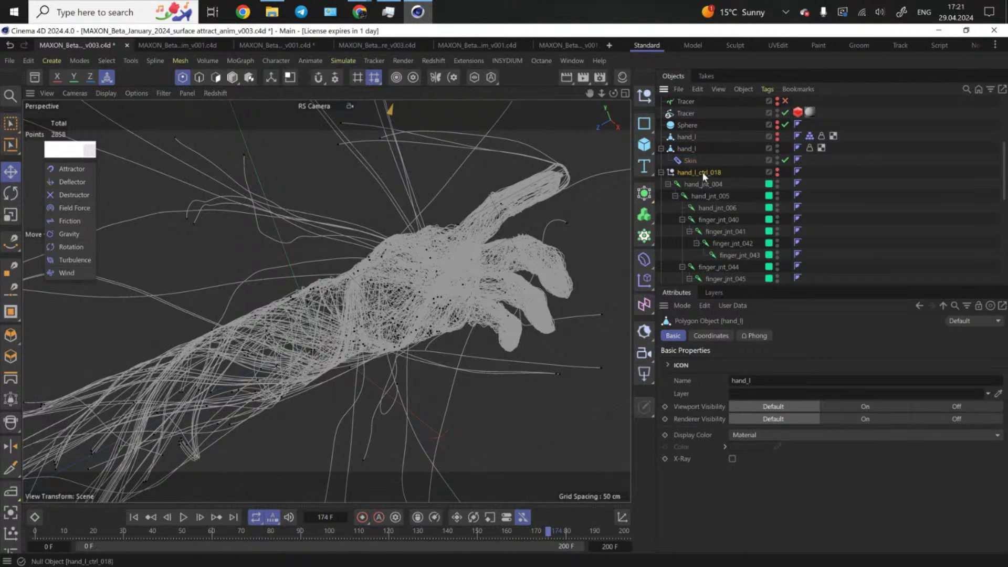
pyautogui.click(702, 172)
pyautogui.scroll(3, 729, 213)
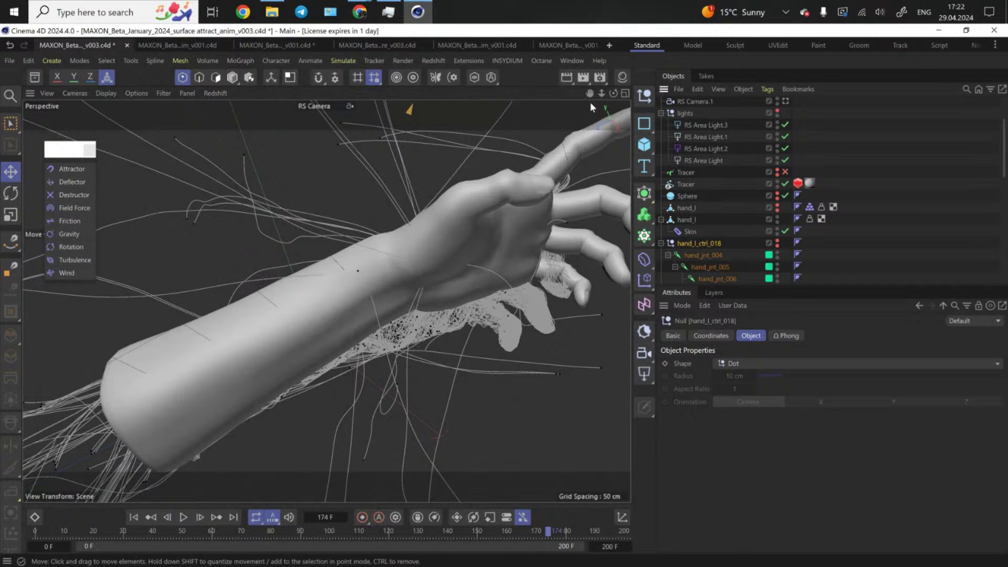
pyautogui.click(661, 243)
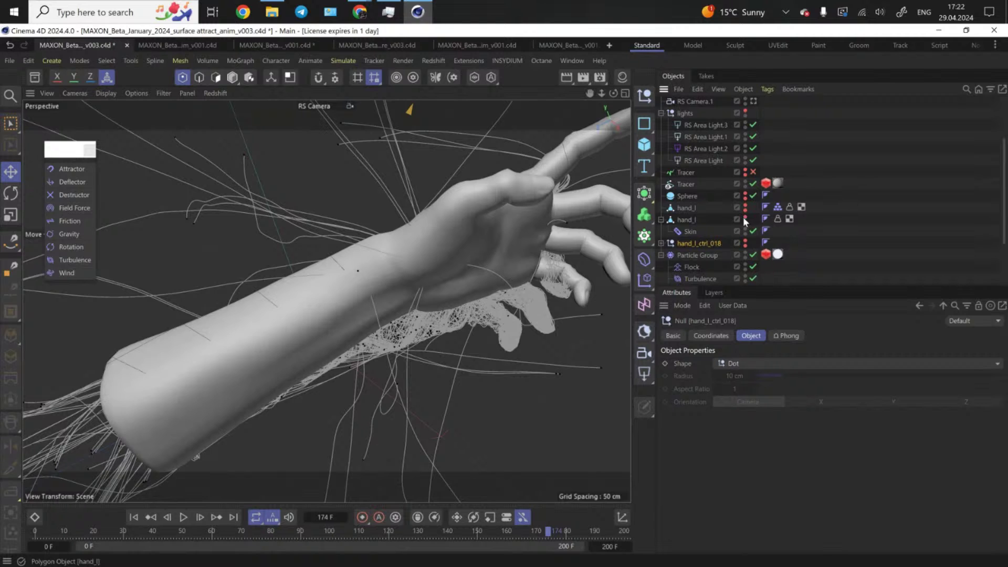
# - Hide the skinned hand_l mesh, then show and select the hand_l mesh that has the Collider tag
pyautogui.click(745, 217)
pyautogui.click(746, 206)
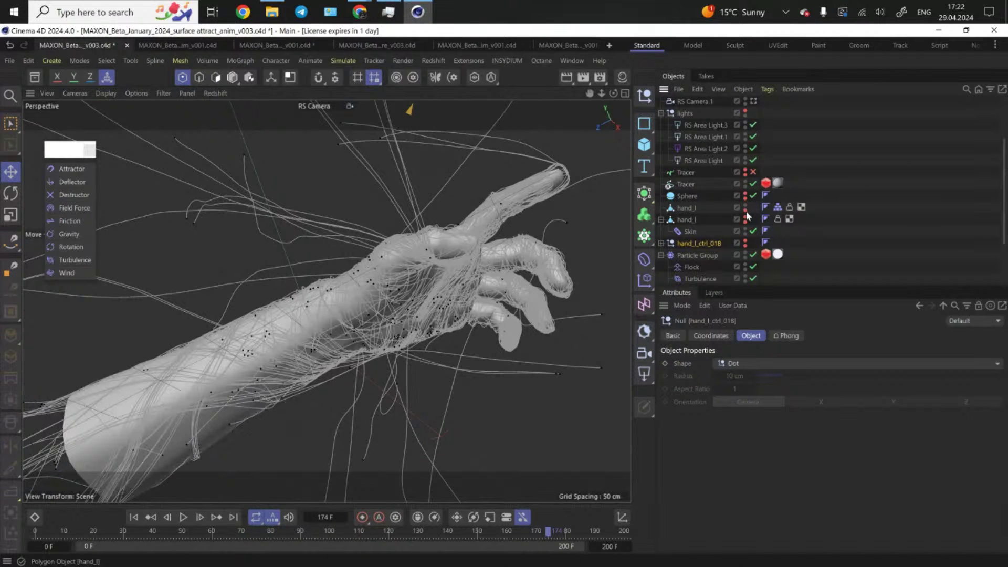
pyautogui.click(686, 207)
pyautogui.press('Return')
pyautogui.scroll(3, 779, 147)
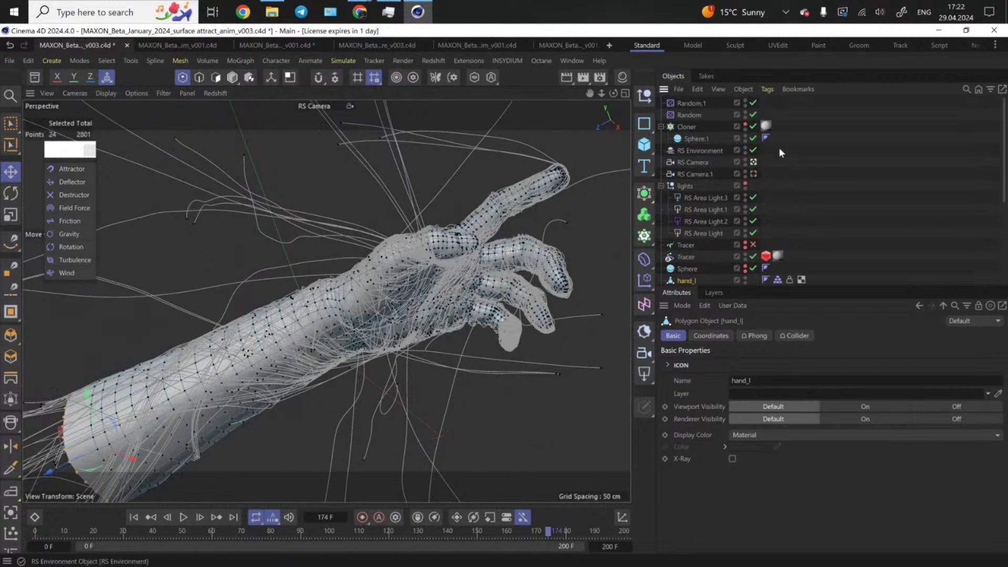
# - Leave RS Camera for the default camera, deselect the hand and examine the traces wrapping its fingers and forearm
pyautogui.click(753, 162)
pyautogui.click(754, 162)
pyautogui.scroll(10, 461, 349)
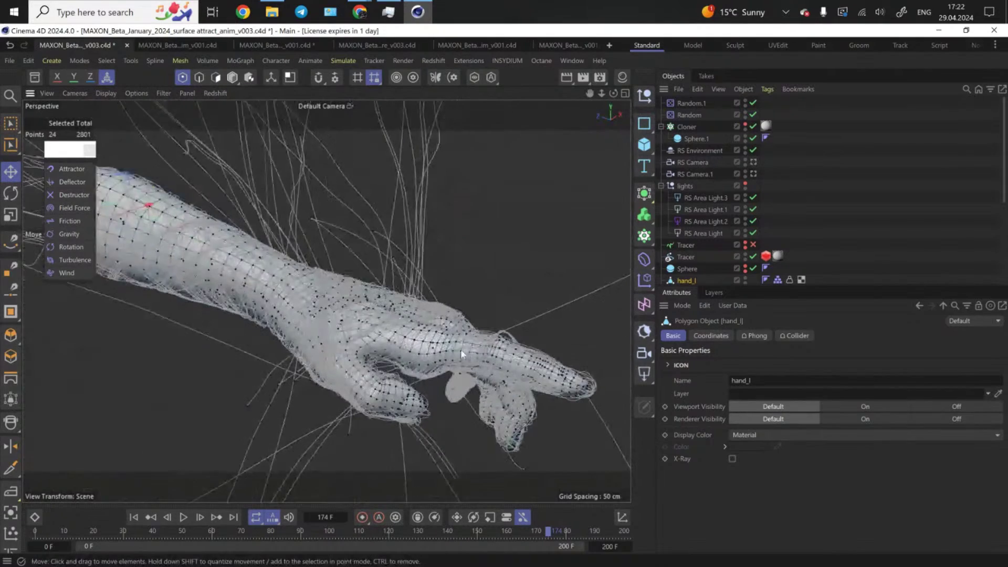
pyautogui.keyDown('alt'); pyautogui.moveTo(468, 348); pyautogui.dragTo(499, 322); pyautogui.keyUp('alt')
pyautogui.click(829, 220)
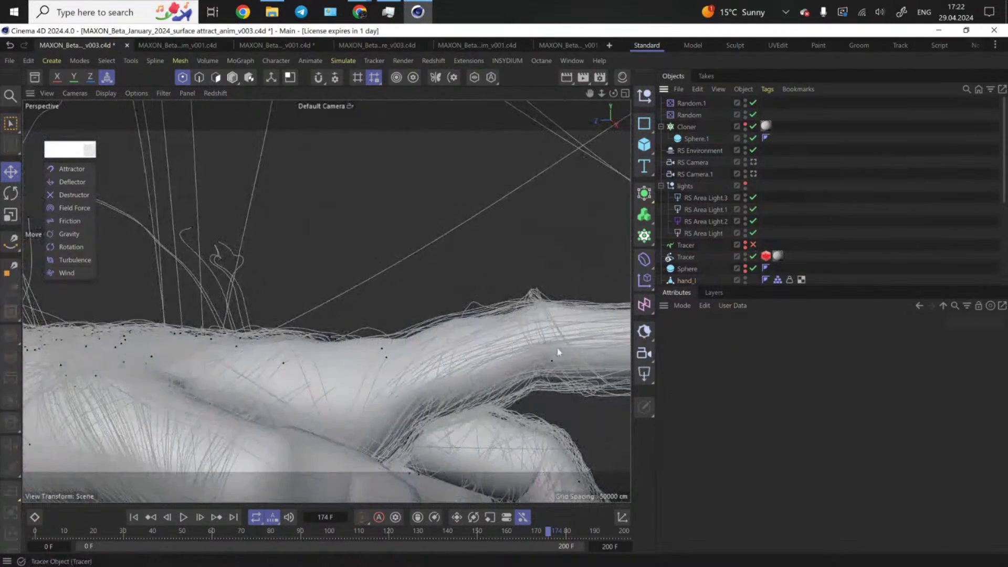
pyautogui.keyDown('alt'); pyautogui.moveTo(556, 347); pyautogui.dragTo(267, 307); pyautogui.keyUp('alt')
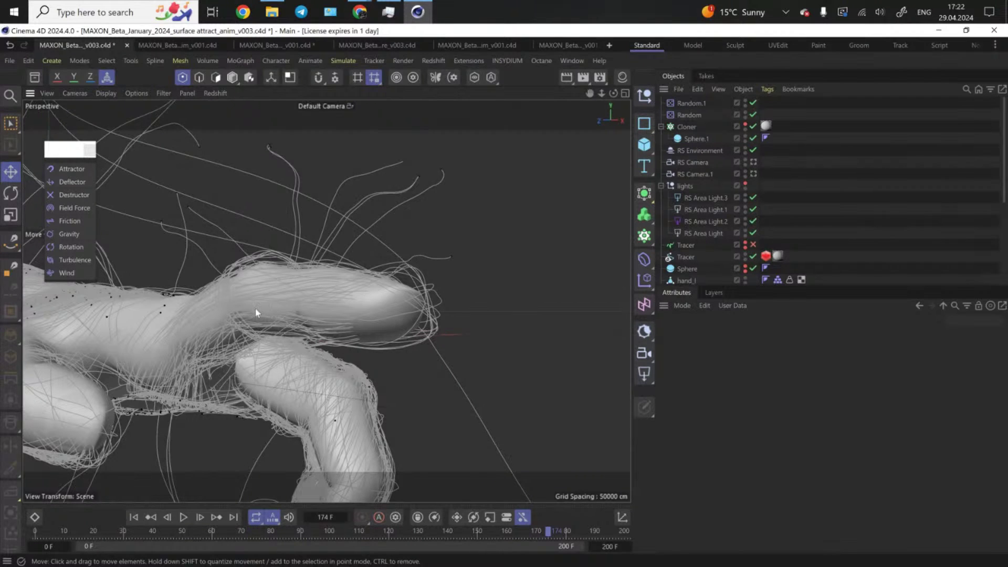
pyautogui.scroll(-5, 851, 230)
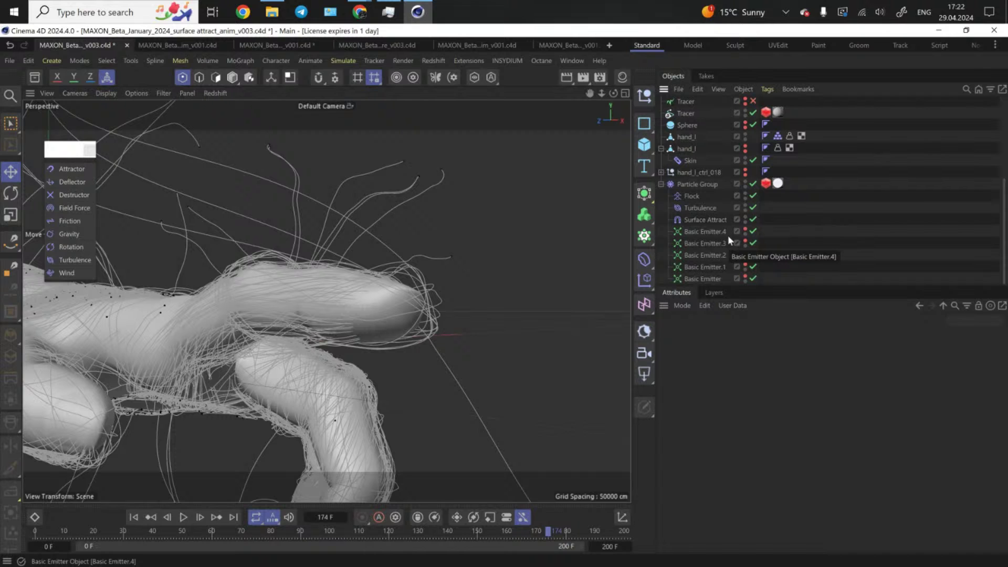
pyautogui.keyDown('alt'); pyautogui.moveTo(230, 340); pyautogui.dragTo(362, 336); pyautogui.keyUp('alt')
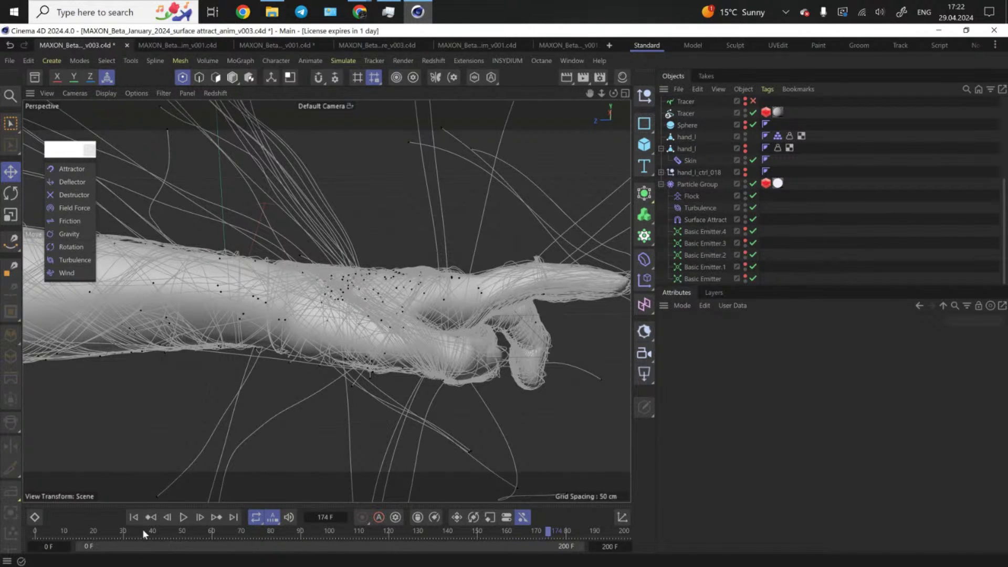
# - Return to frame 2 and preview the traces growing over the whole hand up to frame 119
pyautogui.click(41, 531)
pyautogui.scroll(-5, 431, 316)
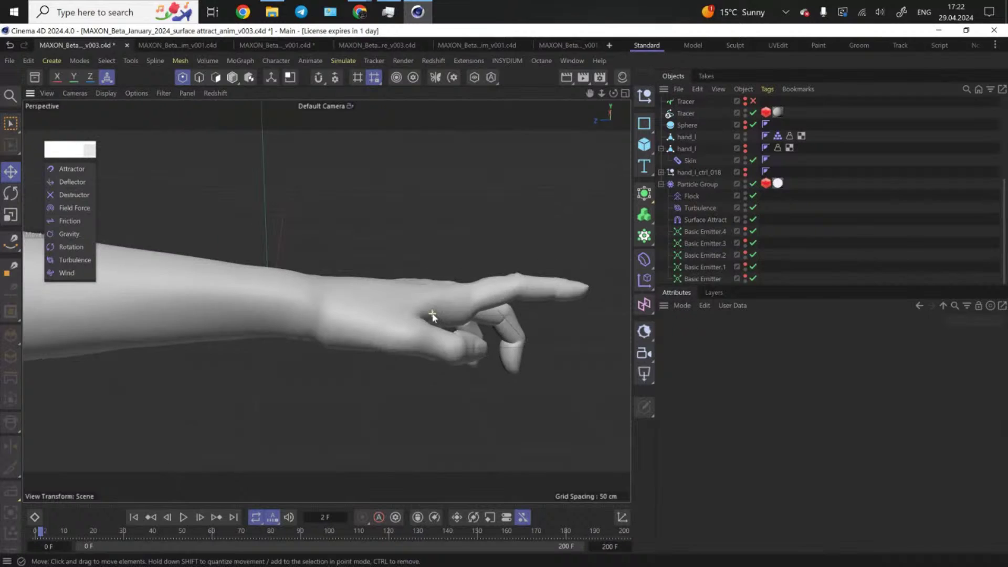
pyautogui.keyDown('alt'); pyautogui.moveTo(372, 321); pyautogui.dragTo(375, 326, button='middle'); pyautogui.keyUp('alt')
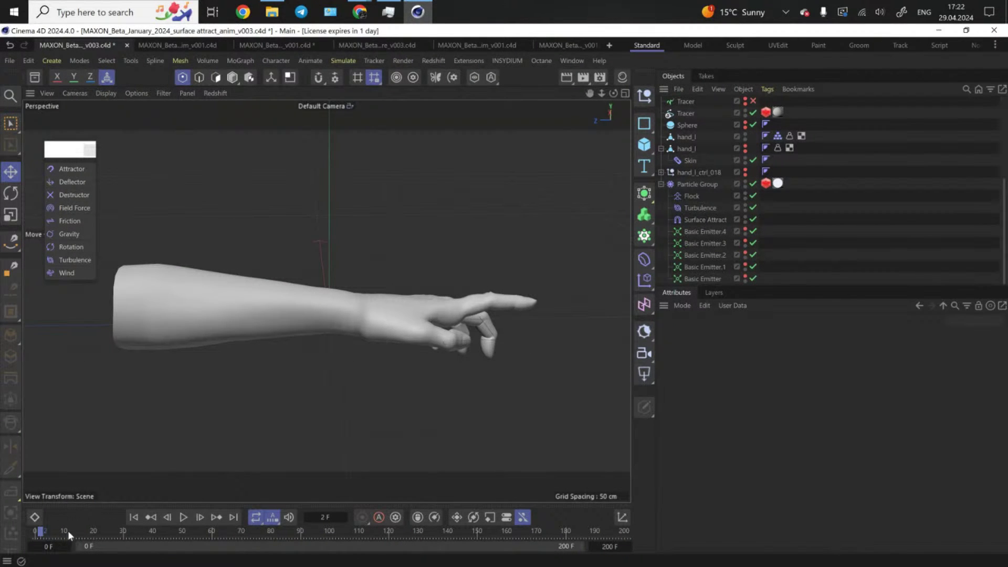
pyautogui.moveTo(78, 531); pyautogui.dragTo(385, 465)
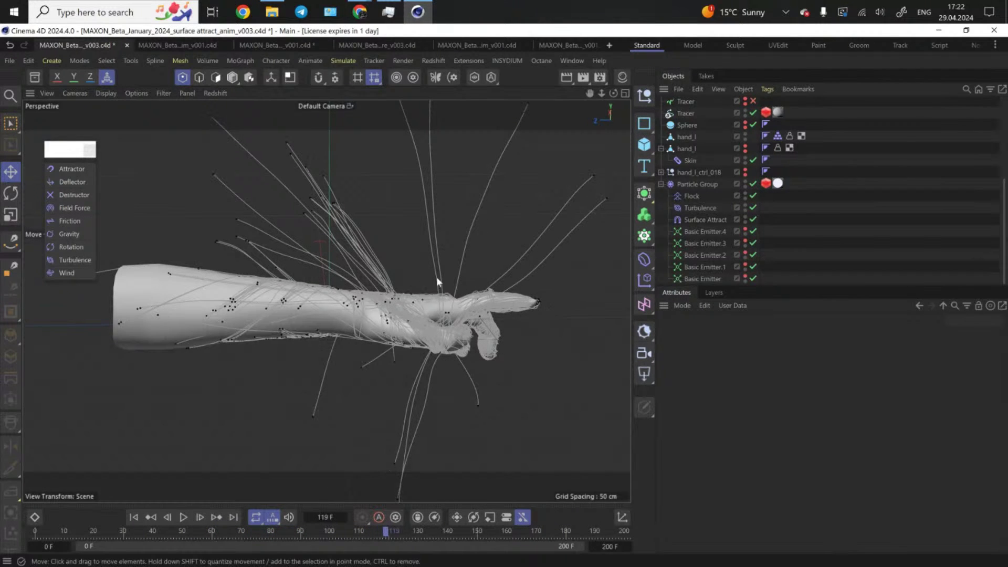
# - Examine the traces and particles on the hand surface at frame 119 from the side, front and finger end
pyautogui.scroll(3, 435, 315)
pyautogui.keyDown('alt'); pyautogui.moveTo(435, 340); pyautogui.dragTo(305, 211); pyautogui.keyUp('alt')
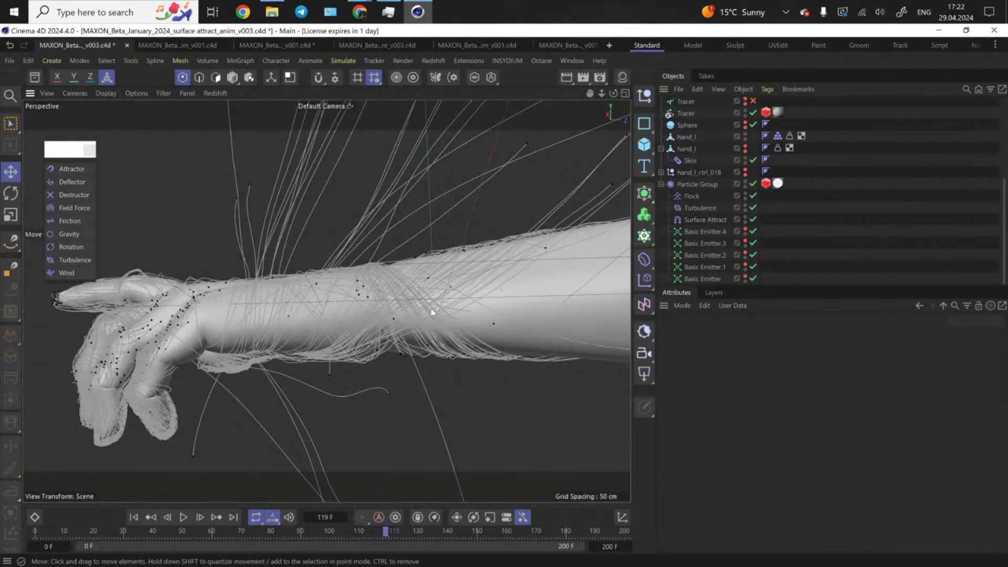
pyautogui.scroll(3, 389, 338)
pyautogui.scroll(-5, 387, 339)
pyautogui.keyDown('alt'); pyautogui.moveTo(387, 339); pyautogui.dragTo(194, 238); pyautogui.keyUp('alt')
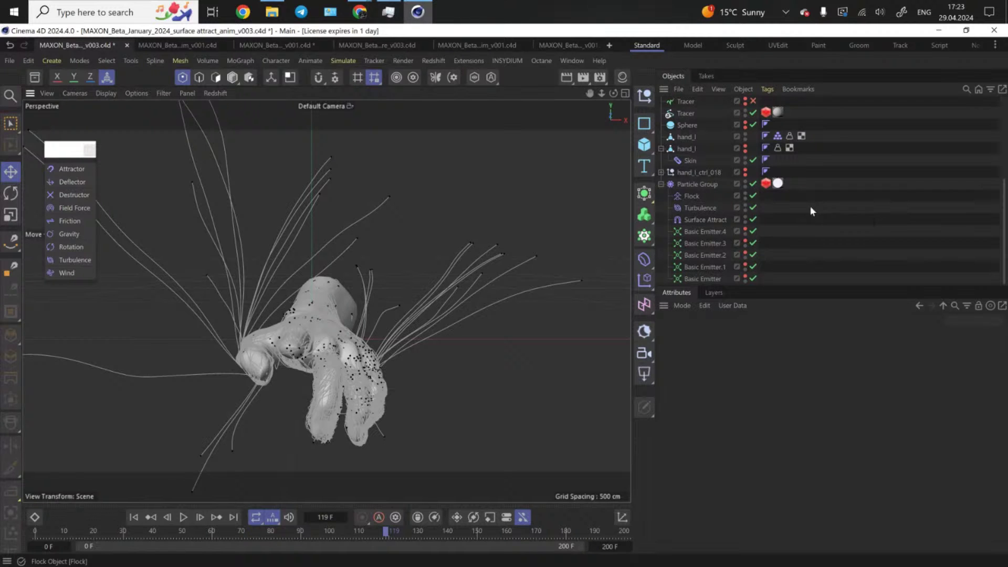
pyautogui.keyDown('alt'); pyautogui.moveTo(336, 314); pyautogui.dragTo(428, 375); pyautogui.keyUp('alt')
pyautogui.scroll(5, 522, 355)
pyautogui.keyDown('alt'); pyautogui.moveTo(523, 355); pyautogui.dragTo(239, 349); pyautogui.keyUp('alt')
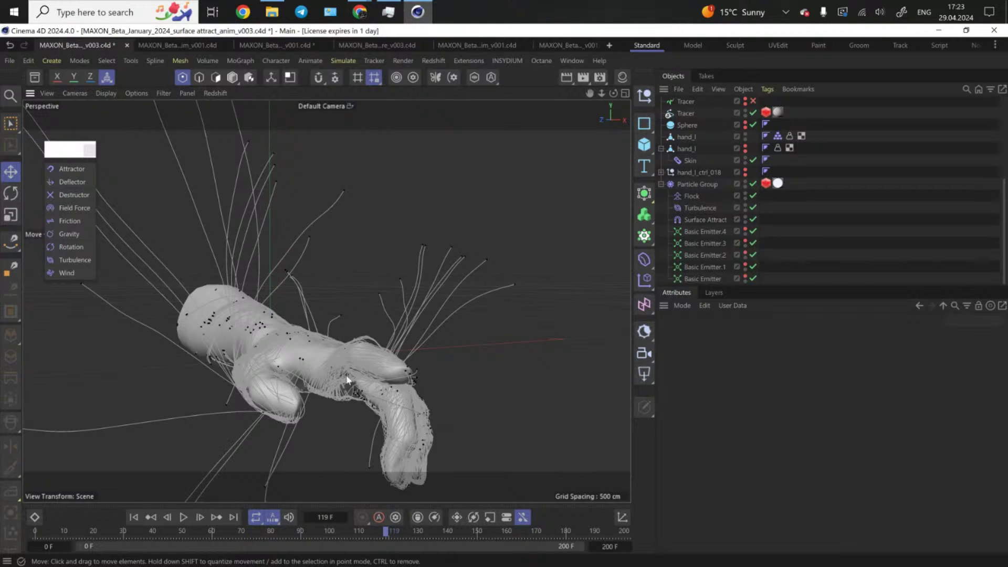
pyautogui.keyDown('alt'); pyautogui.moveTo(351, 383); pyautogui.dragTo(408, 331); pyautogui.keyUp('alt')
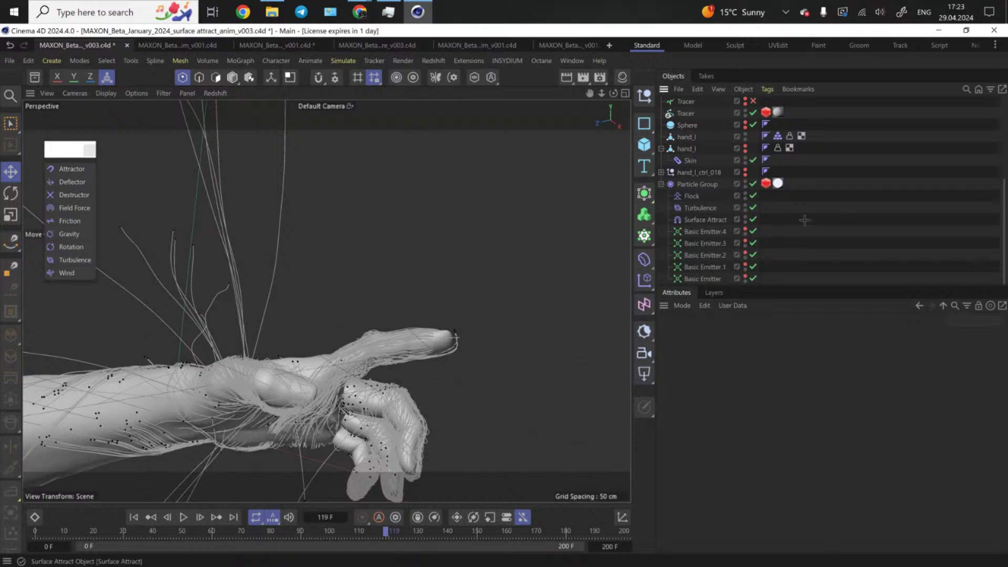
# - Hide the hand_l collider mesh and examine the bare traces around the palm and fingers up close
pyautogui.click(746, 135)
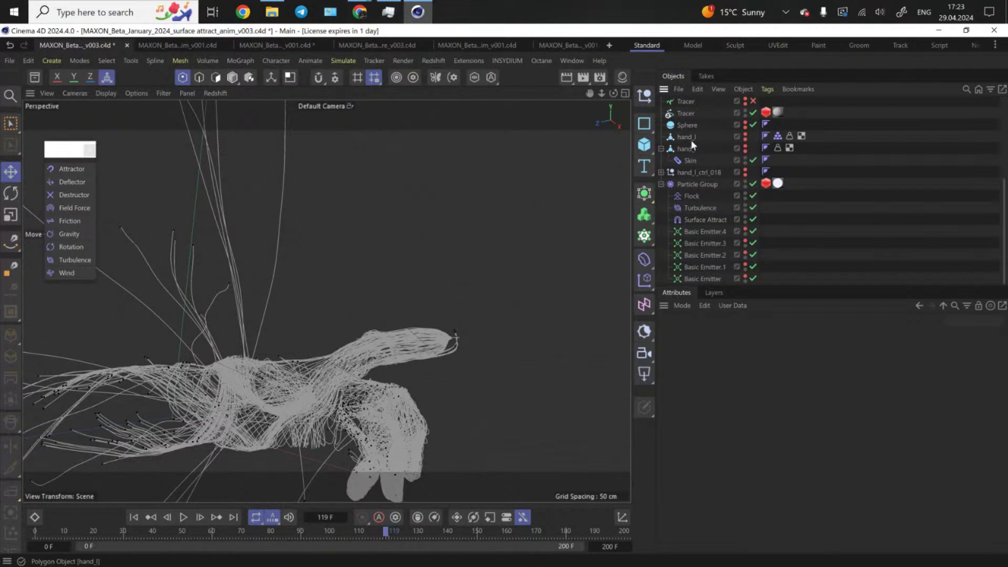
pyautogui.scroll(4, 326, 422)
pyautogui.keyDown('alt'); pyautogui.moveTo(347, 383); pyautogui.dragTo(268, 430); pyautogui.keyUp('alt')
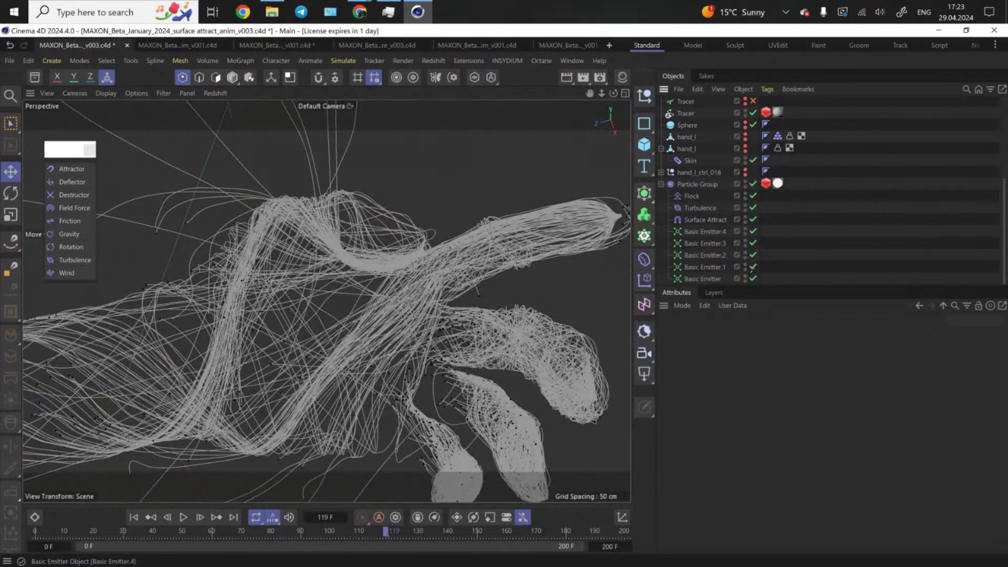
# - Show the hand_l mesh again and examine how the traces wrap its surface around the fingertips
pyautogui.keyDown('alt'); pyautogui.moveTo(528, 288); pyautogui.dragTo(431, 289); pyautogui.keyUp('alt')
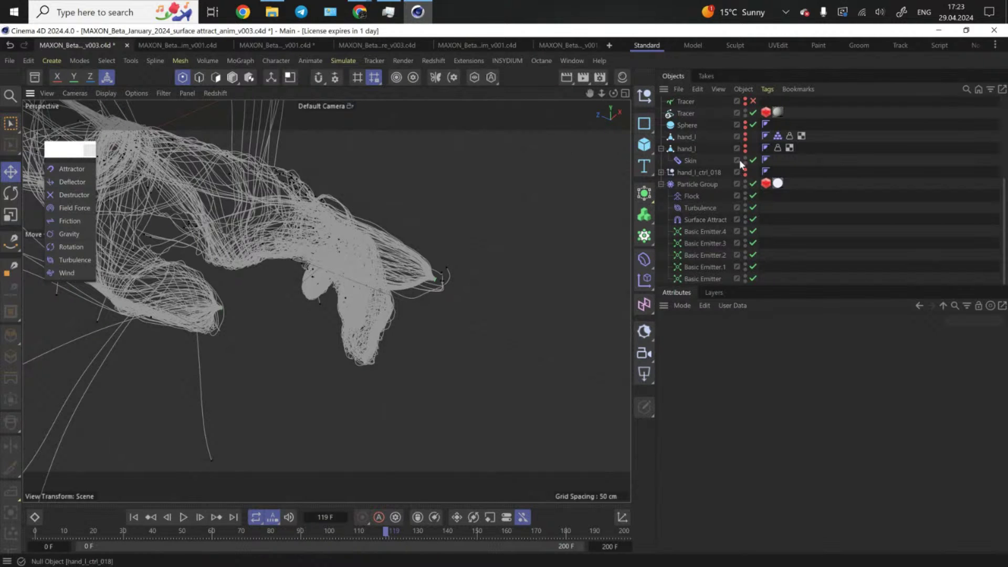
pyautogui.click(745, 134)
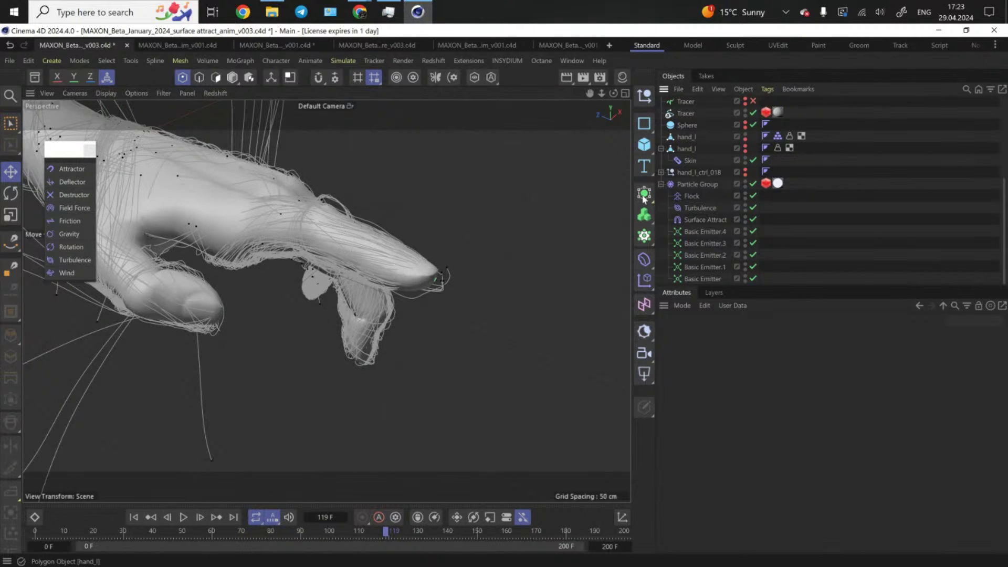
pyautogui.keyDown('alt'); pyautogui.moveTo(200, 317); pyautogui.dragTo(225, 316, button='right'); pyautogui.keyUp('alt')
pyautogui.keyDown('alt'); pyautogui.moveTo(225, 315); pyautogui.dragTo(413, 361); pyautogui.keyUp('alt')
pyautogui.scroll(5, 413, 362)
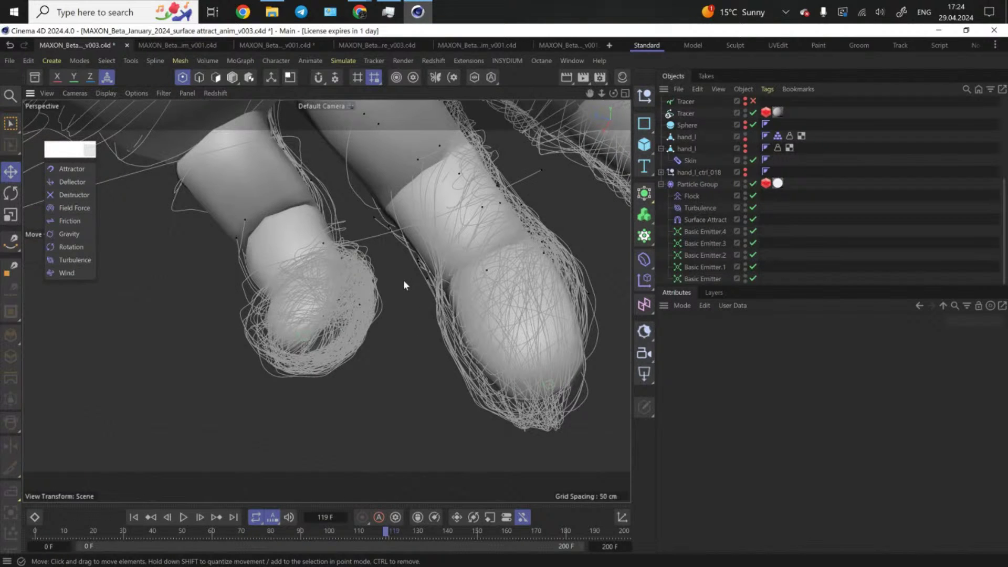
pyautogui.scroll(-3, 419, 368)
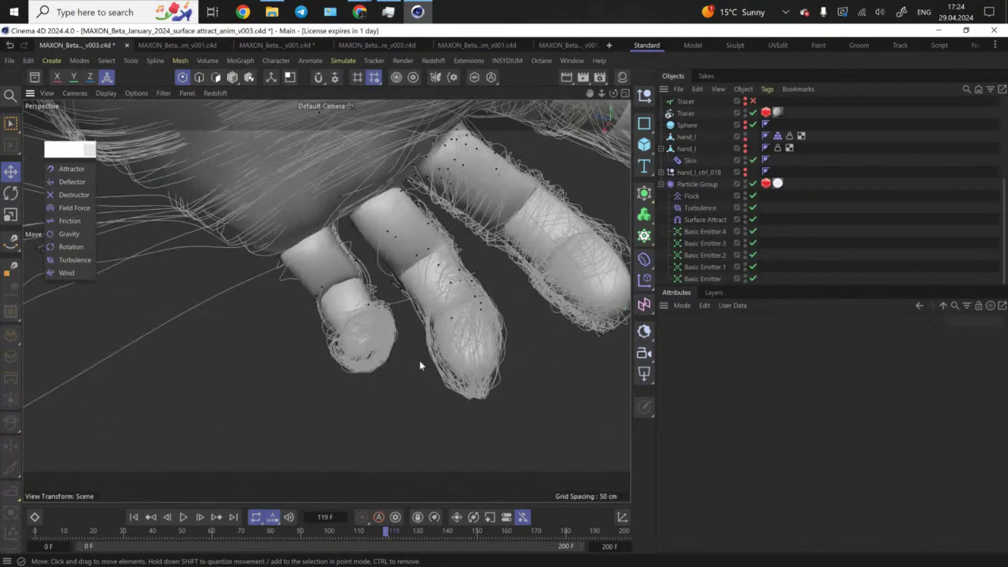
# - Review the emission settings of Basic Emitter, Basic Emitter.2 and Basic Emitter.4, including their start frames
pyautogui.click(713, 278)
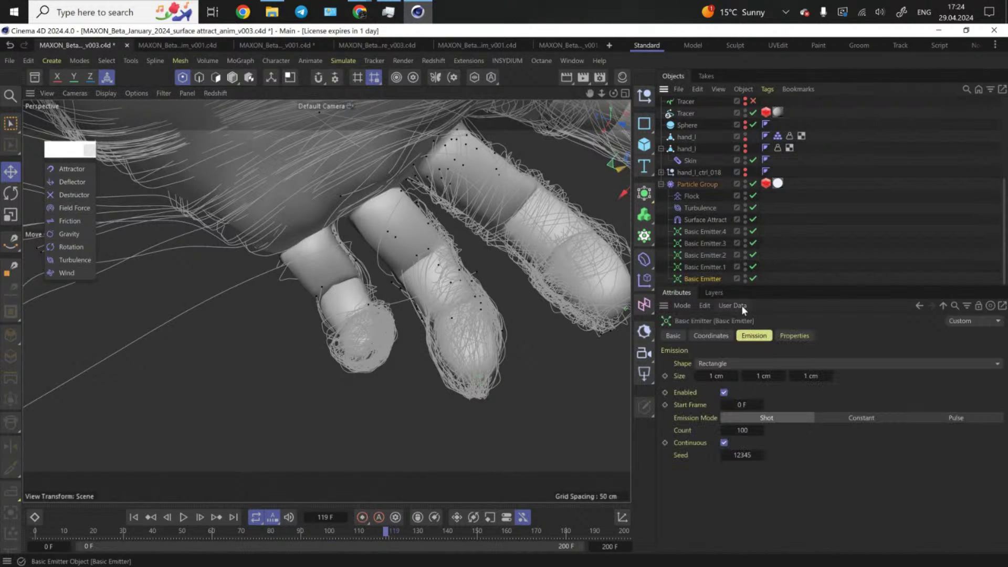
pyautogui.click(714, 255)
pyautogui.click(715, 232)
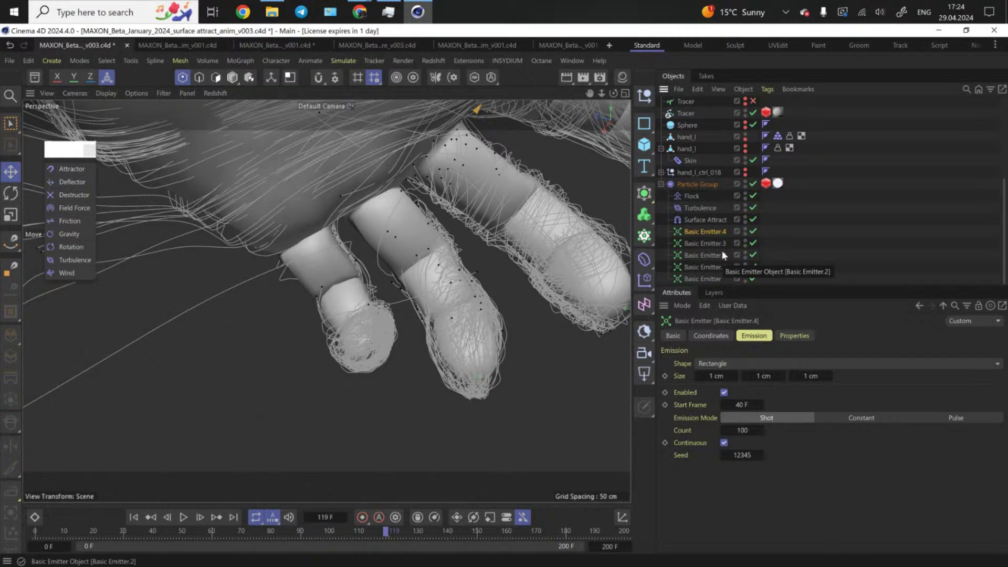
pyautogui.keyDown('alt'); pyautogui.moveTo(367, 252); pyautogui.dragTo(370, 293); pyautogui.keyUp('alt')
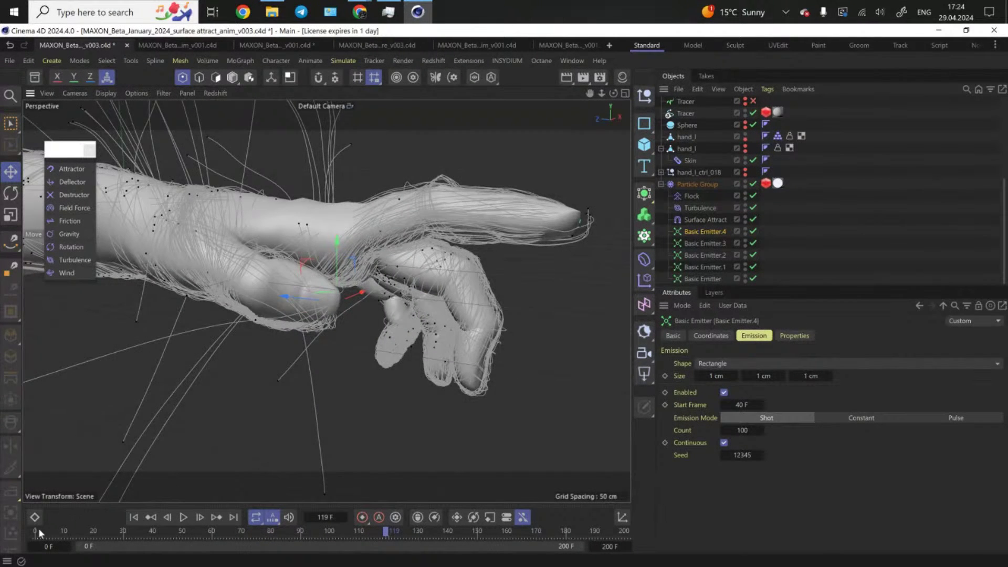
# - Preview the particles spreading over the visible hand from the start to frame 58 and on to frame 79
pyautogui.moveTo(39, 528); pyautogui.dragTo(206, 530)
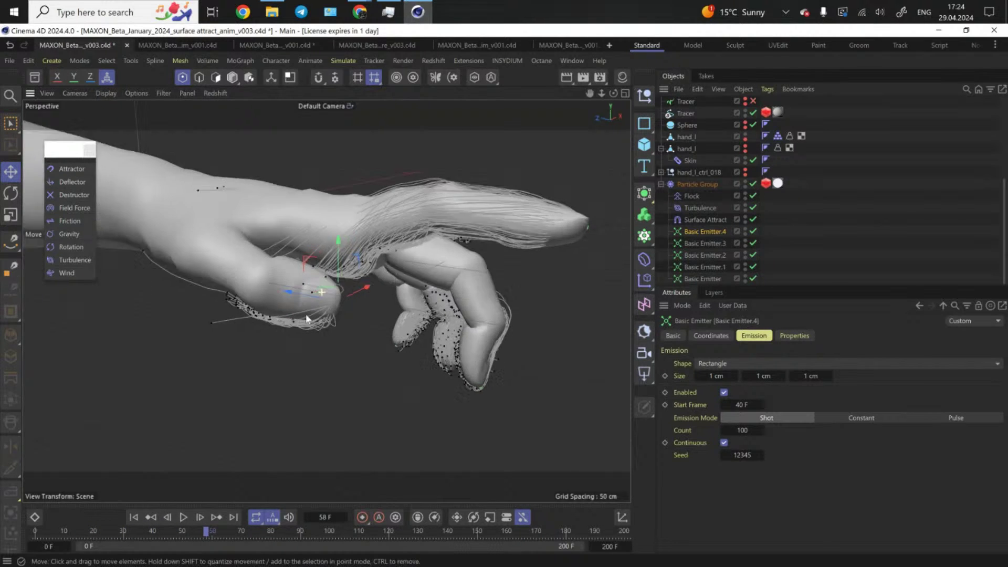
pyautogui.keyDown('alt'); pyautogui.moveTo(307, 319); pyautogui.dragTo(380, 322); pyautogui.keyUp('alt')
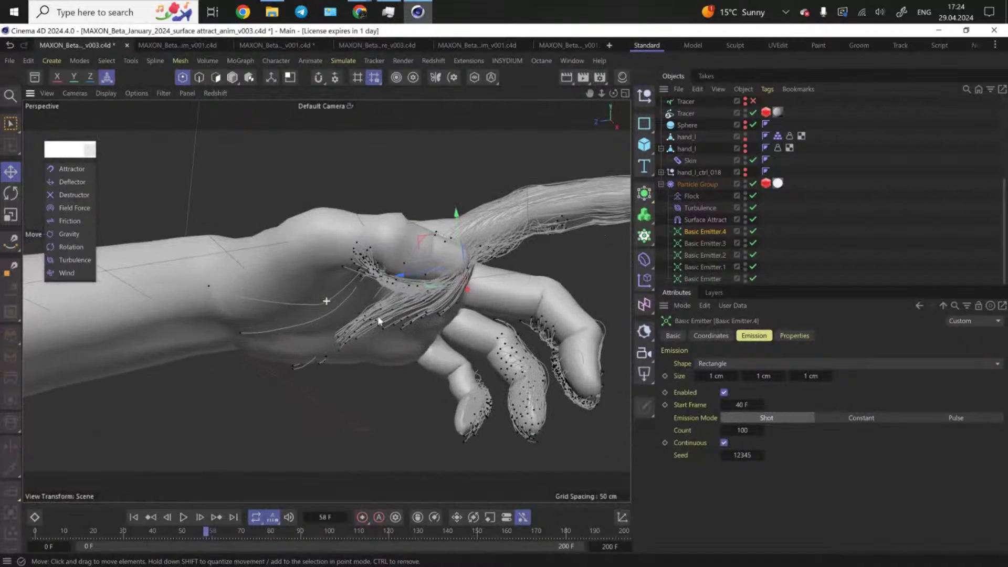
pyautogui.moveTo(205, 531); pyautogui.dragTo(267, 517)
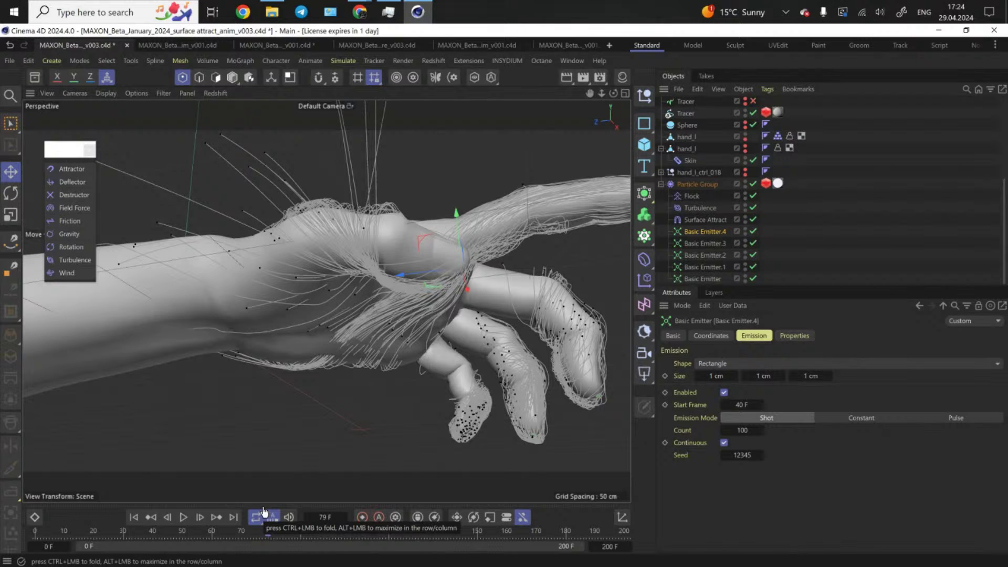
# - Hide the hand_l mesh and preview the bare traces growing from the early frames up to frame 120
pyautogui.click(745, 136)
pyautogui.moveTo(219, 527); pyautogui.dragTo(58, 520)
pyautogui.keyDown('alt'); pyautogui.moveTo(432, 343); pyautogui.dragTo(303, 411); pyautogui.keyUp('alt')
pyautogui.moveTo(59, 532); pyautogui.dragTo(263, 517)
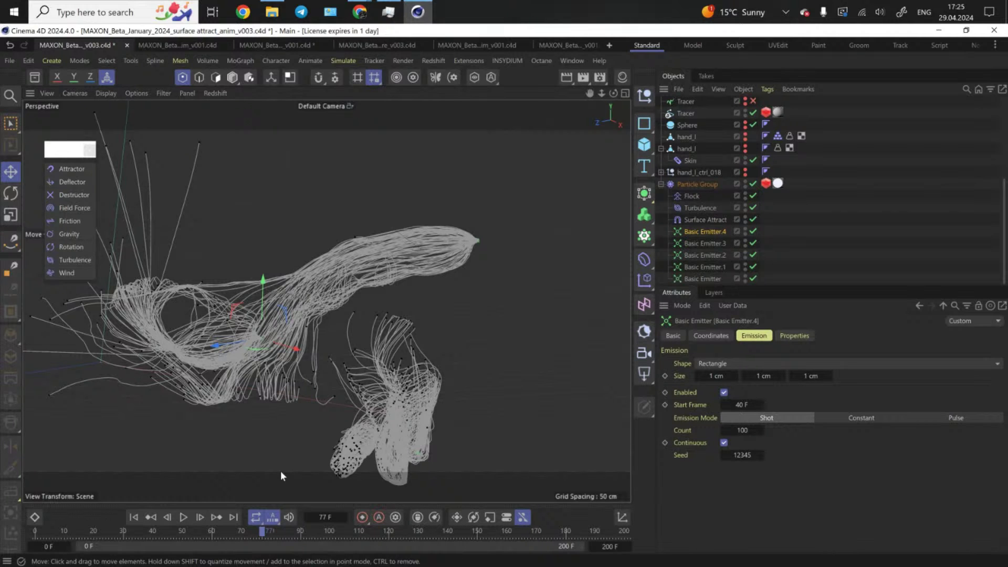
pyautogui.moveTo(267, 533); pyautogui.dragTo(388, 522)
# - Examine the bare traces around the palm, wrist and forearm at frame 120 up close
pyautogui.keyDown('alt'); pyautogui.moveTo(333, 340); pyautogui.dragTo(471, 354, button='middle'); pyautogui.keyUp('alt')
pyautogui.scroll(1, 468, 354)
pyautogui.keyDown('alt'); pyautogui.moveTo(468, 353); pyautogui.dragTo(278, 355); pyautogui.keyUp('alt')
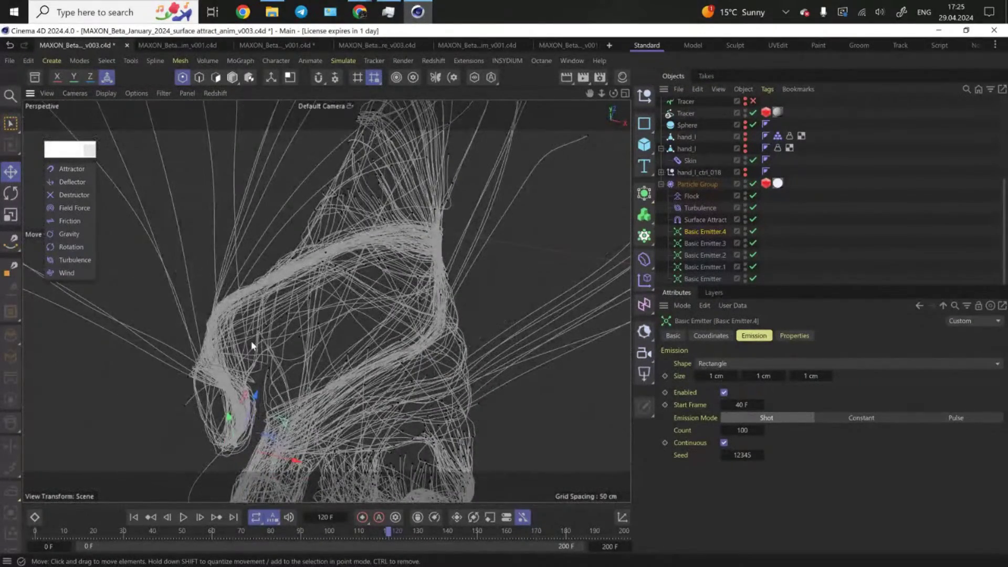
pyautogui.moveTo(268, 288)
pyautogui.keyDown('alt'); pyautogui.mouseDown()
pyautogui.moveTo(282, 319)
pyautogui.moveTo(389, 308)
pyautogui.moveTo(424, 327)
pyautogui.moveTo(375, 309)
pyautogui.moveTo(429, 318)
pyautogui.mouseUp(); pyautogui.keyUp('alt')
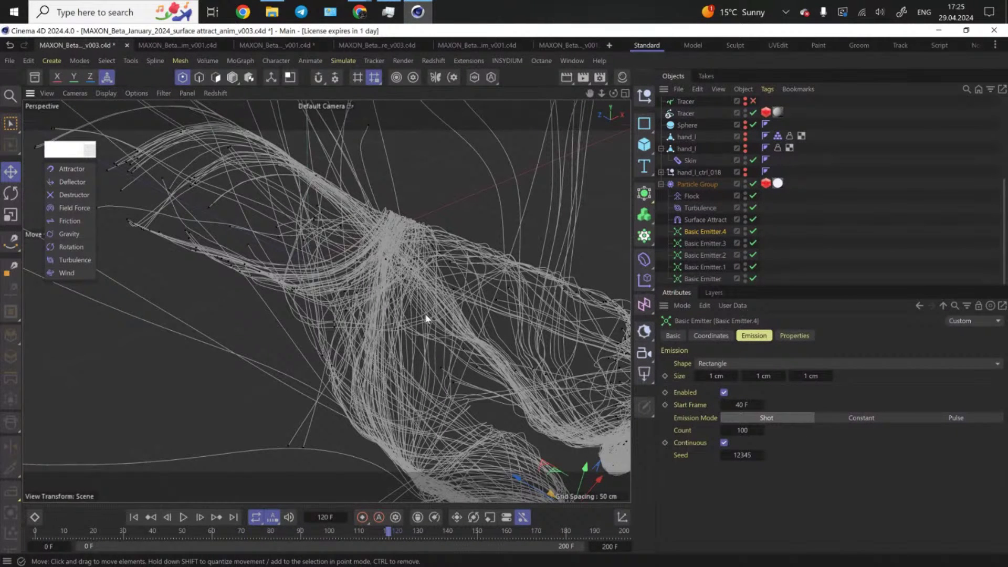
# - Review the Flock modifier's cohesion, separation and velocity alignment settings and examine the bundled traces from several sides
pyautogui.click(690, 195)
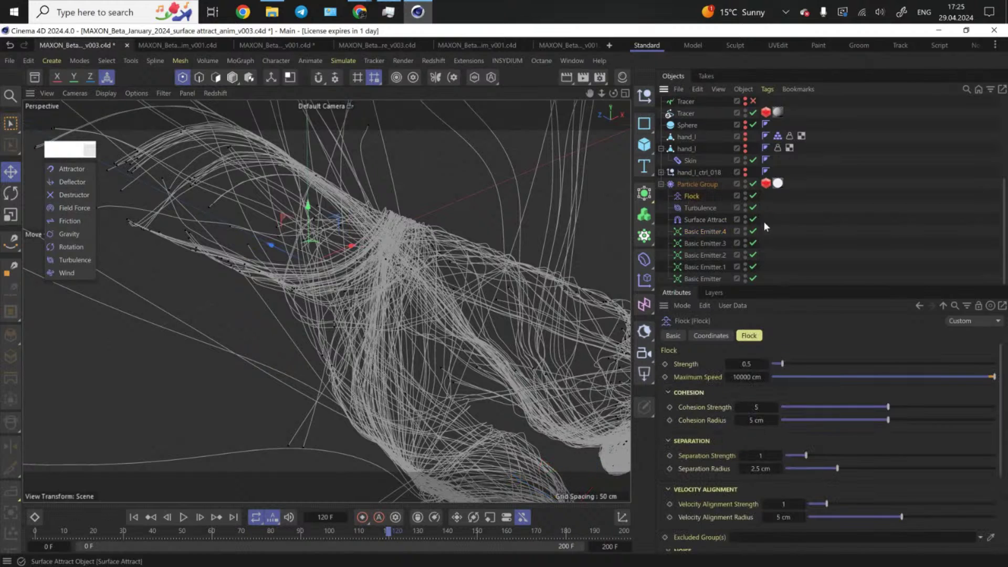
pyautogui.scroll(-1, 997, 380)
pyautogui.scroll(1, 997, 380)
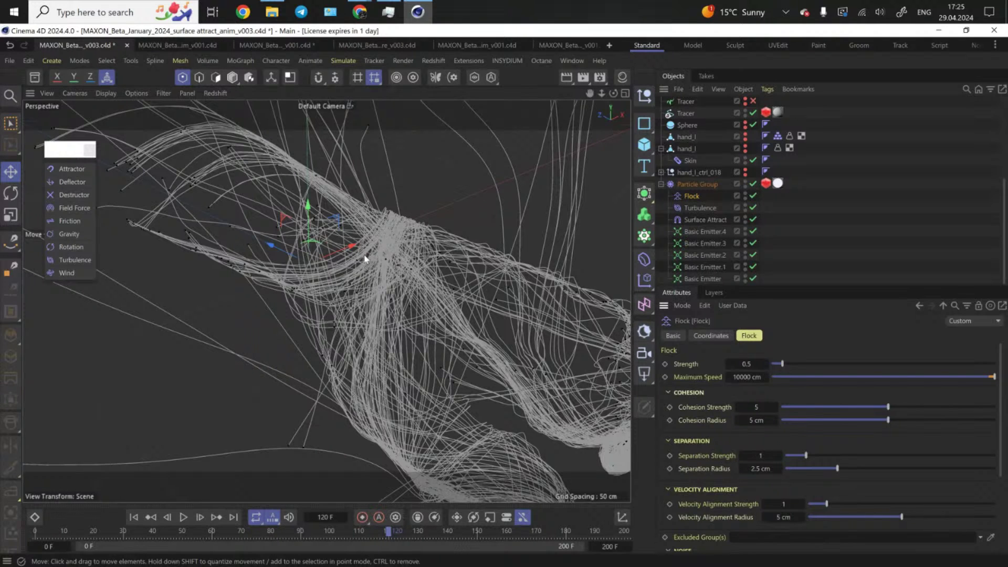
pyautogui.keyDown('alt'); pyautogui.moveTo(450, 331); pyautogui.dragTo(368, 401); pyautogui.keyUp('alt')
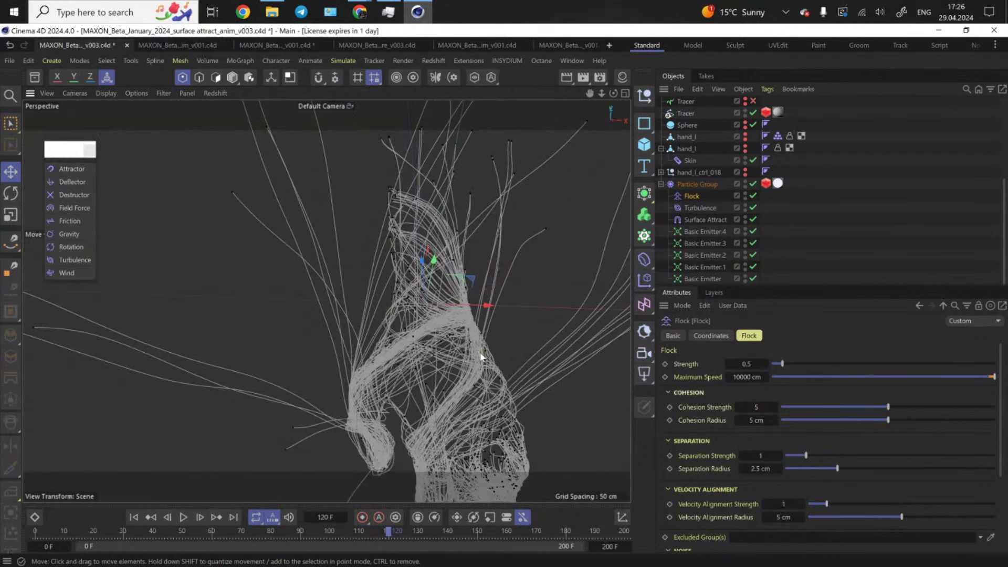
pyautogui.keyDown('alt'); pyautogui.moveTo(454, 384); pyautogui.dragTo(384, 333); pyautogui.keyUp('alt')
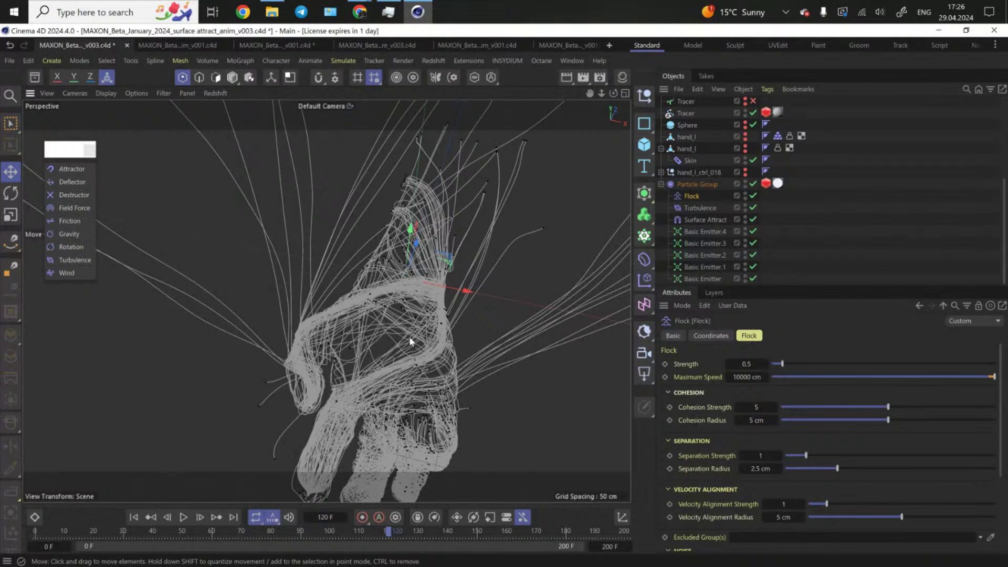
pyautogui.keyDown('alt'); pyautogui.moveTo(503, 329); pyautogui.dragTo(450, 332); pyautogui.keyUp('alt')
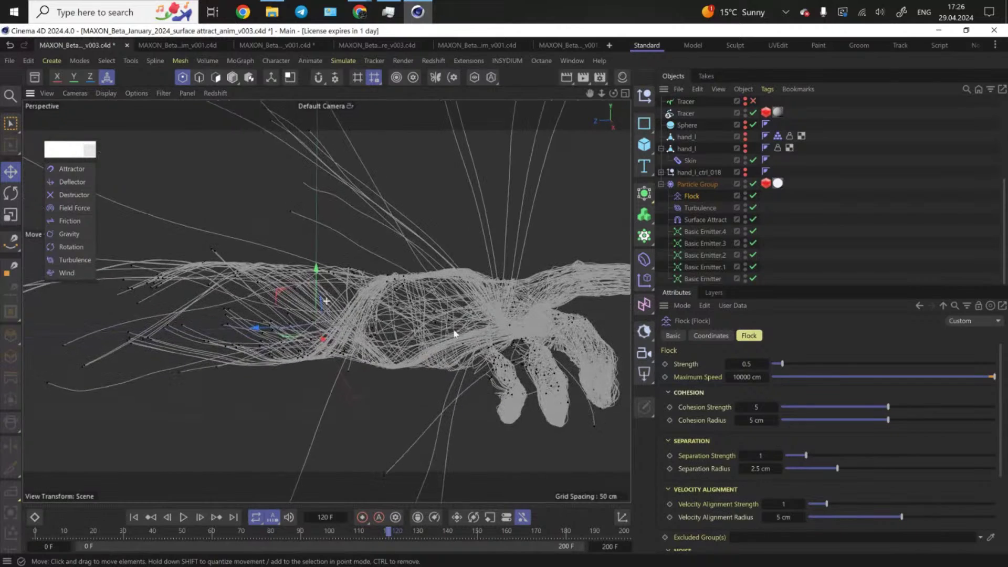
# - Look through RS Camera, open the Redshift RenderView and inspect the rendered hand at frame 120
pyautogui.scroll(5, 818, 201)
pyautogui.click(753, 162)
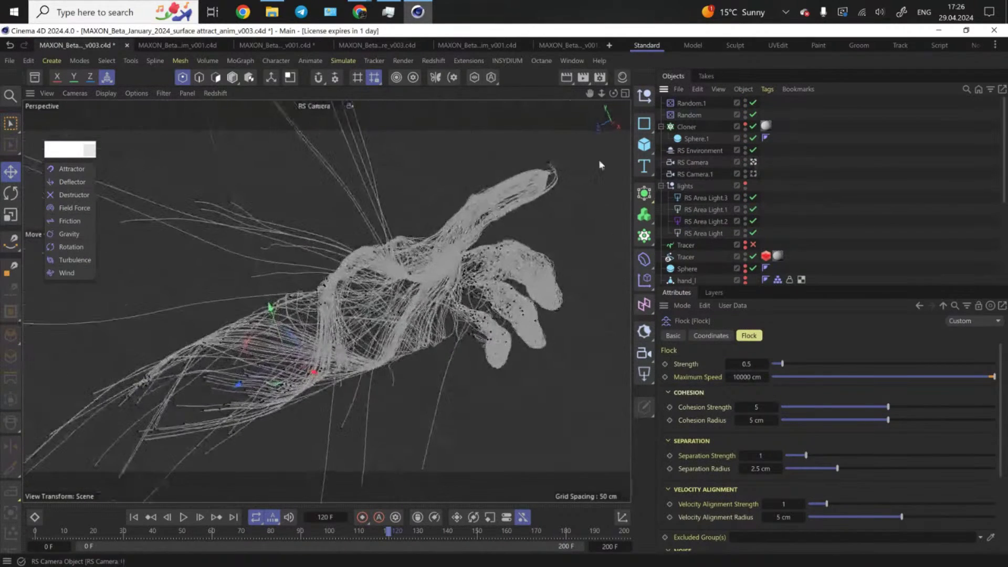
pyautogui.click(439, 63)
pyautogui.click(458, 154)
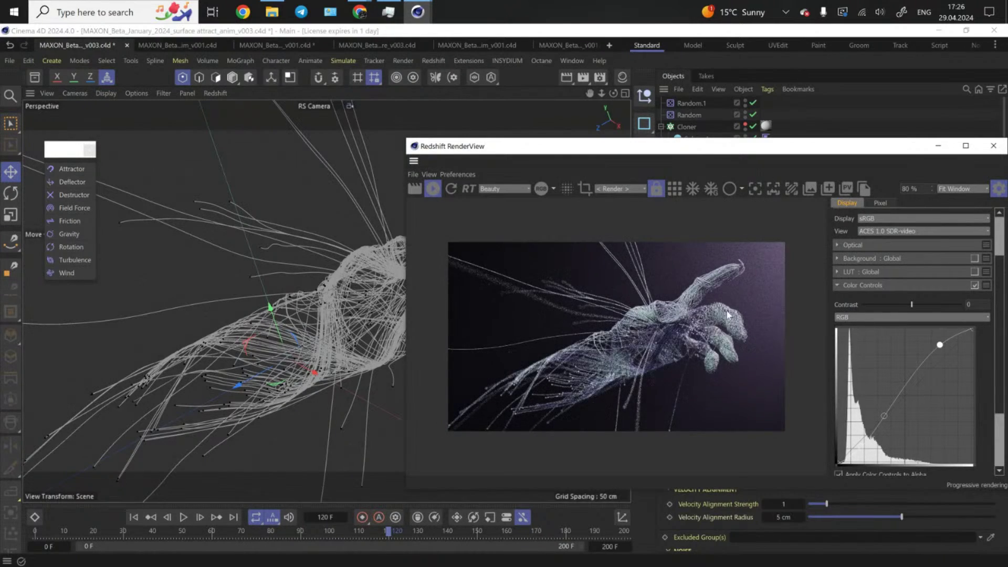
pyautogui.scroll(3, 643, 323)
pyautogui.scroll(5, 643, 323)
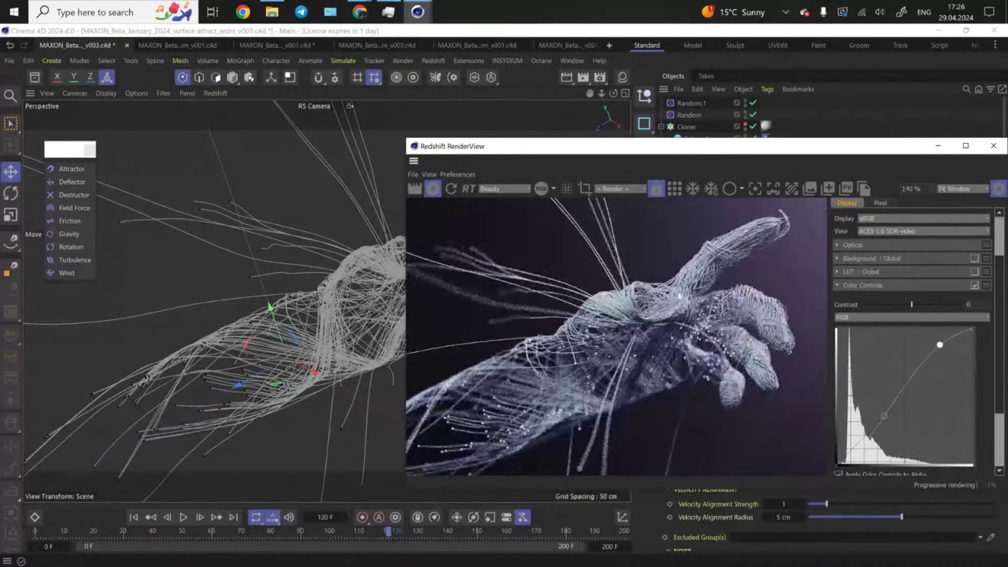
pyautogui.scroll(-5, 613, 286)
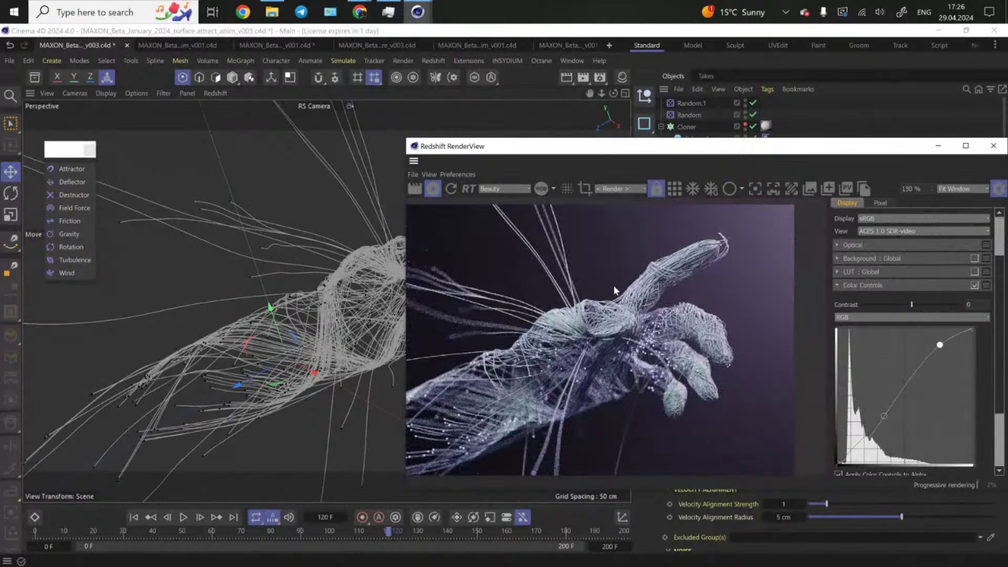
# - Go to frame 150 and examine the render of the palm, forearm and glowing particles up close
pyautogui.click(477, 531)
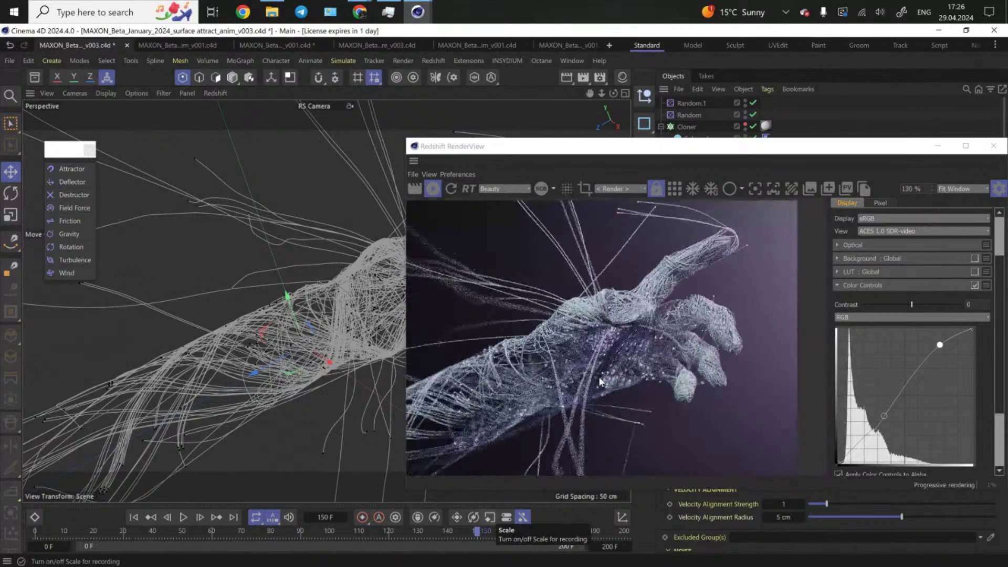
pyautogui.scroll(5, 598, 377)
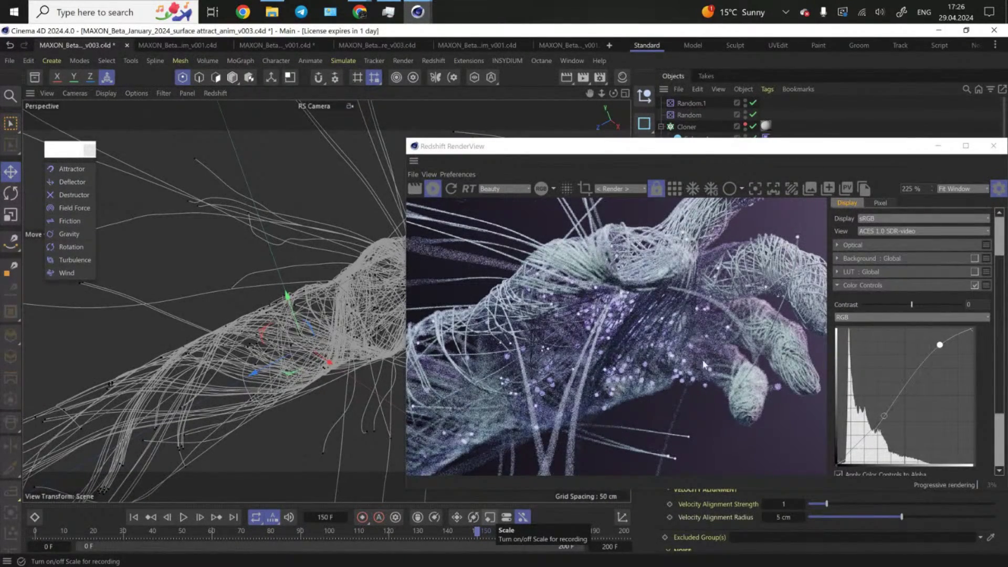
pyautogui.scroll(-4, 703, 363)
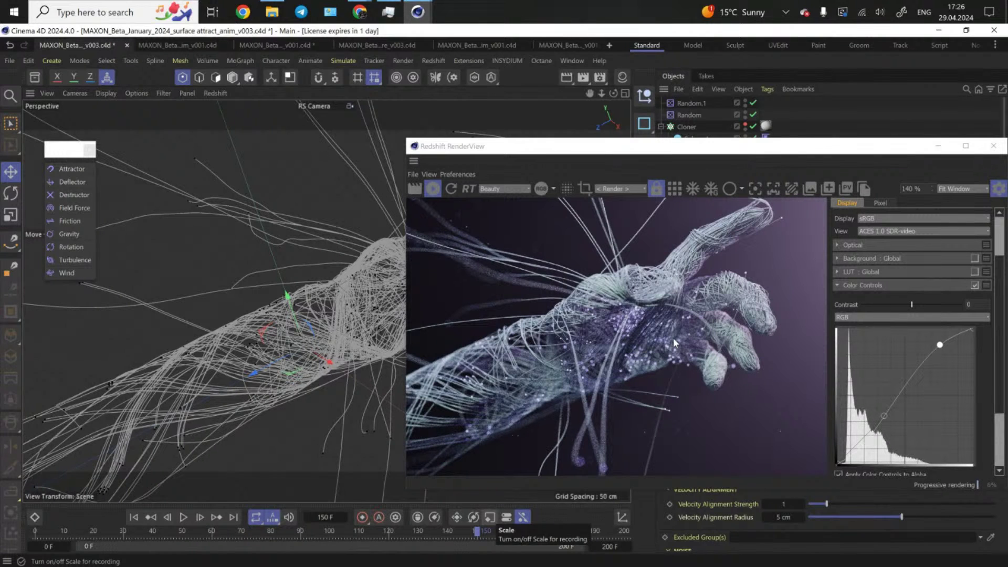
pyautogui.scroll(-1, 512, 407)
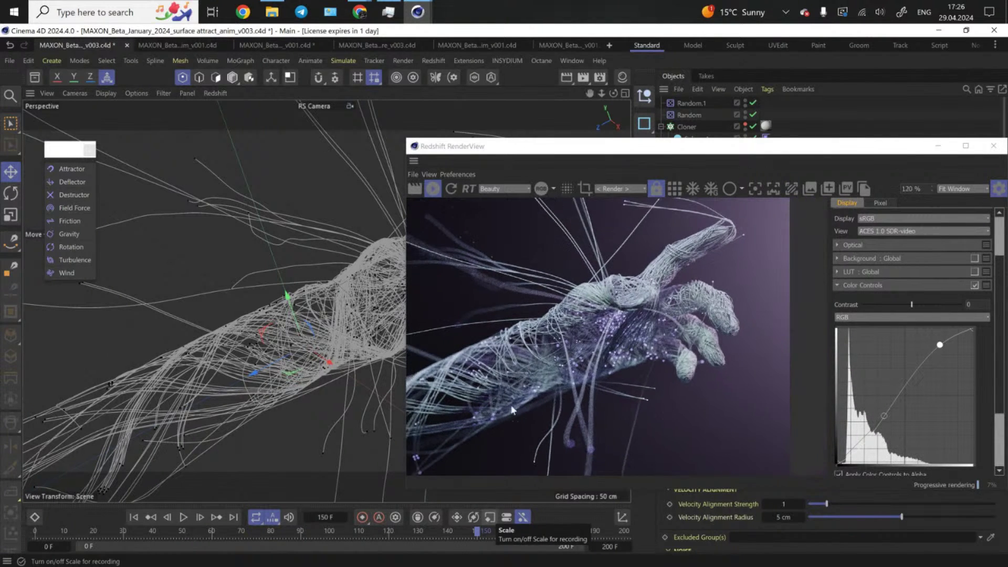
pyautogui.scroll(3, 511, 368)
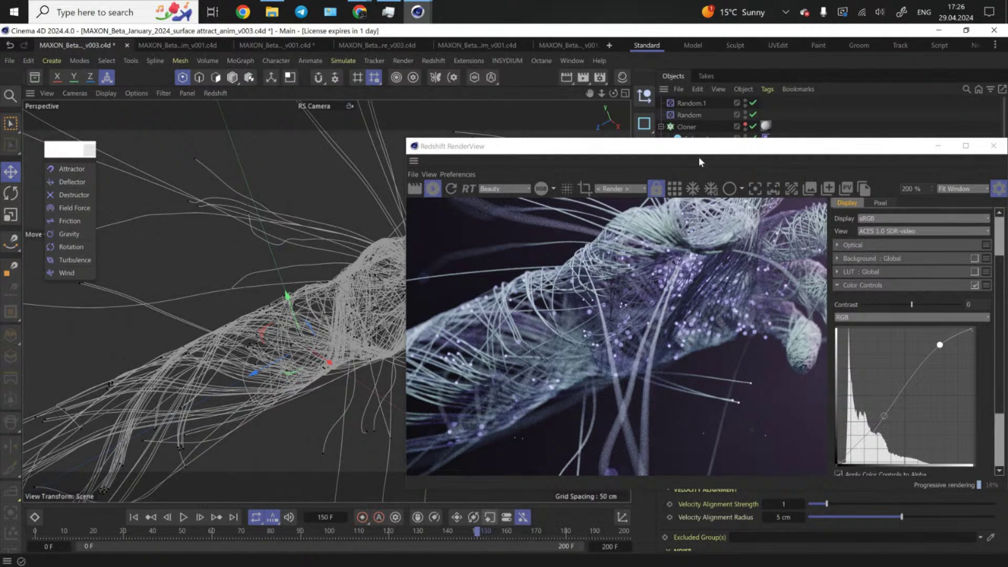
# - Move the Redshift RenderView clear of the object list and disable the Particle Group to view the render without particles
pyautogui.moveTo(697, 149); pyautogui.dragTo(323, 106)
pyautogui.scroll(-3, 888, 202)
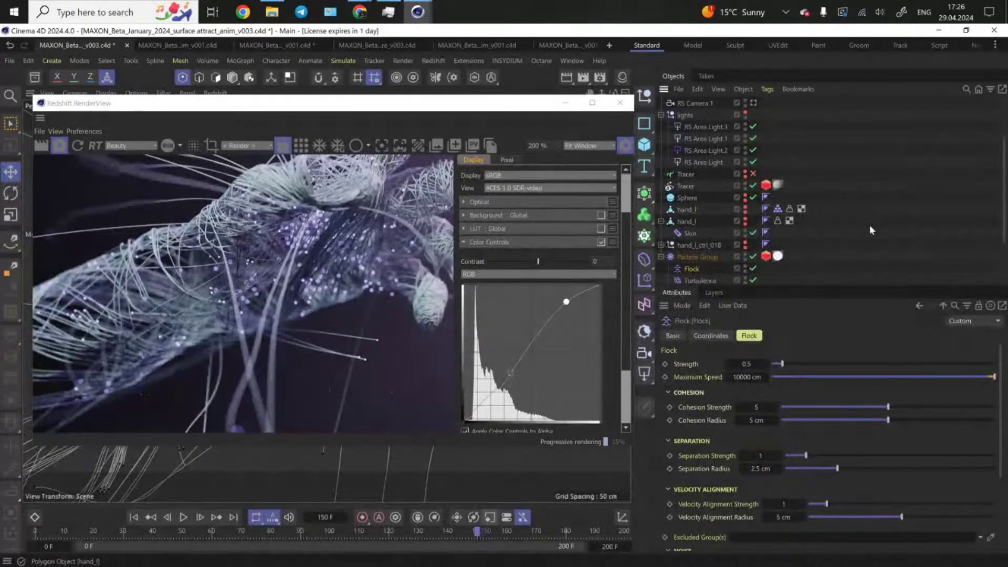
pyautogui.scroll(3, 877, 222)
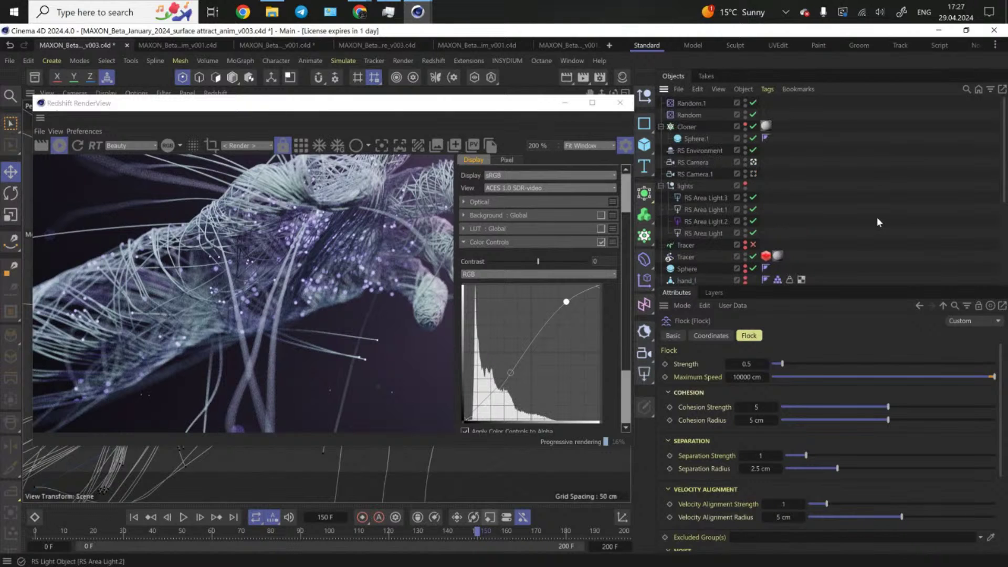
pyautogui.scroll(-3, 854, 200)
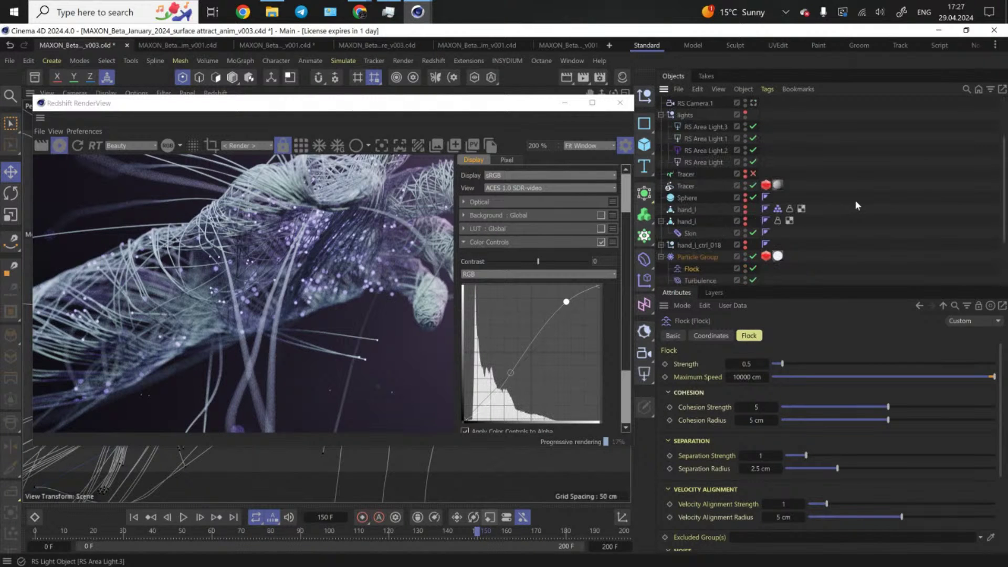
pyautogui.click(753, 257)
pyautogui.scroll(-3, 316, 250)
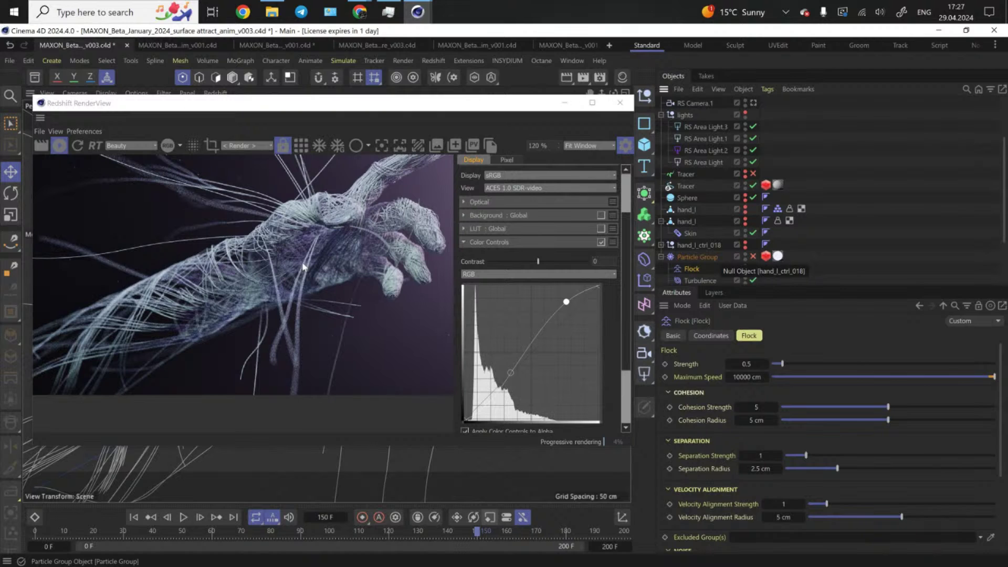
# - Review the disabled Tracer's object properties, enable the Particle Group again and deselect everything
pyautogui.click(686, 176)
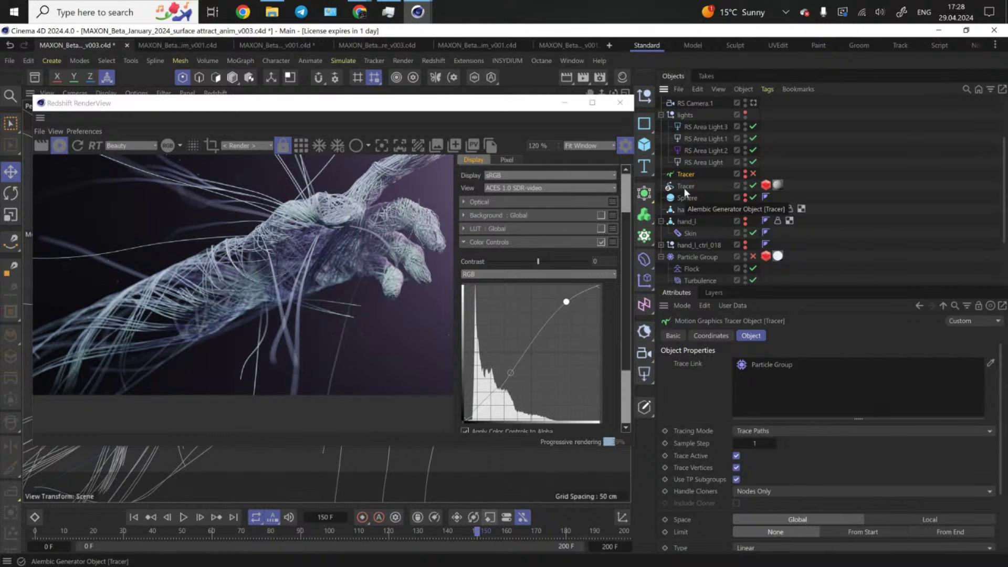
pyautogui.scroll(-3, 841, 223)
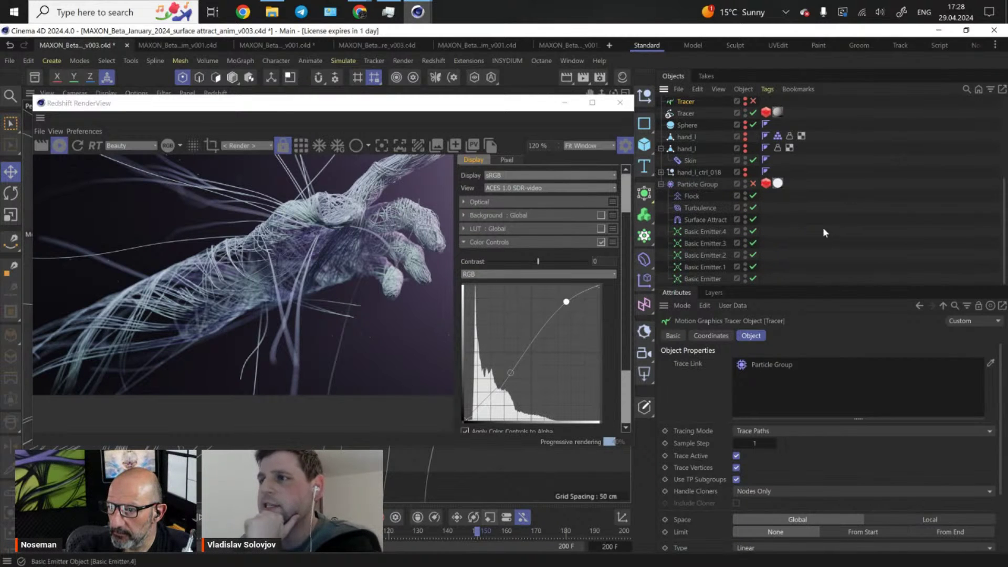
pyautogui.click(753, 185)
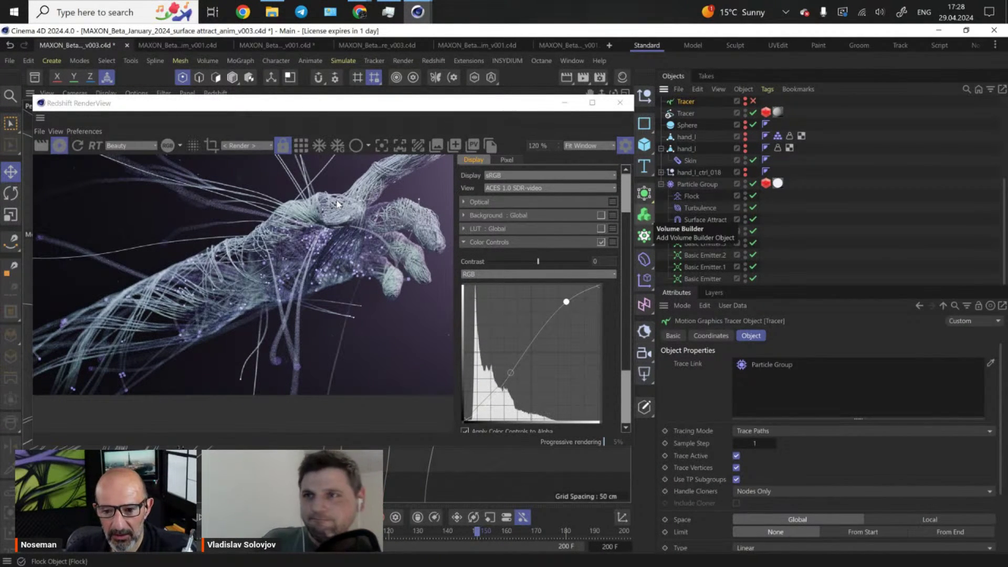
pyautogui.click(884, 188)
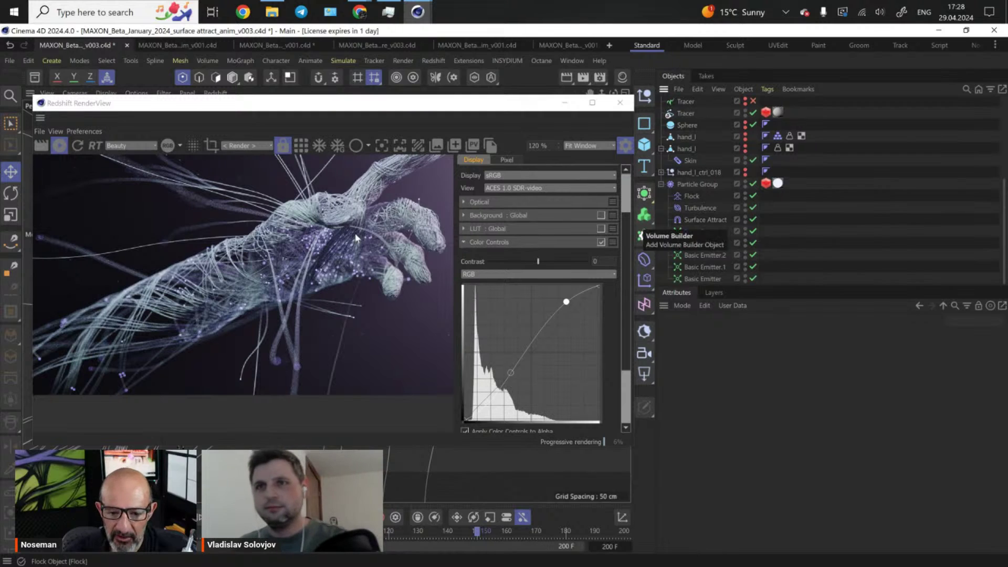
# - Stop the progressive render, reframe the rendered hand and review the disabled Tracer's object properties beside it
pyautogui.click(64, 148)
pyautogui.moveTo(211, 252); pyautogui.dragTo(302, 264, button='middle')
pyautogui.scroll(-1, 294, 228)
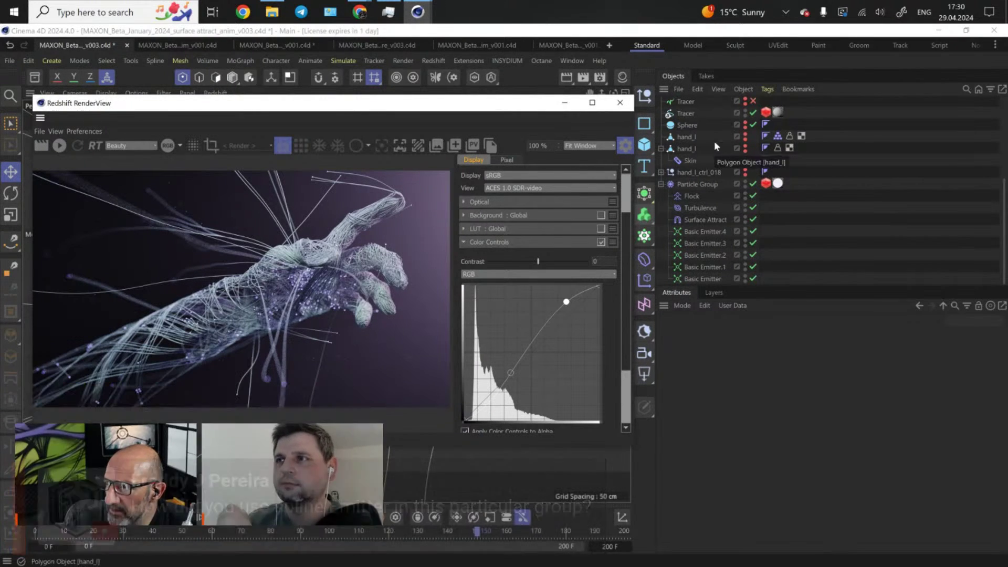
pyautogui.click(679, 103)
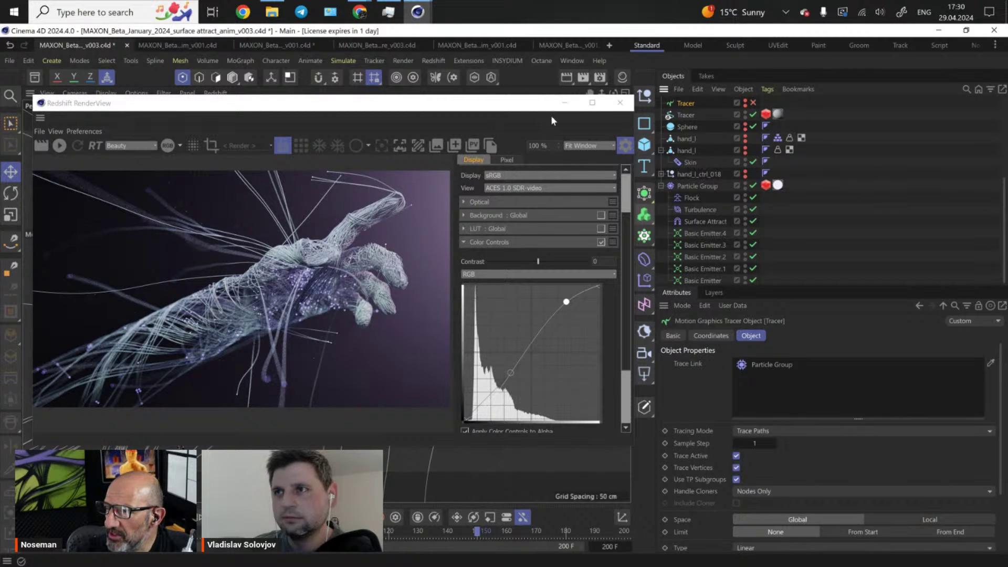
pyautogui.moveTo(532, 104); pyautogui.dragTo(534, 98)
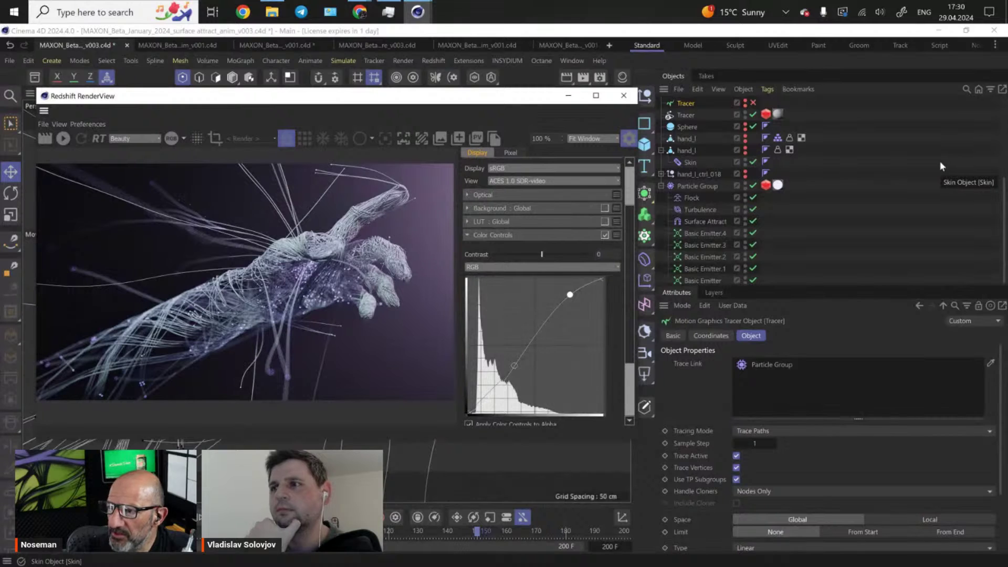
pyautogui.scroll(-1, 929, 165)
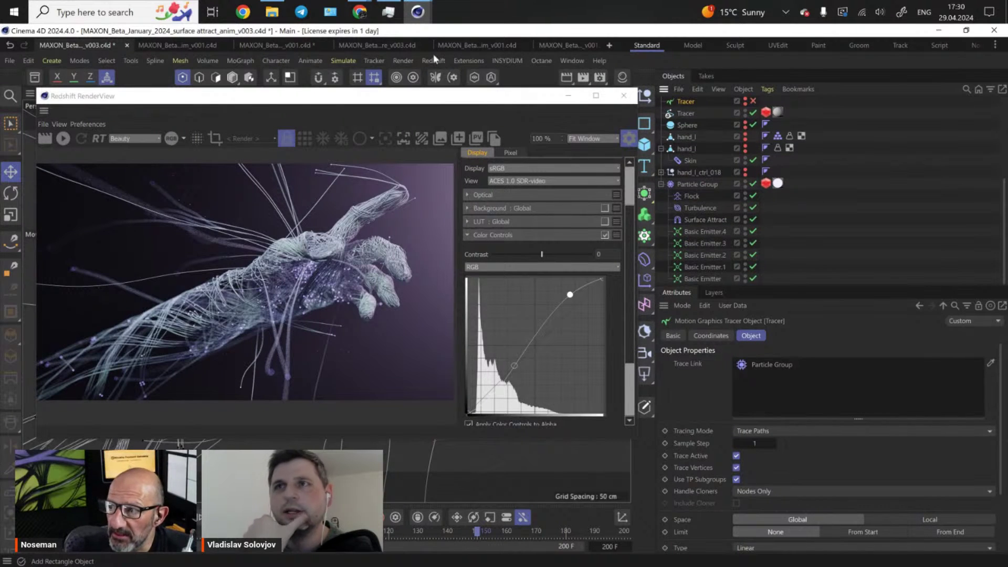
# - Switch to the flock_anim scene, minimize the Redshift RenderView and inspect the Spline Emitter's emission settings and linked Circle geometry
pyautogui.click(279, 46)
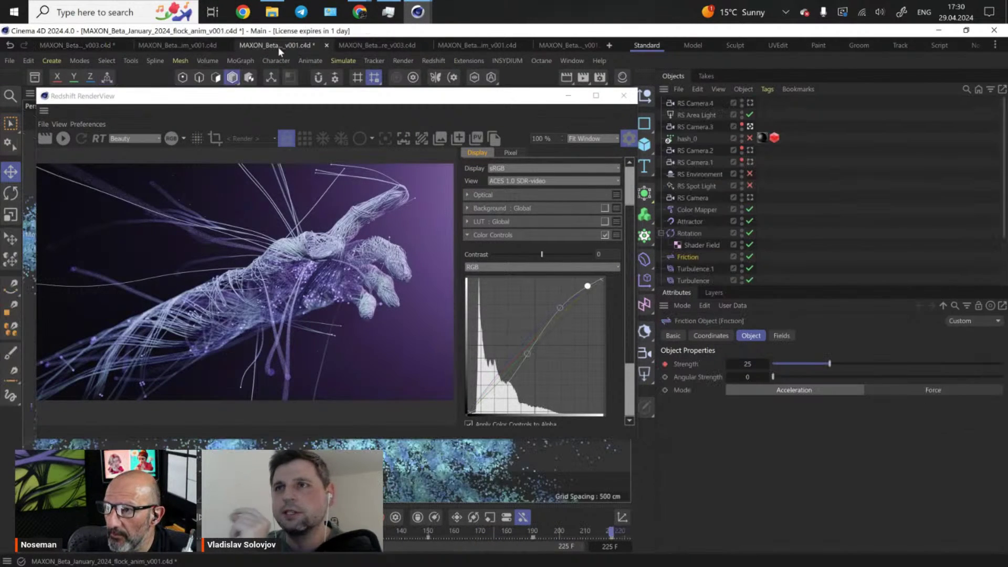
pyautogui.click(568, 96)
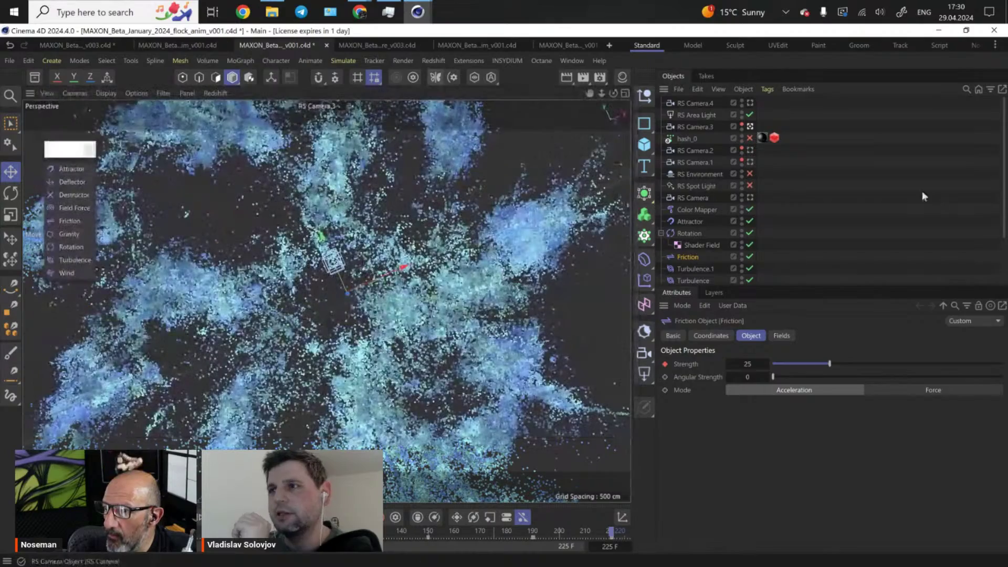
pyautogui.scroll(-4, 907, 200)
pyautogui.click(907, 200)
pyautogui.click(714, 278)
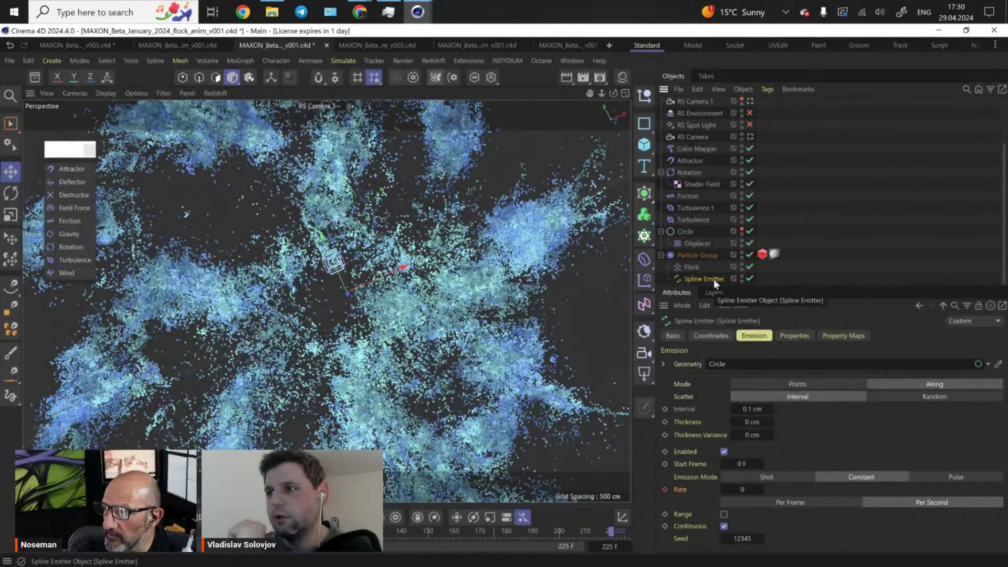
pyautogui.click(661, 363)
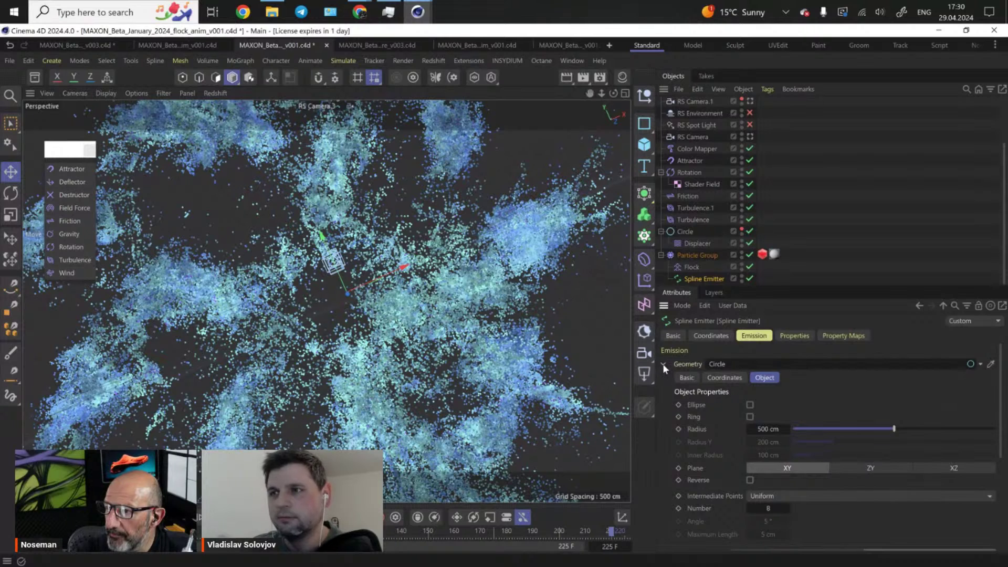
pyautogui.click(663, 363)
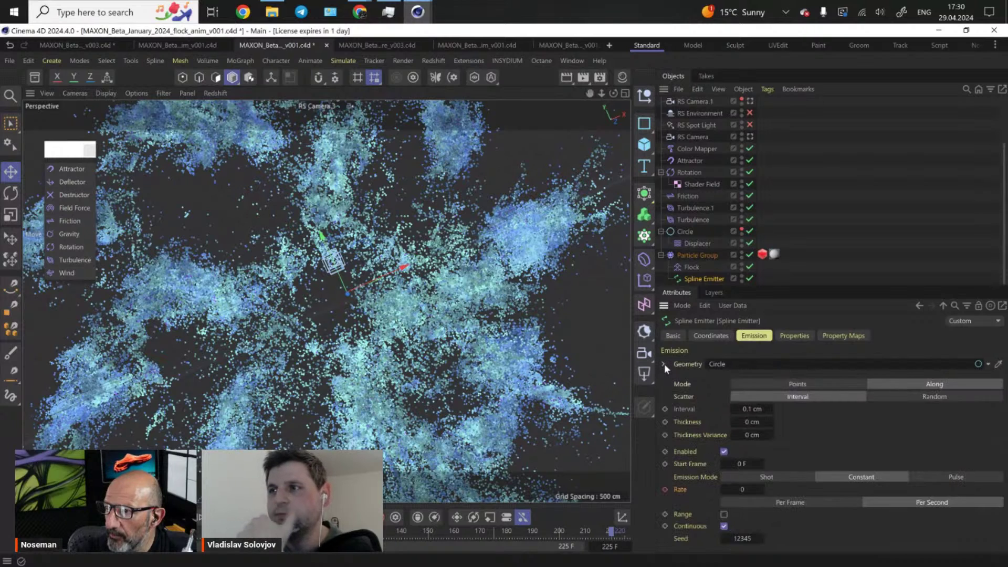
# - Inspect the Circle's object properties and its intermediate points options without changing them
pyautogui.click(688, 231)
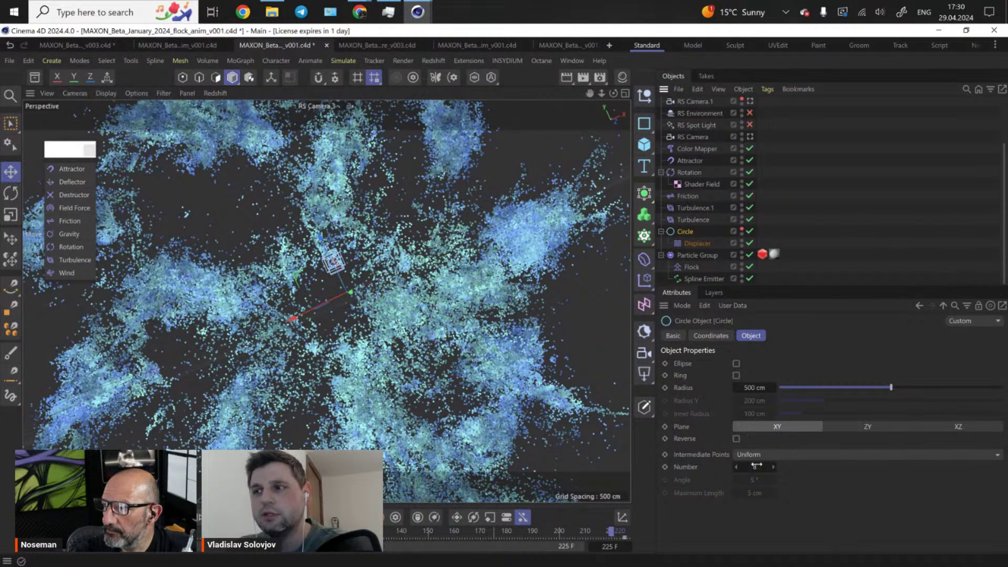
pyautogui.click(792, 454)
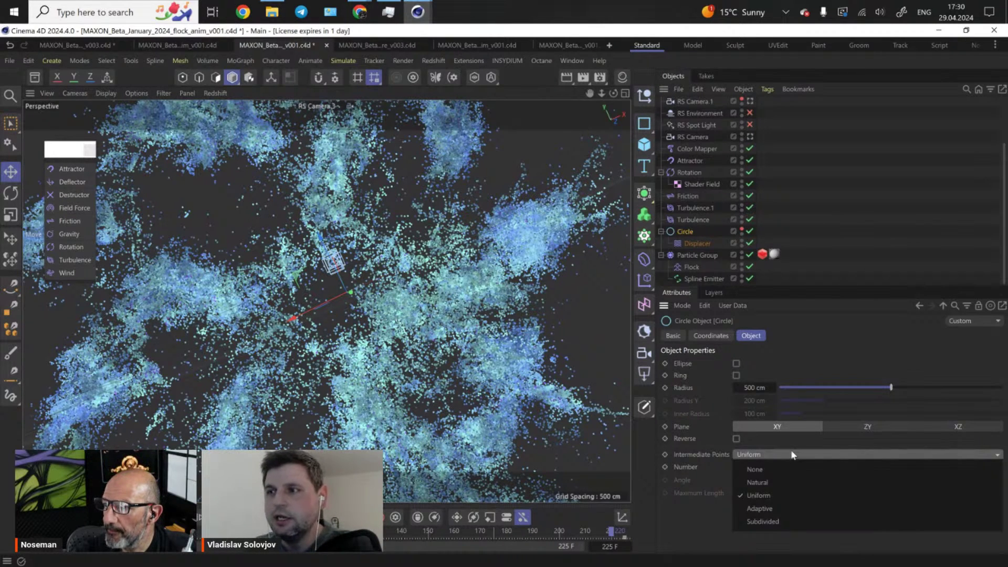
pyautogui.click(688, 522)
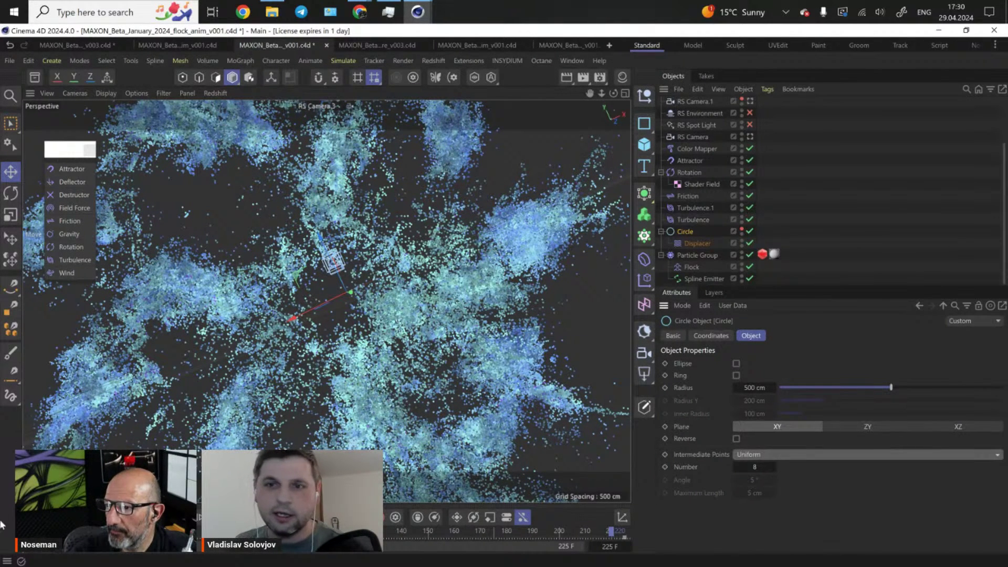
# - Replay the flock scene with Flock disabled and examine the particles through the default camera instead of RS Camera.3
pyautogui.click(47, 531)
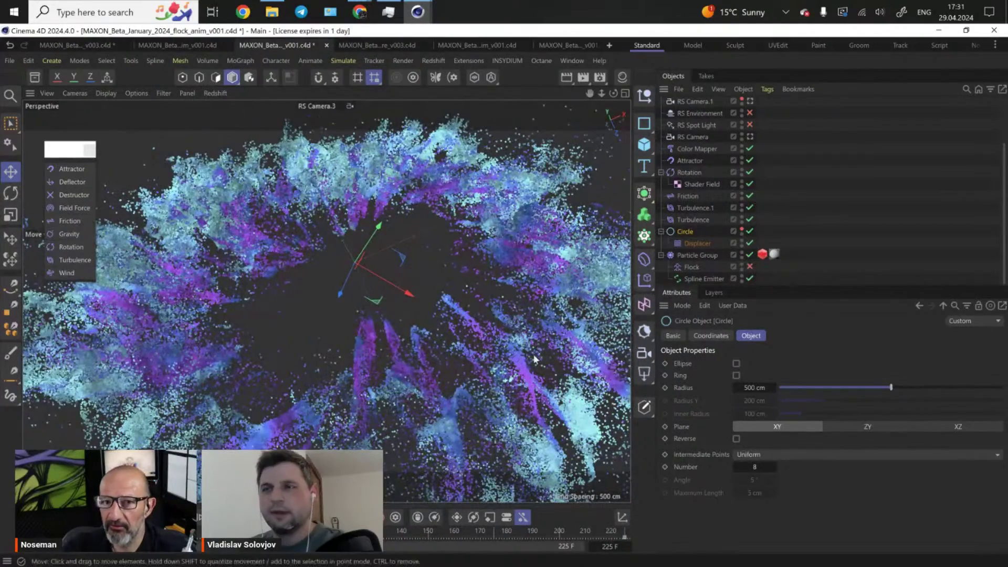
pyautogui.scroll(3, 868, 215)
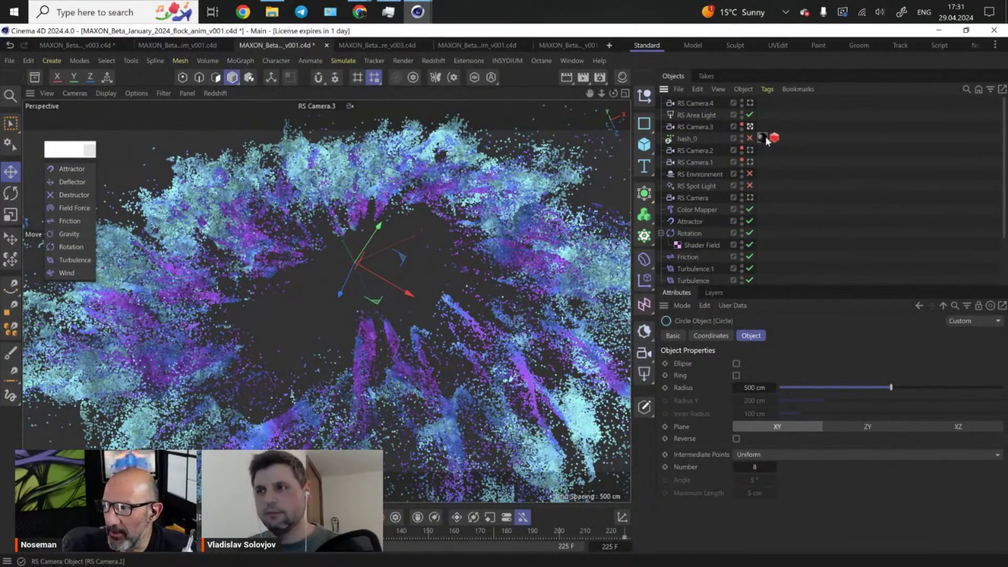
pyautogui.click(750, 127)
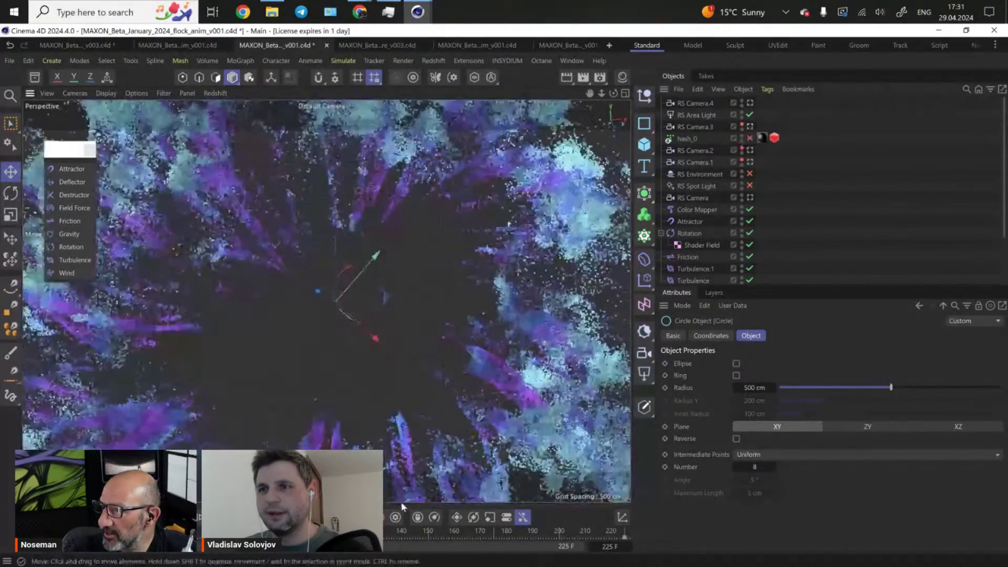
pyautogui.moveTo(411, 300)
pyautogui.keyDown('alt'); pyautogui.mouseDown()
pyautogui.moveTo(307, 291)
pyautogui.moveTo(313, 277)
pyautogui.mouseUp(); pyautogui.keyUp('alt')
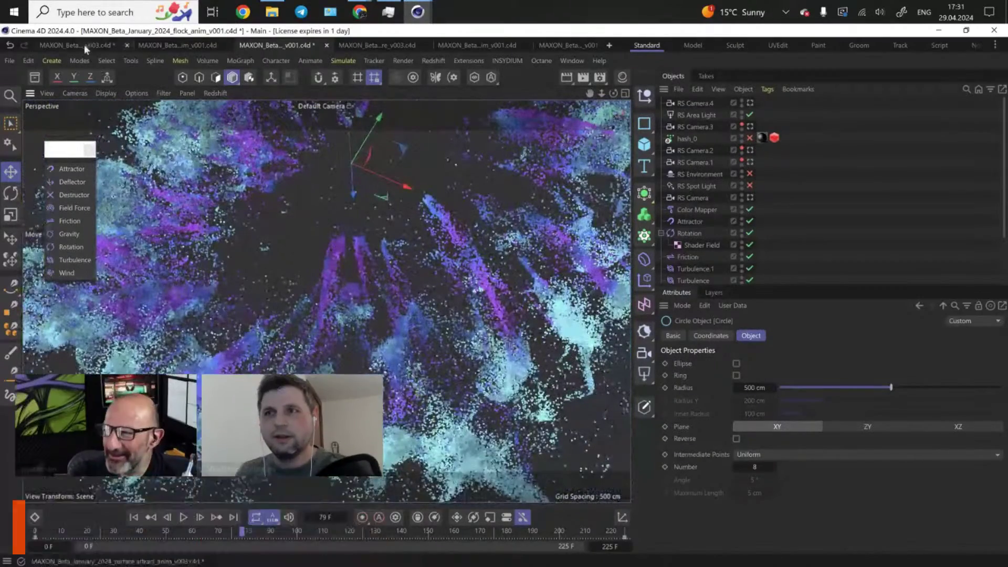
# - Return to the surface attract scene, clear the selection, and collapse and re-expand the Particle Group to show its child objects
pyautogui.click(84, 46)
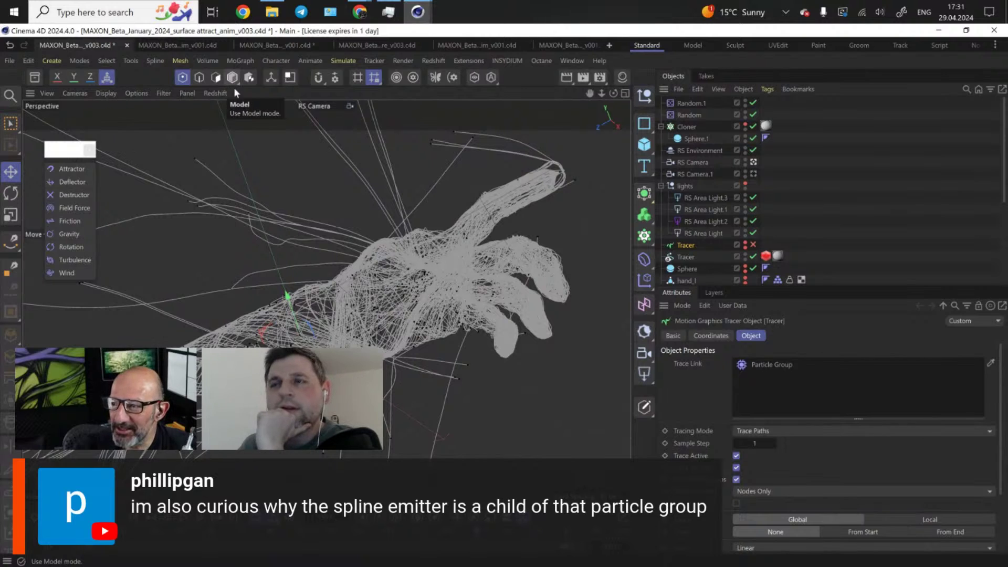
pyautogui.click(935, 228)
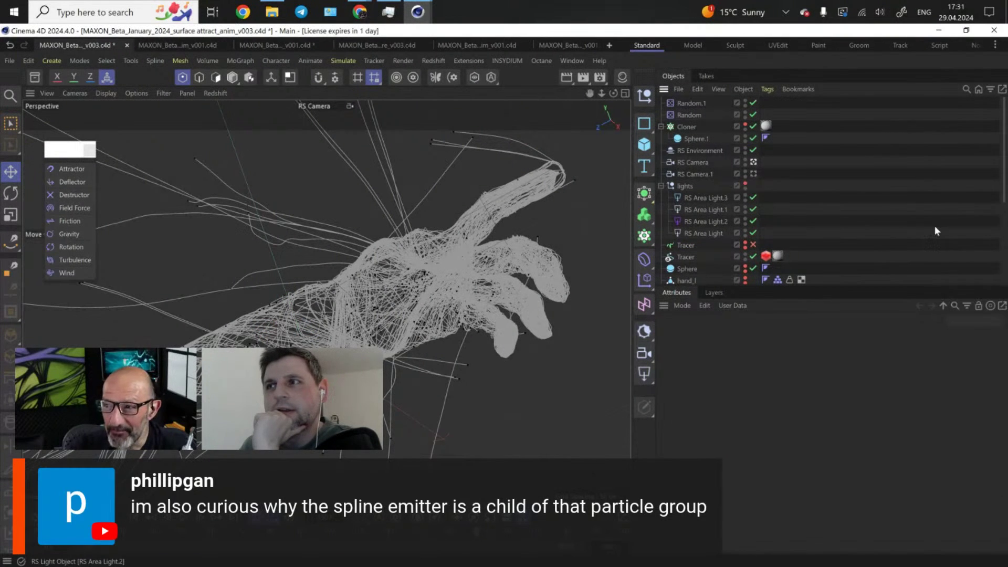
pyautogui.scroll(-4, 934, 225)
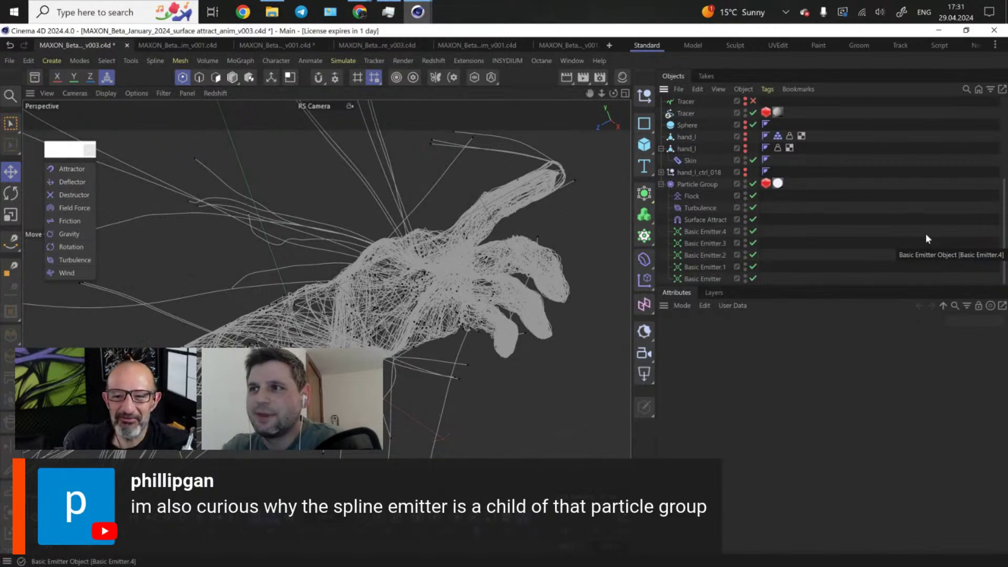
pyautogui.click(660, 183)
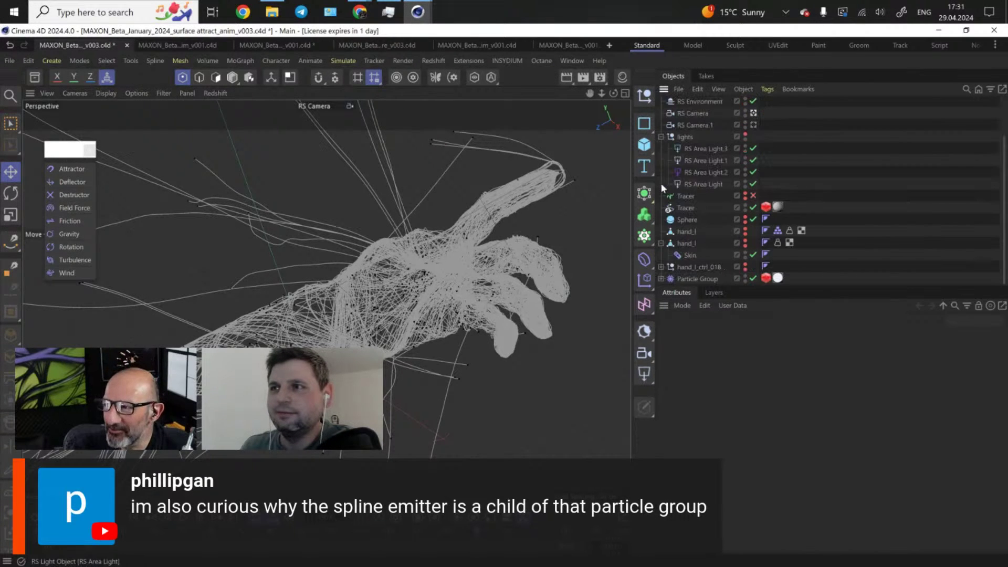
pyautogui.scroll(1, 882, 174)
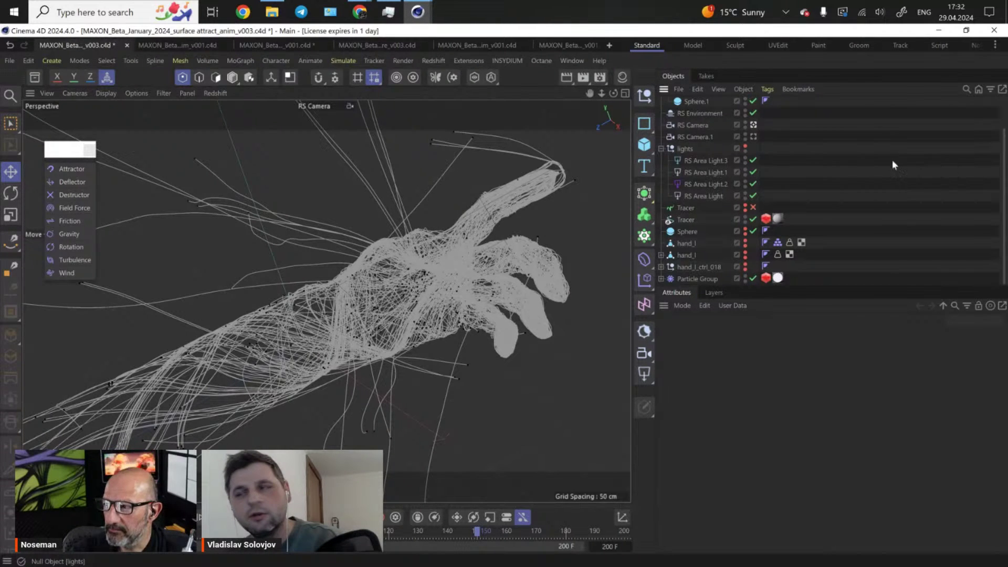
pyautogui.click(661, 279)
pyautogui.scroll(-3, 925, 177)
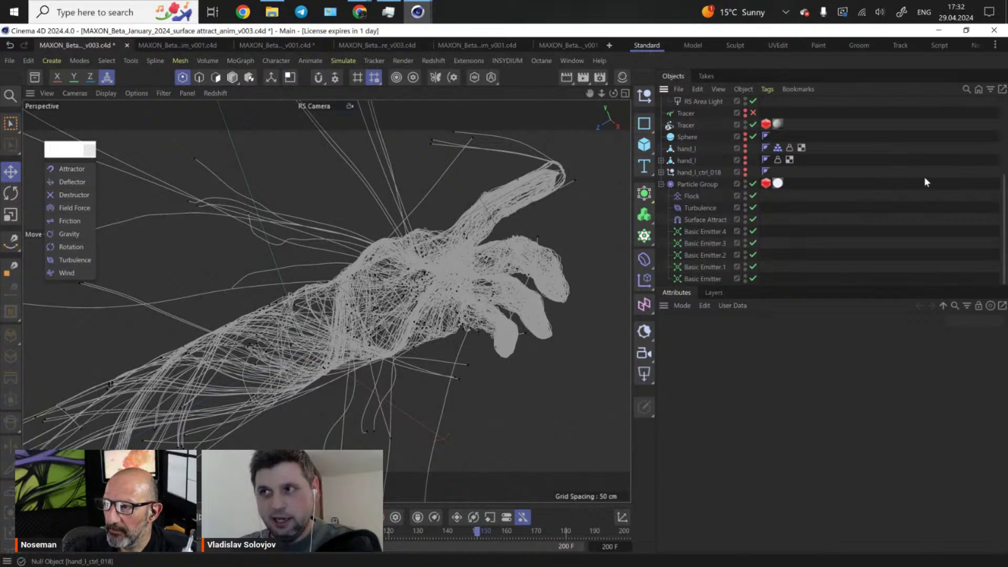
# - Add the Particle Group and its children to a new layer and show it in the Layer Manager
pyautogui.click(737, 184)
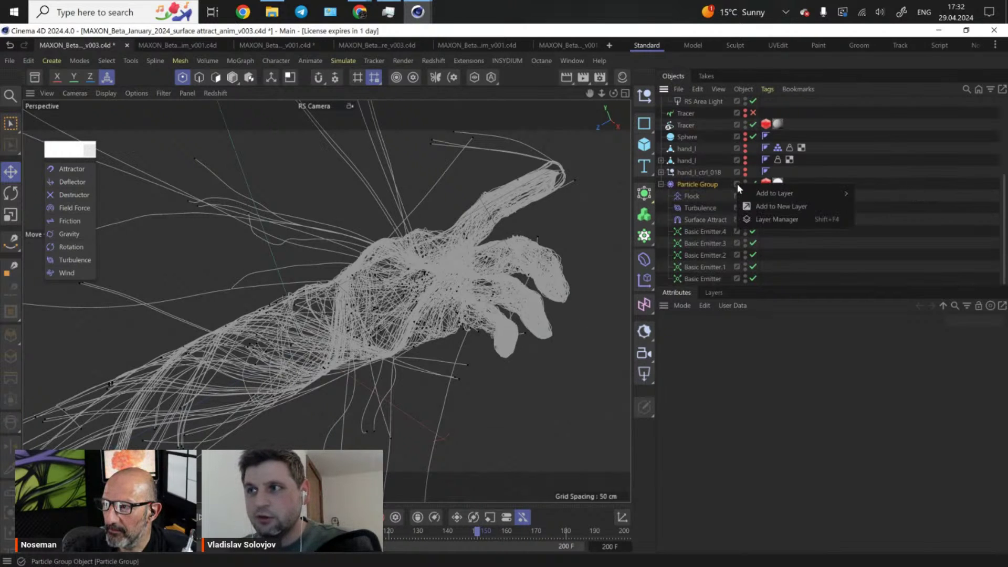
pyautogui.click(774, 209)
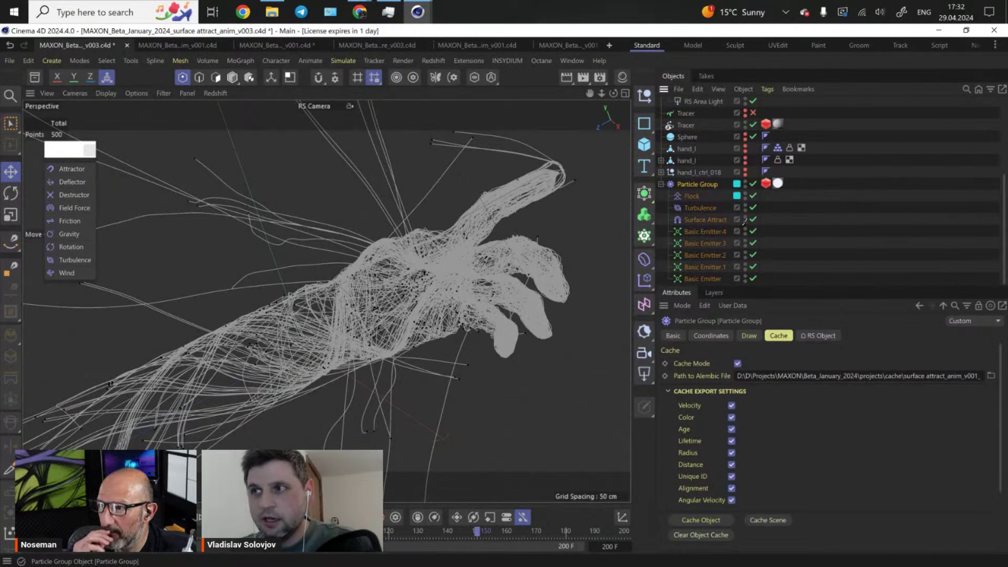
pyautogui.click(737, 184)
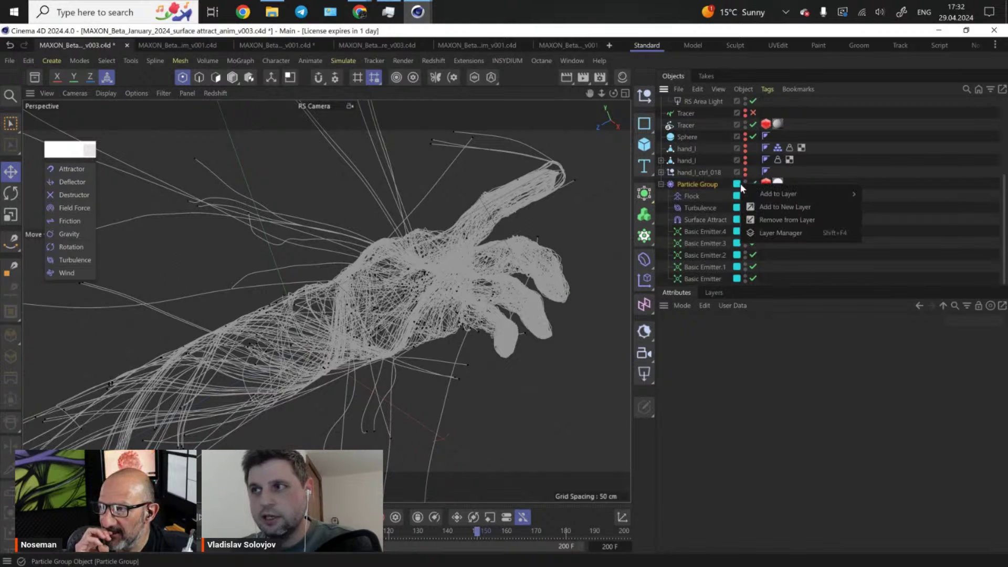
pyautogui.click(798, 229)
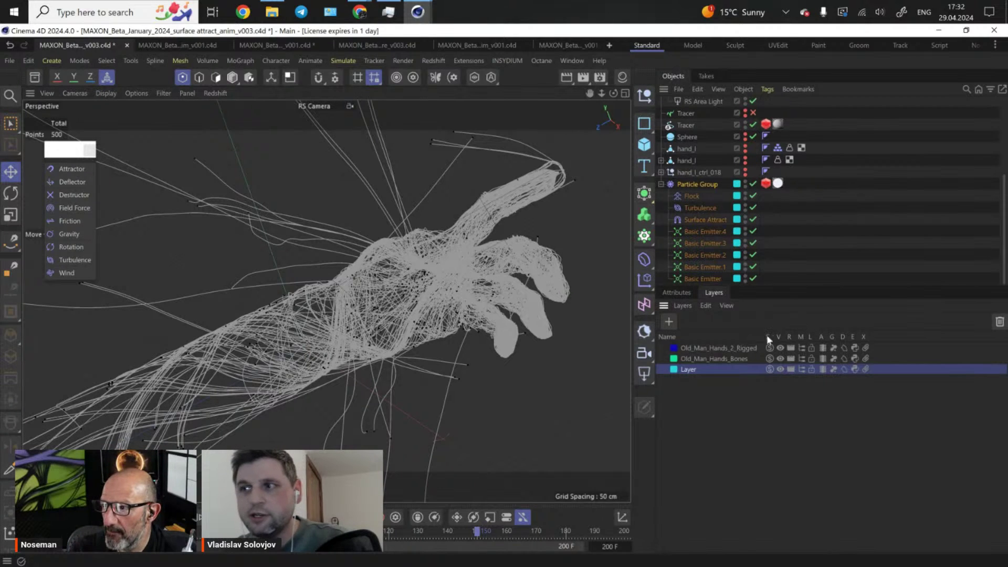
# - Delete the Old_Man_Hands_Bones and Old_Man_Hands_2_Rigged layers
pyautogui.click(690, 358)
pyautogui.press('Delete')
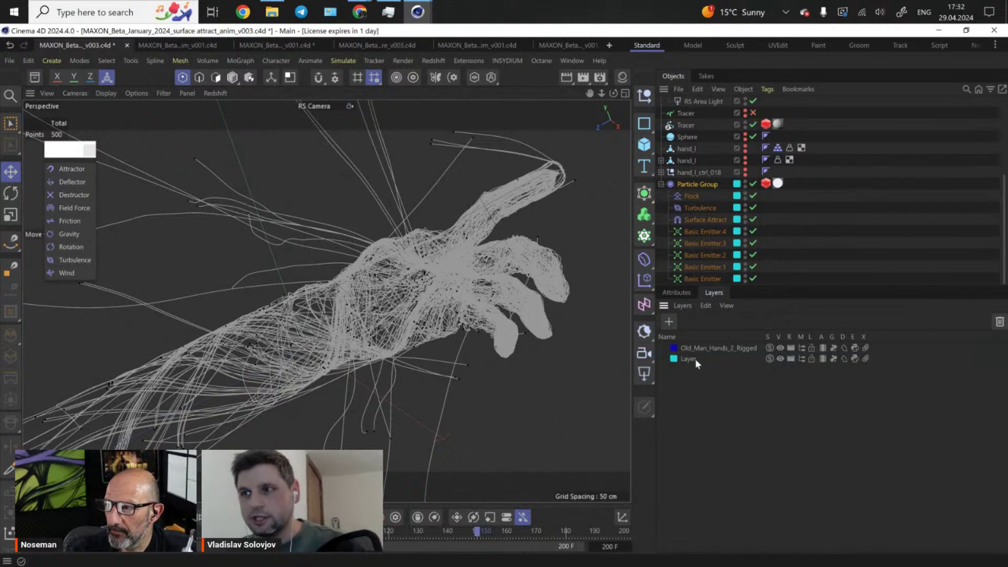
pyautogui.click(708, 346)
pyautogui.press('Delete')
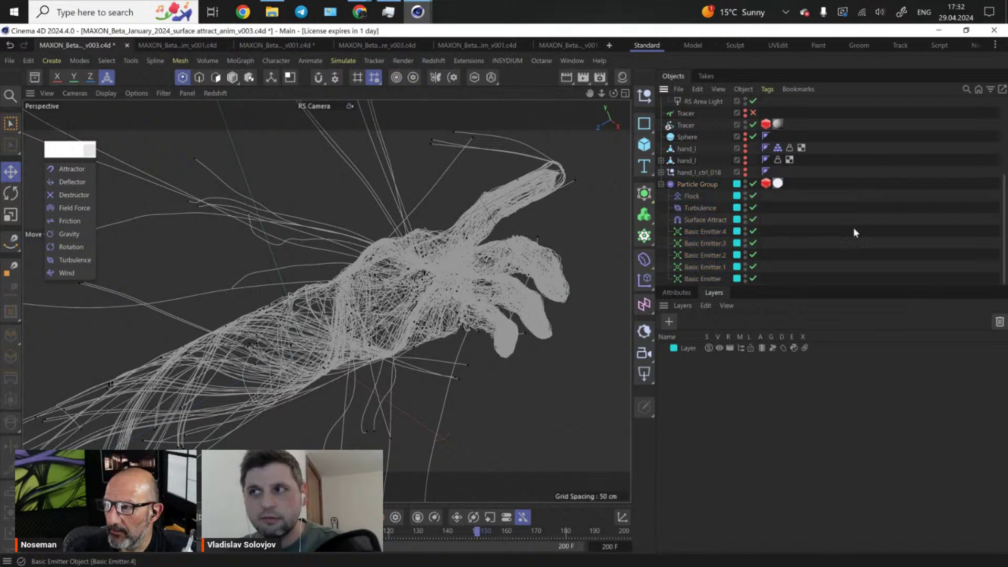
# - Collapse the Particle Group's hierarchy and look over the scene's remaining objects
pyautogui.scroll(3, 853, 228)
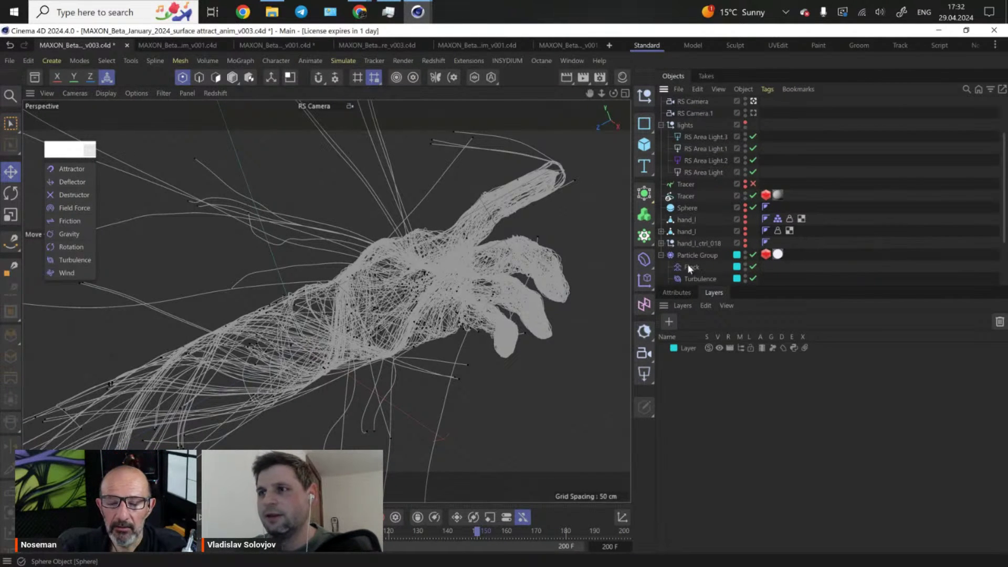
pyautogui.click(660, 255)
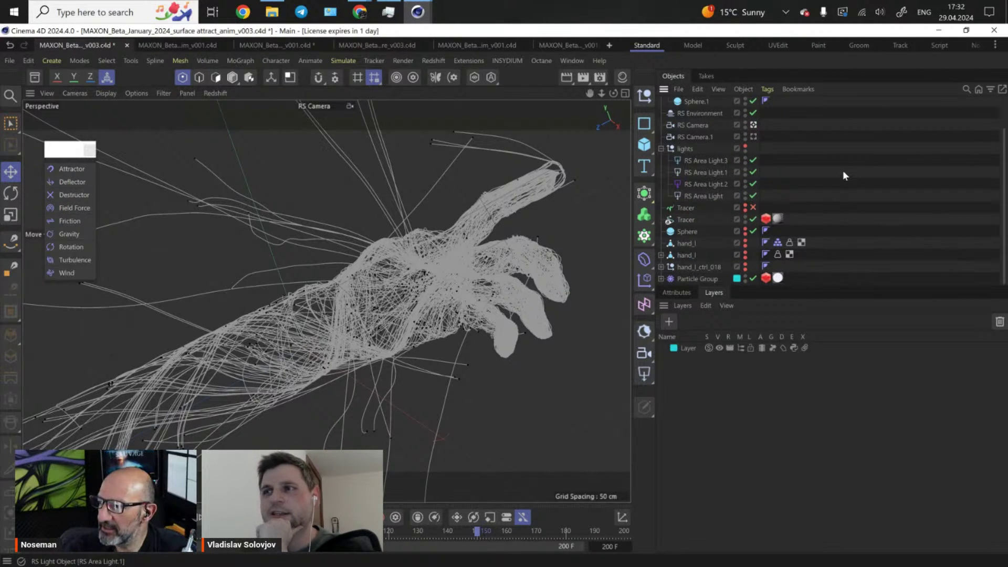
pyautogui.scroll(3, 841, 161)
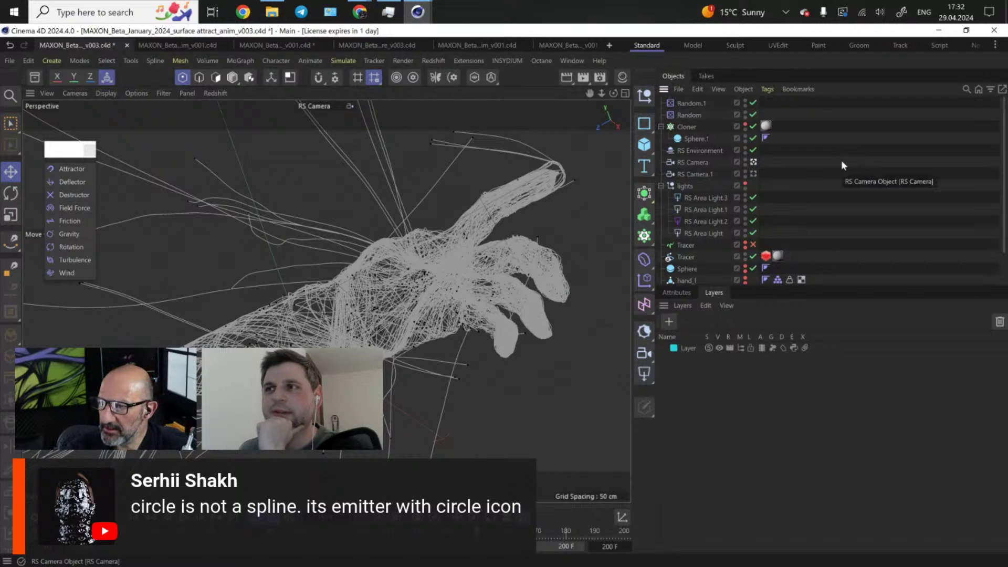
# - Review the flock scene's Circle and Spline Emitter hierarchy, and open the predator and prey scene
pyautogui.click(154, 42)
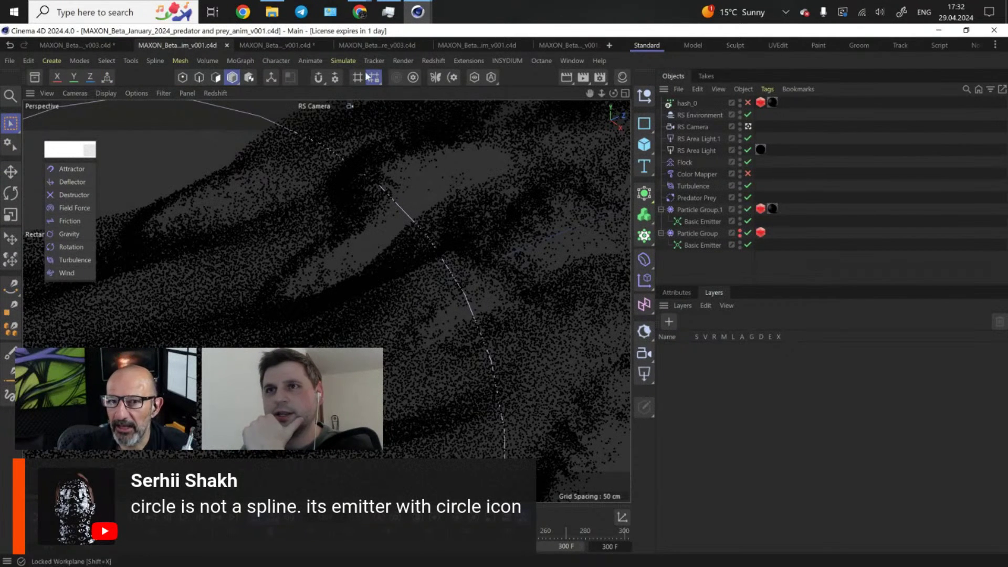
pyautogui.click(257, 45)
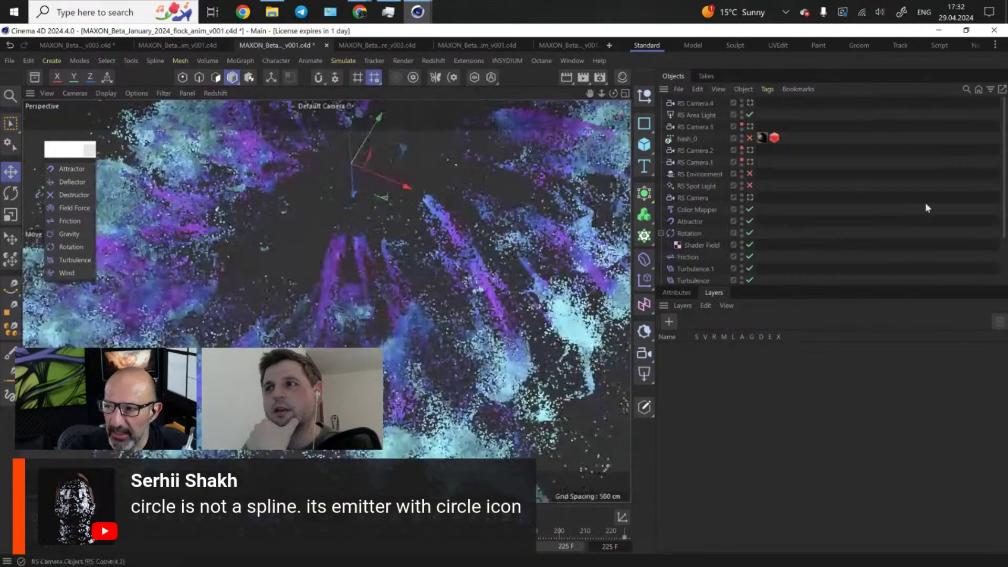
pyautogui.scroll(-3, 926, 208)
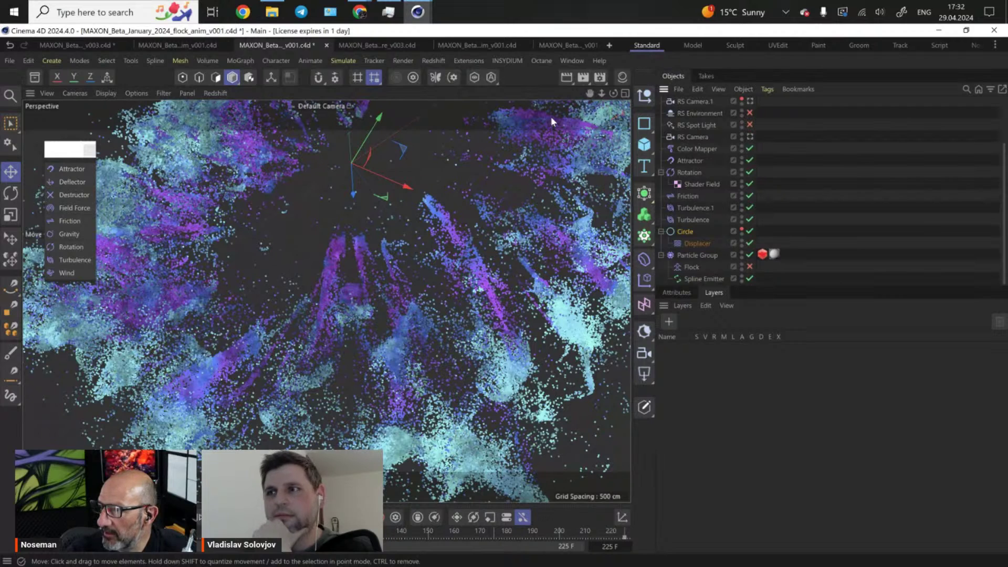
pyautogui.click(171, 46)
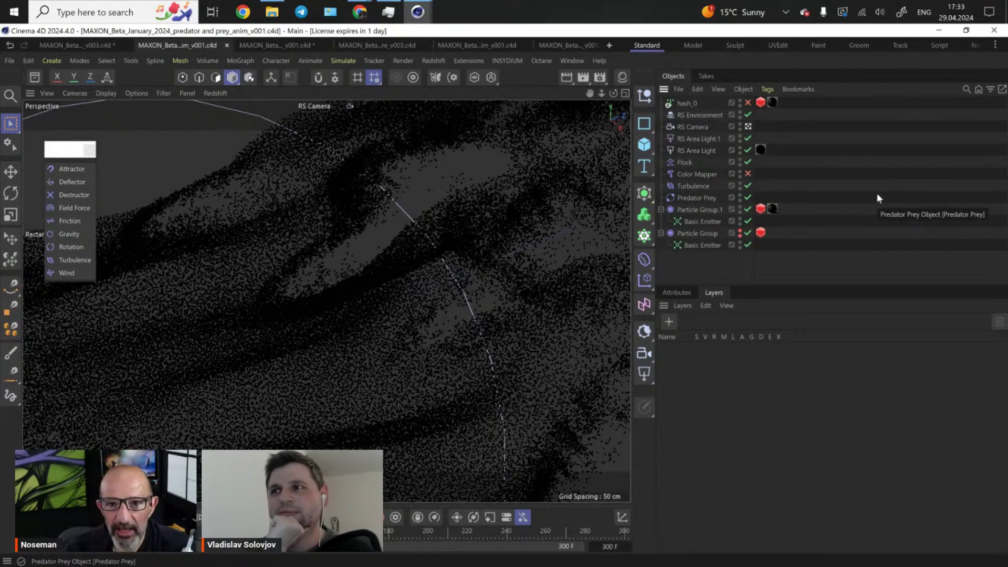
# - Switch the view from RS Camera to the default camera and hide both RS Area Lights in the viewport
pyautogui.click(200, 520)
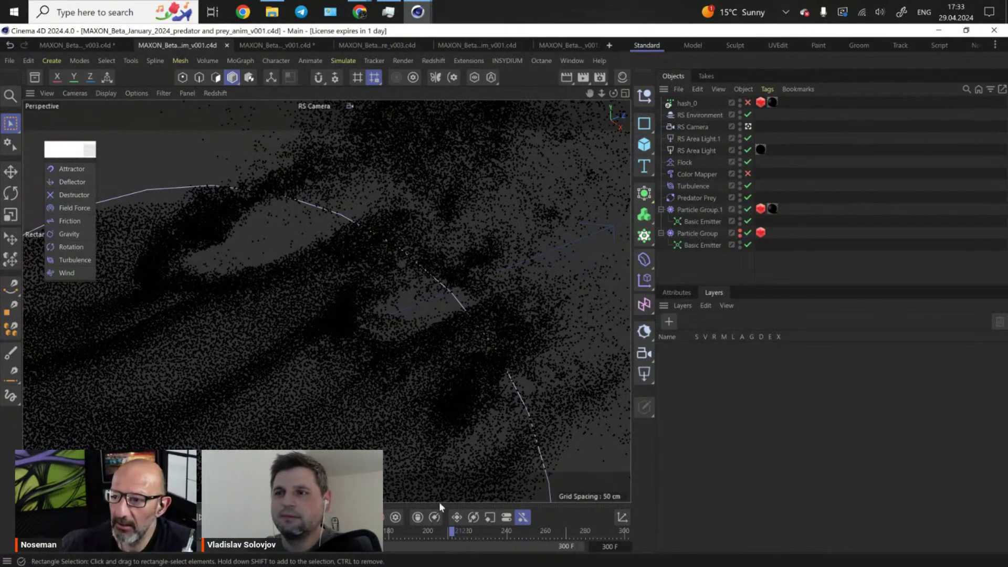
pyautogui.moveTo(434, 530); pyautogui.dragTo(413, 529)
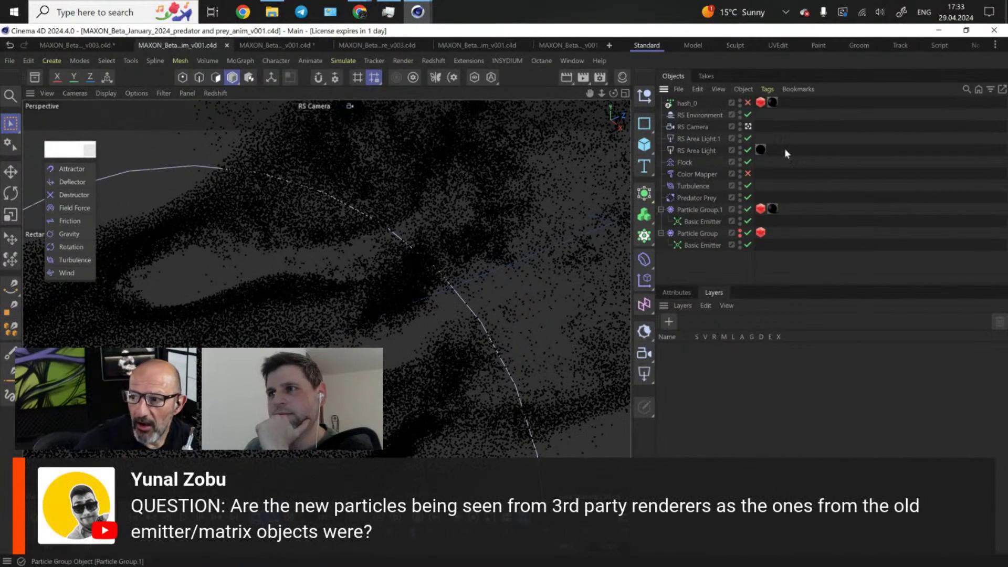
pyautogui.click(748, 127)
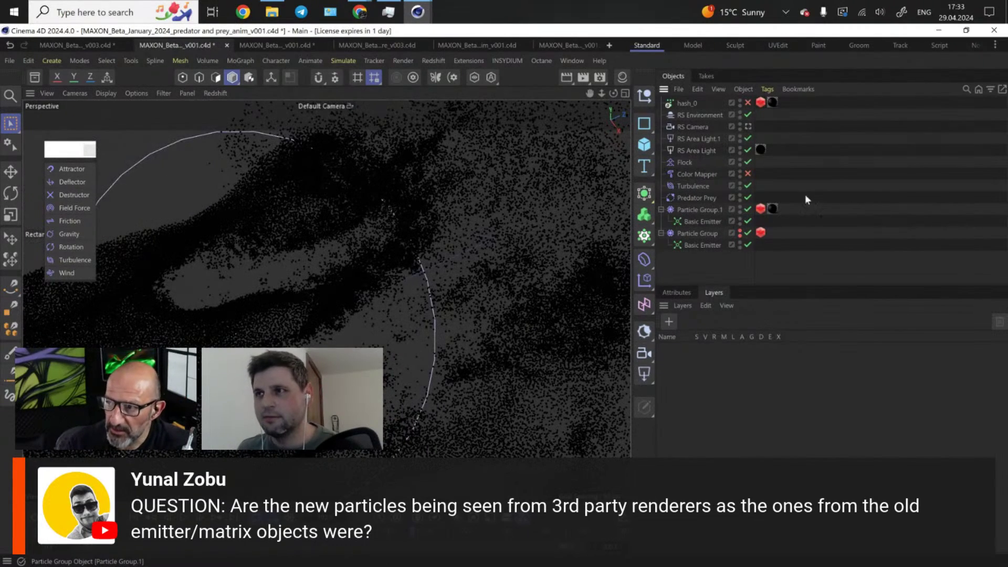
pyautogui.click(740, 136)
pyautogui.click(740, 148)
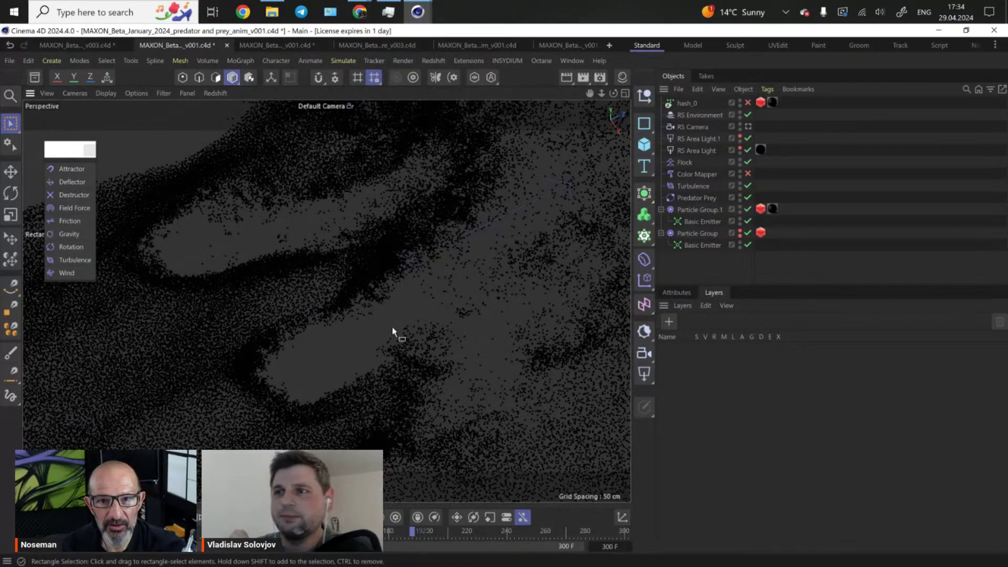
# - Examine the particle swarm from another angle at several points of the animation, ending at frame 237
pyautogui.moveTo(417, 530); pyautogui.dragTo(385, 533)
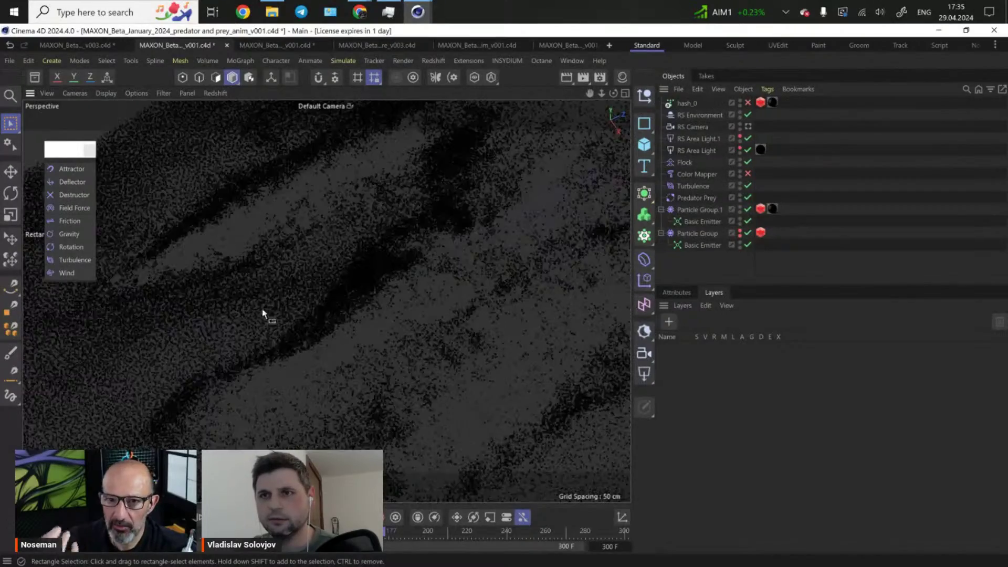
pyautogui.press('e')
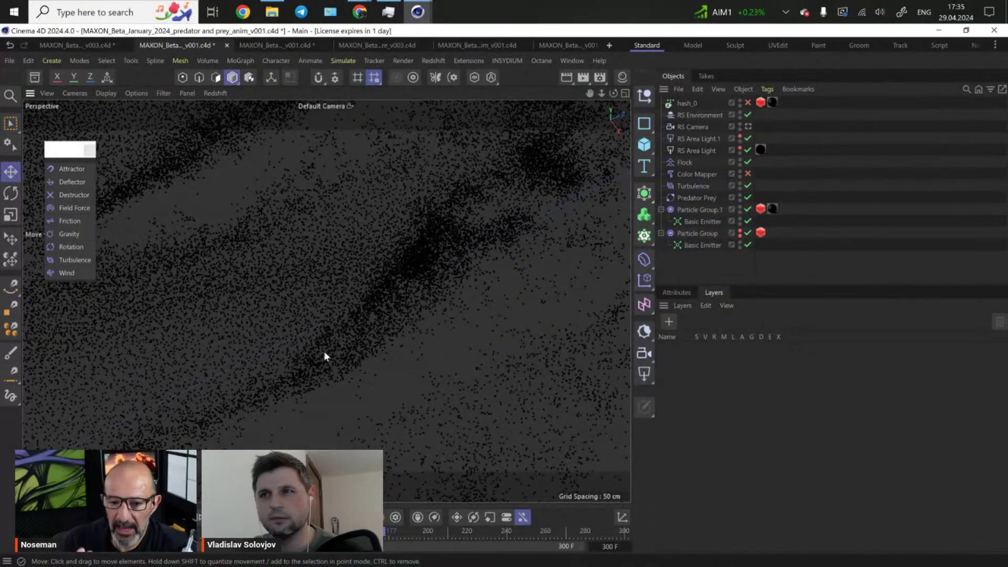
pyautogui.keyDown('alt'); pyautogui.moveTo(325, 353); pyautogui.dragTo(397, 362); pyautogui.keyUp('alt')
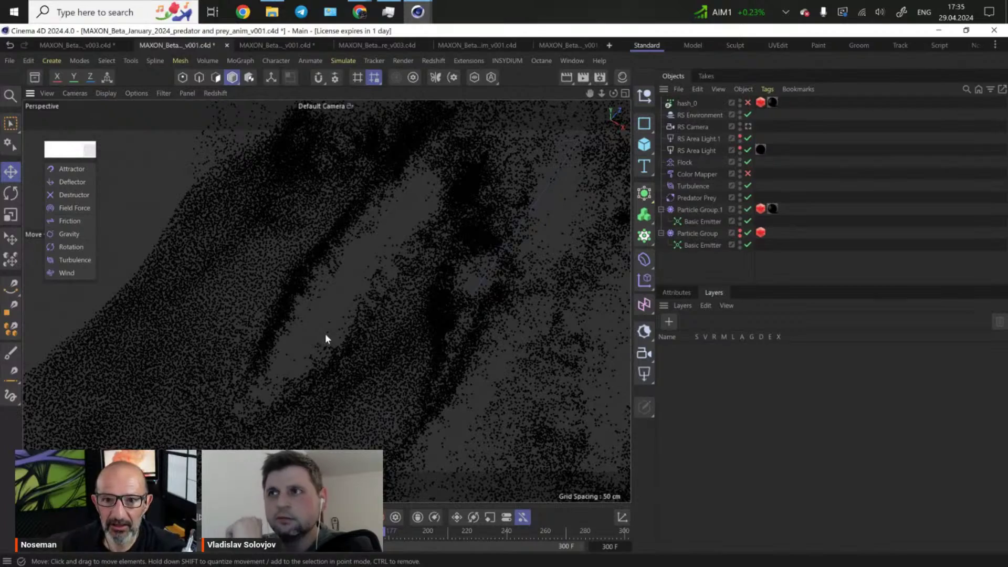
pyautogui.moveTo(385, 531); pyautogui.dragTo(431, 526)
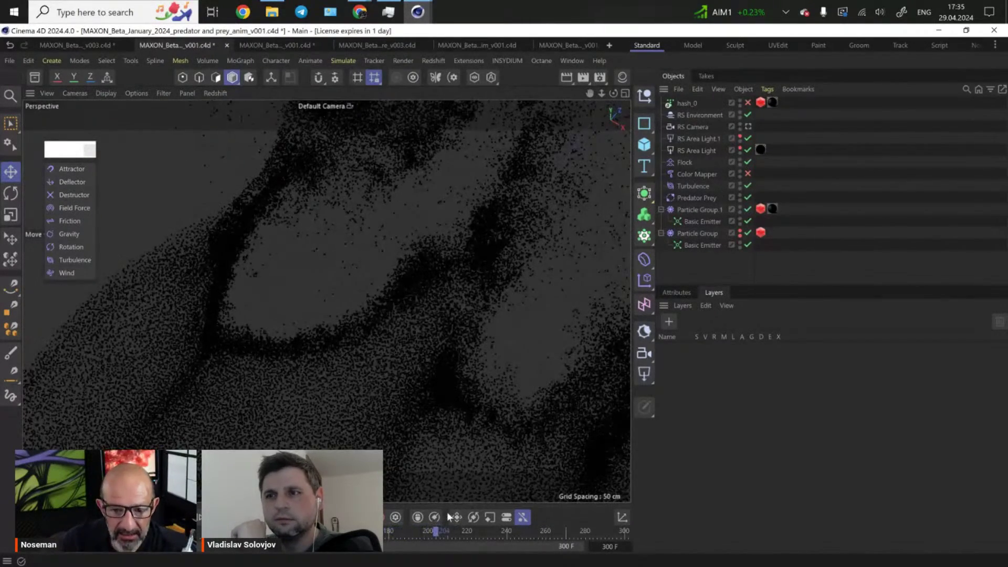
pyautogui.moveTo(449, 533); pyautogui.dragTo(501, 533)
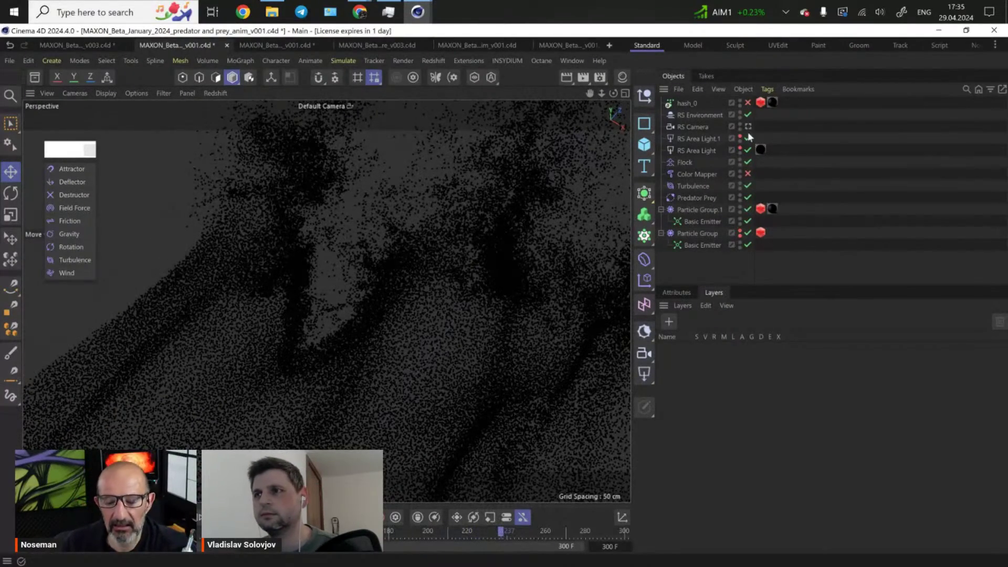
# - Return to the RS Camera view, add a second RS Camera from it and look through the new camera
pyautogui.click(748, 126)
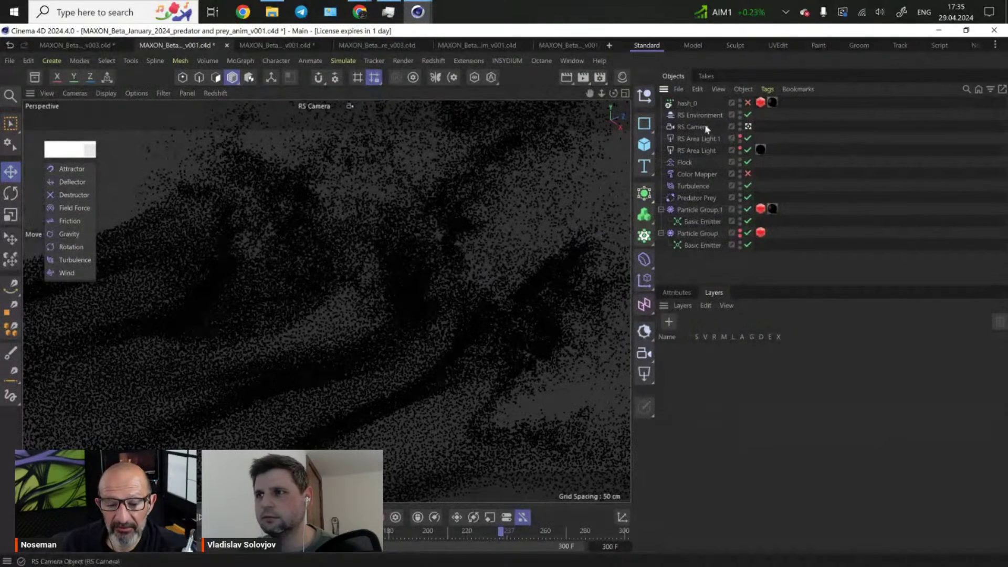
pyautogui.click(644, 354)
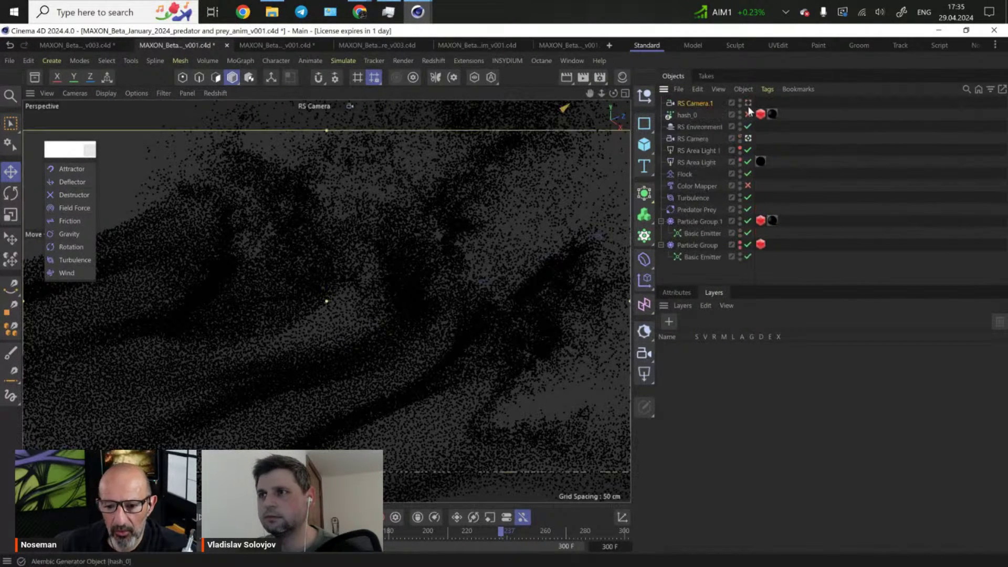
pyautogui.click(747, 102)
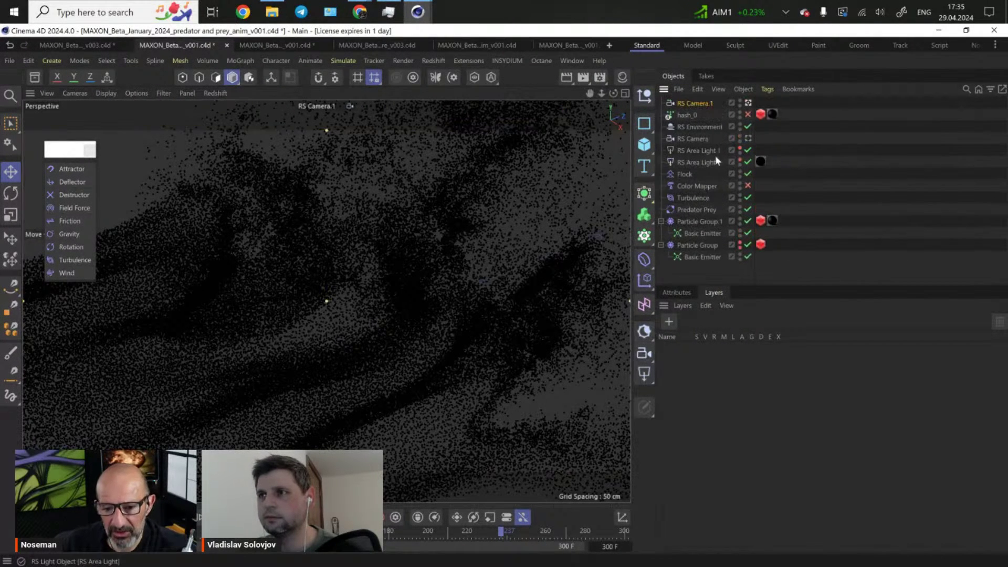
# - Lock the new RS Camera.1 in place with a Protection tag
pyautogui.click(678, 292)
pyautogui.click(710, 335)
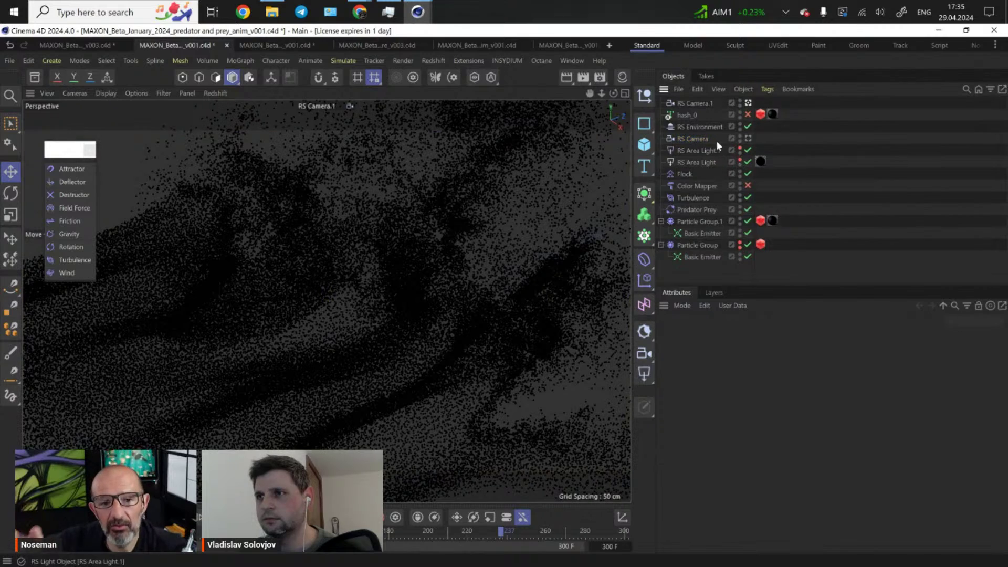
pyautogui.click(706, 102)
pyautogui.rightClick(712, 104)
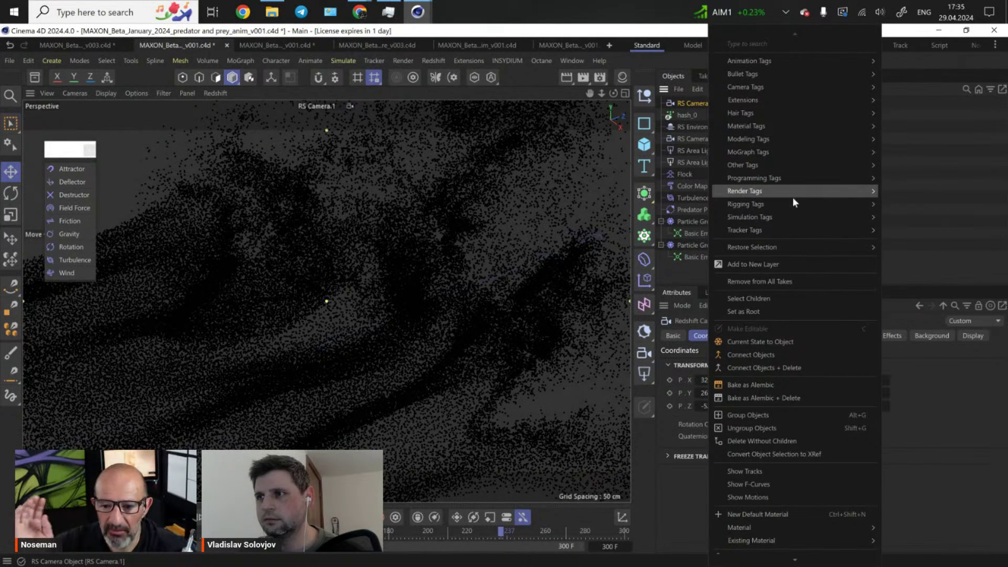
pyautogui.moveTo(793, 204)
pyautogui.click(909, 353)
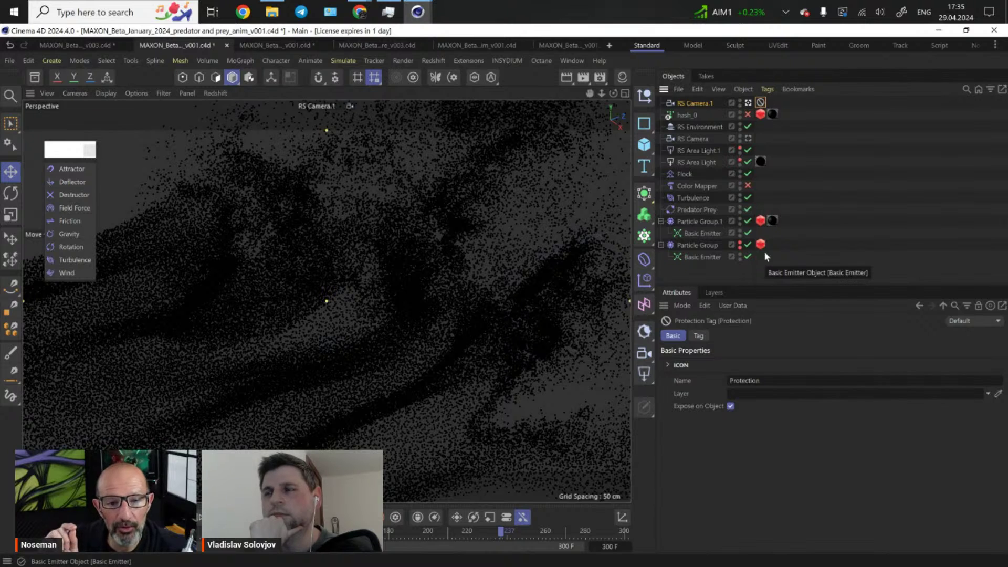
# - Open the Redshift RenderView, render the particles at frame 237 and enlarge the render window
pyautogui.click(439, 62)
pyautogui.click(468, 156)
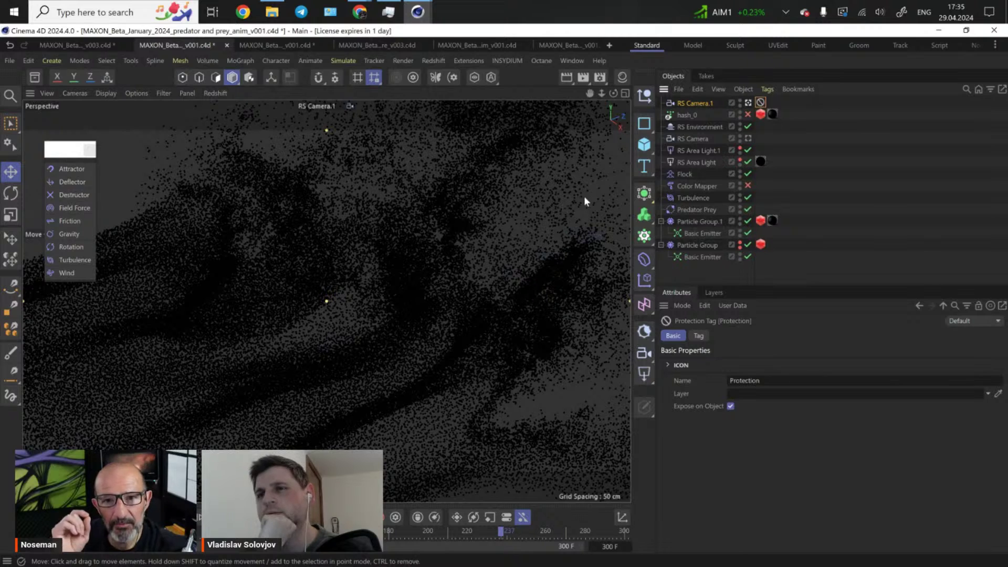
pyautogui.moveTo(417, 11)
pyautogui.click(478, 36)
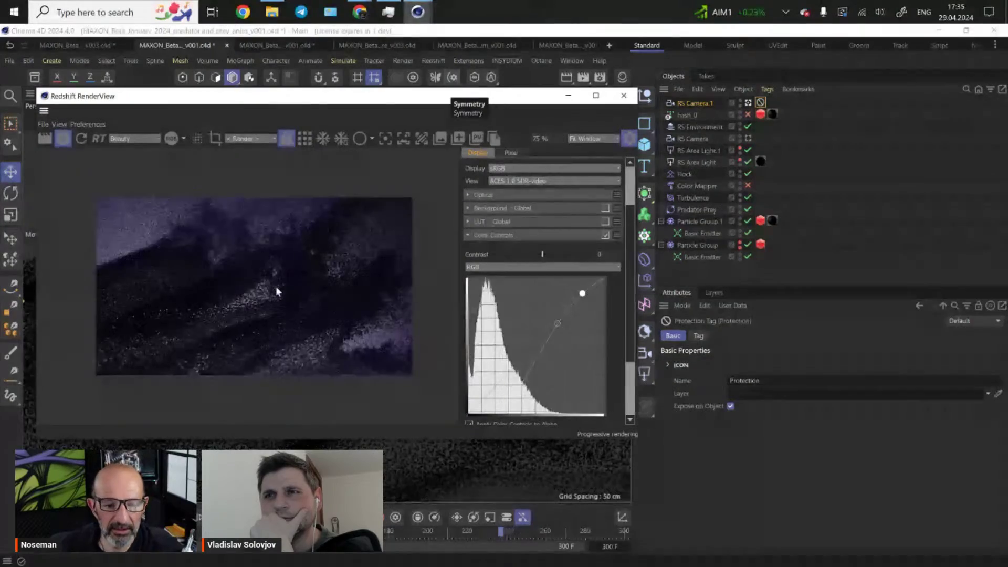
pyautogui.scroll(2, 251, 331)
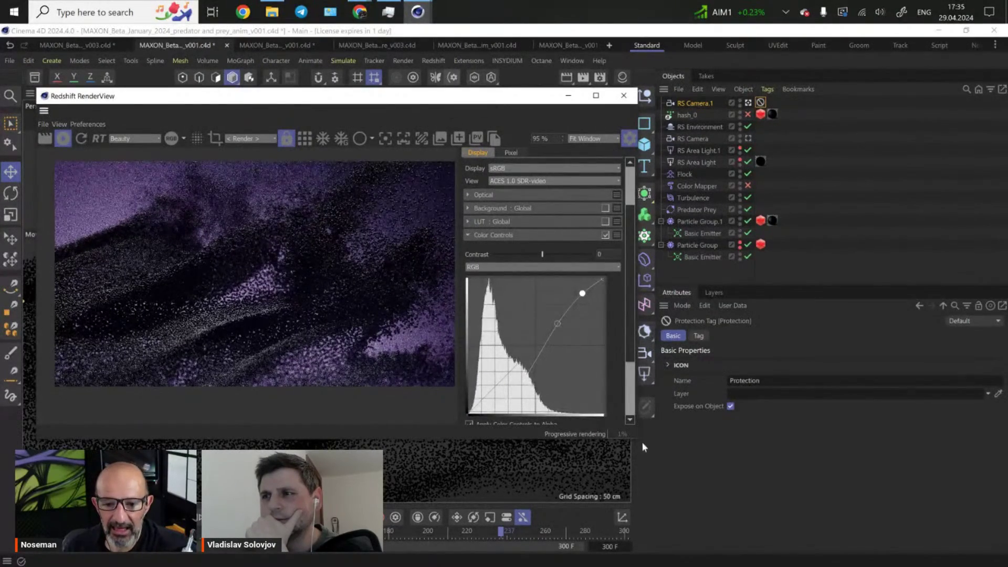
pyautogui.moveTo(637, 441); pyautogui.dragTo(675, 504)
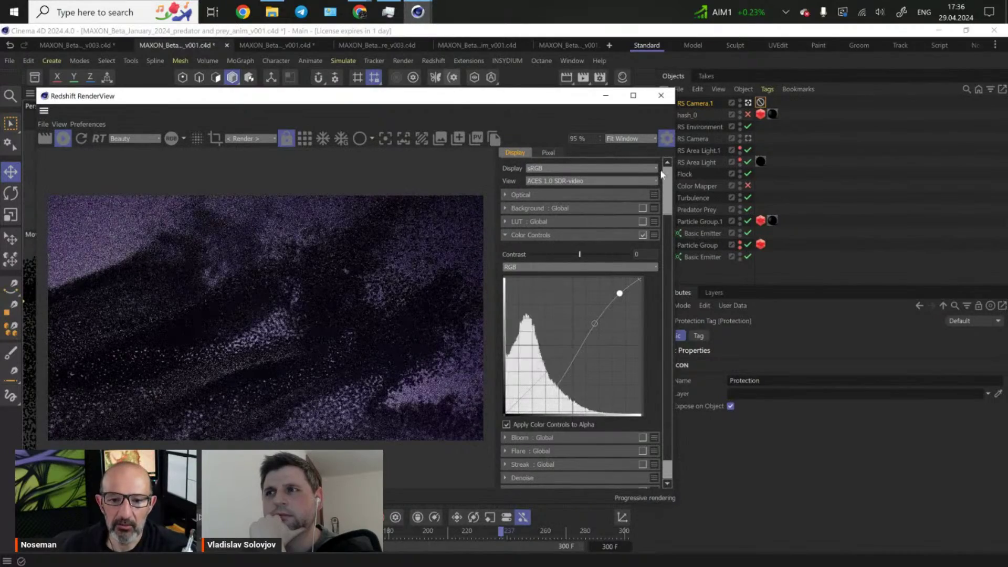
# - Restrict rendering to an enlarged region over the dark folds in the image's left half, and stop the interactive render
pyautogui.click(215, 138)
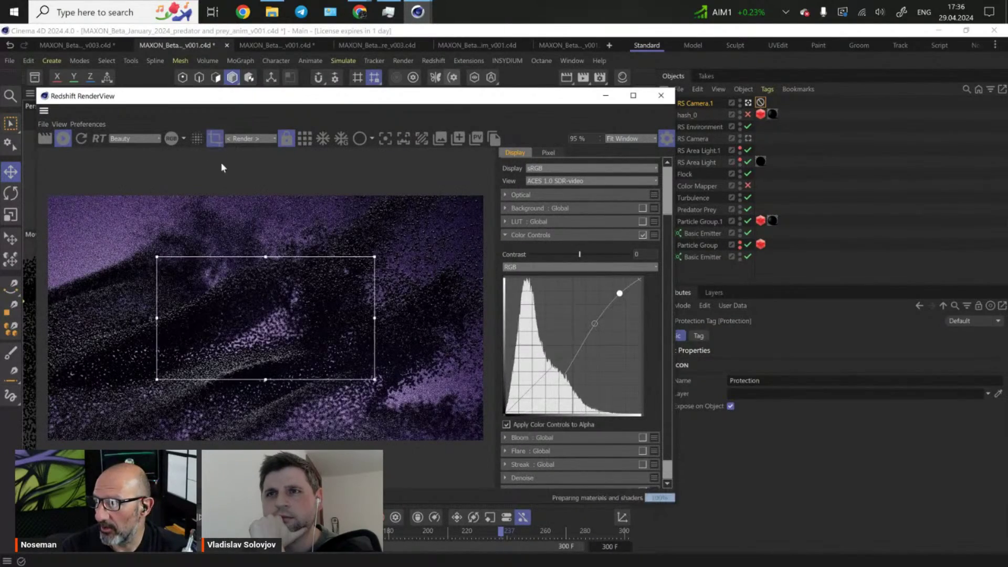
pyautogui.moveTo(323, 321); pyautogui.dragTo(270, 296)
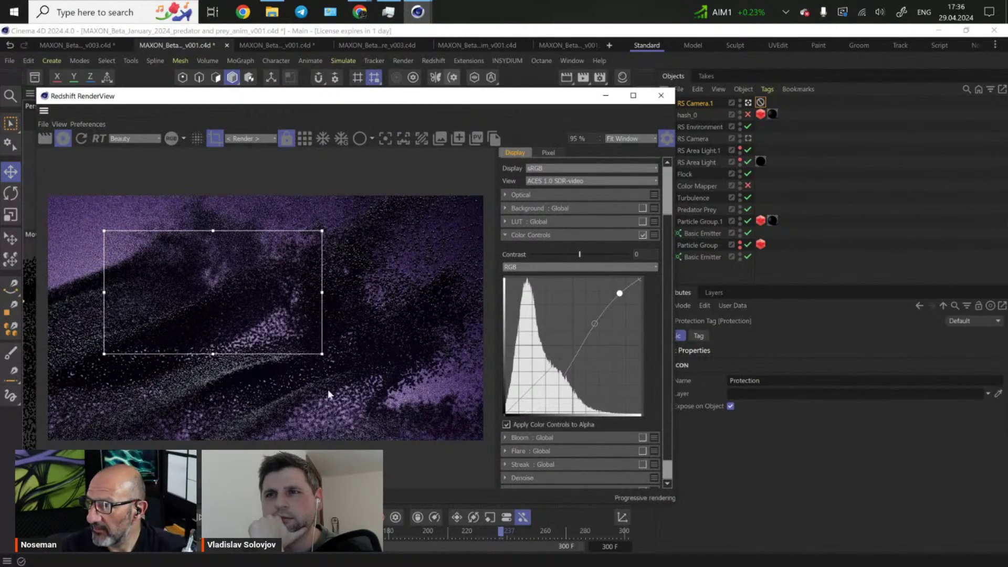
pyautogui.moveTo(322, 353); pyautogui.dragTo(332, 421)
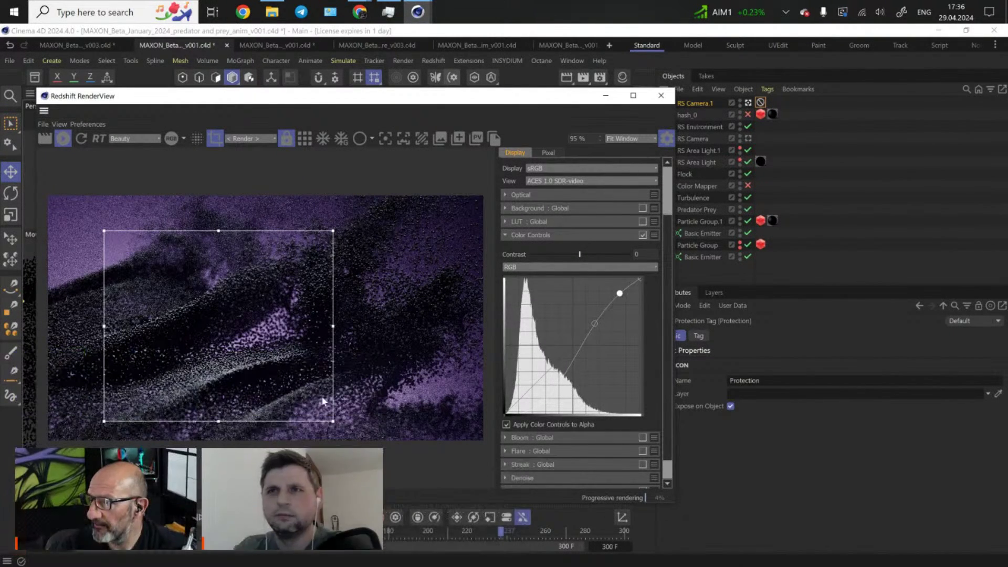
pyautogui.click(63, 138)
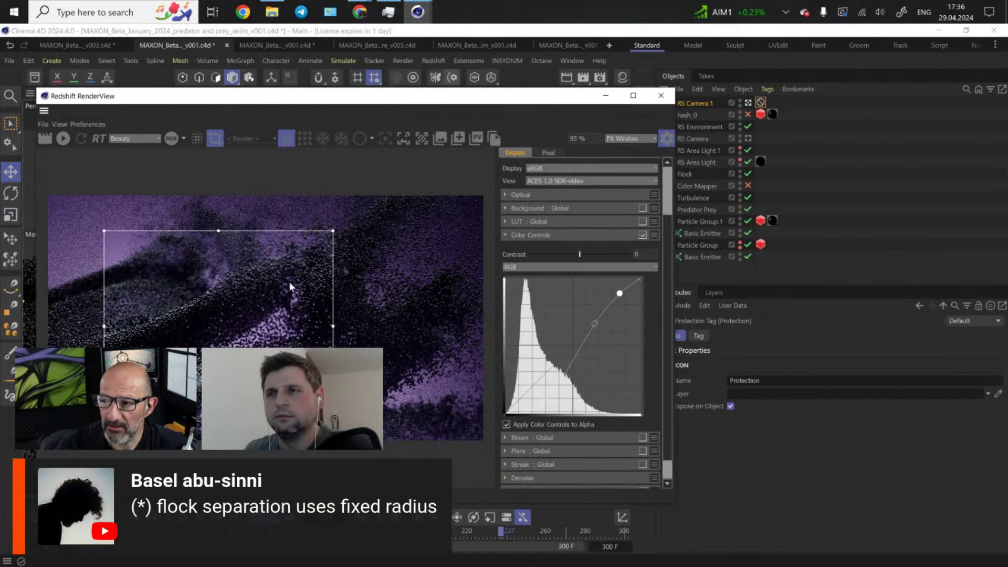
# - Narrow the RenderView window and move it clear of the object list, keeping its display settings shown
pyautogui.scroll(3, 238, 336)
pyautogui.scroll(-3, 234, 331)
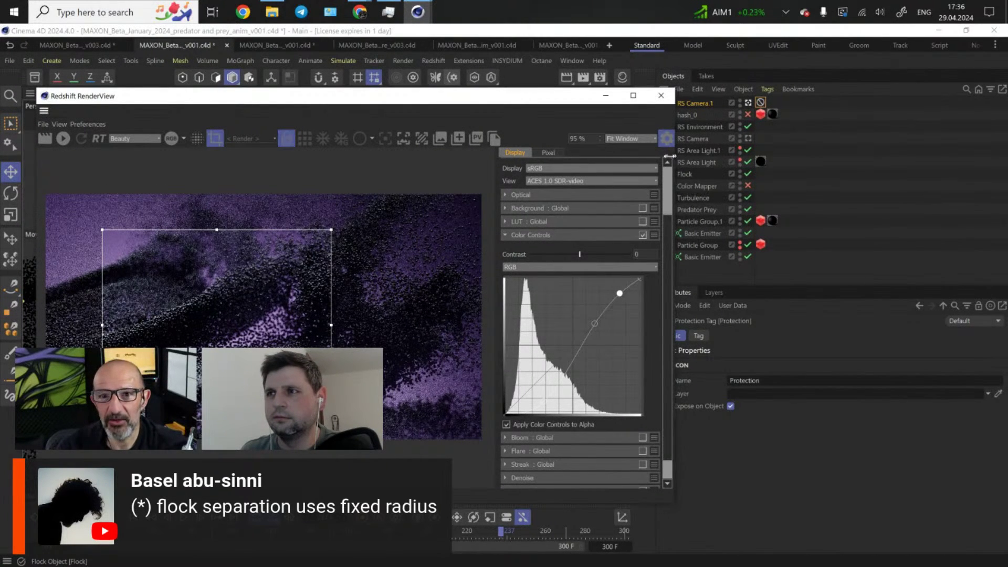
pyautogui.moveTo(670, 157); pyautogui.dragTo(601, 158)
pyautogui.moveTo(403, 102); pyautogui.dragTo(428, 81)
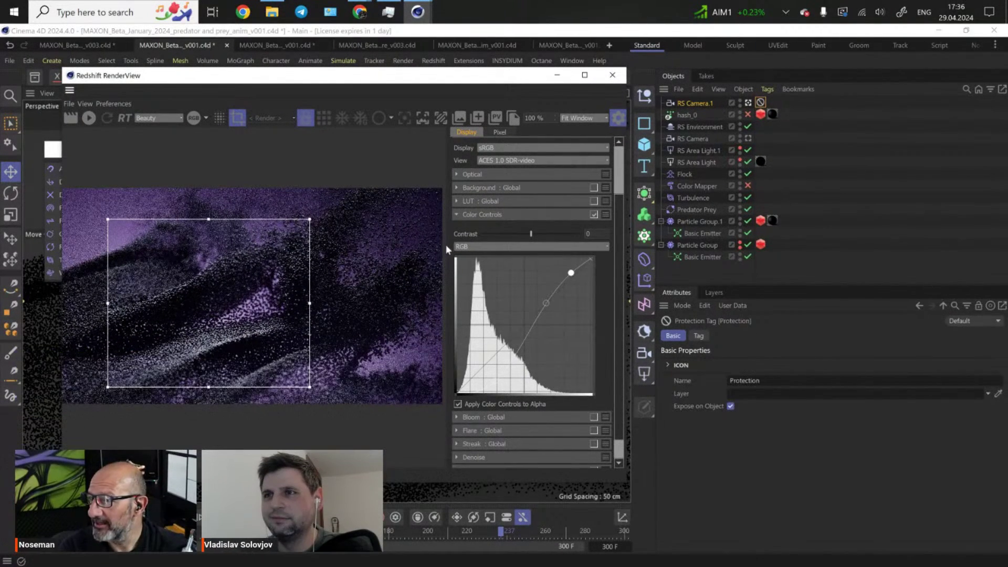
pyautogui.click(618, 116)
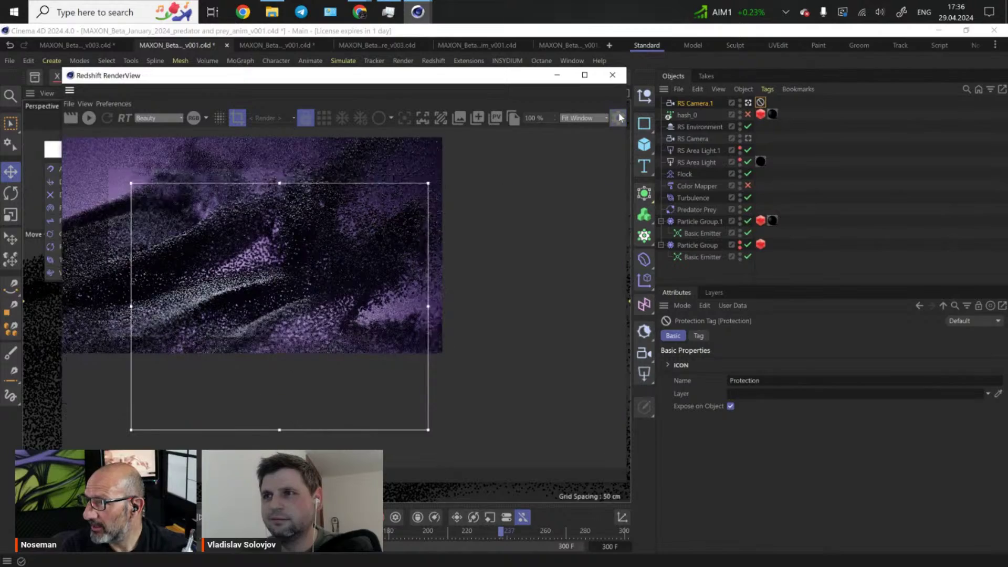
pyautogui.click(617, 119)
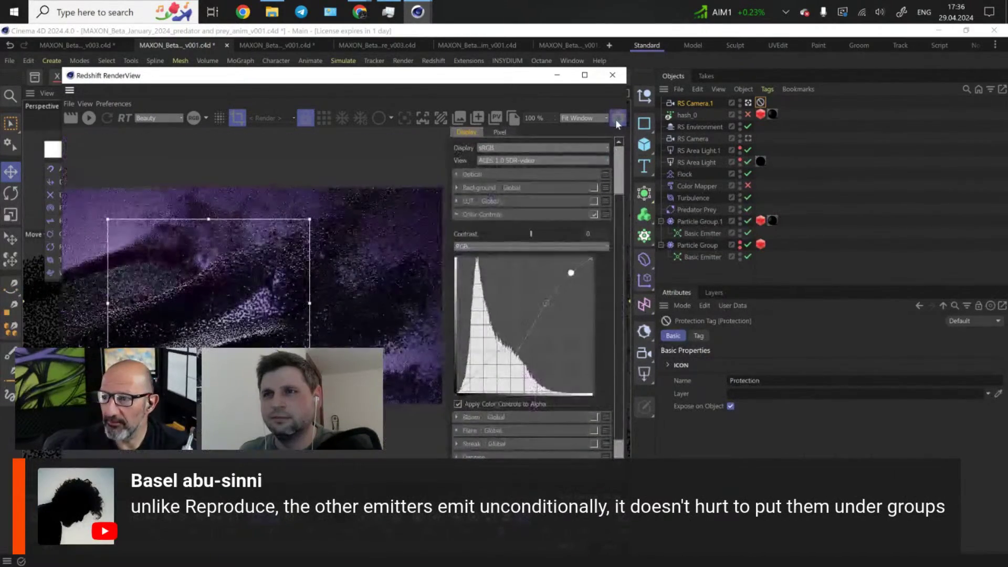
# - Collapse Color Controls and enable Bloom with a threshold of 1.21 and an intensity of 0.979
pyautogui.click(456, 214)
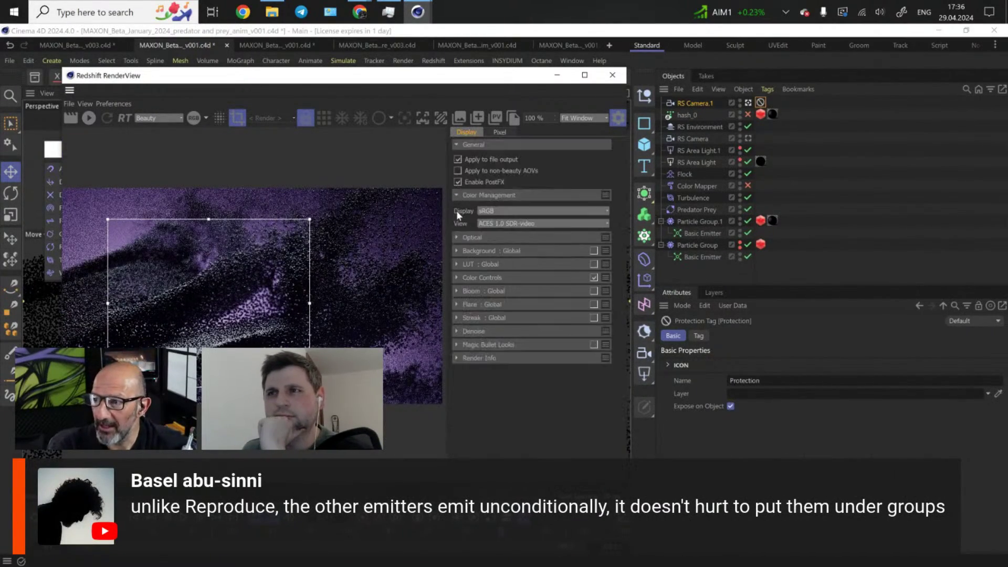
pyautogui.click(594, 292)
pyautogui.click(515, 292)
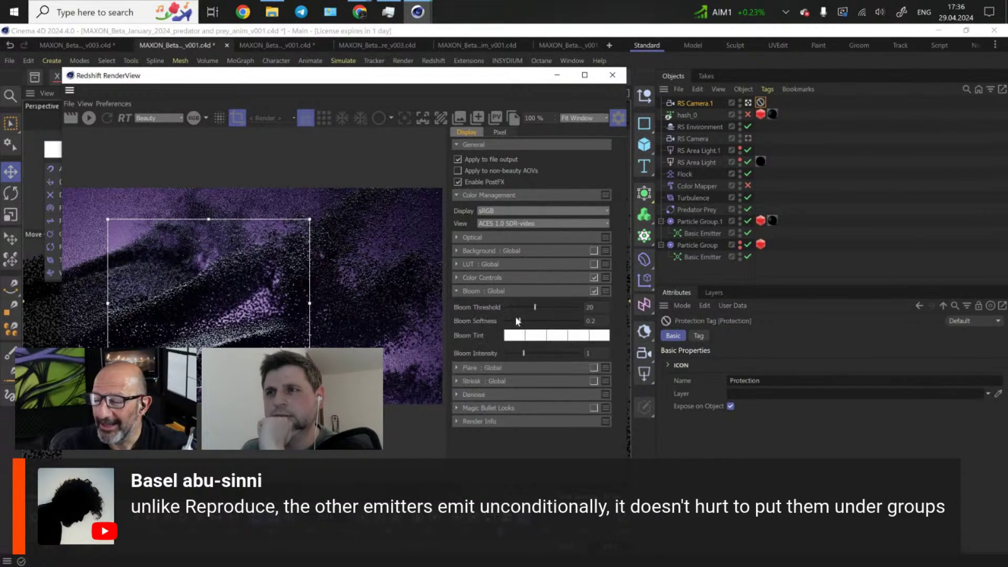
pyautogui.moveTo(535, 310); pyautogui.dragTo(507, 310)
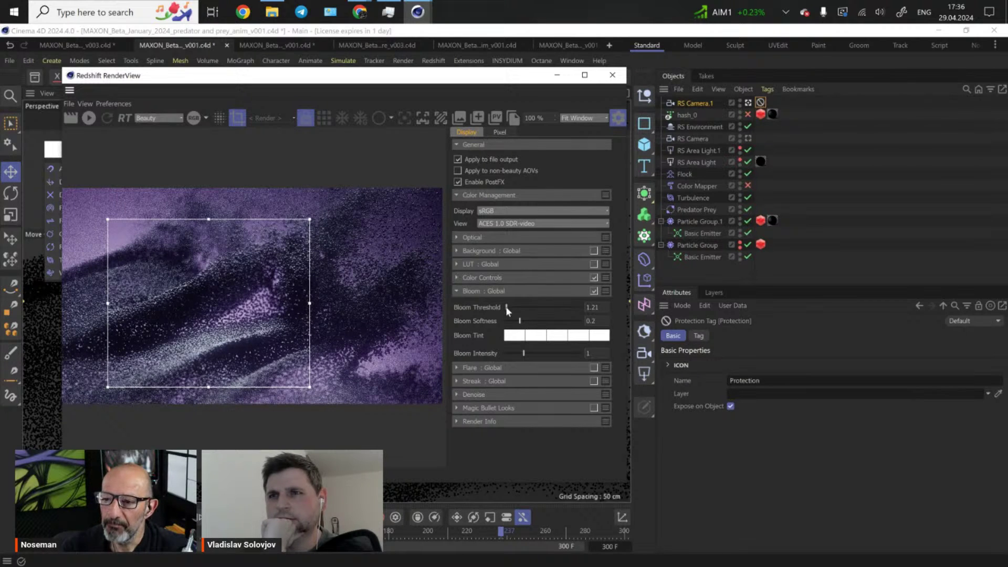
pyautogui.moveTo(523, 356); pyautogui.dragTo(524, 351)
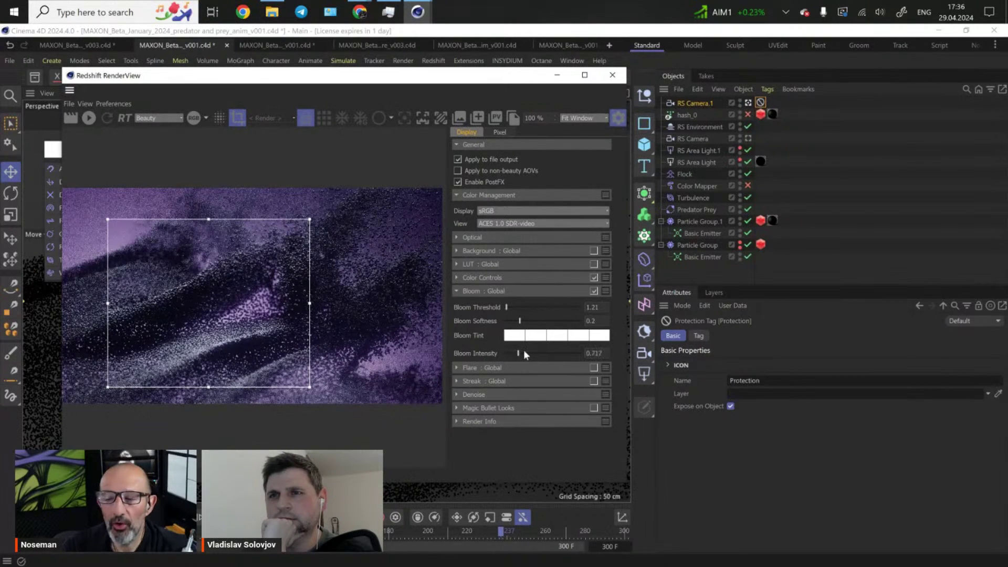
# - Set the Optical vignetting to 22, inspect the rendered particles up close and collapse the Optical settings
pyautogui.click(458, 239)
pyautogui.moveTo(539, 313); pyautogui.dragTo(572, 304)
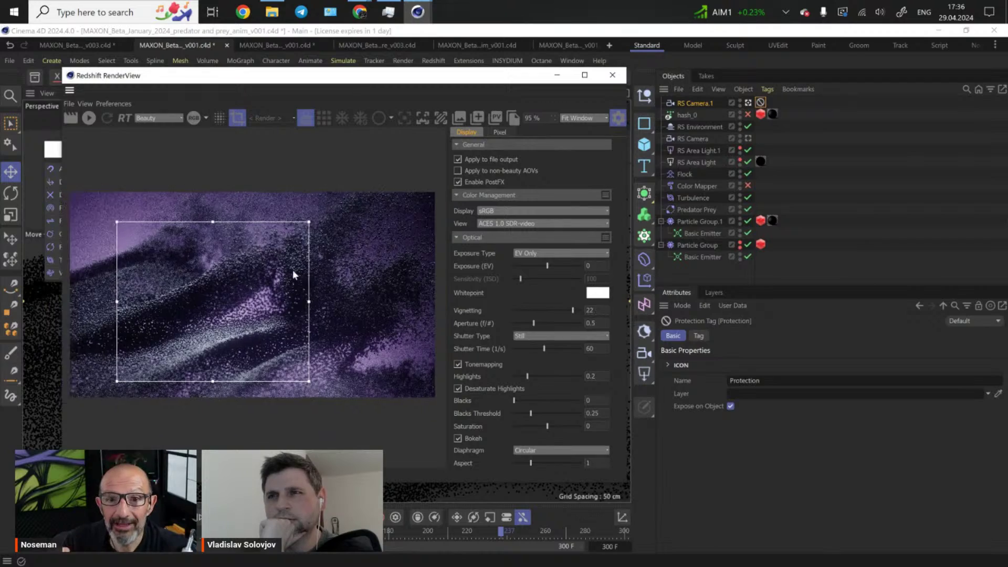
pyautogui.scroll(-1, 284, 274)
pyautogui.scroll(2, 257, 297)
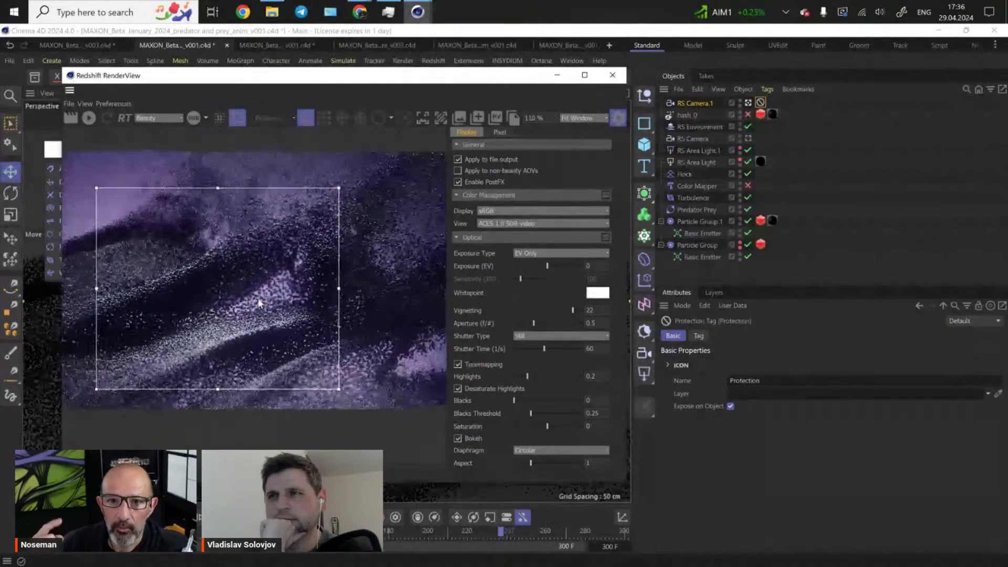
pyautogui.scroll(-1, 259, 300)
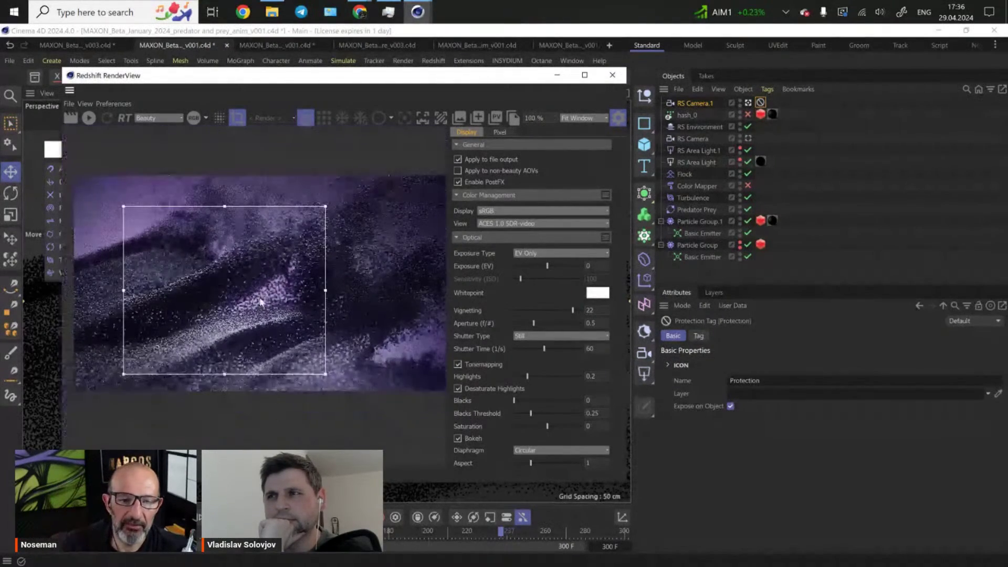
pyautogui.click(456, 238)
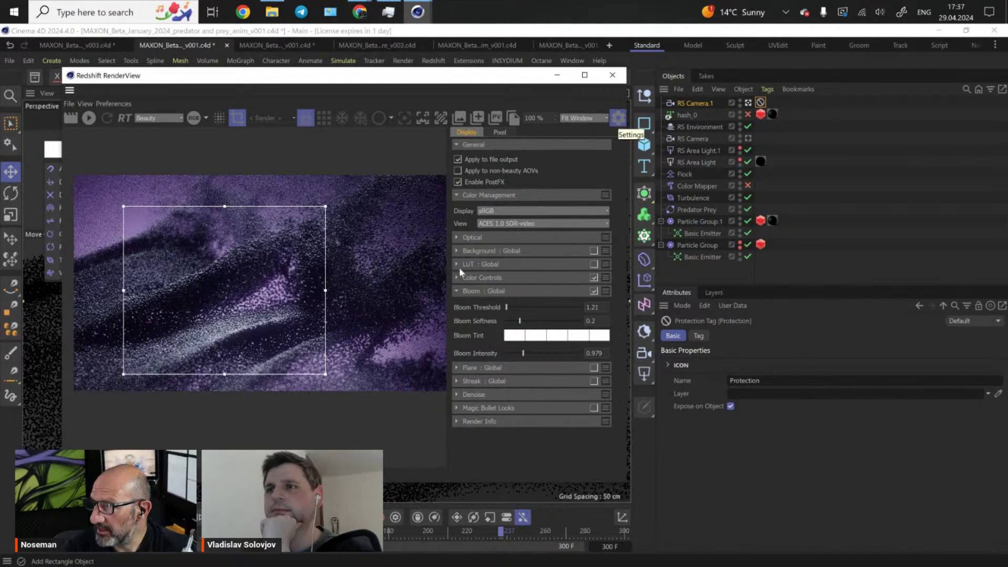
# - Collapse the Bloom settings, then move and widen the RenderView window so the rendered image has more room
pyautogui.click(455, 291)
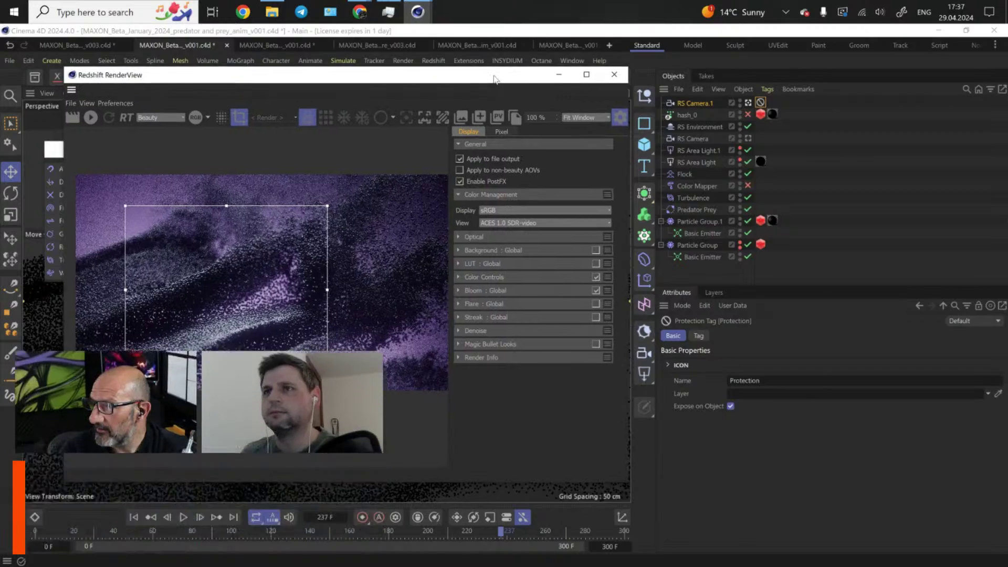
pyautogui.moveTo(492, 79); pyautogui.dragTo(691, 72)
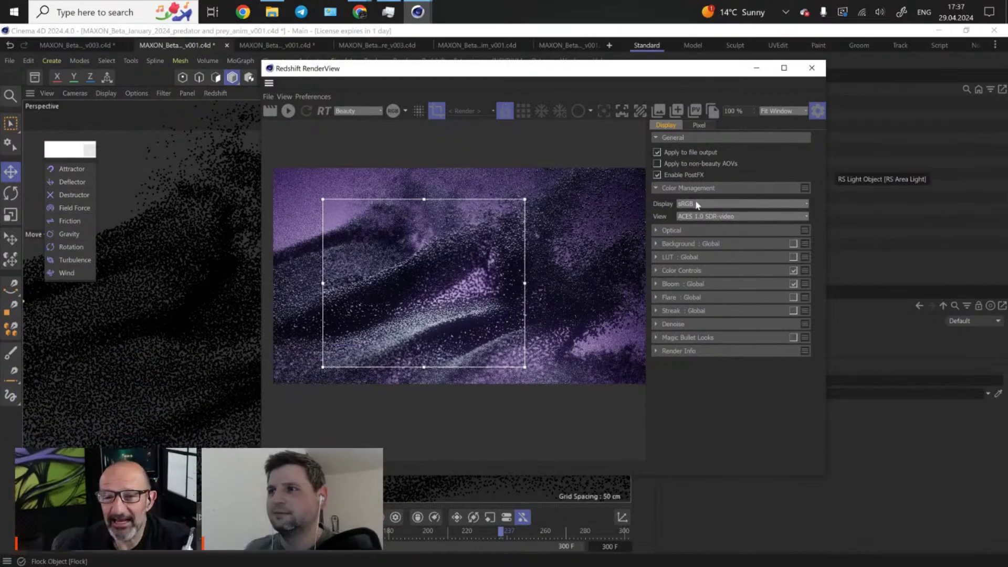
pyautogui.moveTo(260, 132); pyautogui.dragTo(199, 134)
pyautogui.scroll(-1, 467, 231)
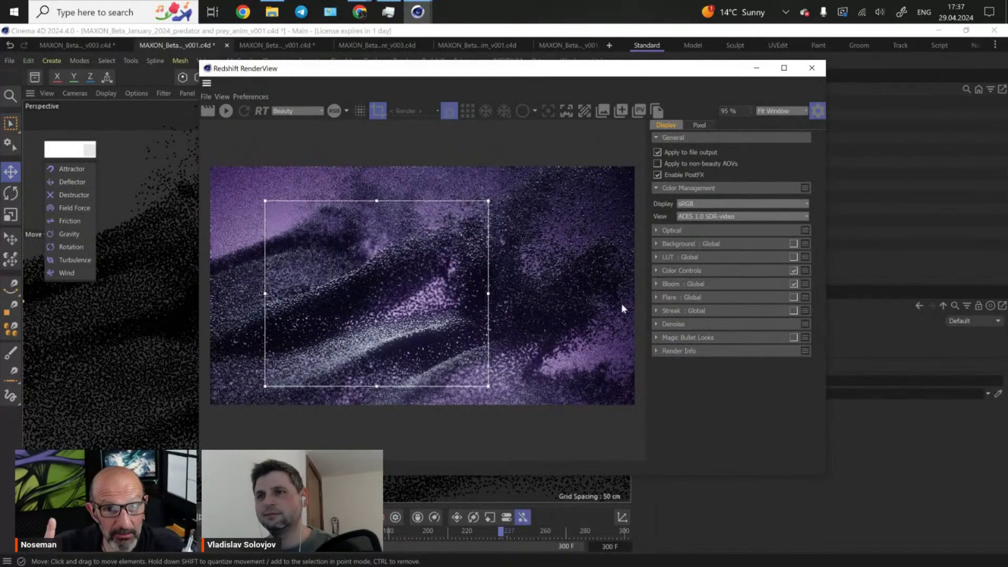
pyautogui.scroll(1, 464, 289)
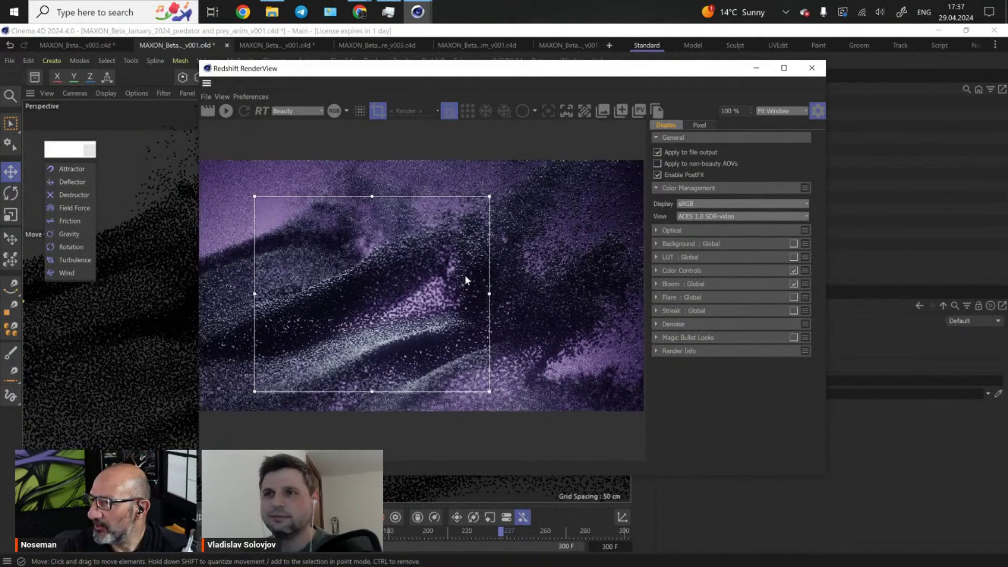
pyautogui.scroll(-1, 465, 275)
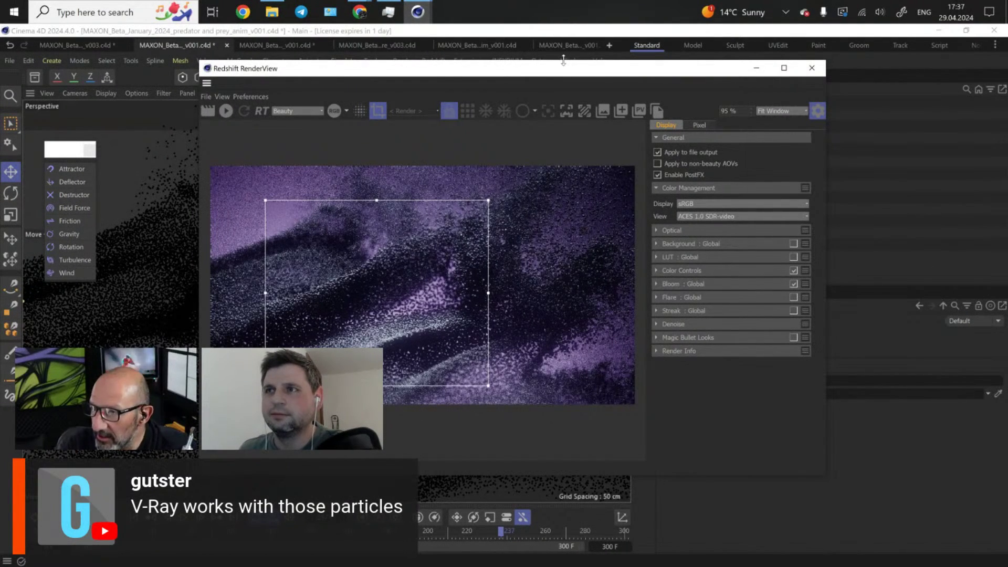
# - Set the render output resolution to 1280 x 720 pixels and restart the interactive render without the render region
pyautogui.moveTo(560, 64); pyautogui.dragTo(561, 109)
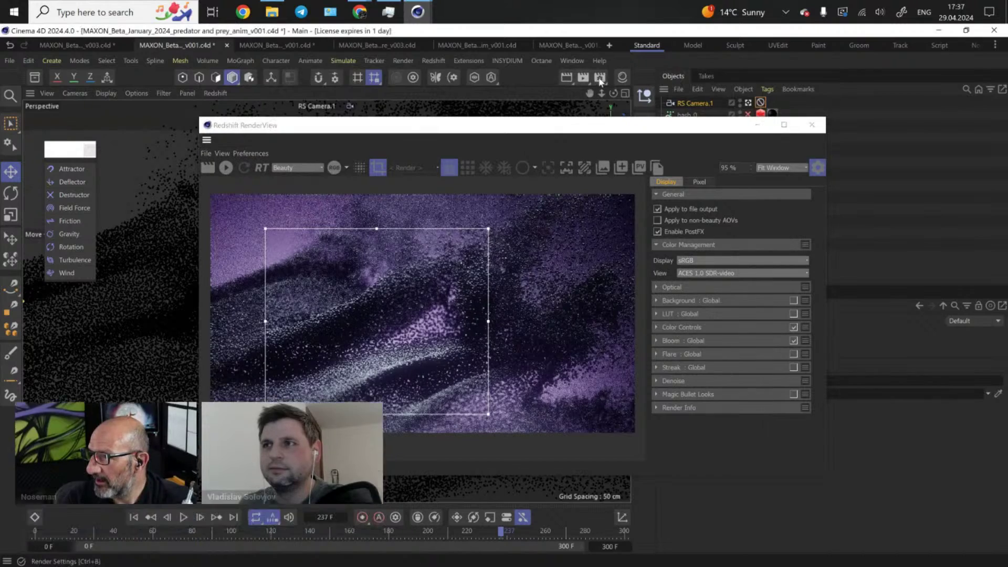
pyautogui.click(600, 78)
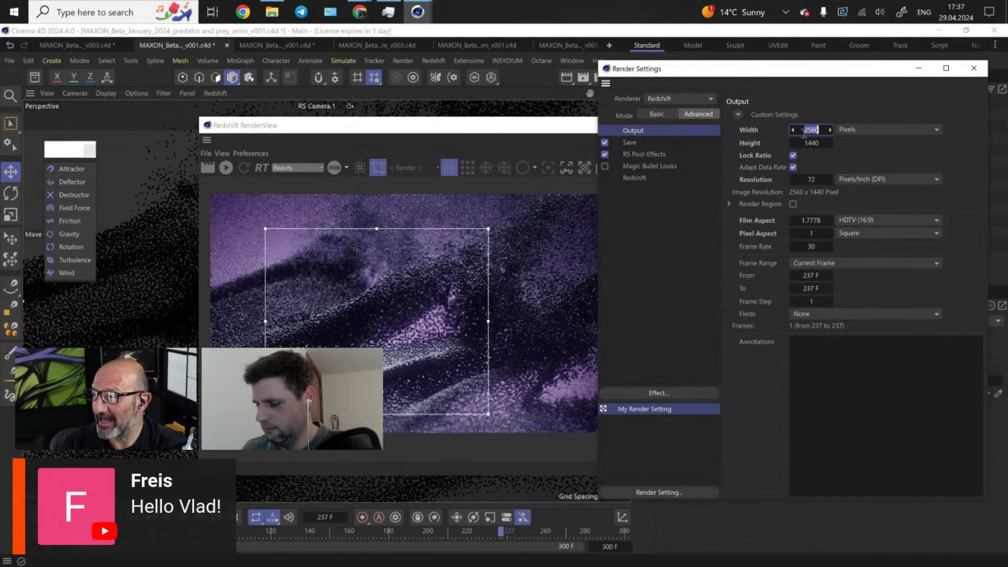
pyautogui.click(888, 150)
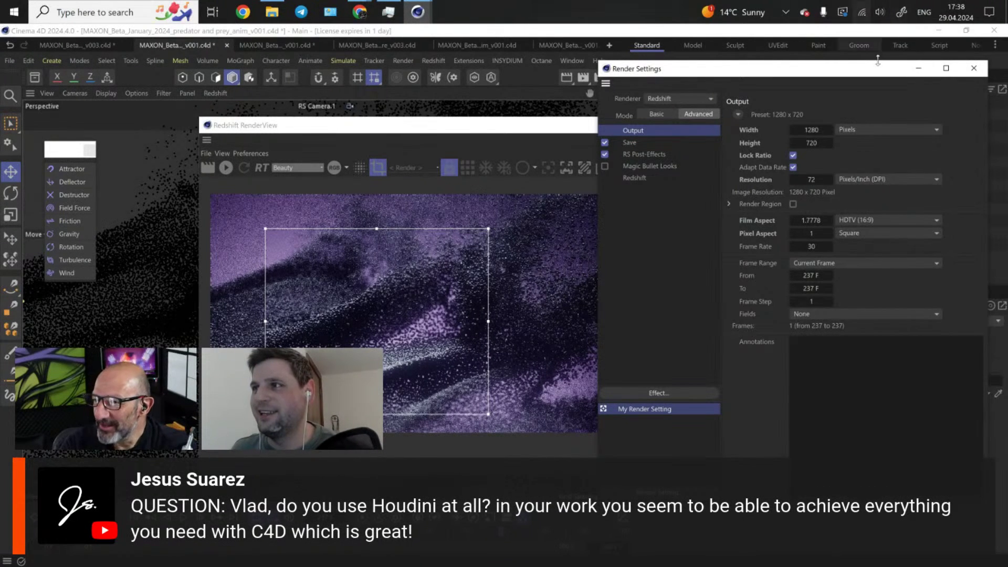
pyautogui.click(920, 69)
pyautogui.click(378, 168)
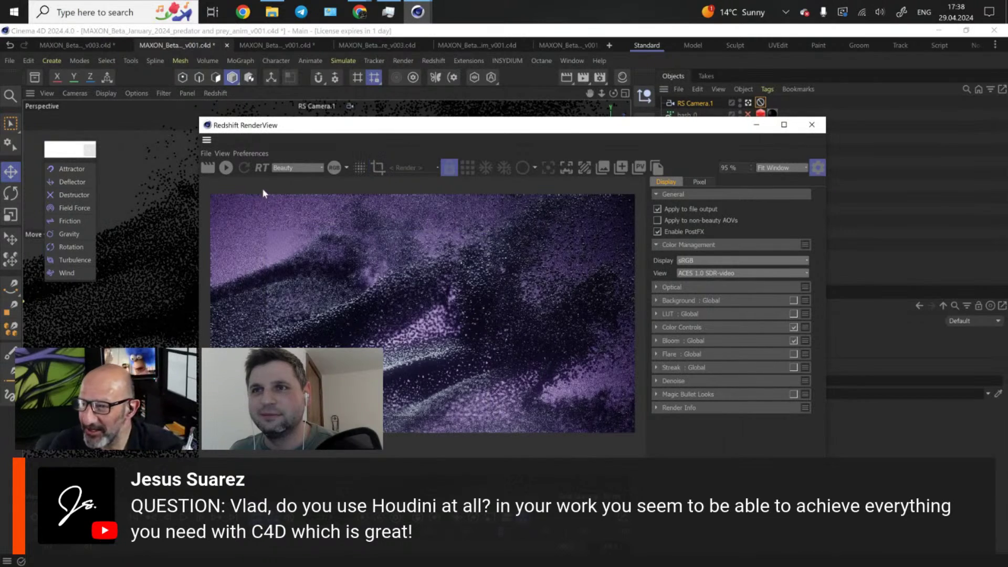
pyautogui.click(226, 168)
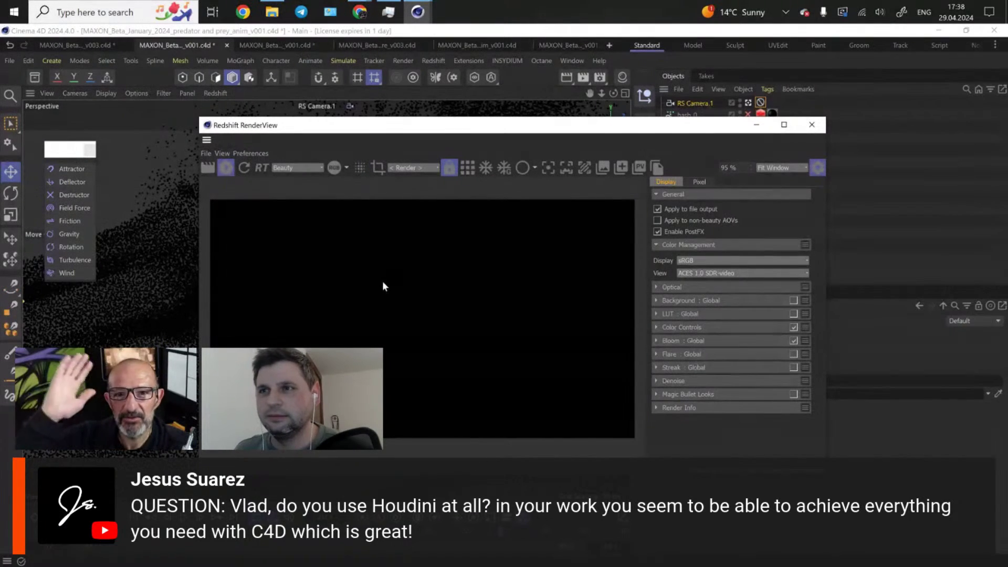
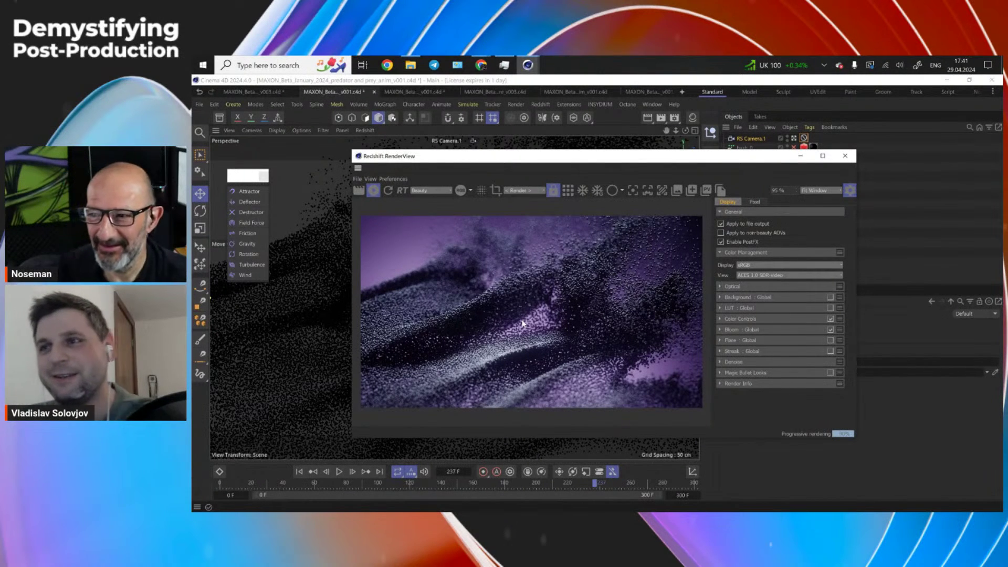
# - Hide the RenderView display settings and fit the narrowed window clear of the object list, with the interactive render stopped
pyautogui.moveTo(639, 158); pyautogui.dragTo(594, 136)
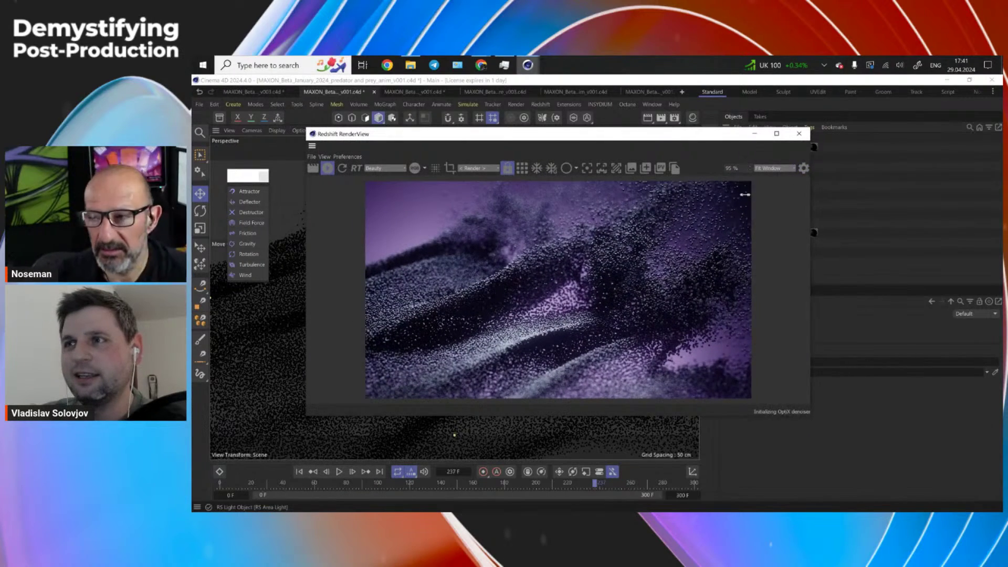
pyautogui.moveTo(810, 184); pyautogui.dragTo(739, 195)
pyautogui.moveTo(562, 137); pyautogui.dragTo(530, 134)
pyautogui.scroll(-1, 493, 266)
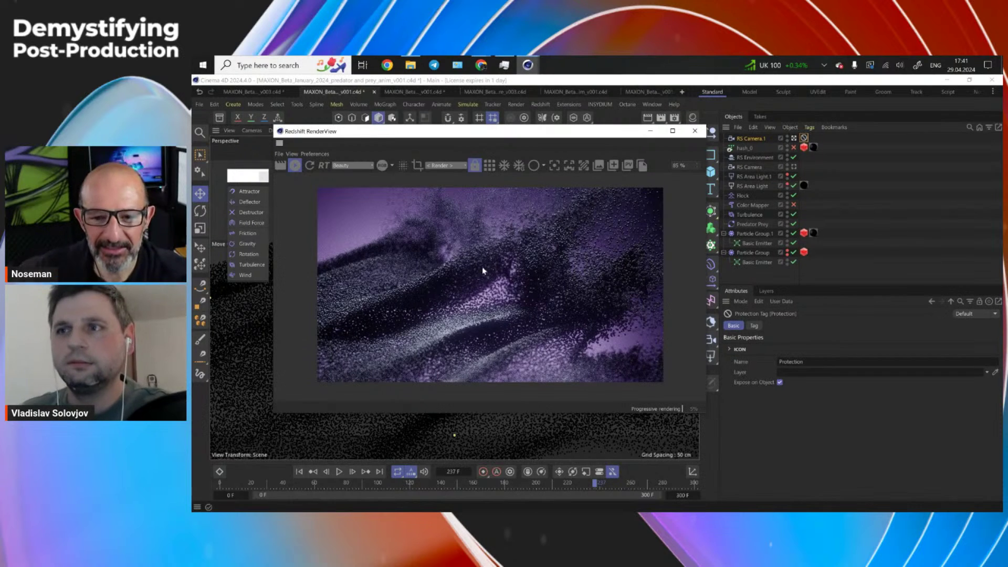
pyautogui.scroll(1, 510, 272)
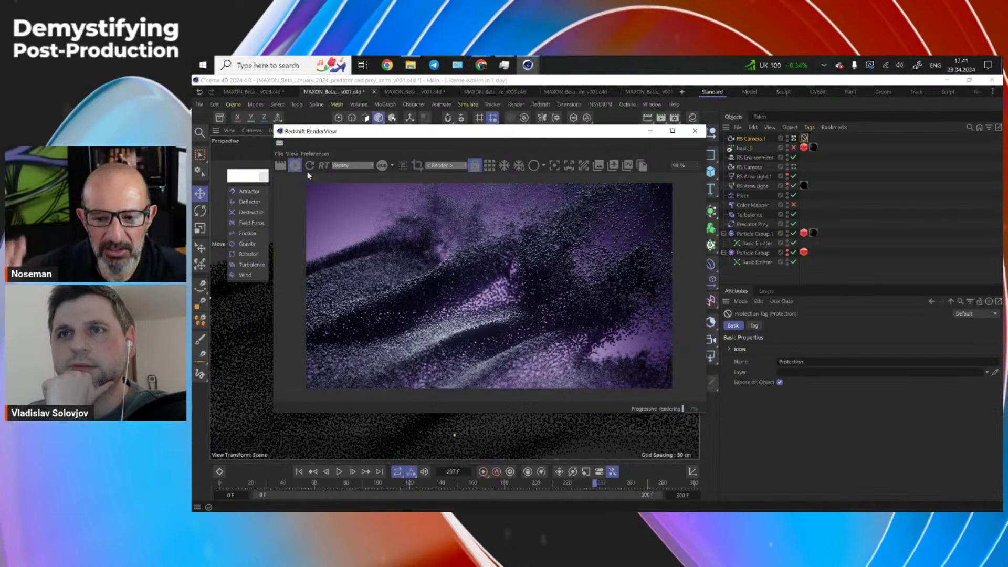
pyautogui.scroll(-1, 469, 248)
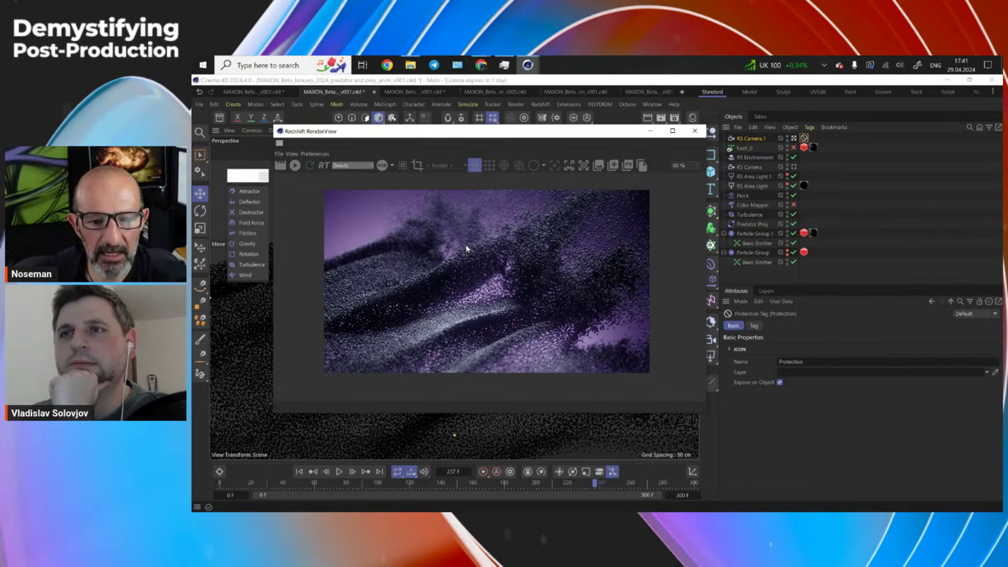
pyautogui.scroll(1, 466, 248)
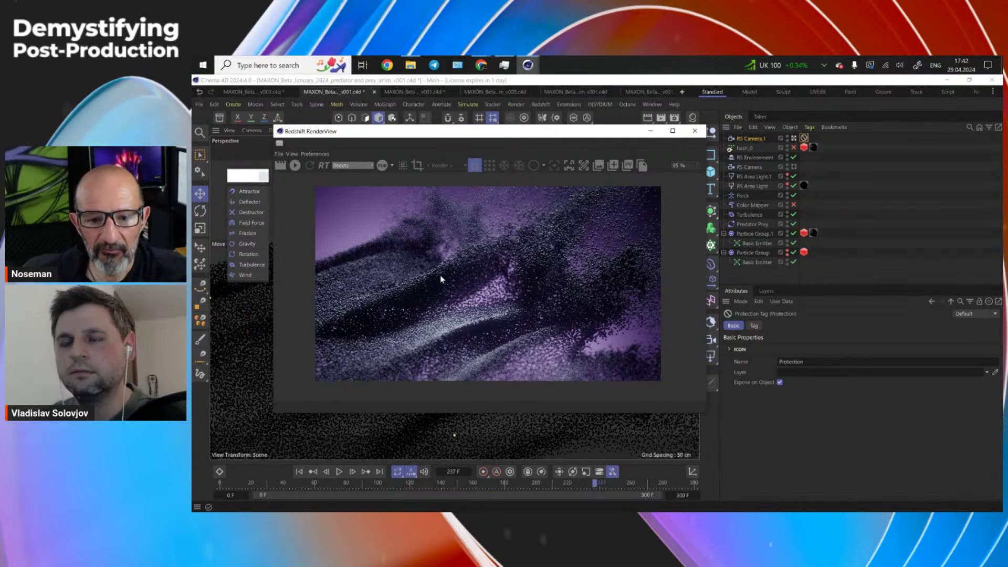
pyautogui.scroll(1, 436, 282)
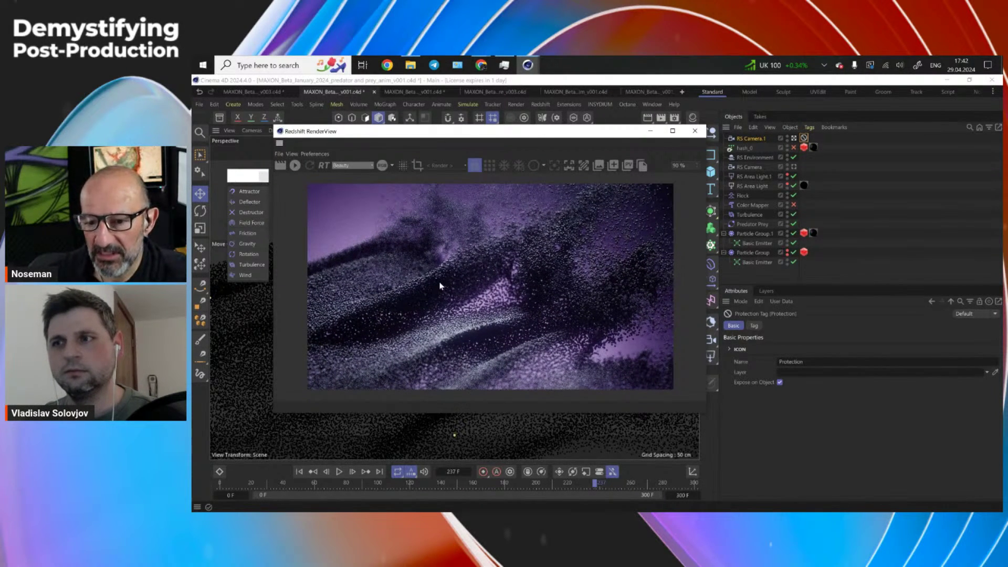
pyautogui.scroll(1, 440, 286)
pyautogui.press('alt')
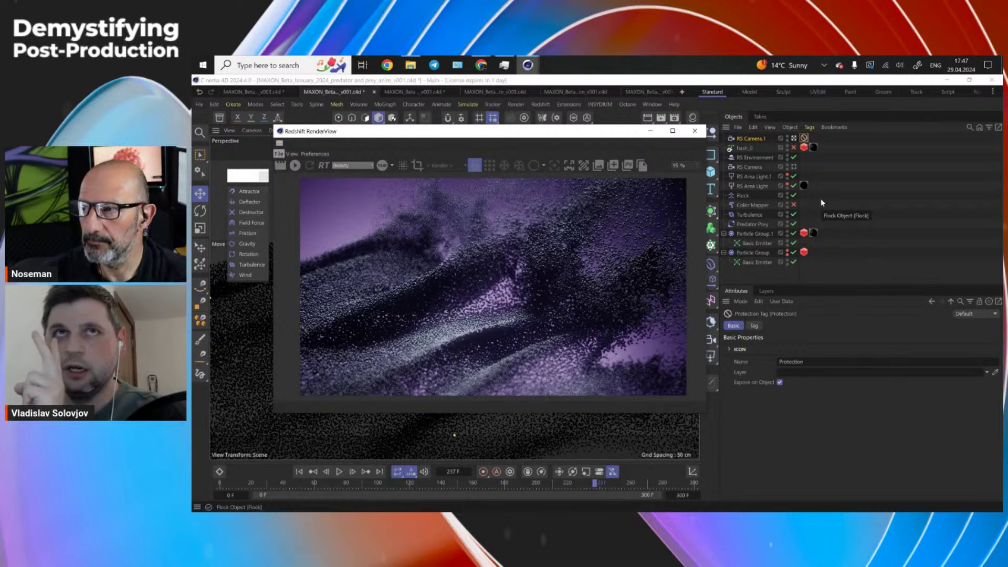
# - Show the RS Area Light's coordinates and expand its Freeze Transform values
pyautogui.click(754, 188)
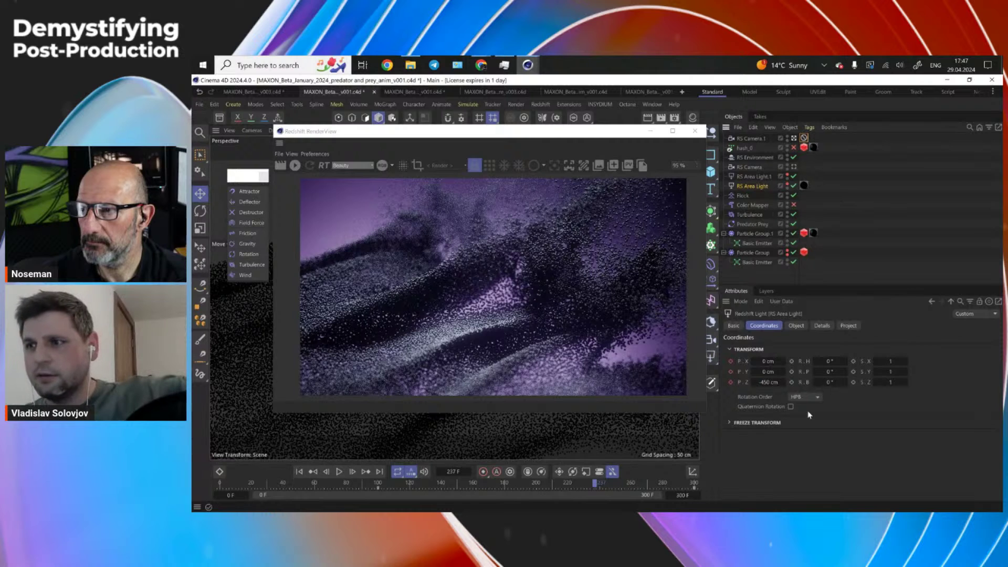
pyautogui.click(772, 423)
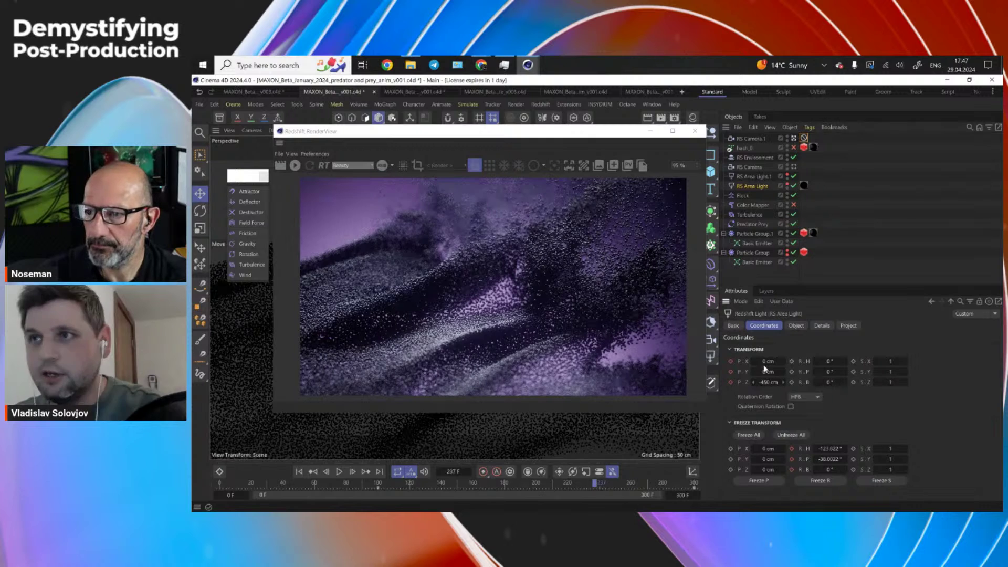
# - Start the interactive render and compare the image with RS Area Light.1 disabled and enabled again
pyautogui.click(295, 165)
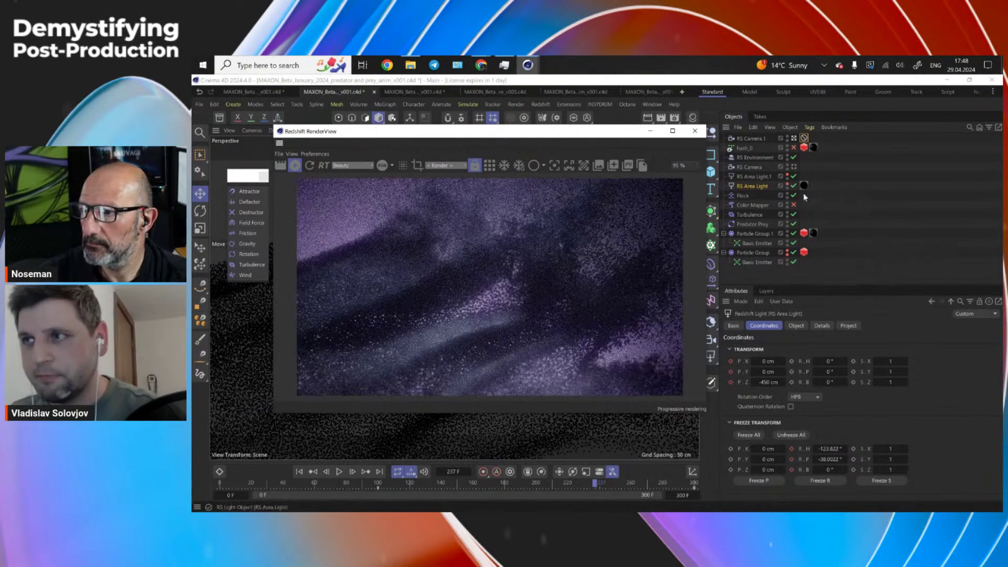
pyautogui.click(793, 175)
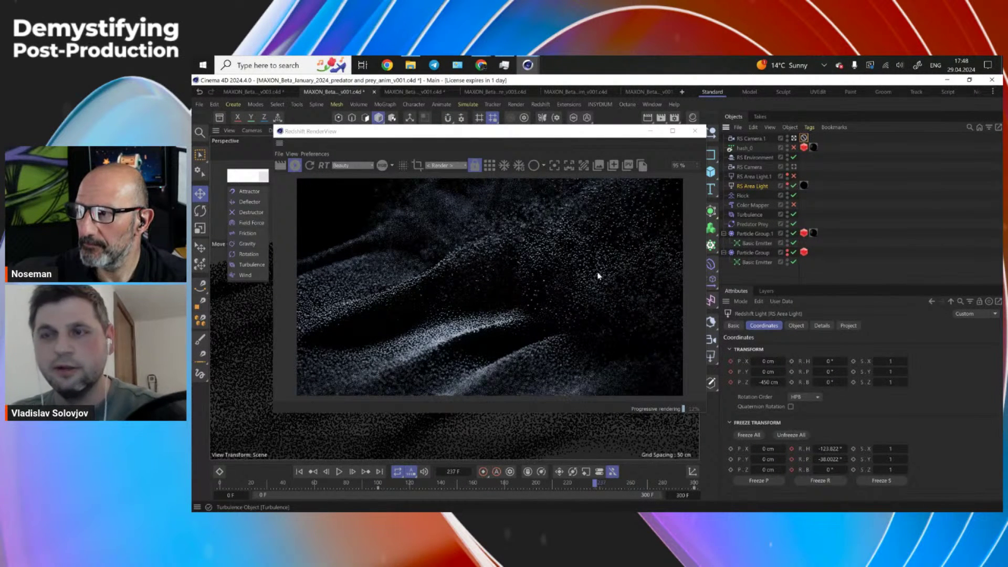
pyautogui.click(794, 176)
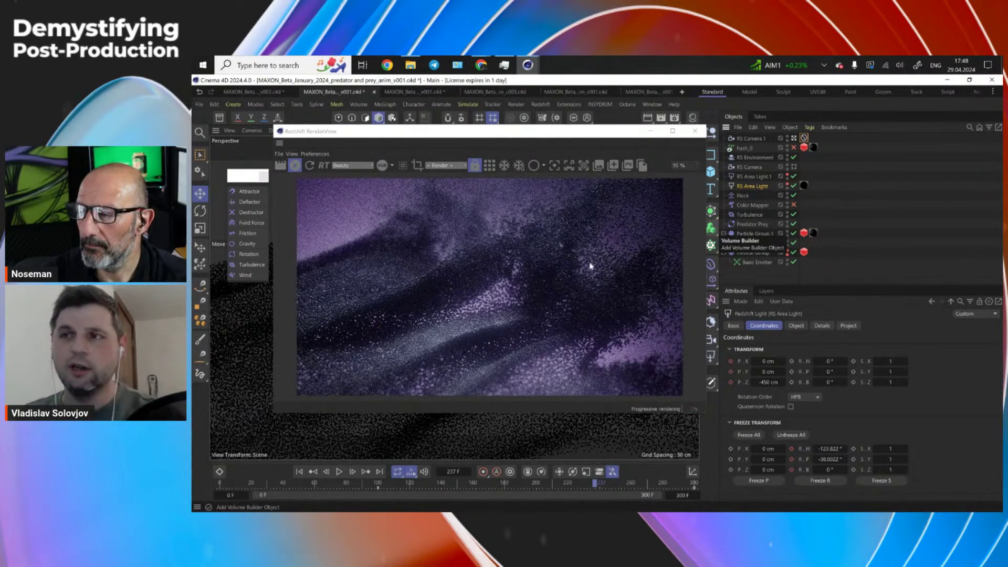
# - Examine the rendered particles along the lit folds up close and the composition of the whole frame
pyautogui.scroll(2, 590, 267)
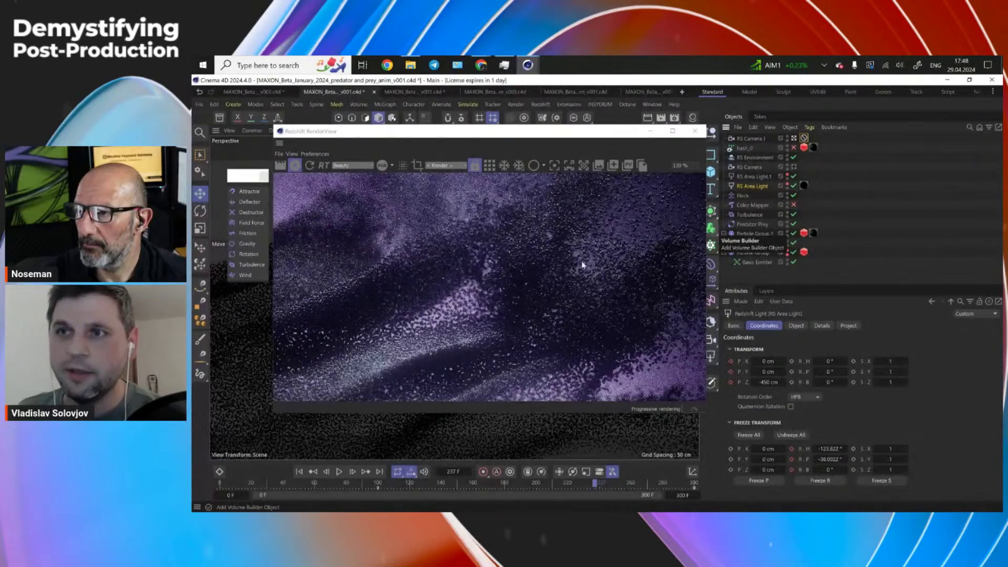
pyautogui.scroll(-3, 575, 265)
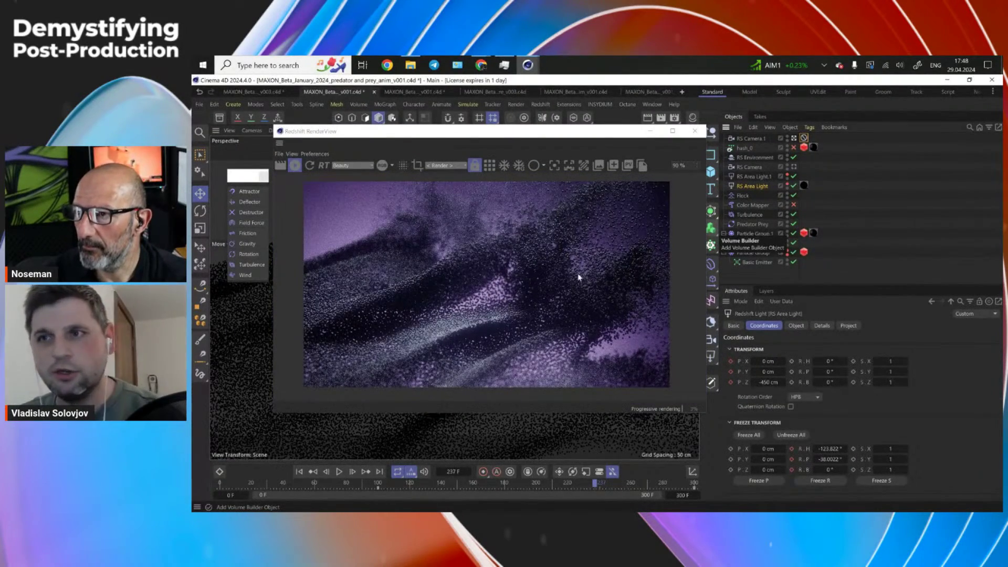
pyautogui.scroll(4, 481, 305)
pyautogui.scroll(-2, 561, 246)
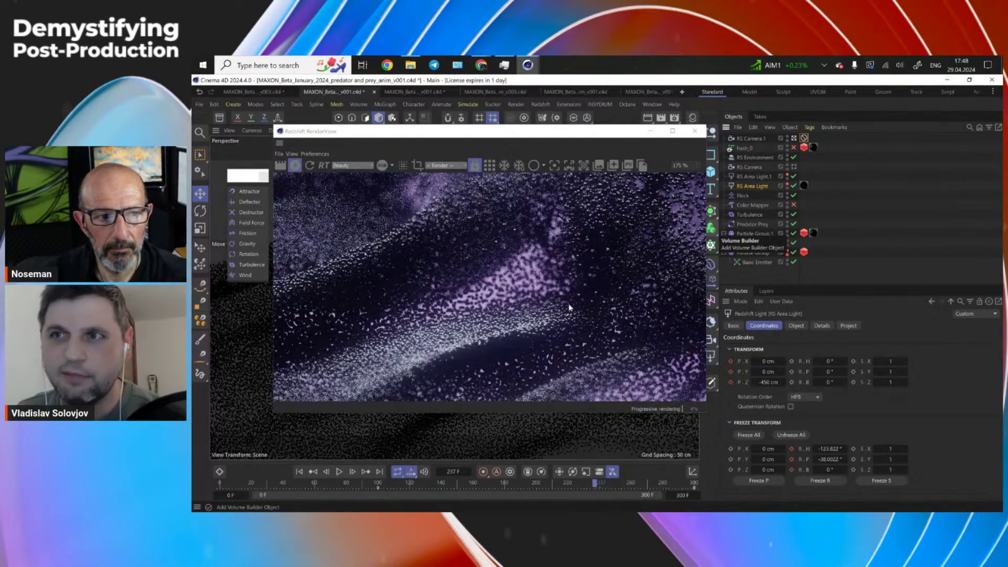
pyautogui.scroll(-1, 525, 297)
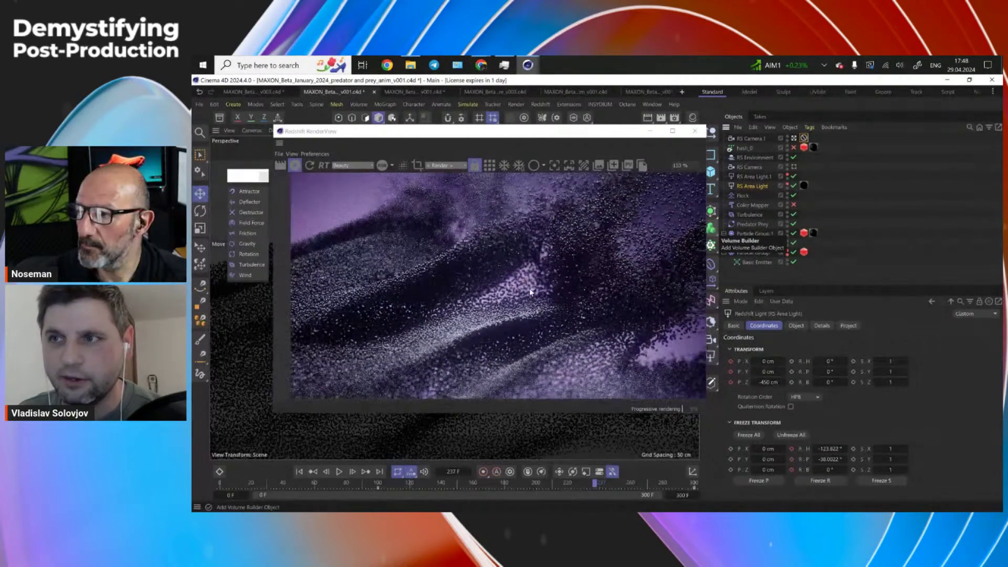
pyautogui.scroll(-3, 402, 248)
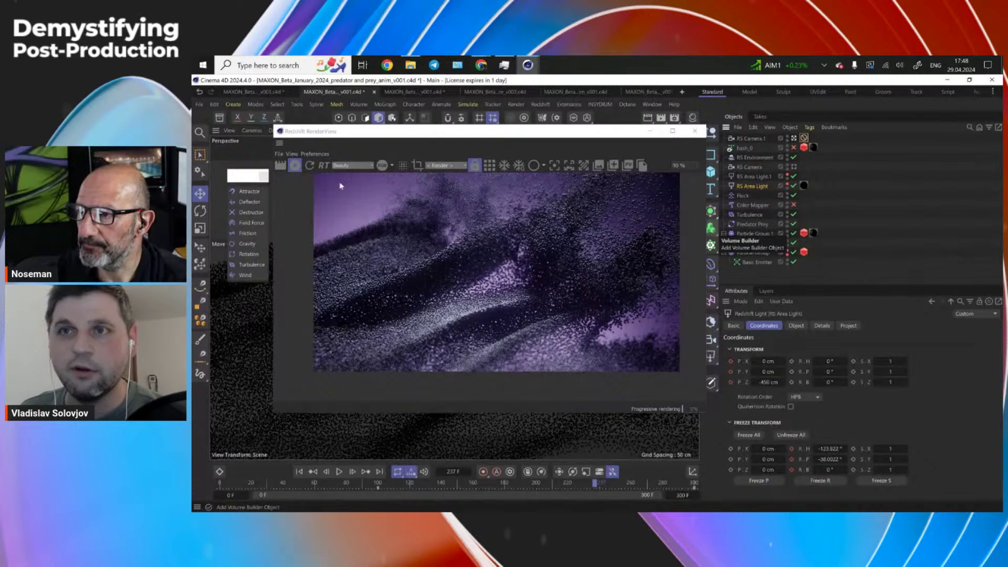
pyautogui.scroll(-2, 346, 231)
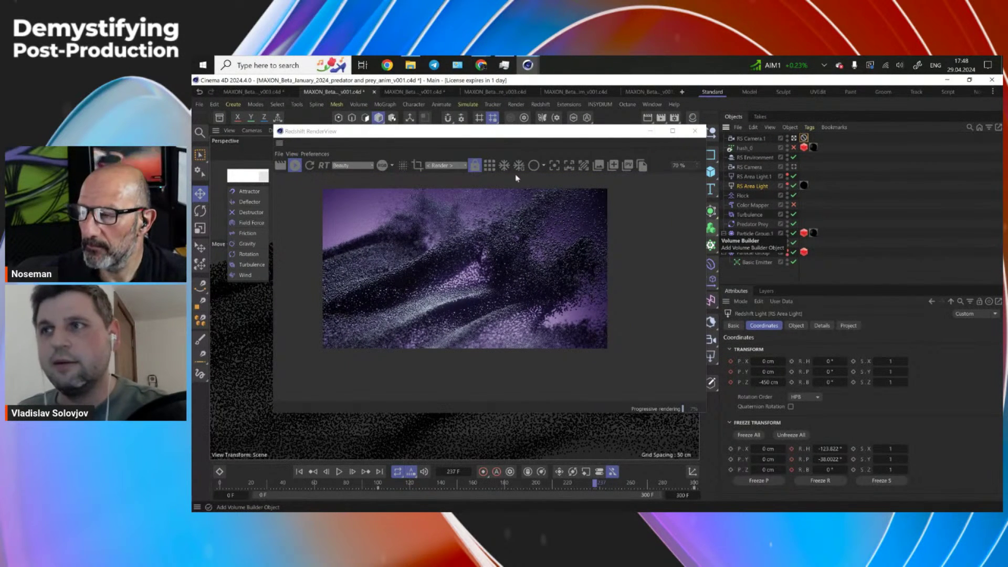
# - Show the render view's display settings and turn off Color Controls and Bloom
pyautogui.moveTo(706, 175); pyautogui.dragTo(863, 181)
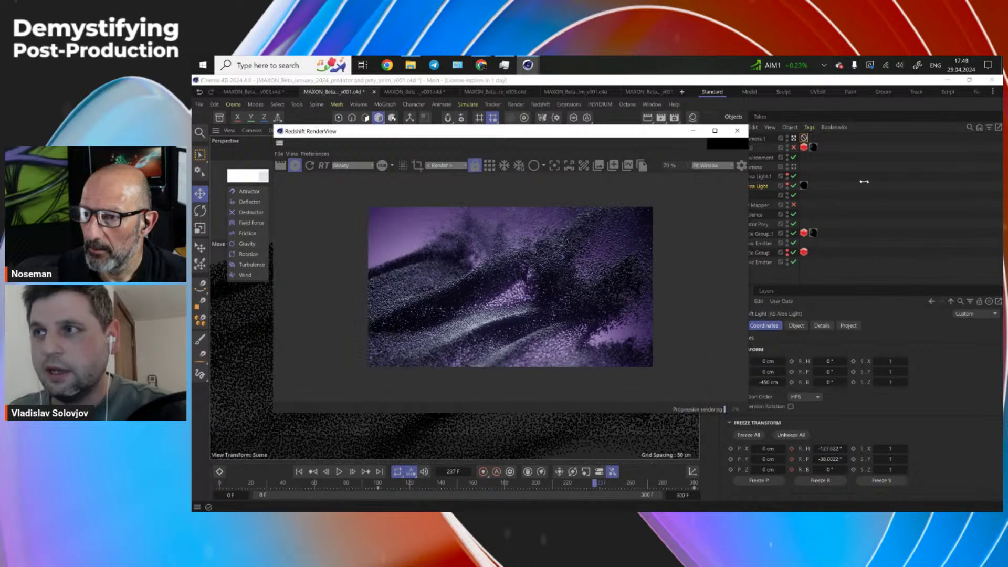
pyautogui.click(856, 168)
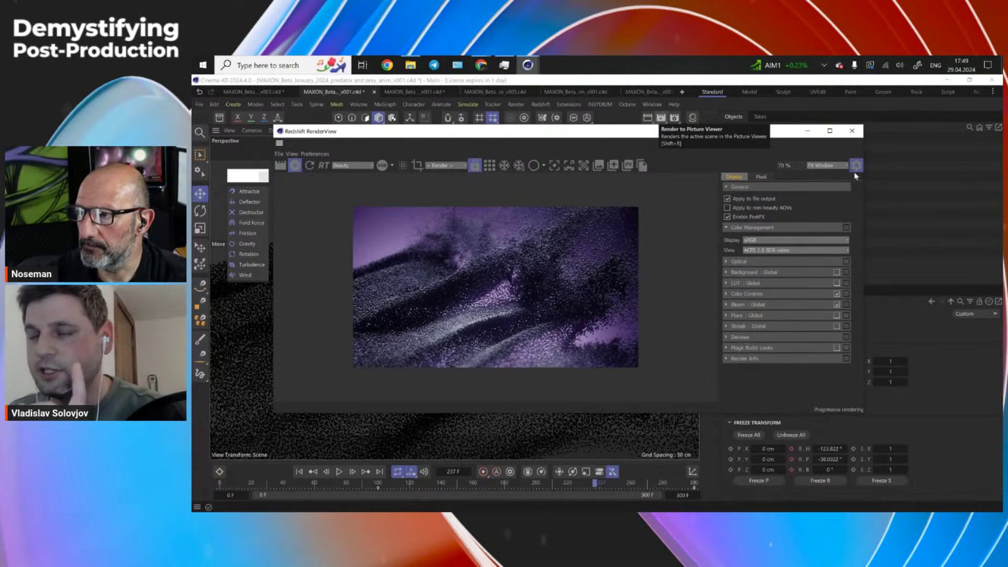
pyautogui.click(837, 294)
pyautogui.click(837, 306)
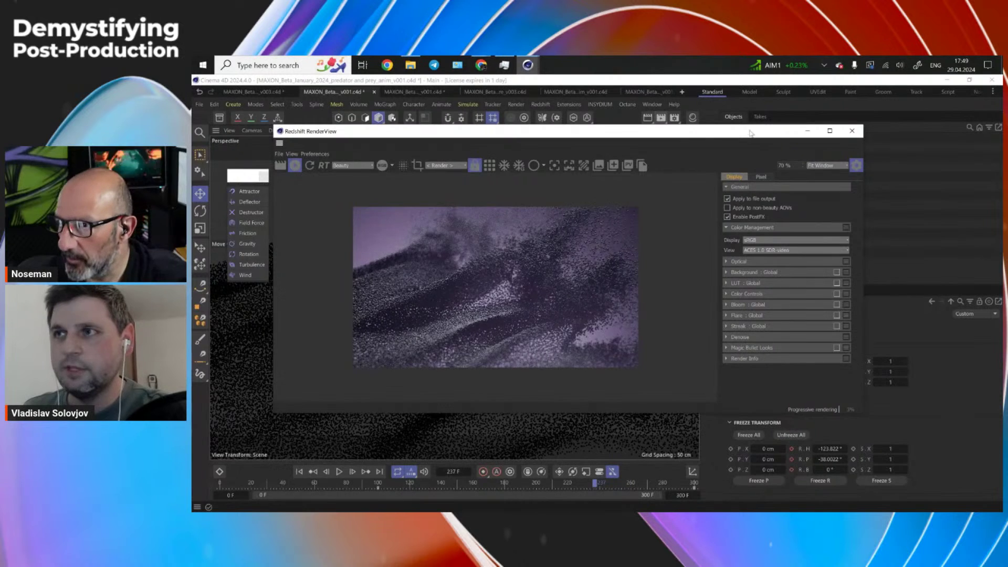
# - Disable the RS Environment object to compare the render without it, and enable it again
pyautogui.moveTo(752, 134); pyautogui.dragTo(824, 168)
pyautogui.click(794, 157)
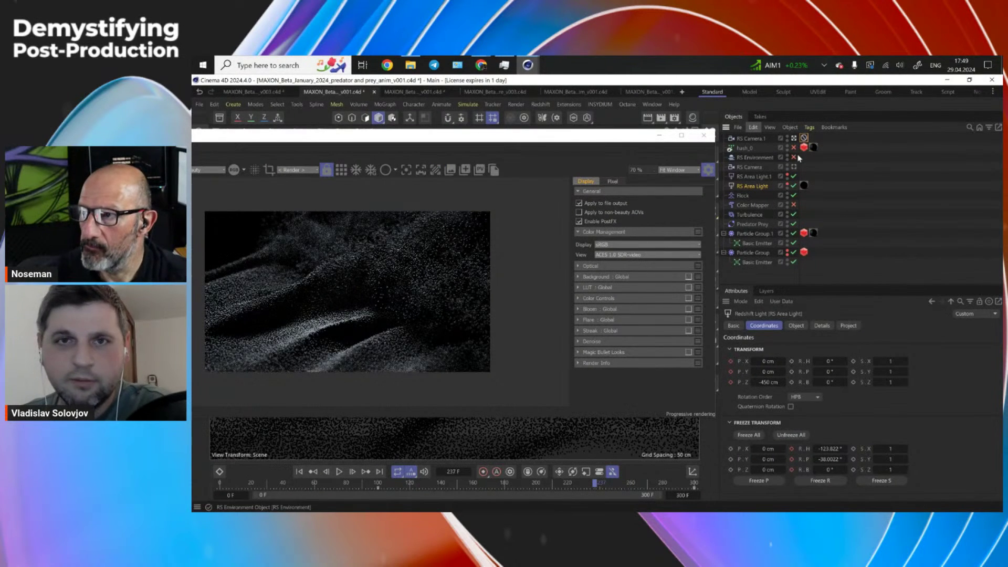
pyautogui.click(793, 157)
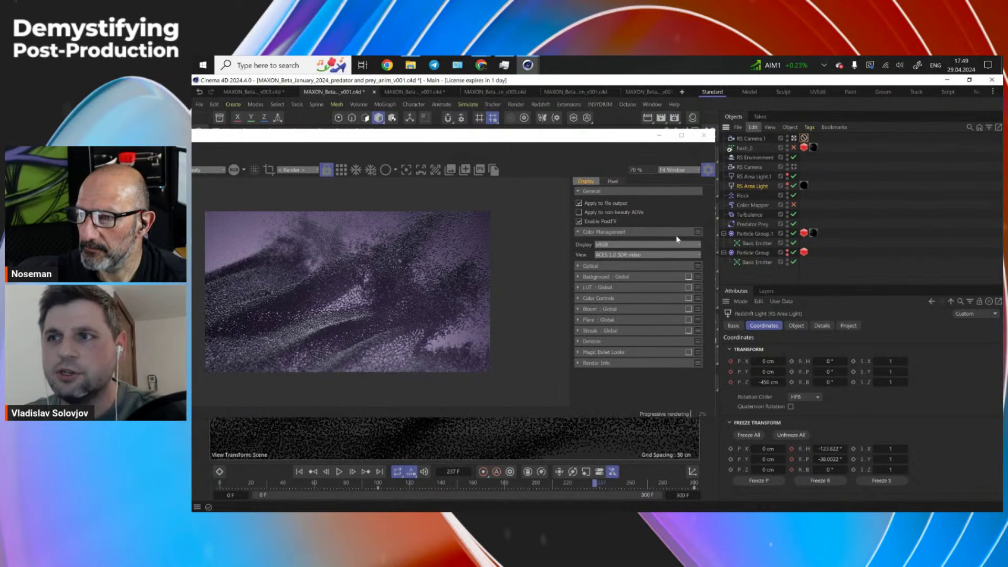
# - Turn Color Controls and Bloom back on, checking the particles close up in the render
pyautogui.click(688, 297)
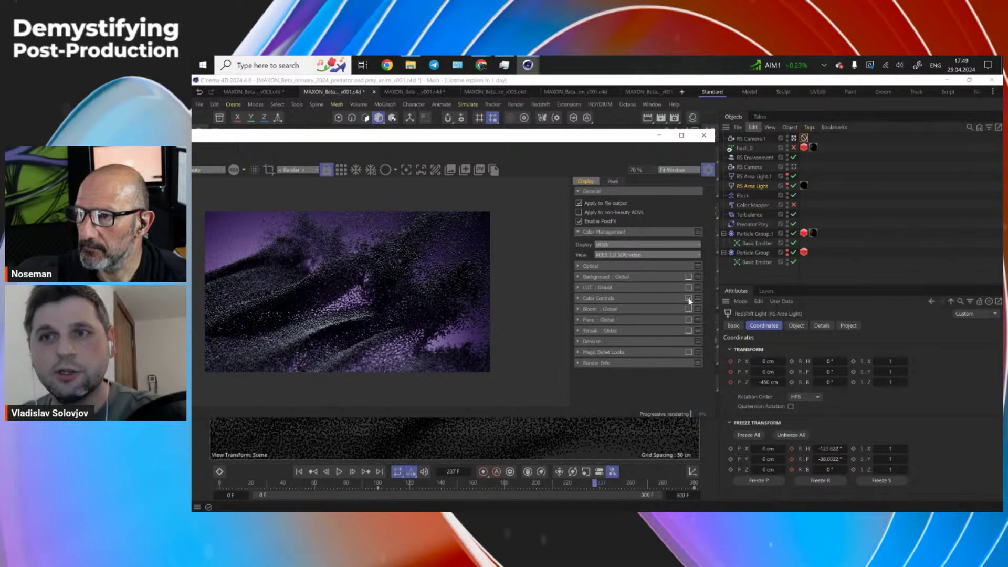
pyautogui.scroll(5, 320, 321)
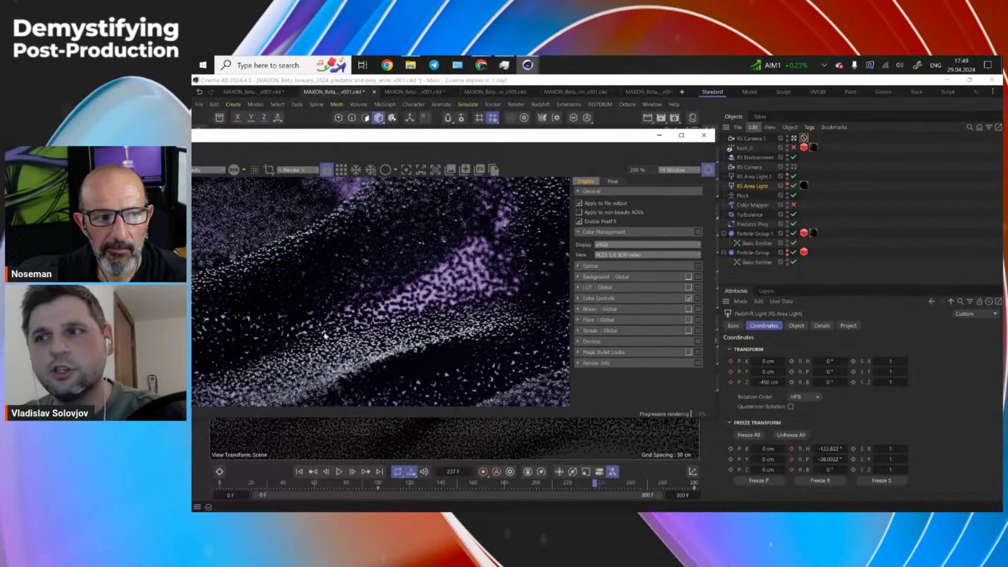
pyautogui.click(688, 310)
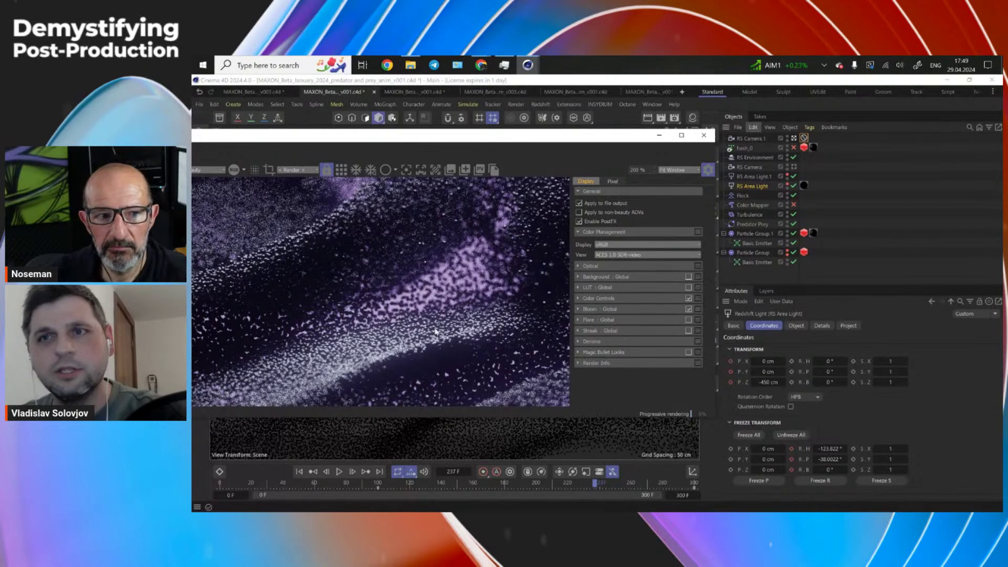
pyautogui.scroll(-4, 470, 314)
pyautogui.scroll(-2, 559, 303)
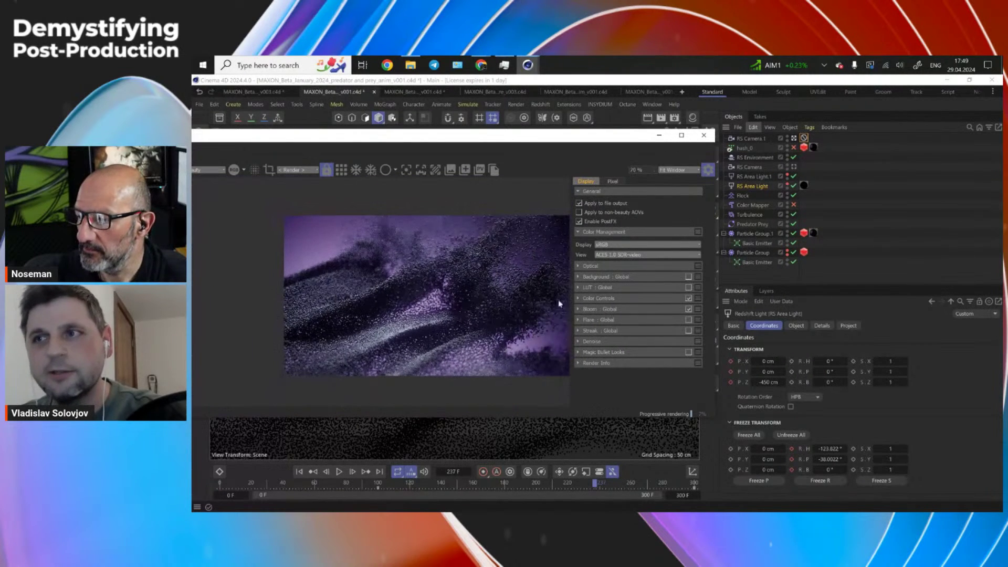
# - In the render view's Optical settings, try vignetting at 0 and set it to 25
pyautogui.click(578, 266)
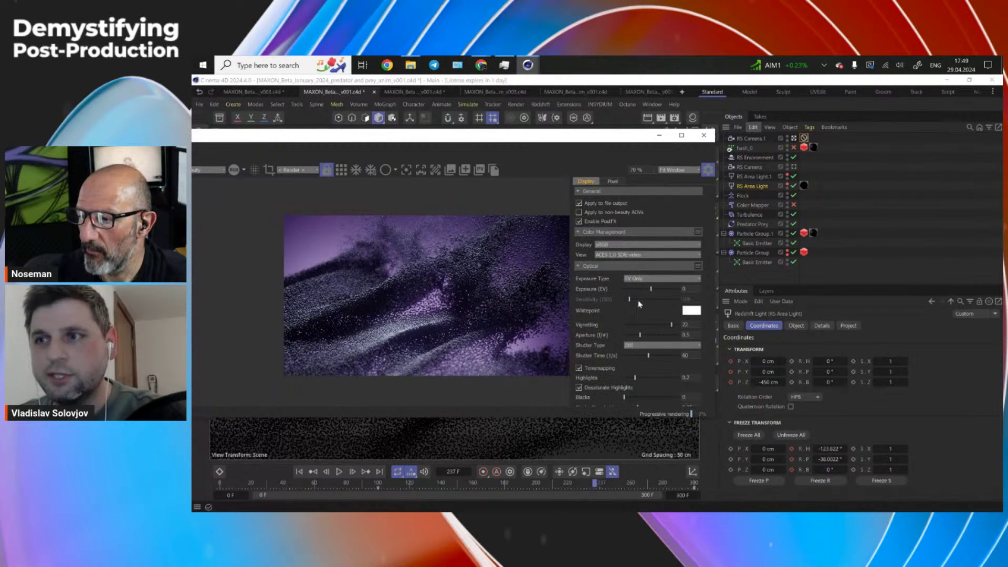
pyautogui.moveTo(671, 323); pyautogui.dragTo(622, 320)
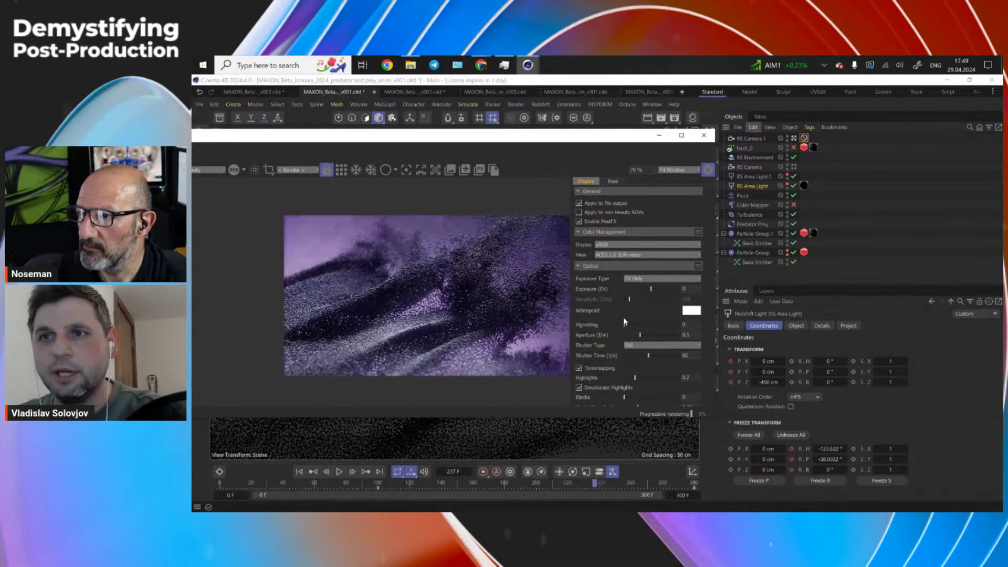
pyautogui.scroll(-1, 340, 291)
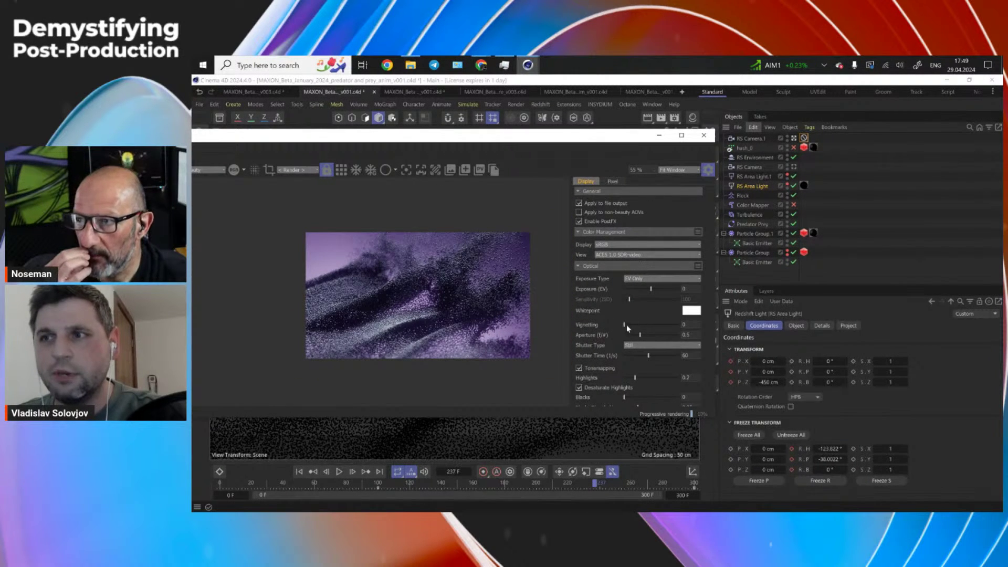
pyautogui.moveTo(625, 324); pyautogui.dragTo(679, 325)
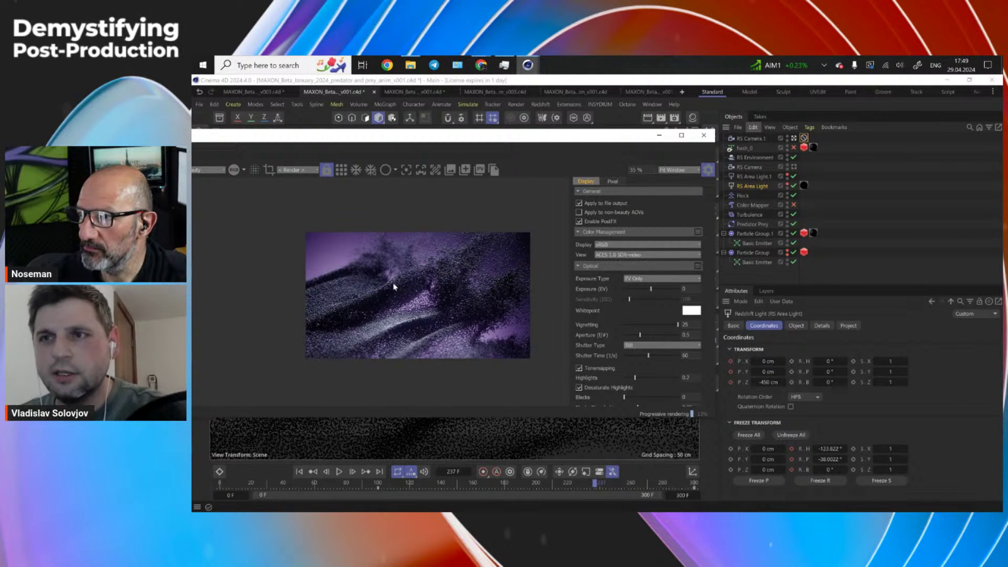
pyautogui.scroll(3, 409, 288)
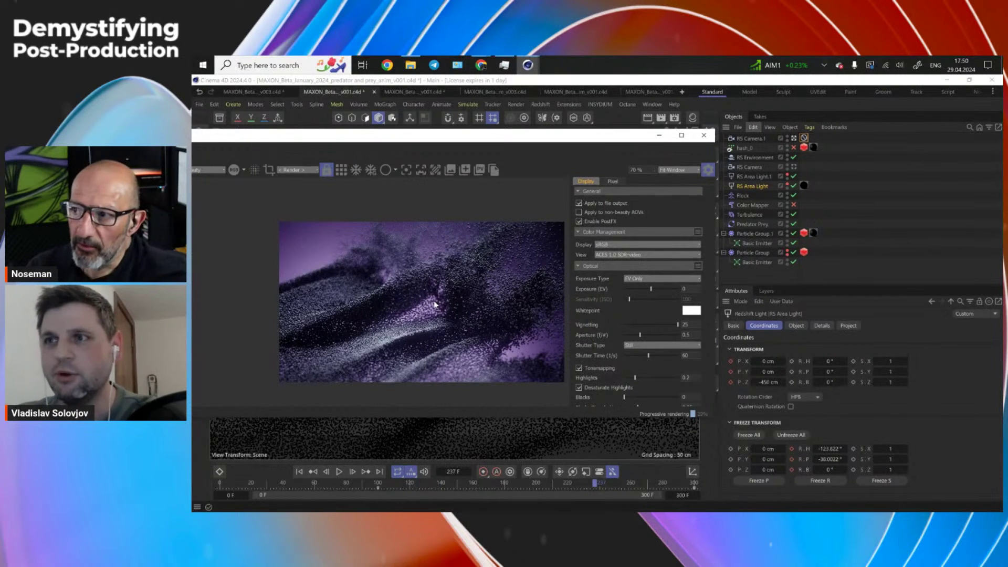
pyautogui.click(578, 266)
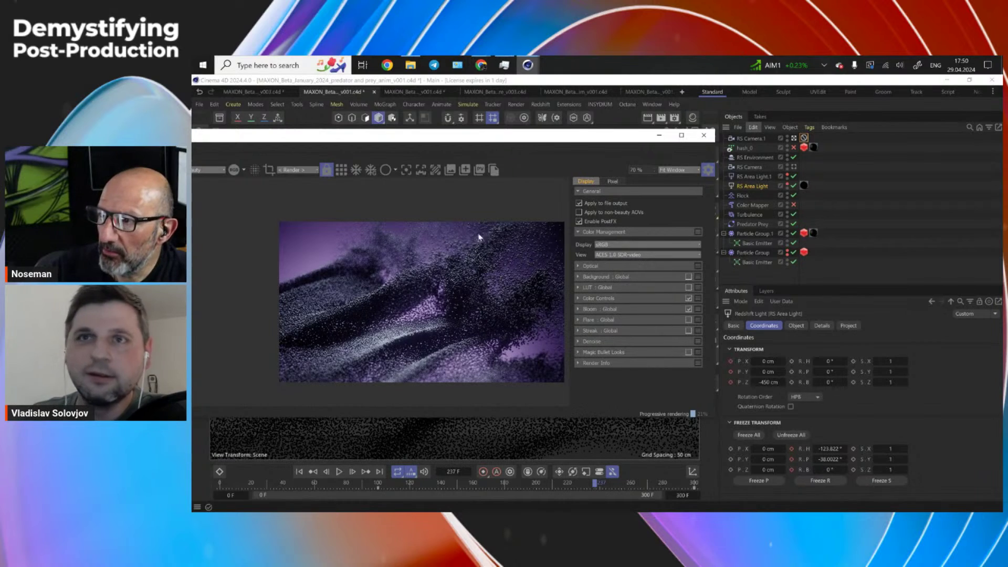
# - Stop the interactive render, look at the image enlarged, and close the Redshift RenderView
pyautogui.moveTo(325, 137); pyautogui.dragTo(471, 122)
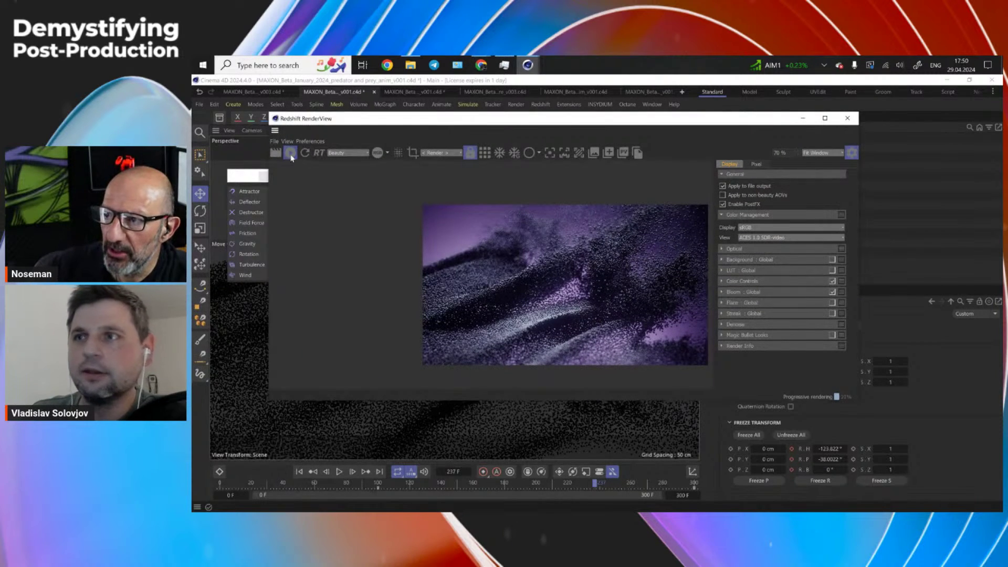
pyautogui.scroll(3, 590, 312)
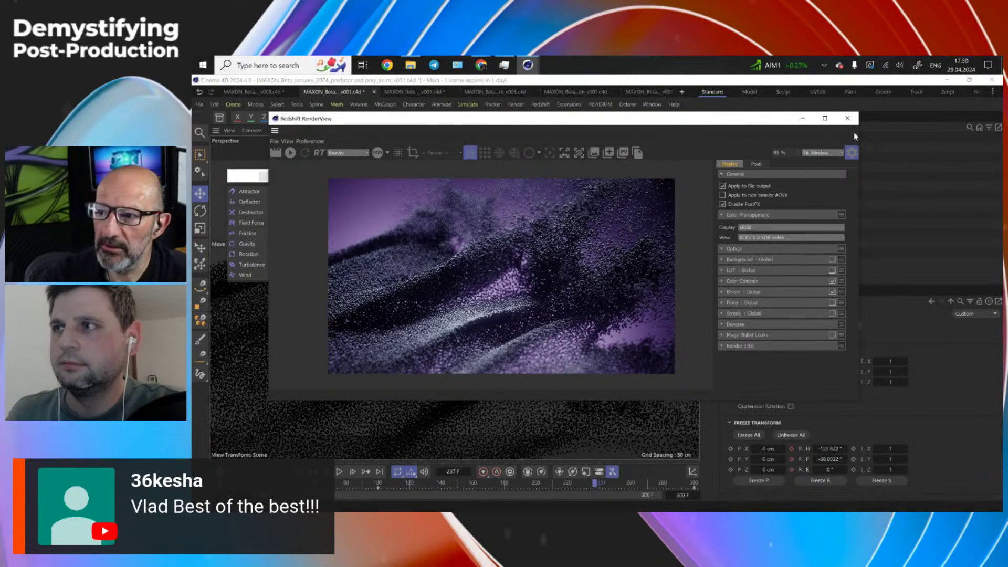
pyautogui.click(848, 118)
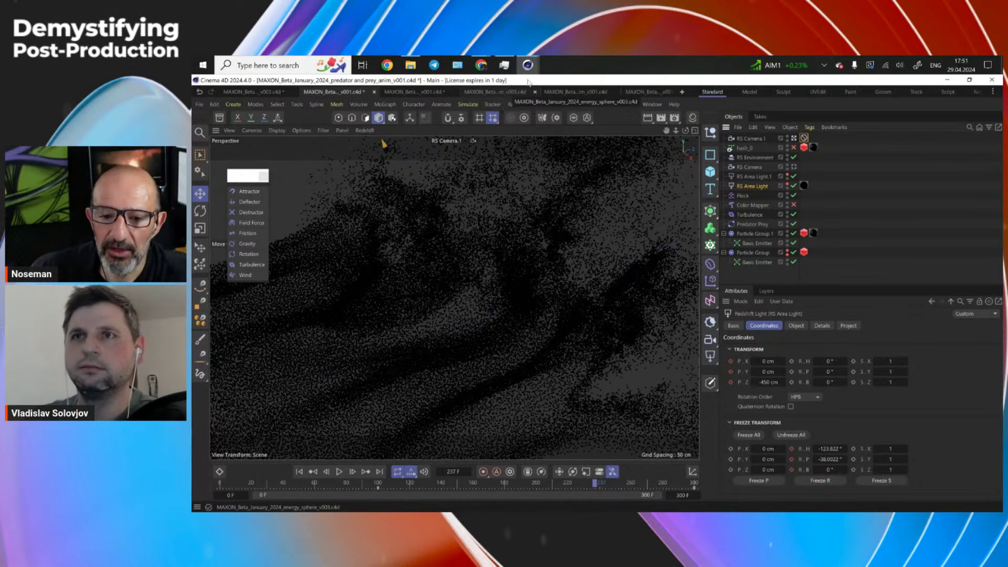
# - Reopen the Redshift RenderView and make it narrow enough to leave the object list uncovered
pyautogui.click(539, 105)
pyautogui.click(564, 181)
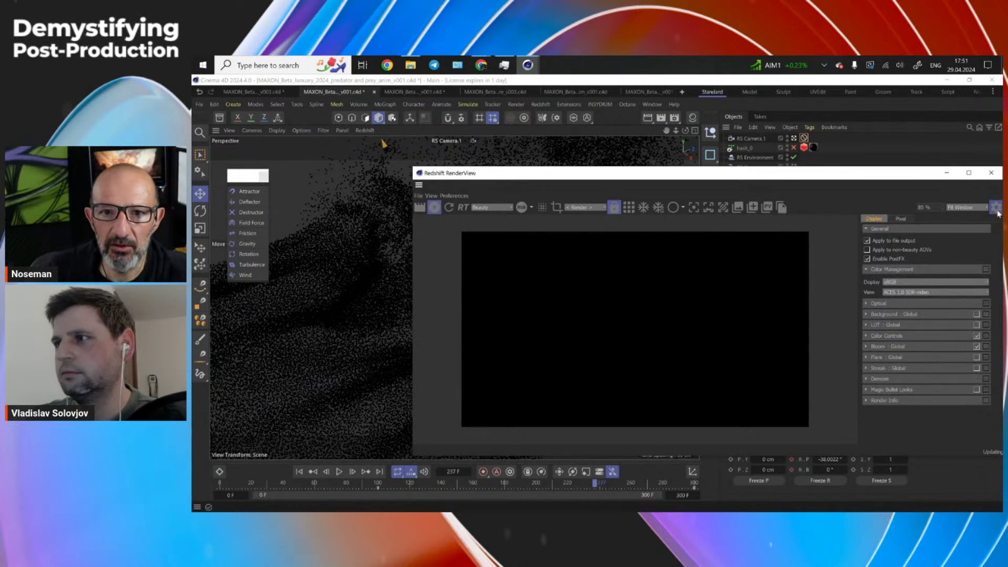
pyautogui.moveTo(899, 176); pyautogui.dragTo(740, 143)
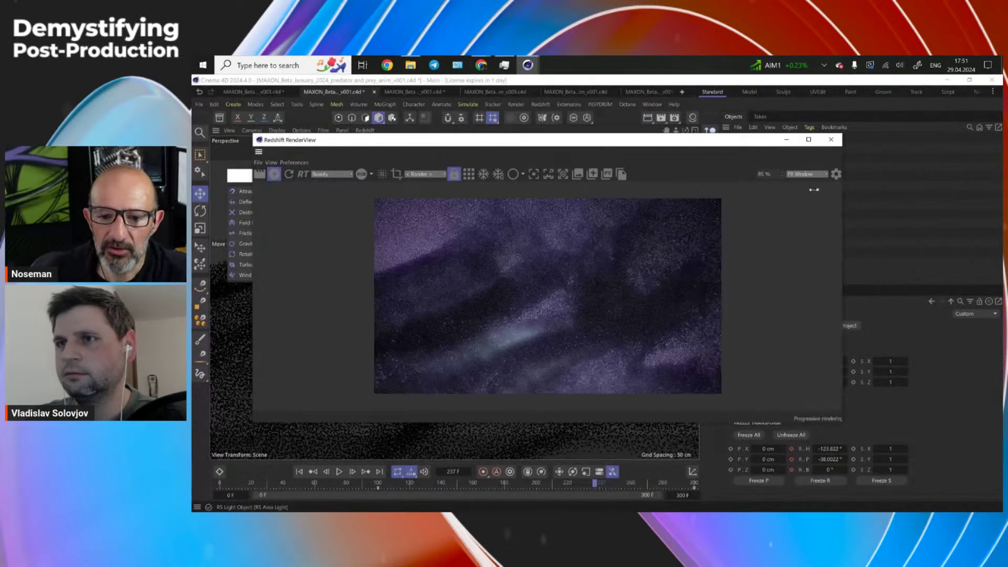
pyautogui.moveTo(844, 207); pyautogui.dragTo(643, 207)
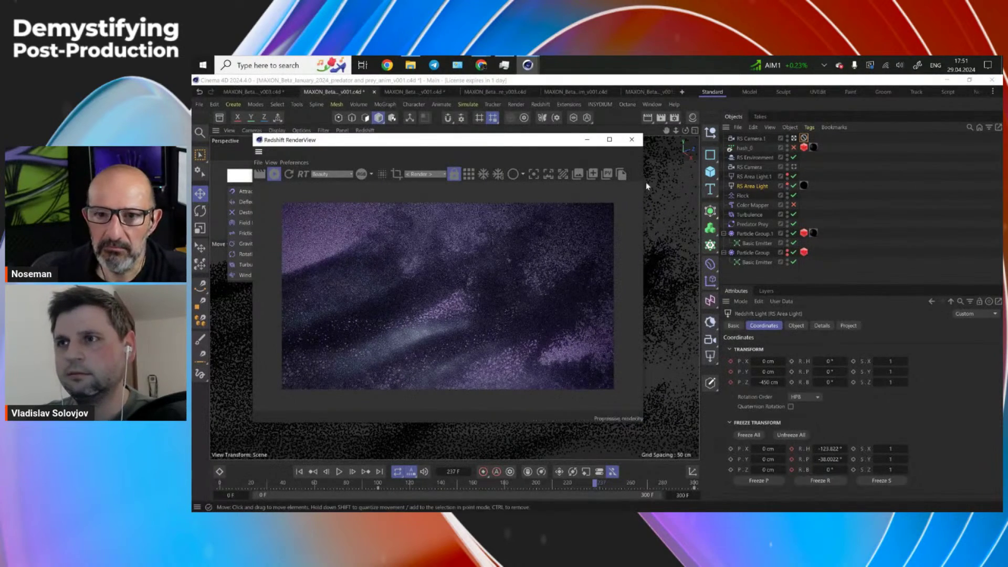
# - Remove the protection tag from RS Camera.1 and reframe the camera's view of the particles
pyautogui.click(850, 179)
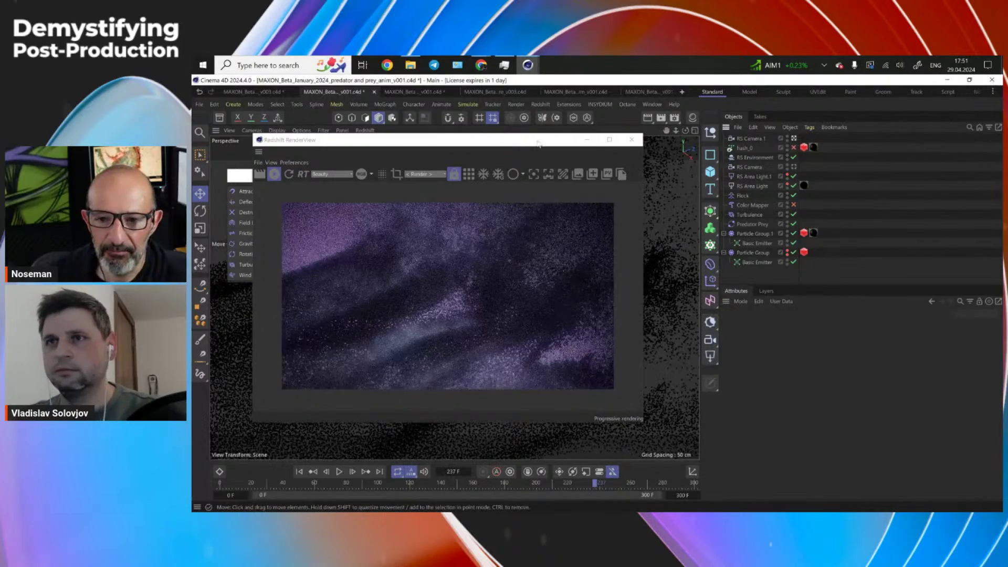
pyautogui.moveTo(531, 146); pyautogui.dragTo(511, 184)
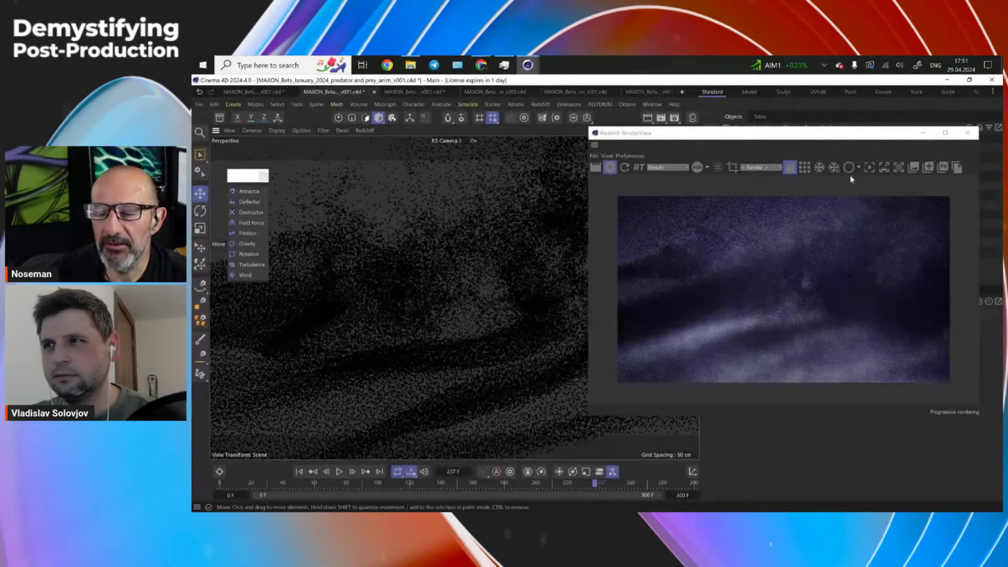
pyautogui.click(835, 139)
pyautogui.moveTo(834, 139); pyautogui.dragTo(572, 142)
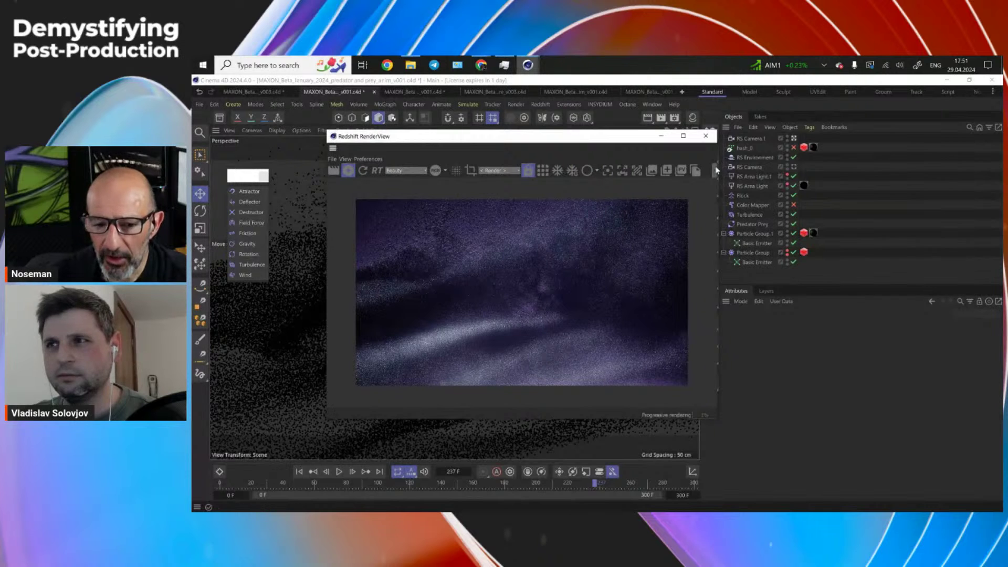
# - Widen the render view to reach its display settings, turn off Bloom, and narrow the window again
pyautogui.moveTo(718, 166); pyautogui.dragTo(874, 167)
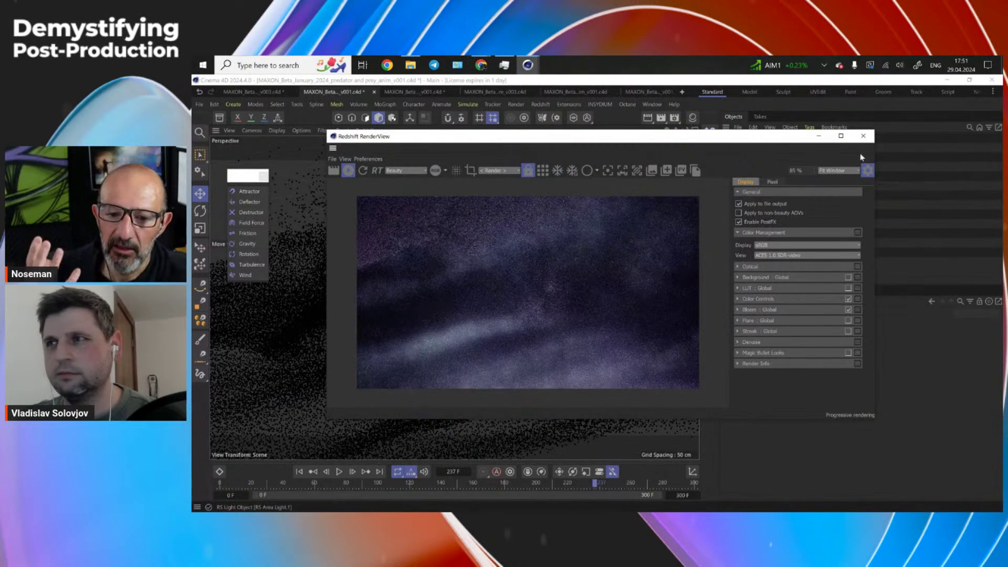
pyautogui.click(847, 309)
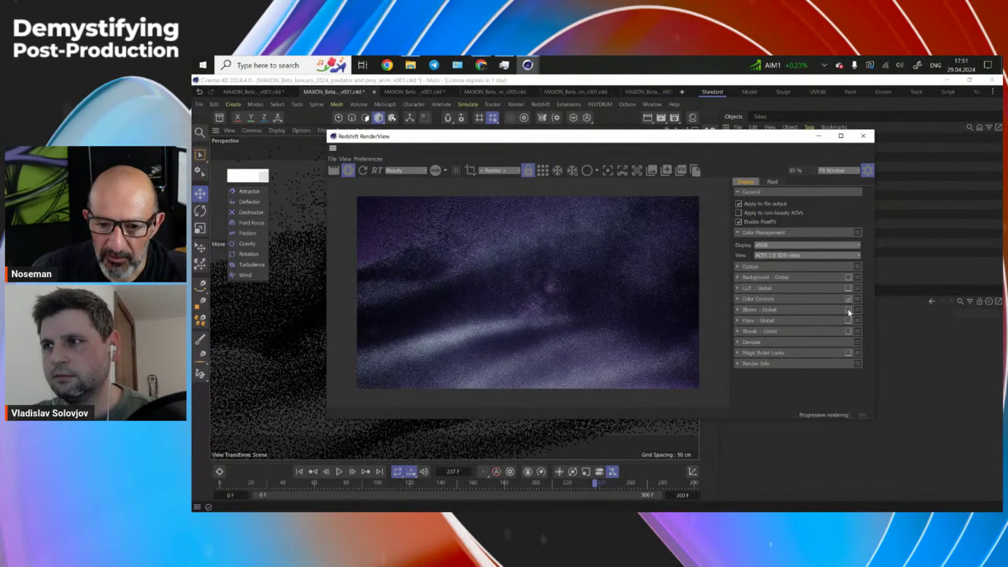
pyautogui.moveTo(874, 253); pyautogui.dragTo(708, 253)
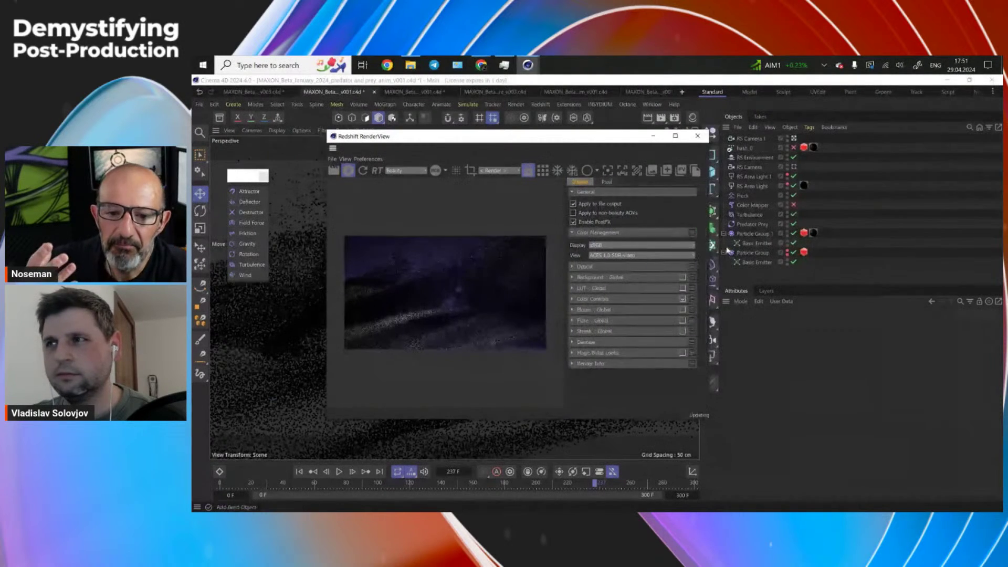
# - Select RS Camera.1 and set its optical focus distance to about 417.73 cm, inspecting the focus in the render
pyautogui.click(749, 139)
pyautogui.click(822, 326)
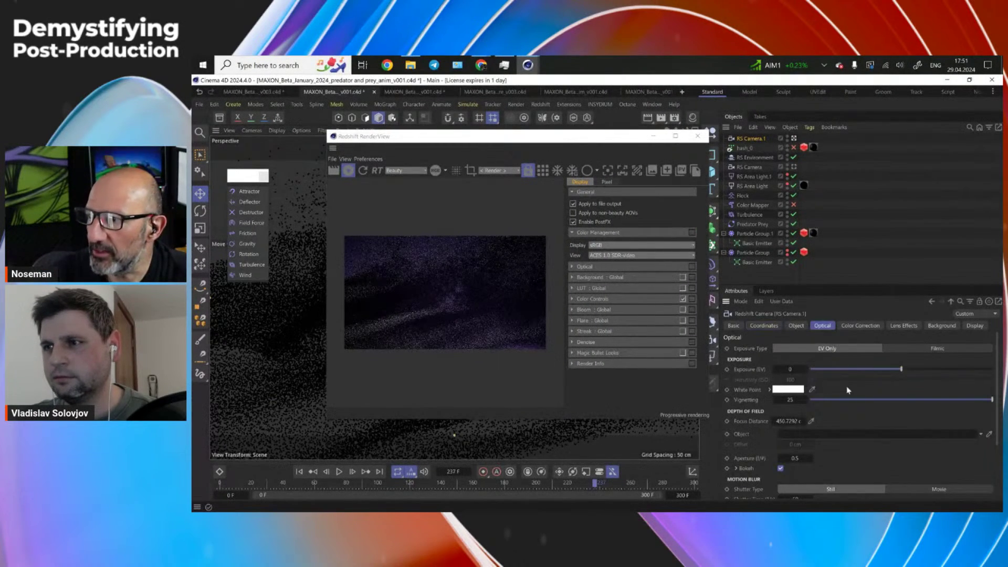
pyautogui.moveTo(785, 423); pyautogui.dragTo(781, 424)
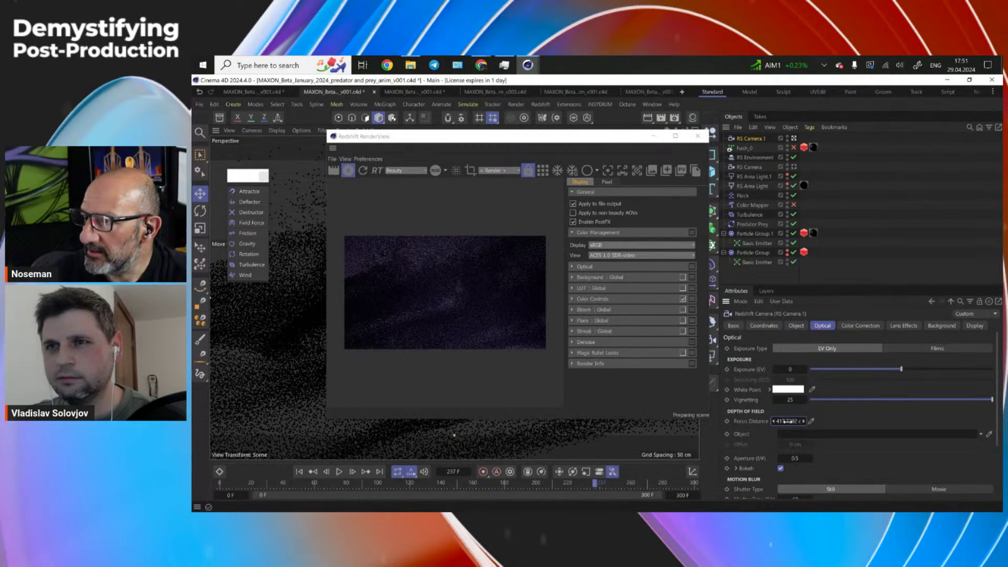
pyautogui.scroll(5, 452, 299)
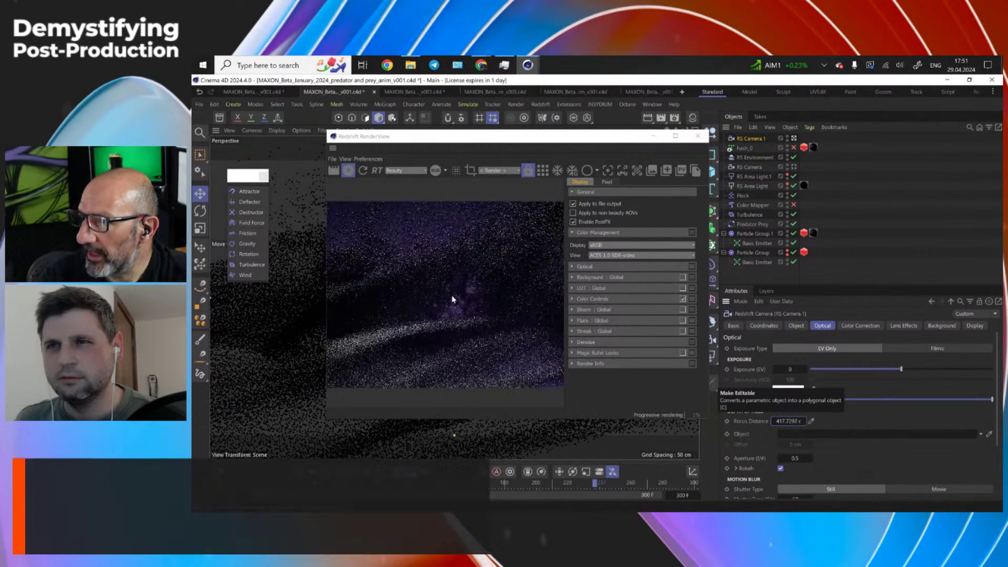
pyautogui.scroll(-2, 452, 299)
pyautogui.scroll(-3, 463, 297)
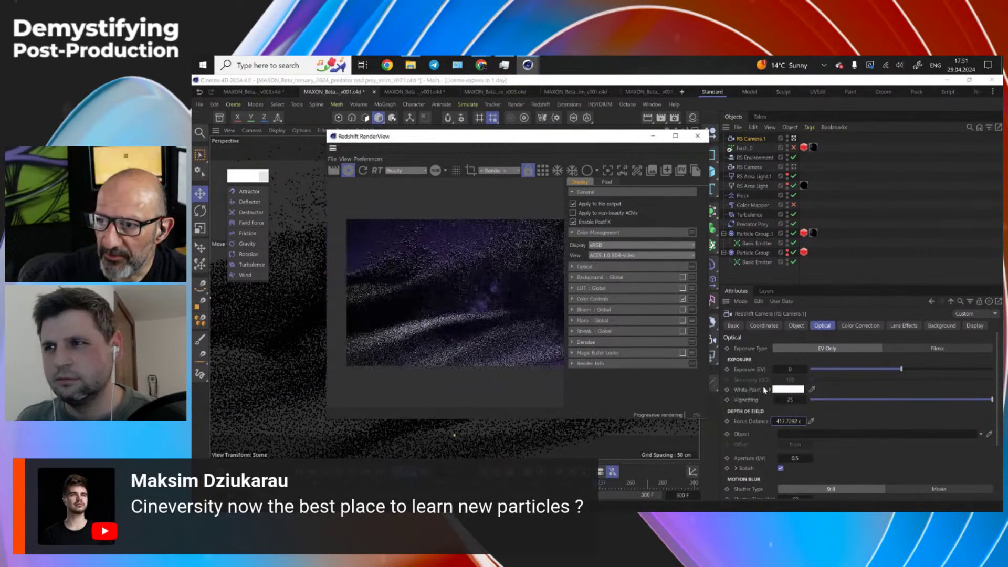
# - Pick the camera's focus distance from the particles in the near part of the viewport
pyautogui.click(810, 422)
pyautogui.click(316, 374)
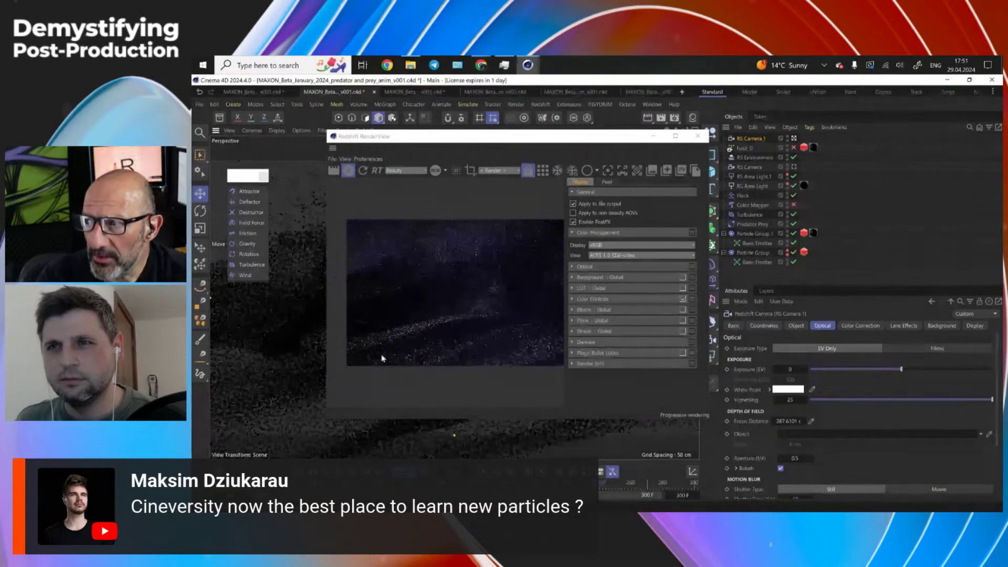
pyautogui.scroll(-1, 471, 306)
pyautogui.scroll(1, 513, 322)
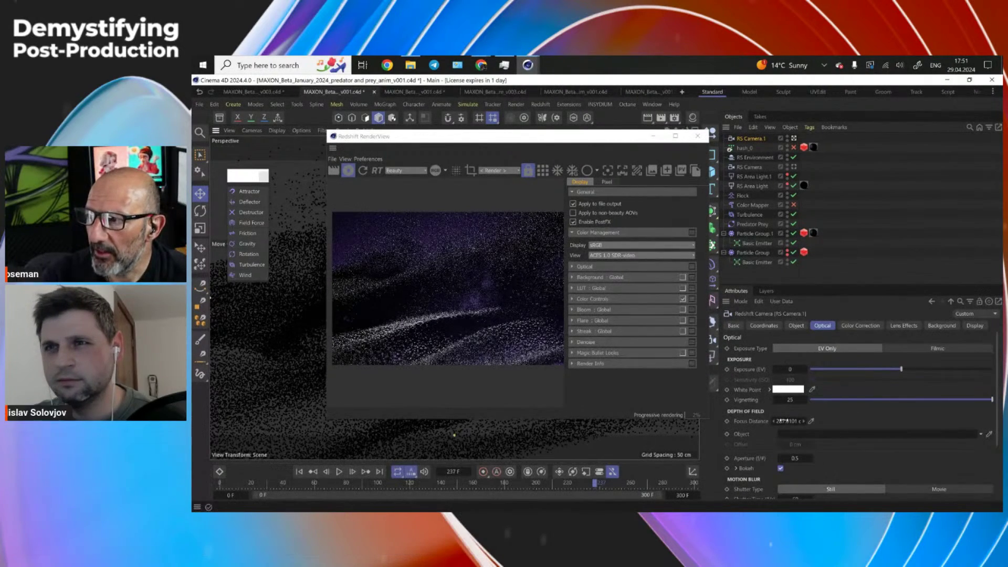
# - Adjust the camera's focus distance to about 321.61 cm
pyautogui.moveTo(785, 422); pyautogui.dragTo(790, 422)
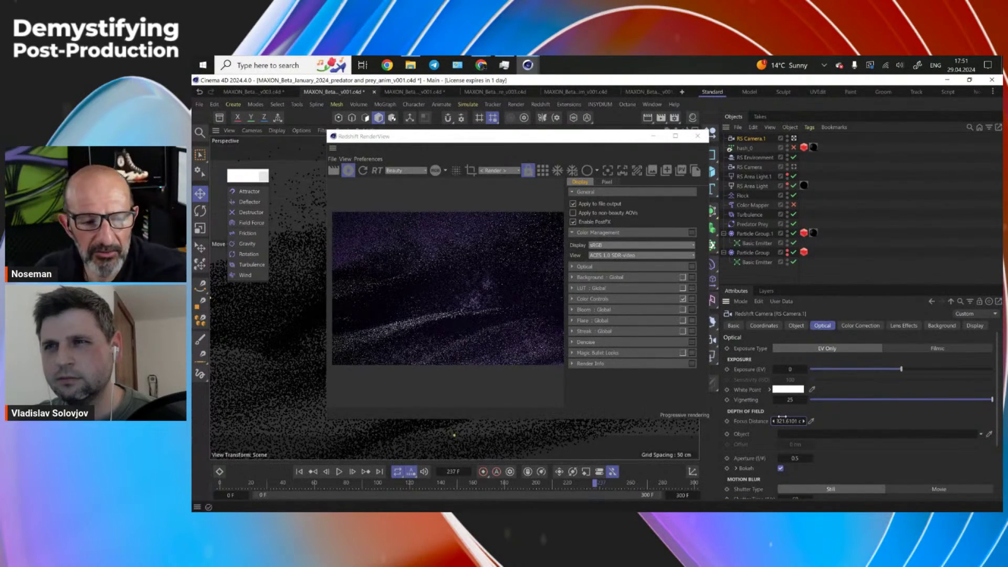
pyautogui.scroll(-1, 498, 275)
pyautogui.scroll(1, 502, 255)
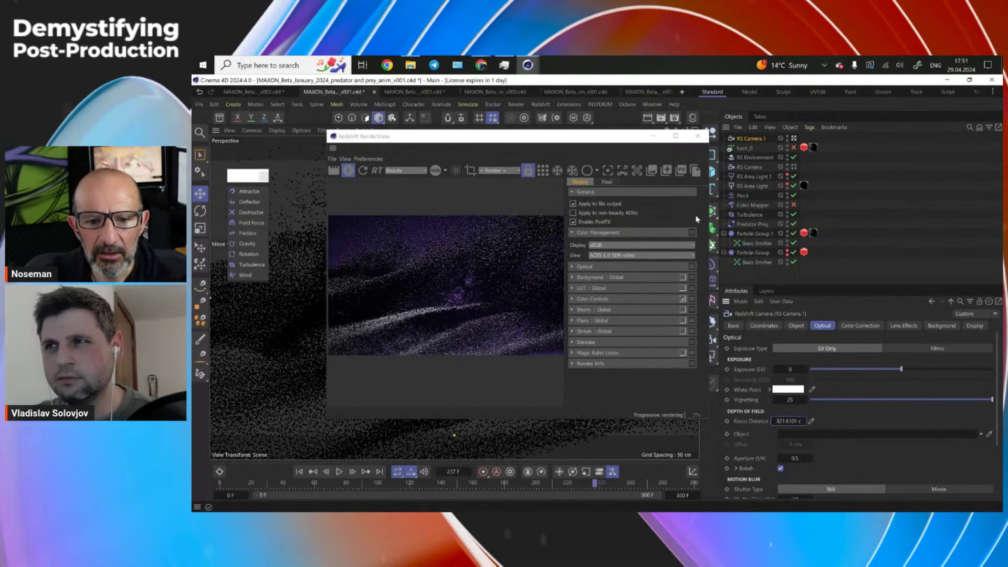
# - Widen the render view window, reposition it, and limit rendering to a region over the central particle streak
pyautogui.click(709, 201)
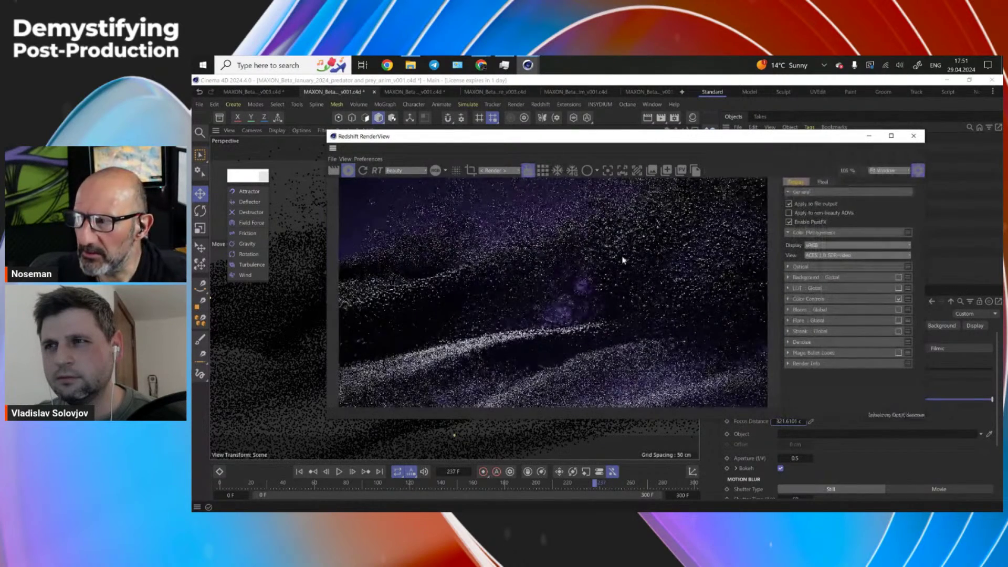
pyautogui.moveTo(655, 130); pyautogui.dragTo(790, 117)
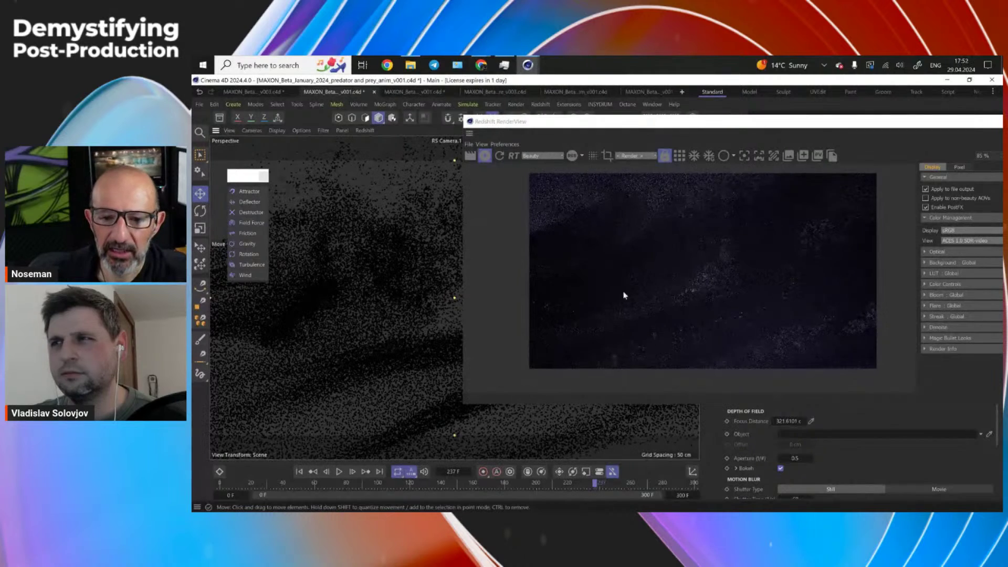
pyautogui.click(607, 156)
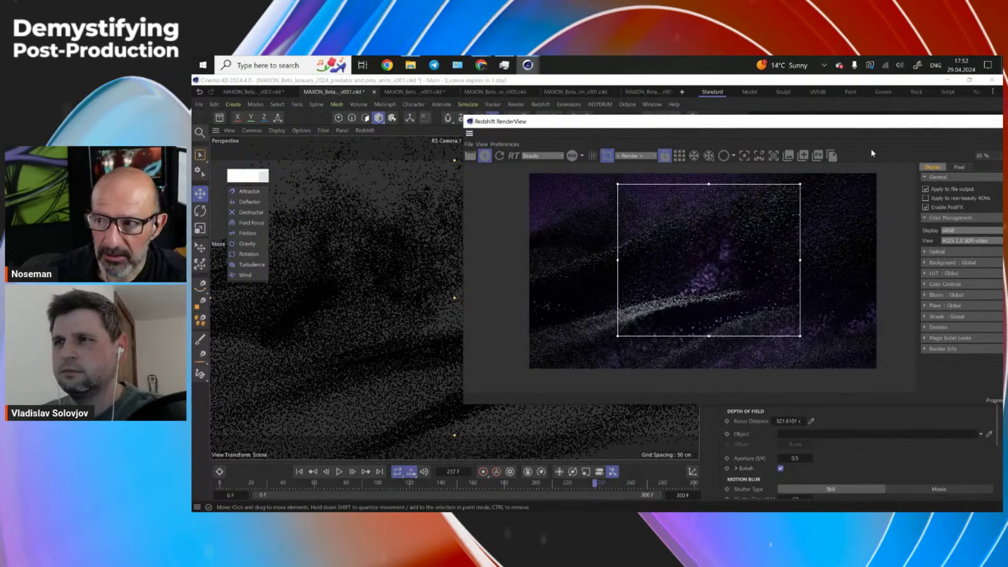
pyautogui.scroll(1, 808, 229)
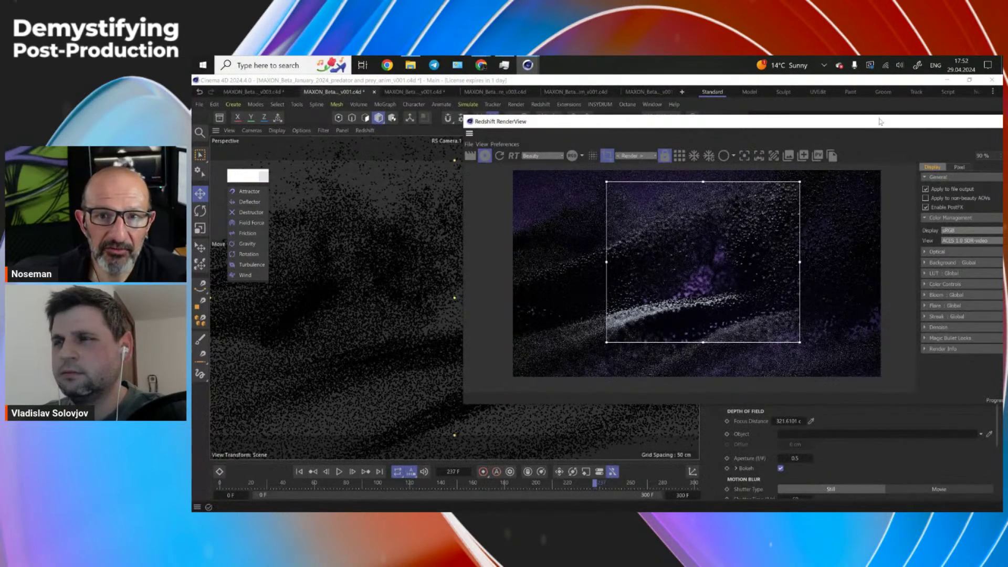
pyautogui.moveTo(880, 122); pyautogui.dragTo(648, 119)
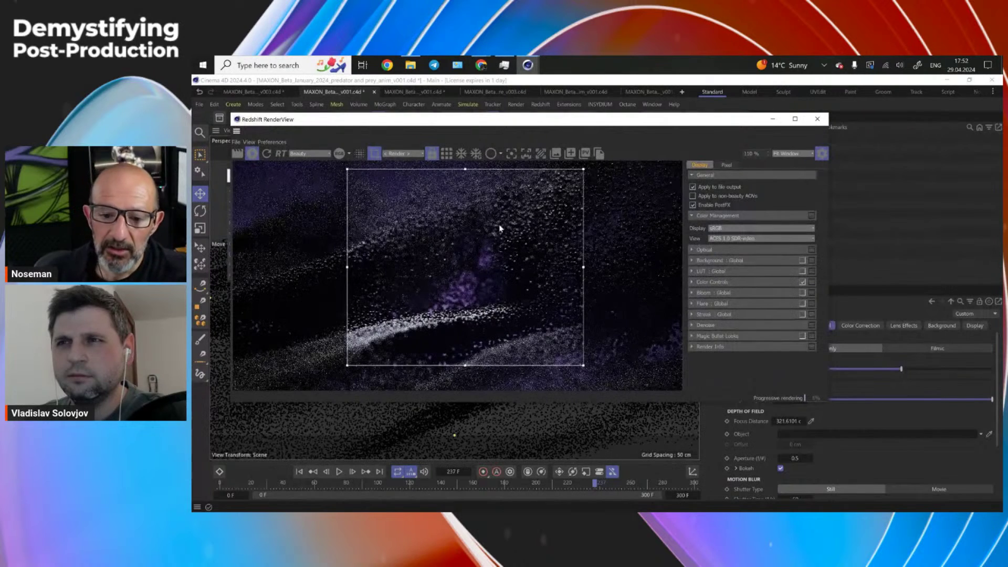
pyautogui.scroll(-1, 499, 228)
pyautogui.scroll(-3, 499, 227)
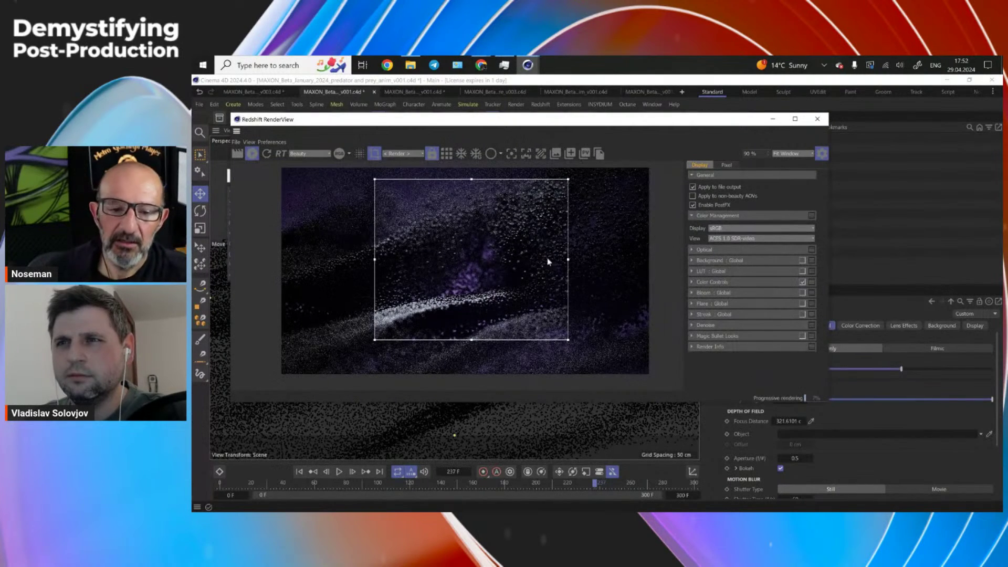
# - Enlarge the render region to cover almost the whole frame, and turn region rendering off
pyautogui.moveTo(569, 340); pyautogui.dragTo(635, 366)
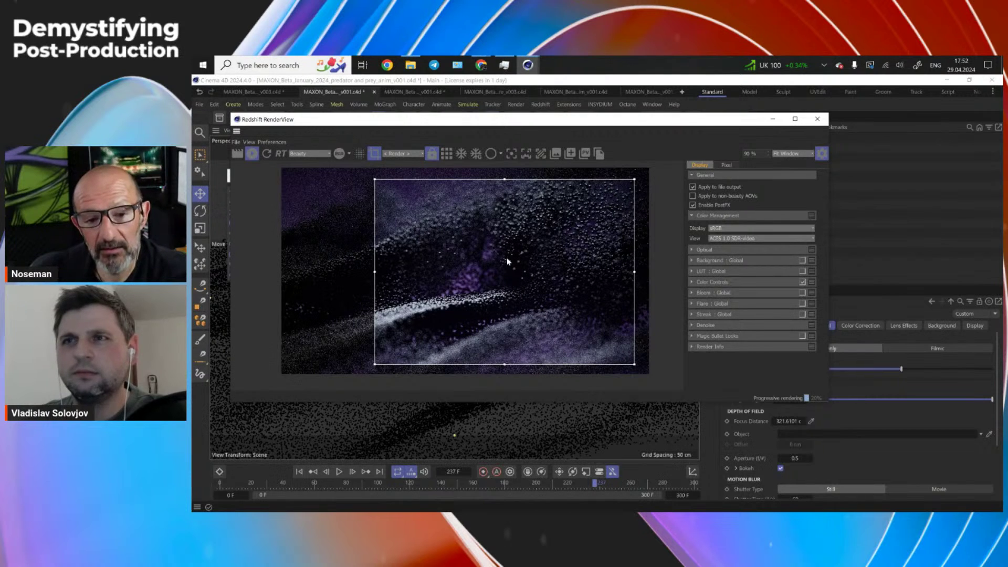
pyautogui.moveTo(375, 179); pyautogui.dragTo(282, 167)
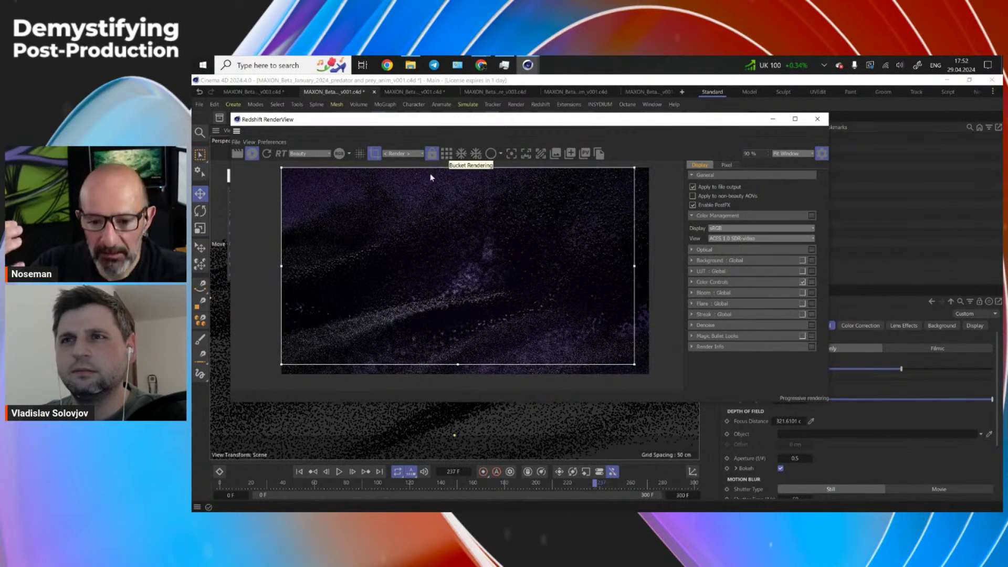
pyautogui.click(375, 155)
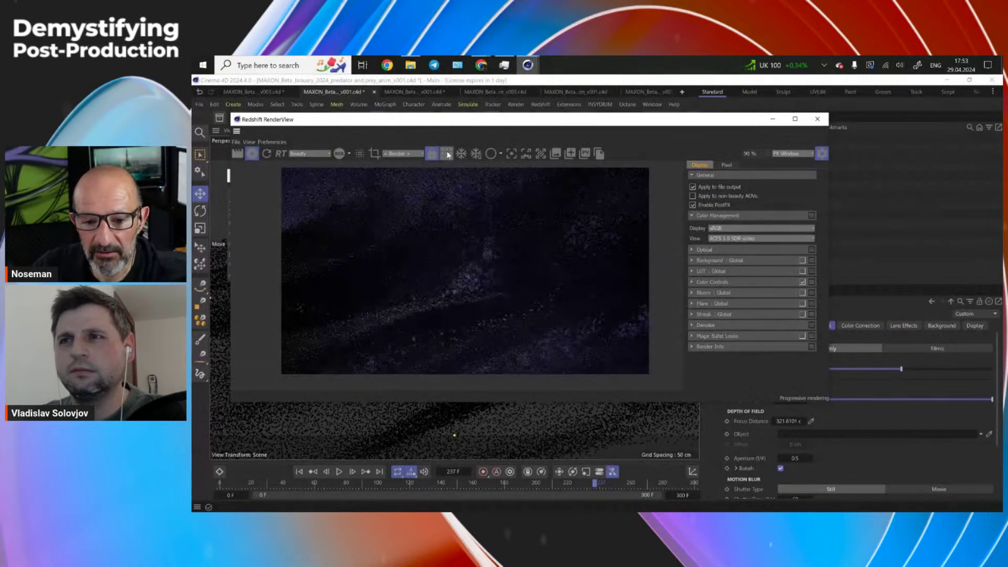
# - Try bucket rendering on the full frame and stop the interactive render
pyautogui.click(447, 153)
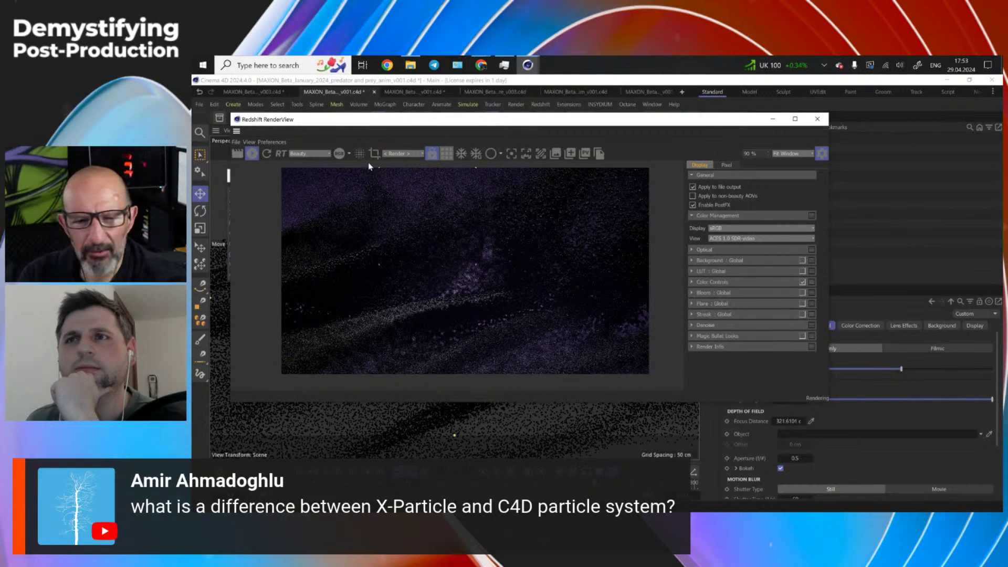
pyautogui.click(253, 153)
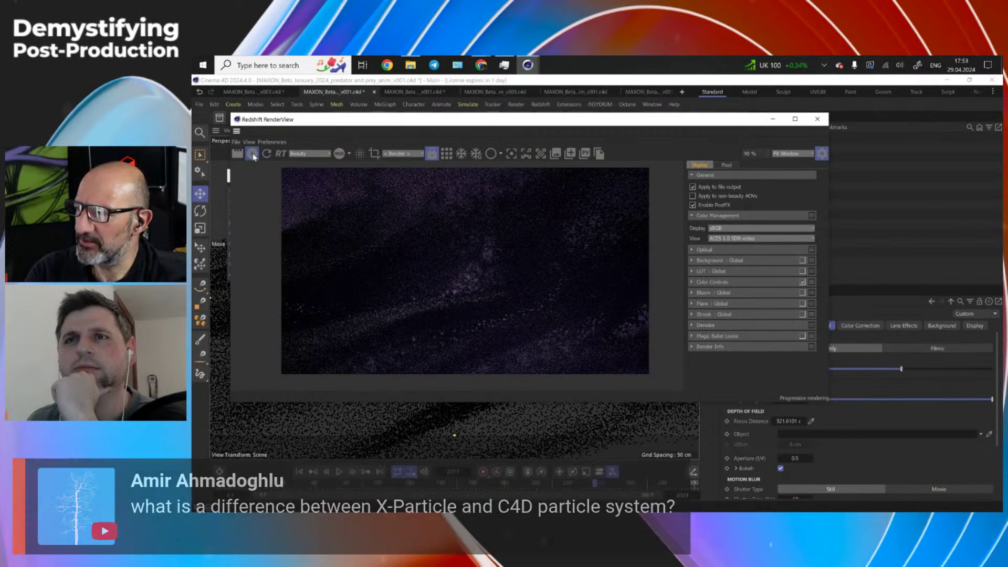
pyautogui.scroll(-2, 513, 247)
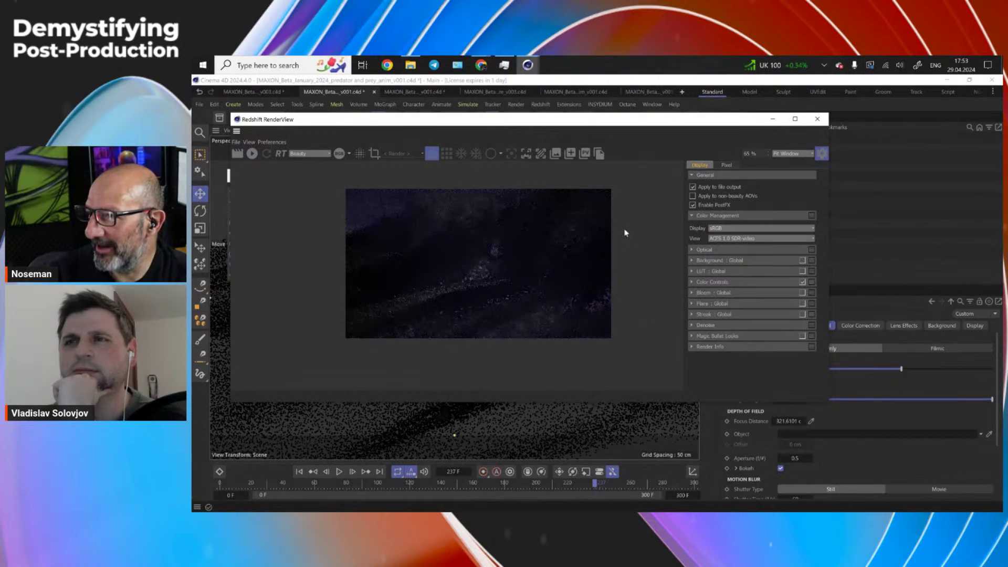
# - Narrow the render view window, turn Bloom on, and make RS Camera the active camera
pyautogui.moveTo(828, 196); pyautogui.dragTo(740, 195)
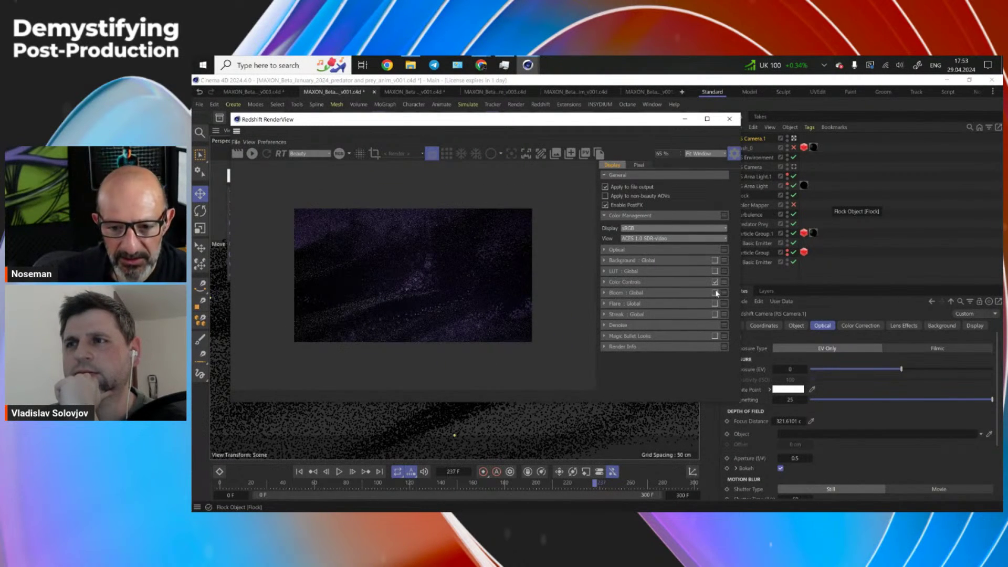
pyautogui.click(715, 293)
pyautogui.click(795, 171)
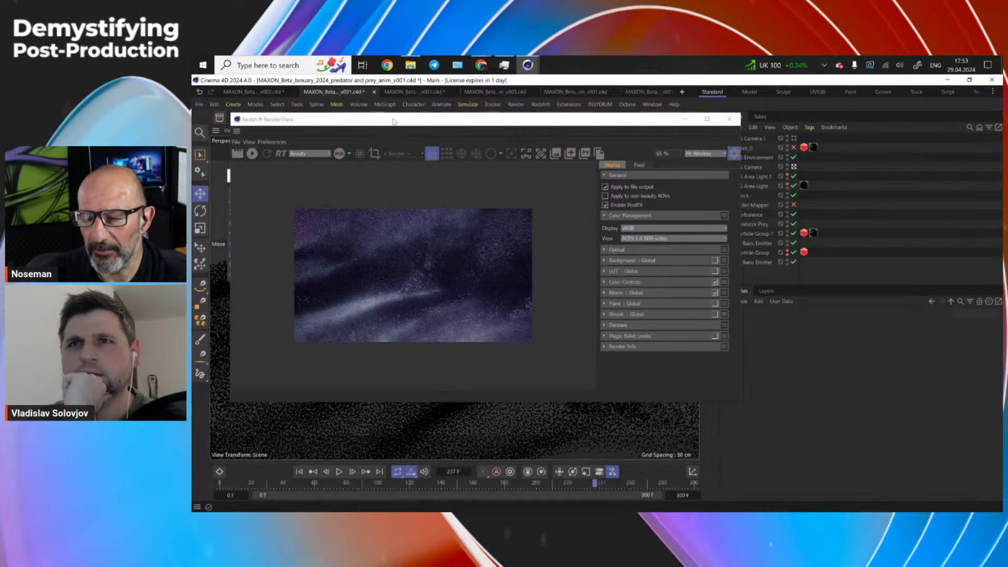
# - Move the render view aside, restart the interactive render, and go to frame 180
pyautogui.moveTo(273, 119); pyautogui.dragTo(374, 99)
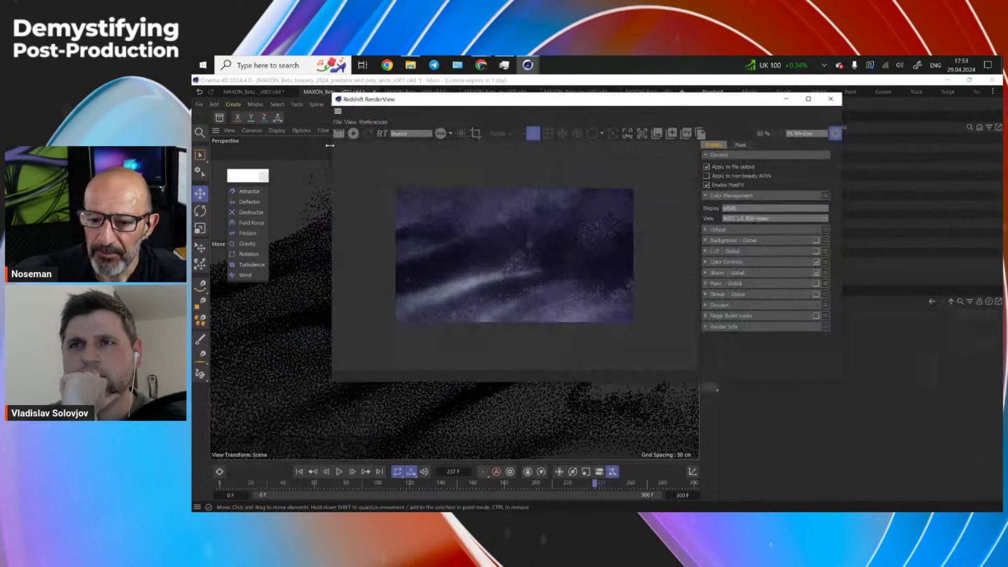
pyautogui.click(354, 133)
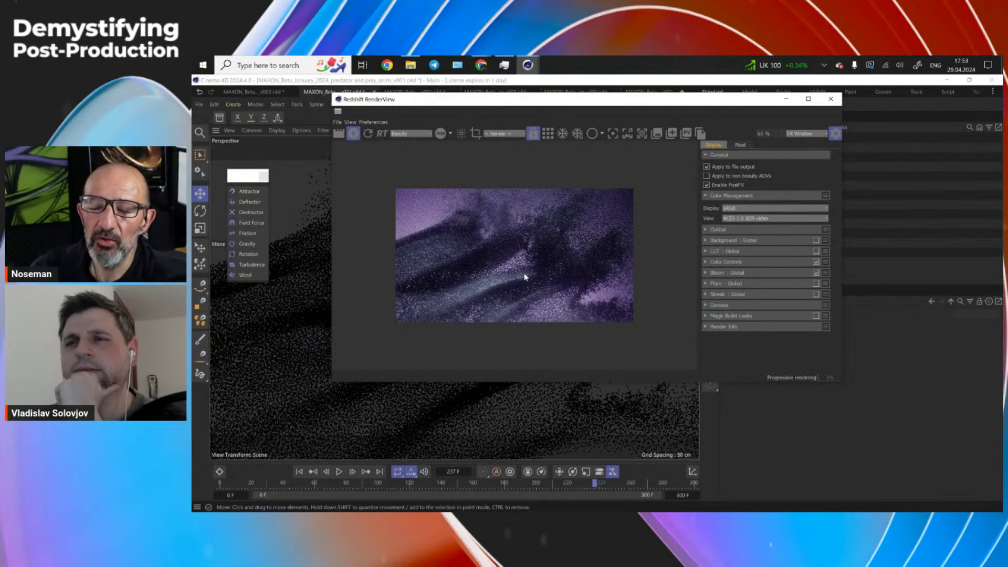
pyautogui.scroll(2, 525, 274)
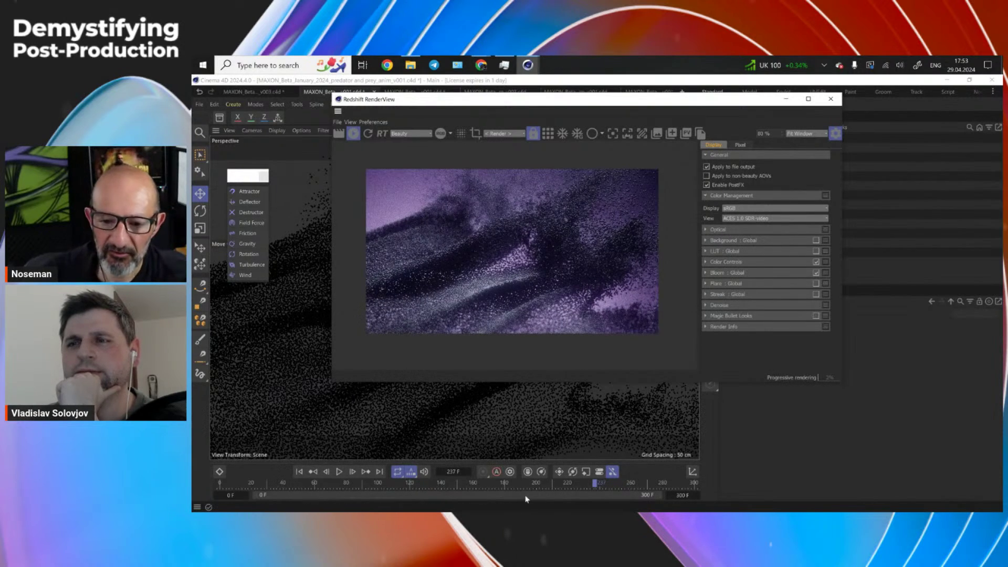
pyautogui.click(504, 482)
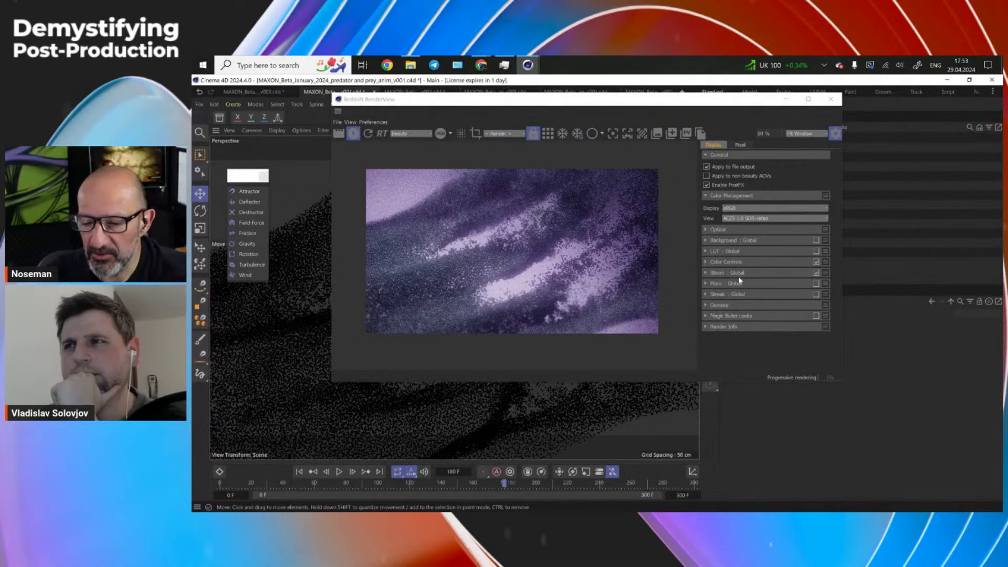
# - Set the Bloom intensity to about 0.497 and stop the interactive render once the image is inspected
pyautogui.click(706, 273)
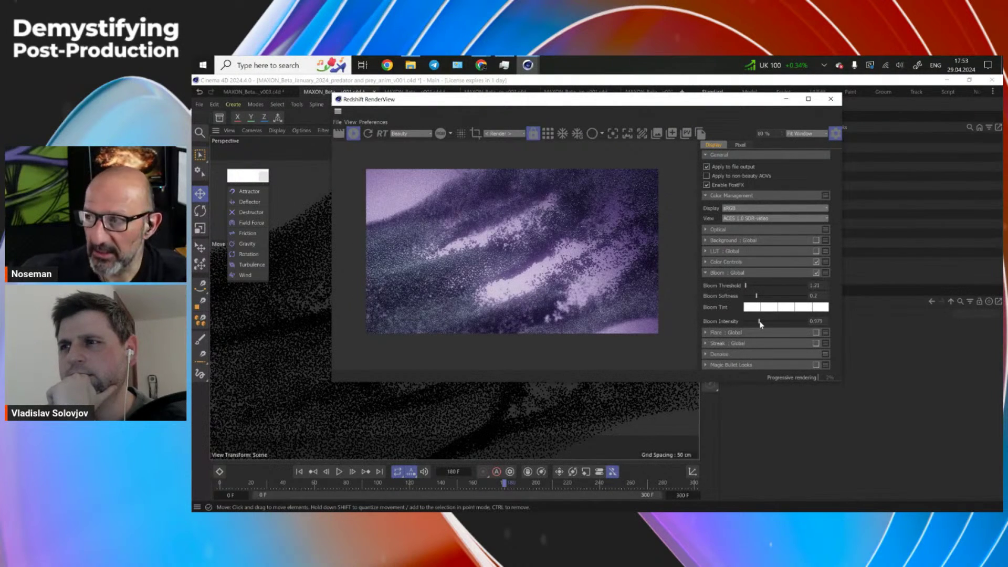
pyautogui.moveTo(759, 322); pyautogui.dragTo(752, 323)
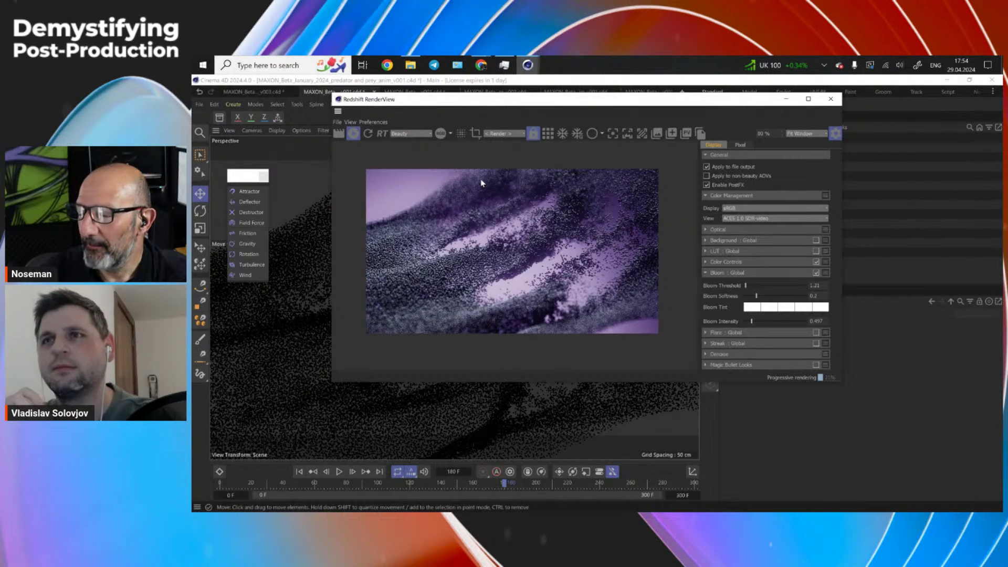
pyautogui.click(353, 133)
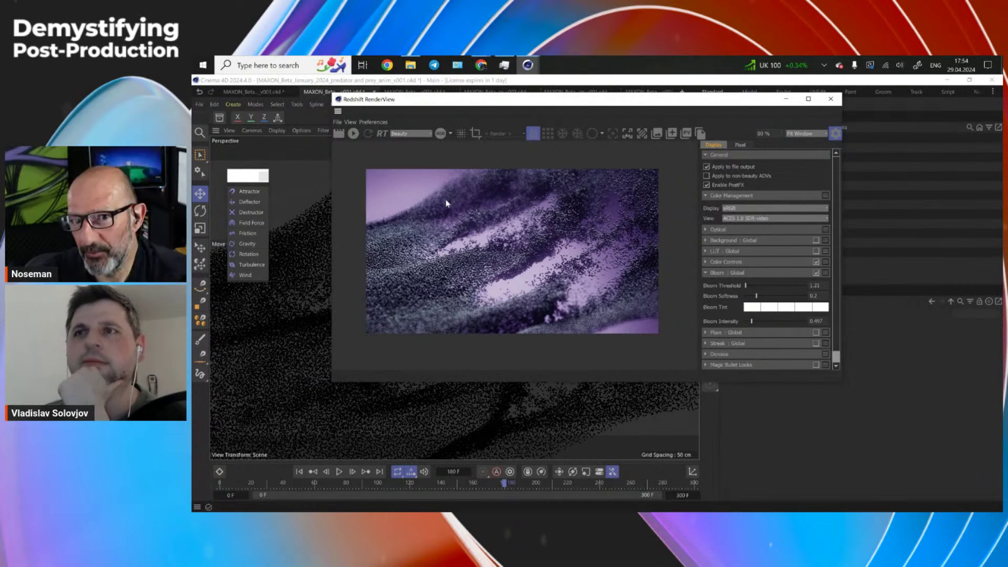
pyautogui.scroll(-1, 493, 239)
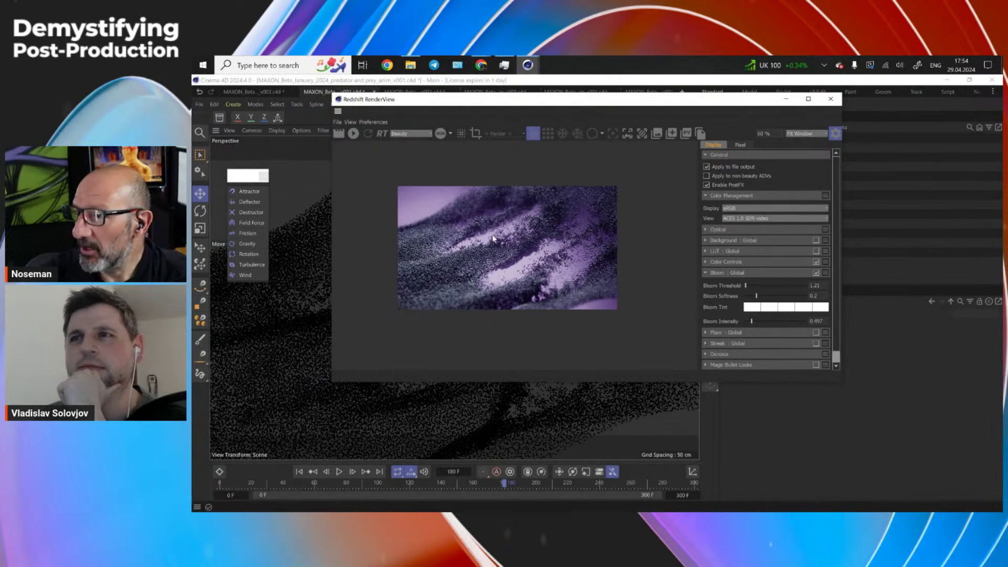
pyautogui.scroll(2, 493, 239)
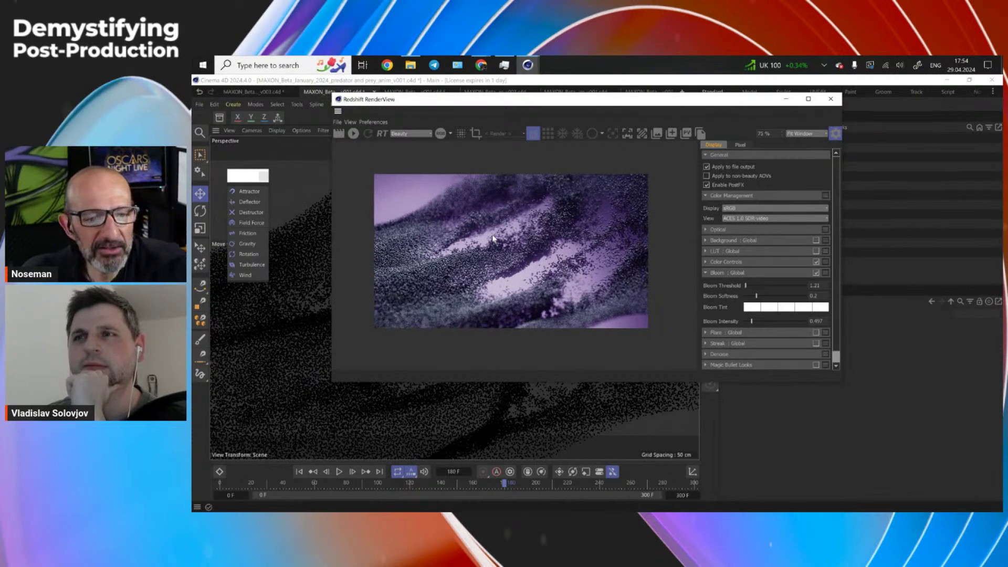
# - Close the render view and switch to the energy_sphere_v003 project
pyautogui.click(830, 99)
pyautogui.click(424, 92)
pyautogui.click(482, 92)
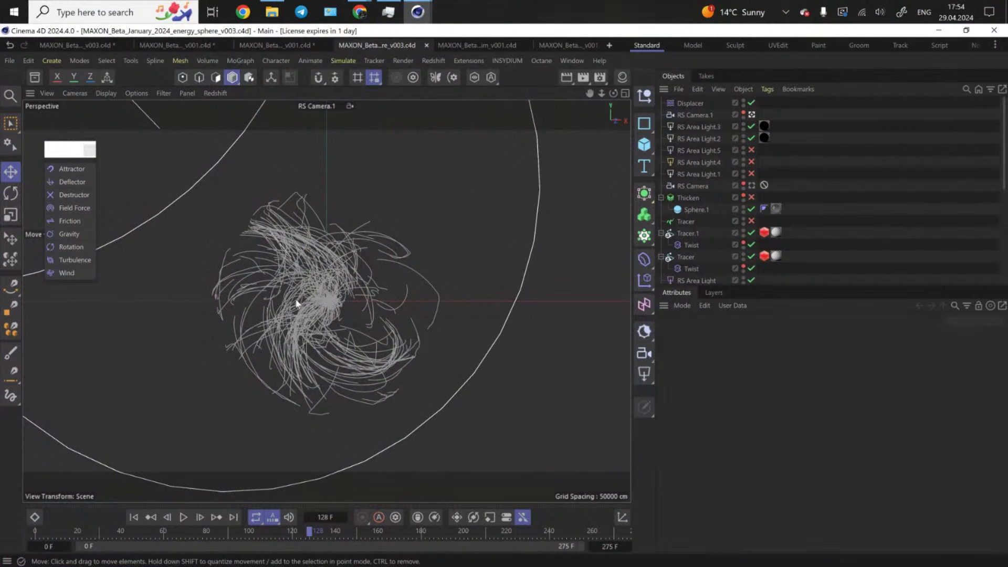
# - Play the energy sphere animation from frame 0 and stop it near frame 149
pyautogui.click(33, 535)
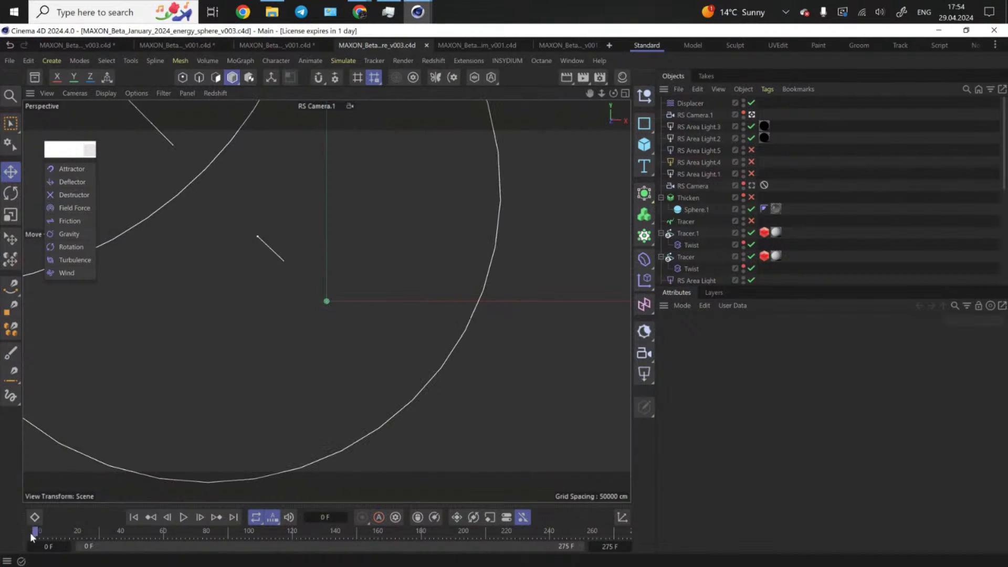
pyautogui.click(184, 518)
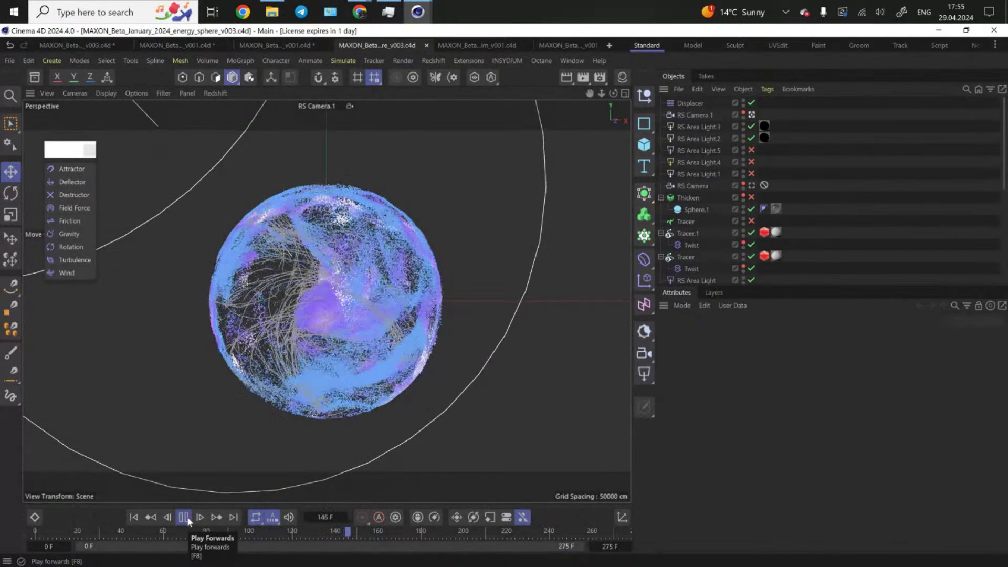
pyautogui.click(184, 517)
# - Disable Particle Group.2, Particle Group.1 and their emitters, plus the Alembic objects Tracer.1 and Tracer with their Twist deformers
pyautogui.scroll(-5, 874, 178)
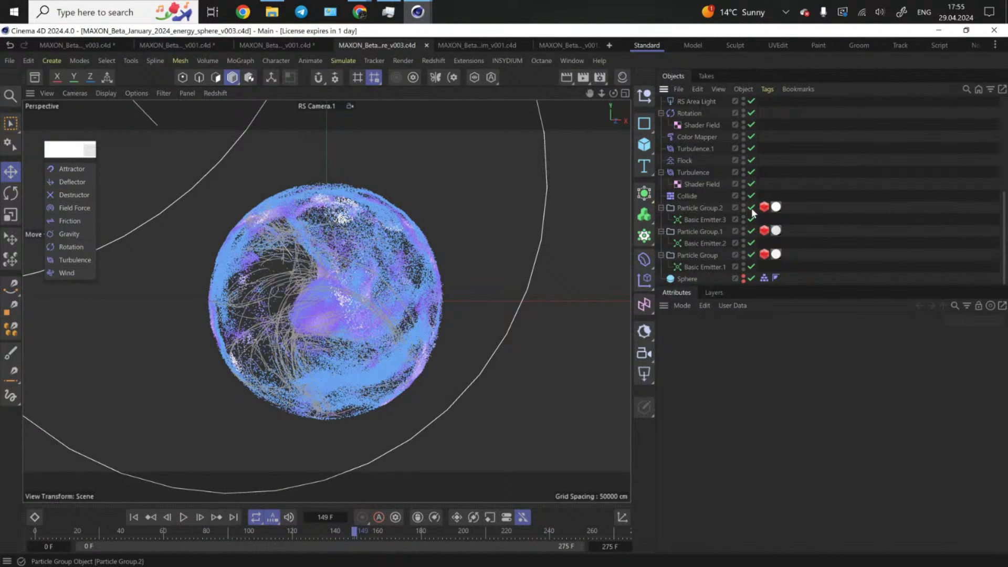
pyautogui.moveTo(752, 211); pyautogui.dragTo(751, 243)
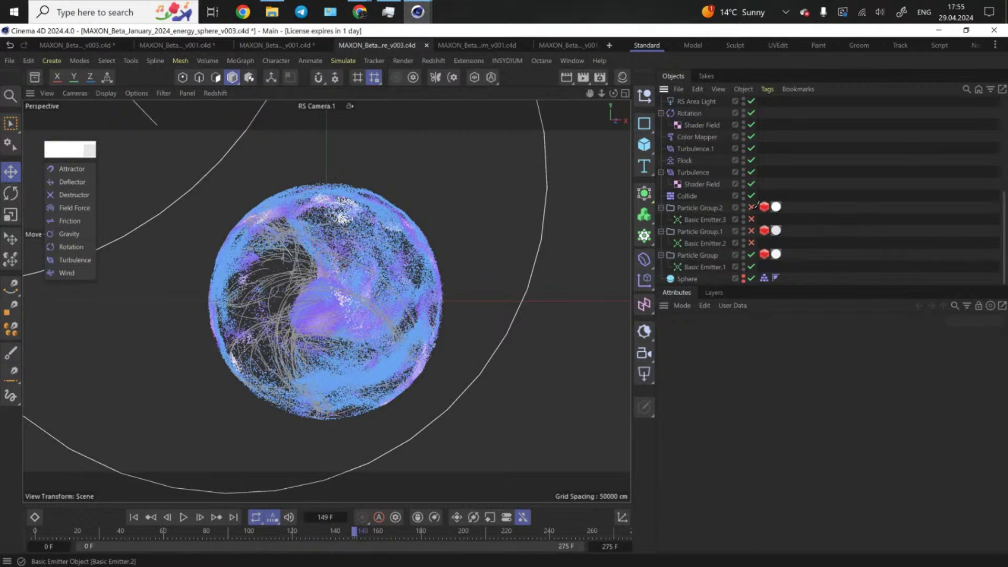
pyautogui.scroll(4, 835, 209)
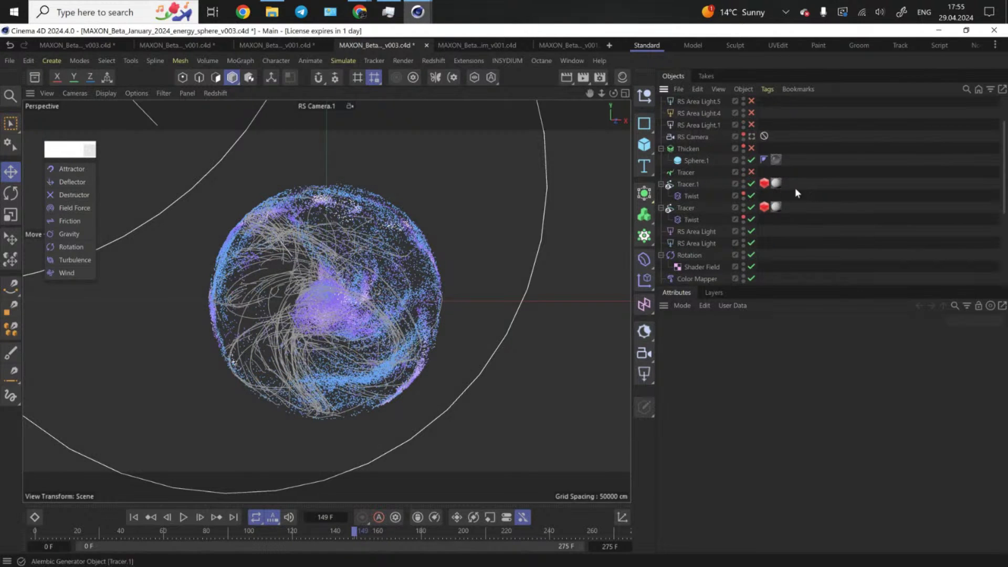
pyautogui.click(691, 183)
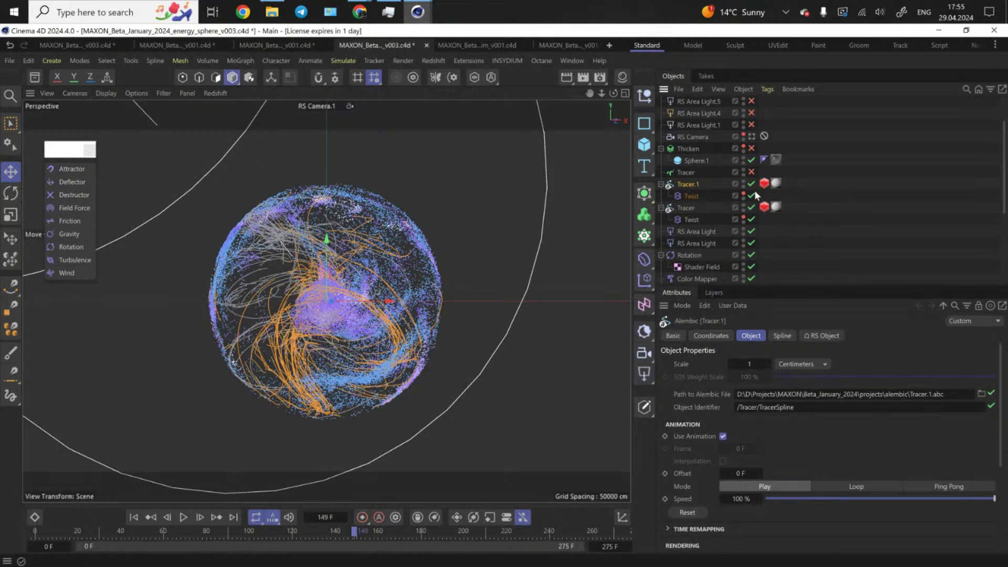
pyautogui.moveTo(752, 184); pyautogui.dragTo(754, 218)
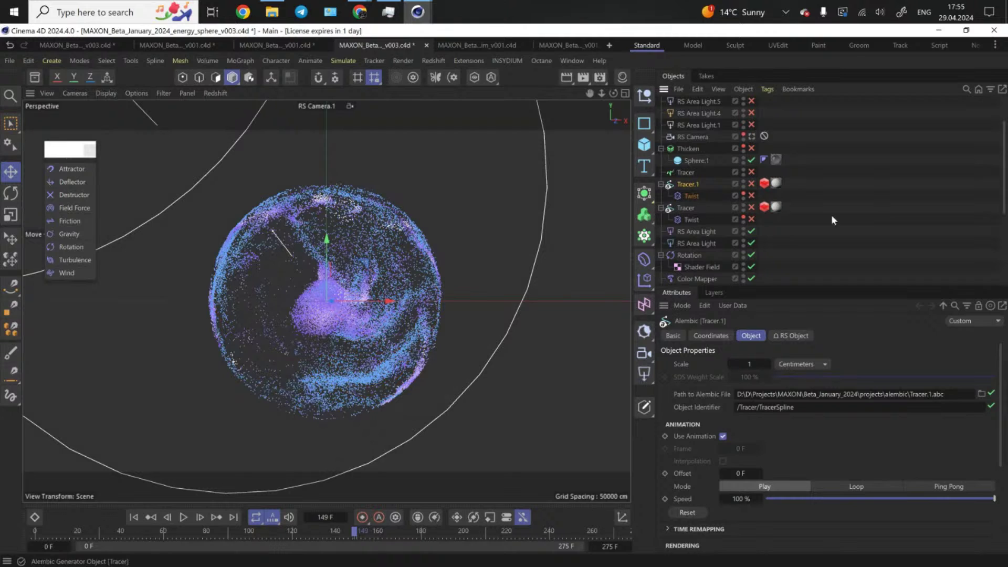
pyautogui.click(850, 220)
# - Select the remaining Particle Group and play its simulation from the first frame, stopping near frame 186
pyautogui.scroll(-5, 855, 234)
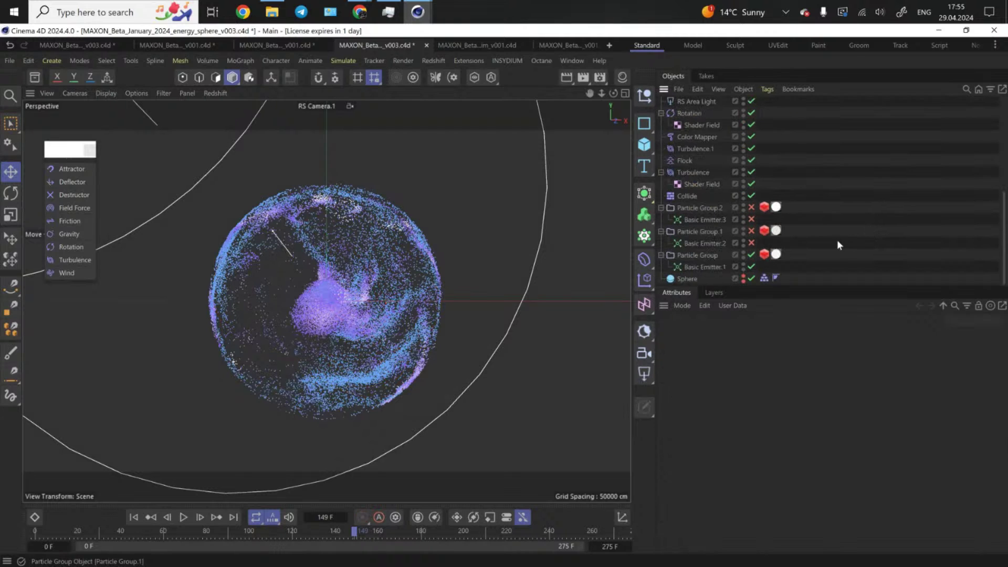
pyautogui.click(696, 254)
pyautogui.click(201, 531)
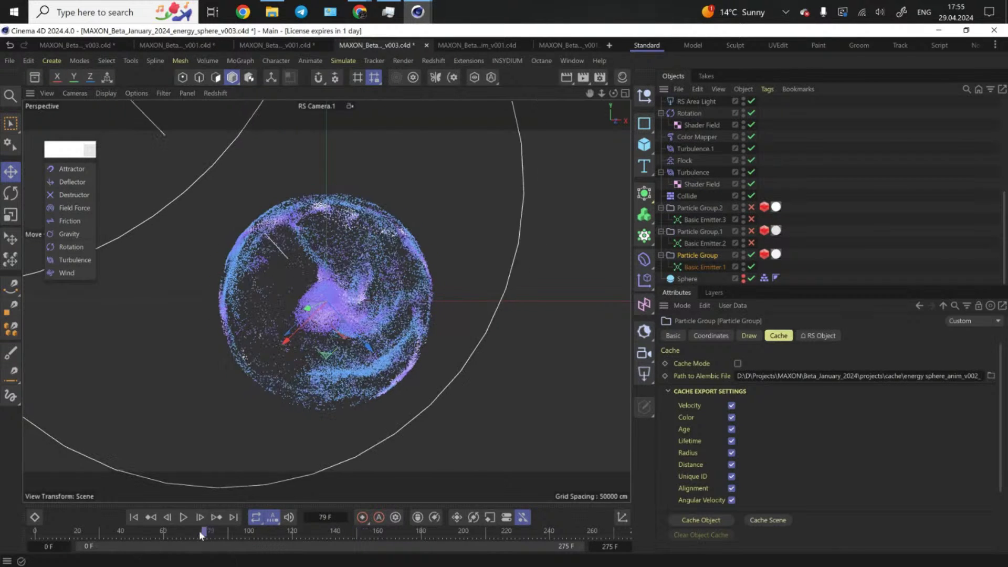
pyautogui.click(133, 517)
pyautogui.click(182, 517)
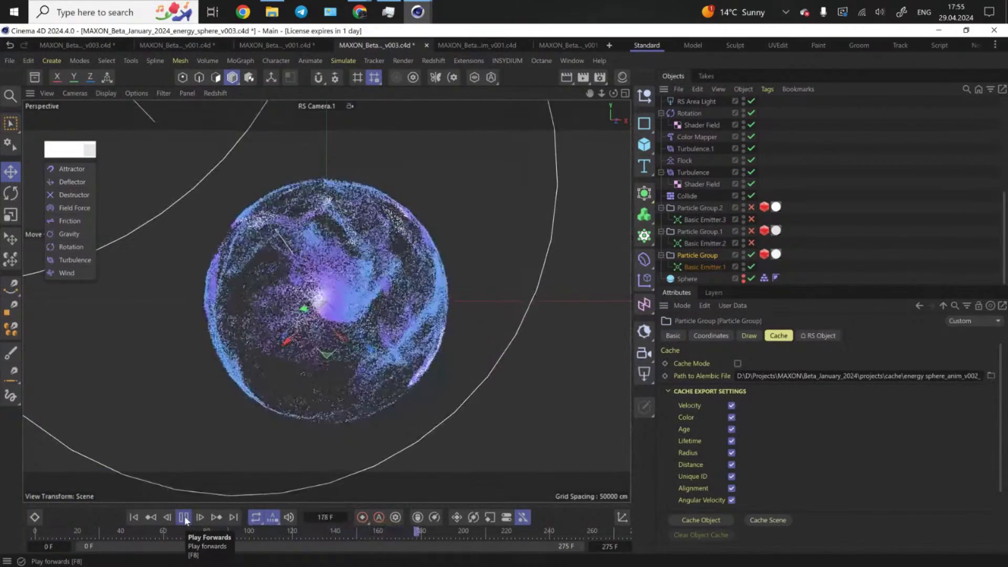
pyautogui.click(184, 517)
# - Examine the settings of the Turbulence and Turbulence.1 forces and the Color Mapper modifier
pyautogui.click(693, 172)
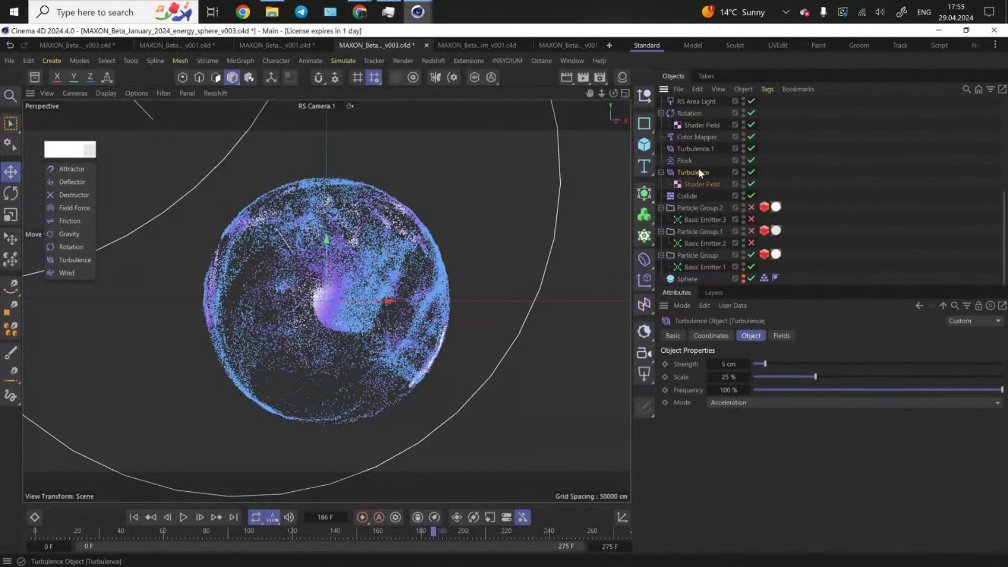
pyautogui.scroll(3, 698, 193)
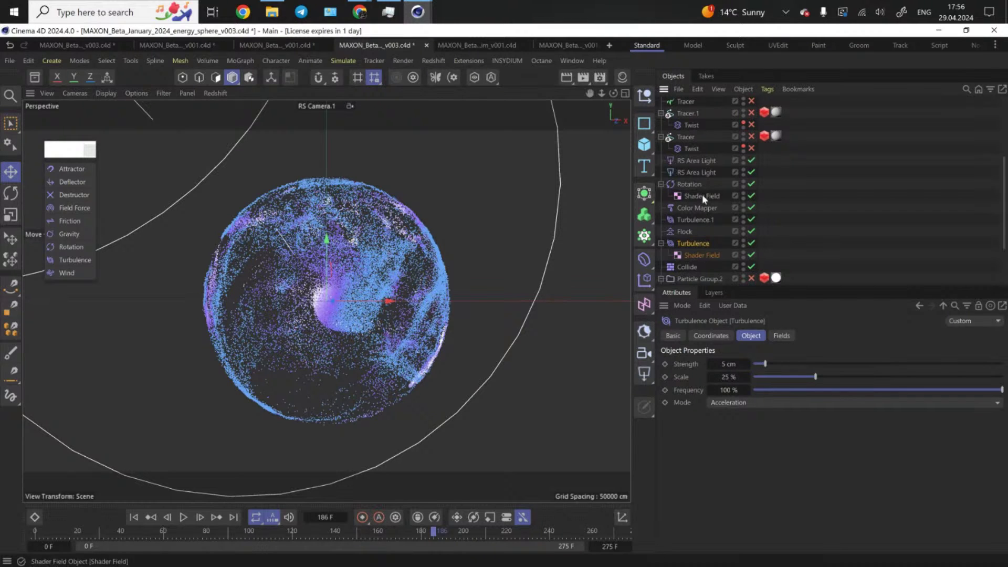
pyautogui.click(705, 220)
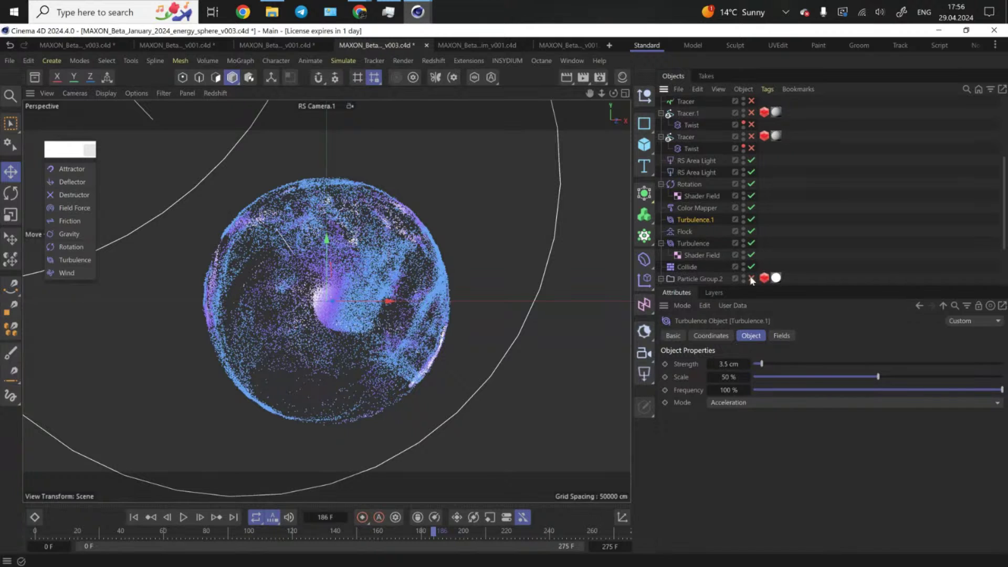
pyautogui.click(707, 208)
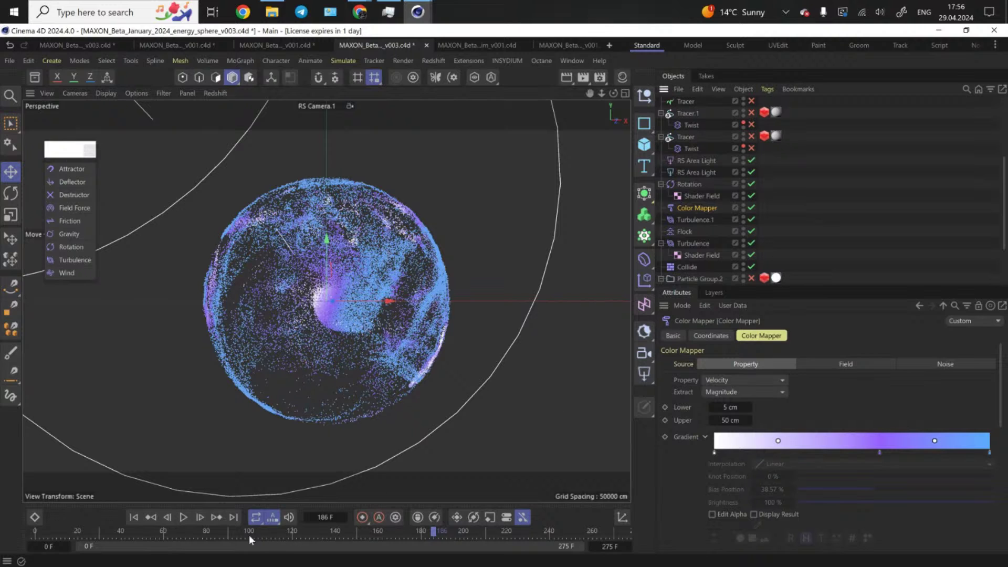
# - Play the simulation of the single Particle Group from frame 0 and stop it near frame 137
pyautogui.moveTo(249, 535); pyautogui.dragTo(35, 535)
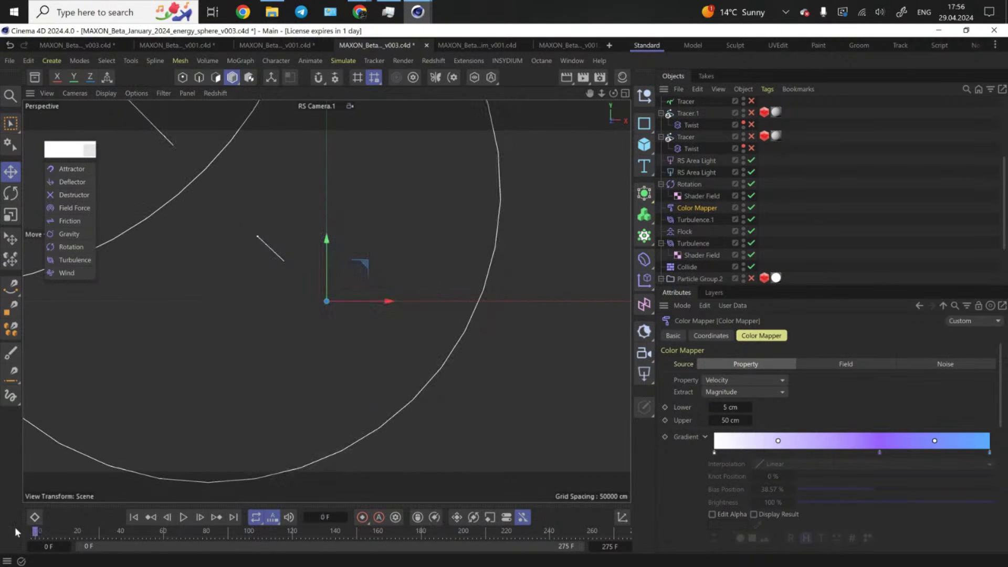
pyautogui.click(188, 518)
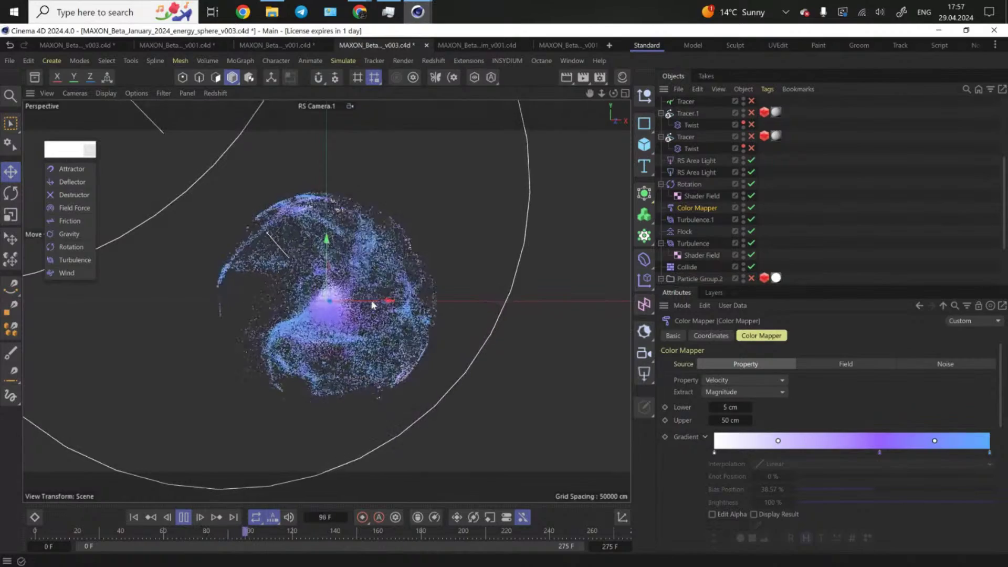
pyautogui.click(184, 518)
# - Enable Particle Group.1 with its Basic Emitter.2 and play the simulation from frame 0, stopping near frame 120
pyautogui.scroll(-3, 856, 214)
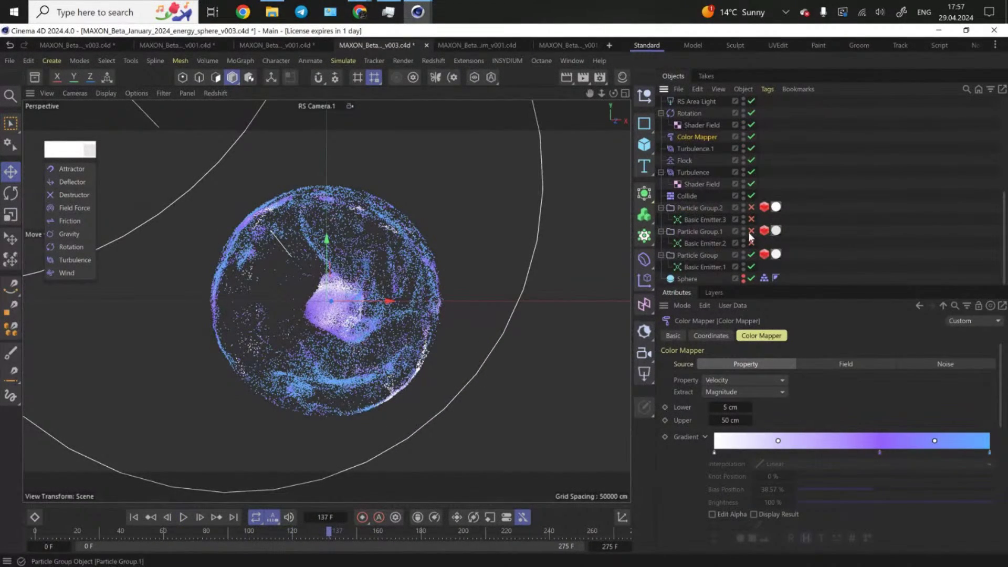
pyautogui.click(751, 232)
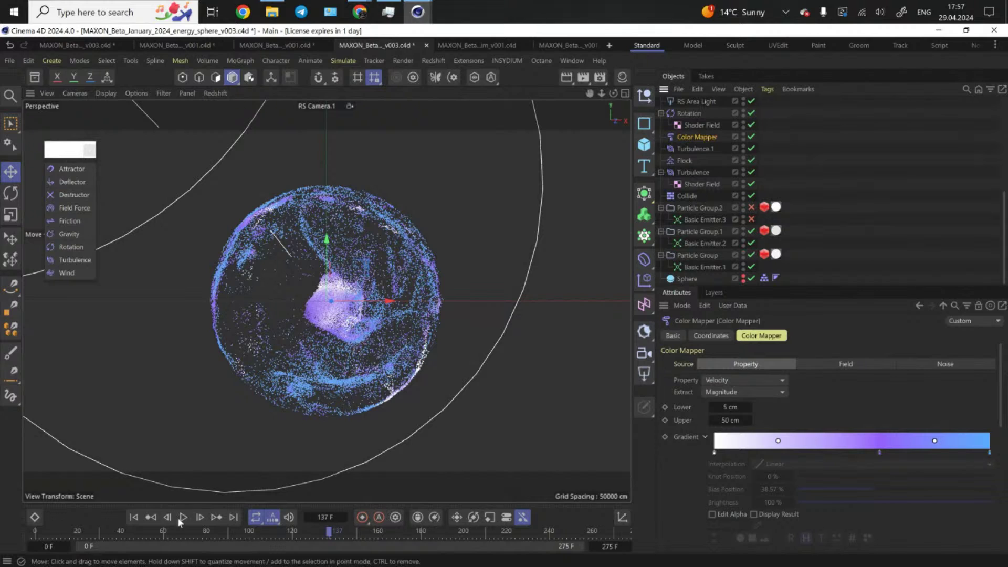
pyautogui.click(36, 532)
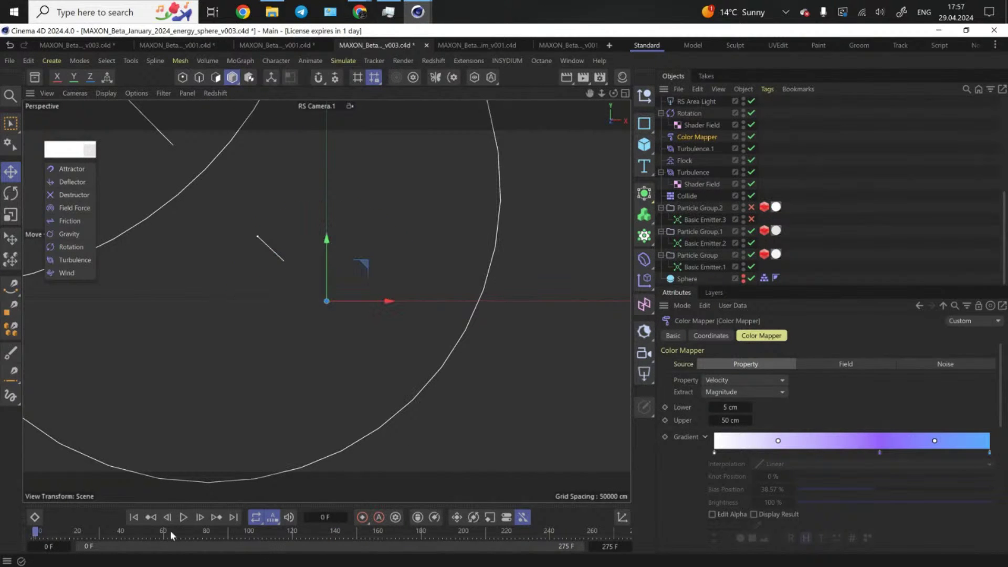
pyautogui.click(182, 518)
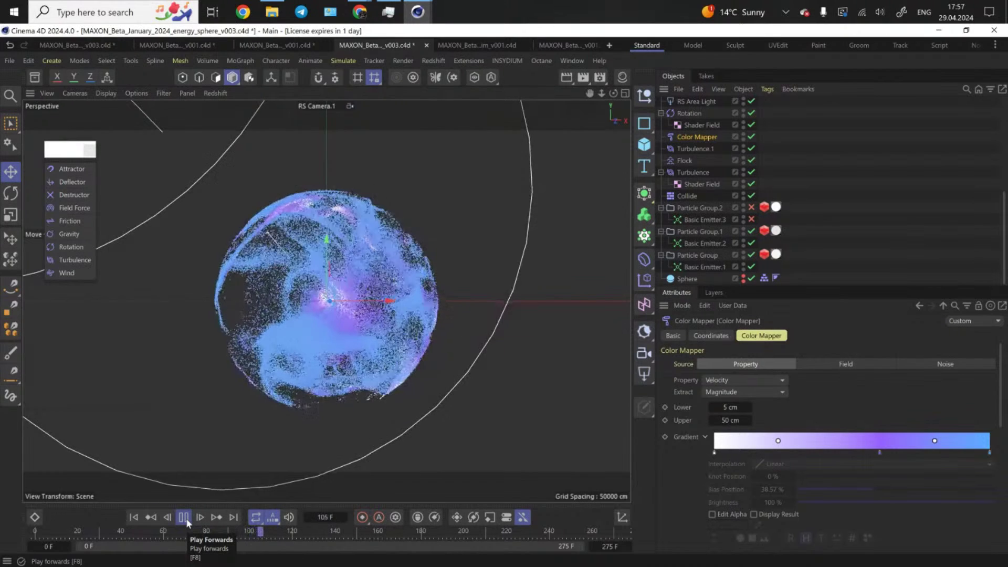
pyautogui.click(184, 517)
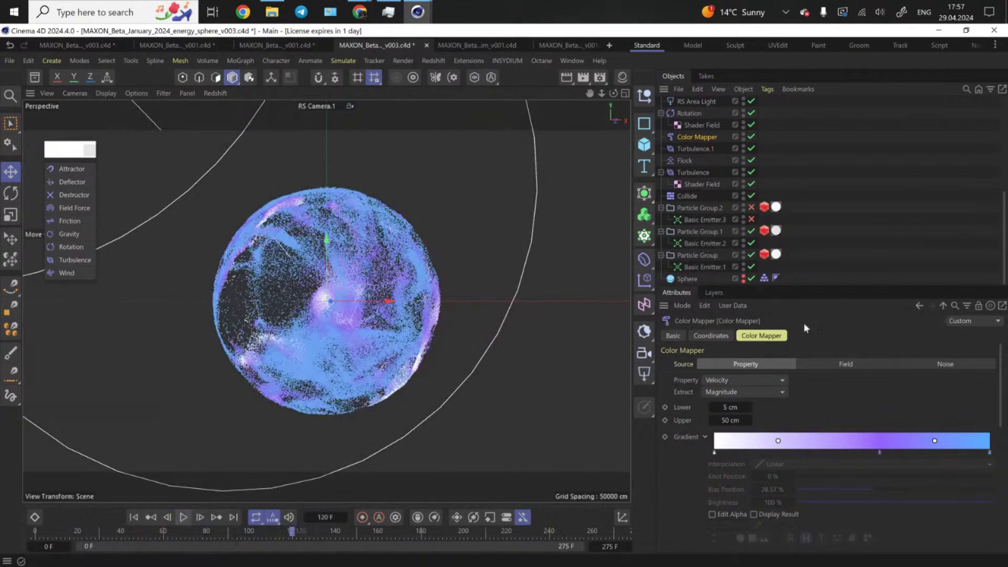
# - Compare the particle render settings in the Redshift Object tags of the three particle groups
pyautogui.click(764, 231)
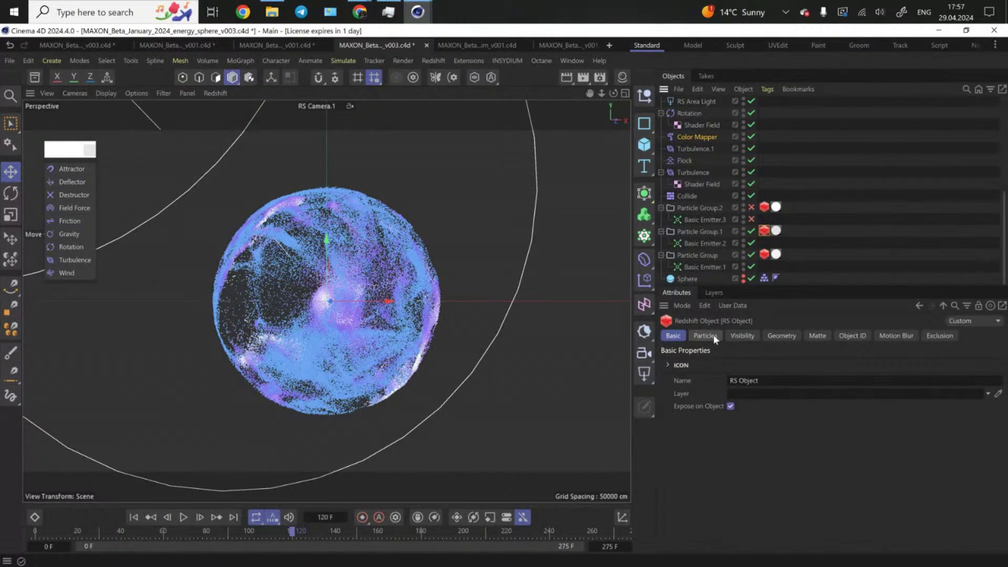
pyautogui.click(713, 335)
pyautogui.click(764, 255)
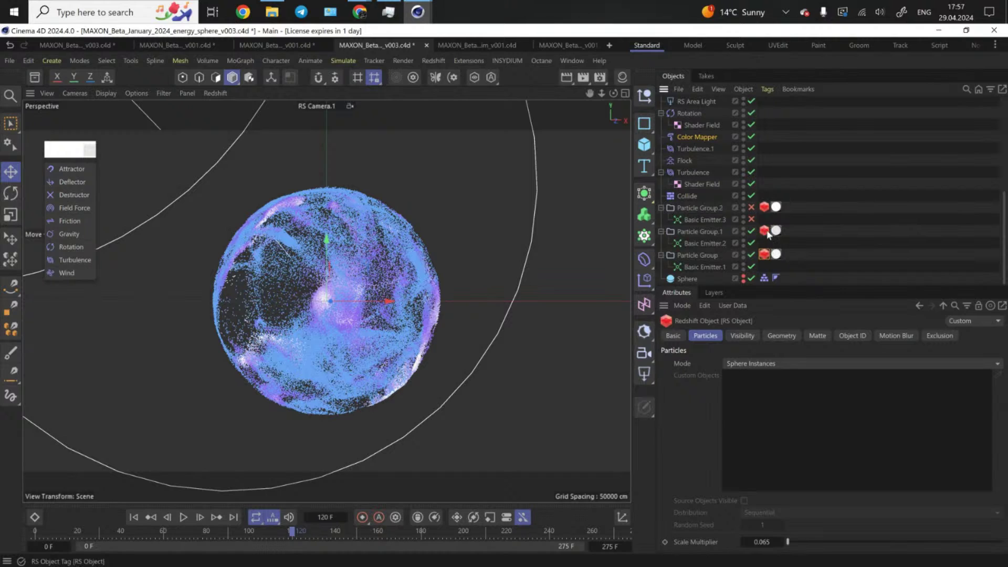
pyautogui.click(765, 209)
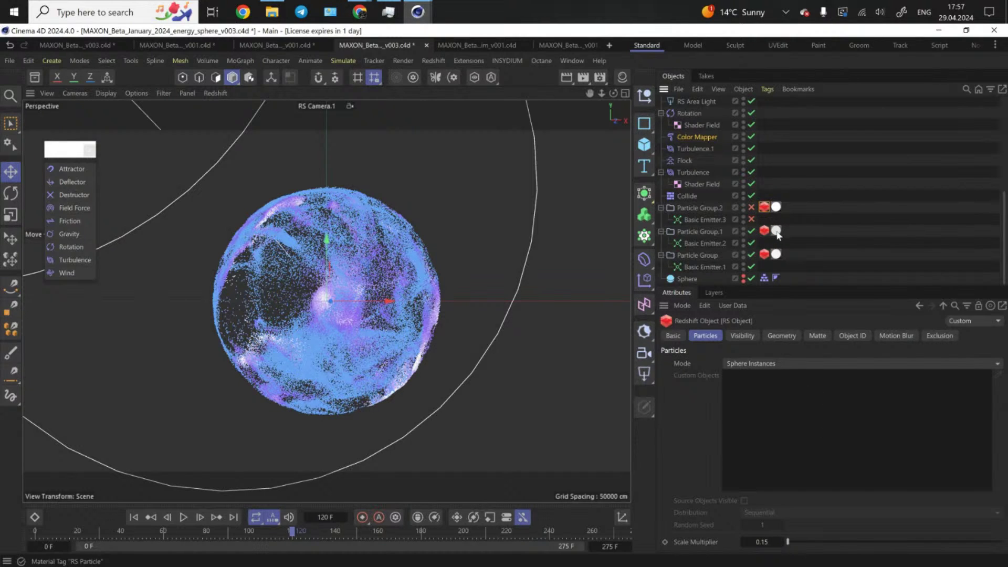
# - Enable Particle Group.2 with its Basic Emitter.3 and inspect the emitter, the Alembic Tracer.1 and the Tracer object's trace link
pyautogui.click(707, 217)
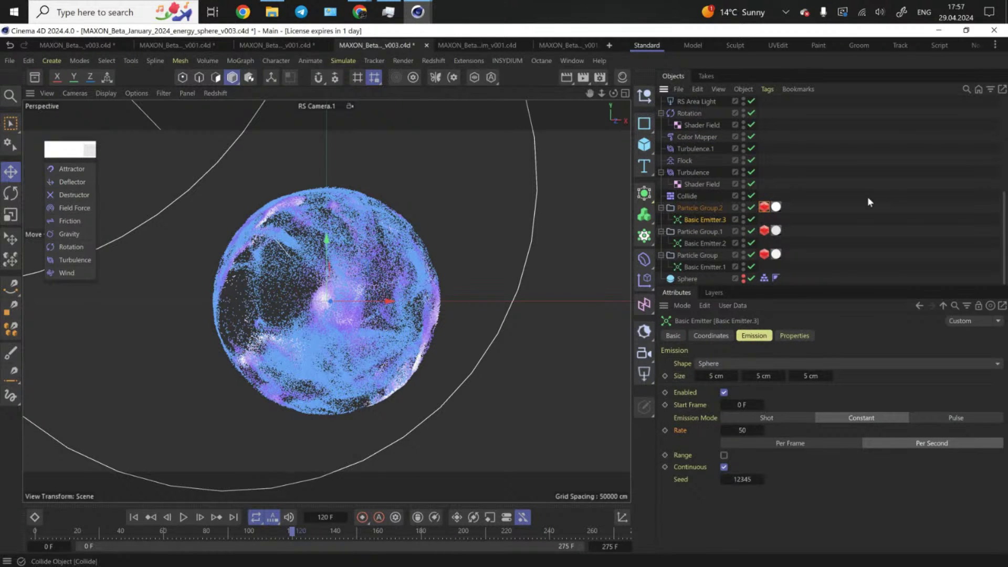
pyautogui.scroll(5, 840, 189)
pyautogui.click(691, 182)
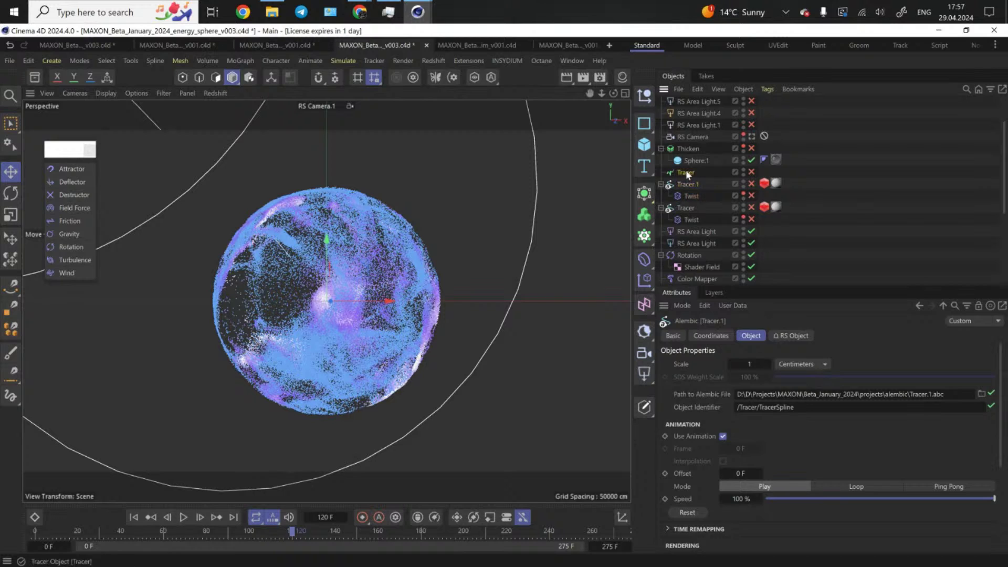
pyautogui.click(686, 172)
pyautogui.scroll(-5, 822, 211)
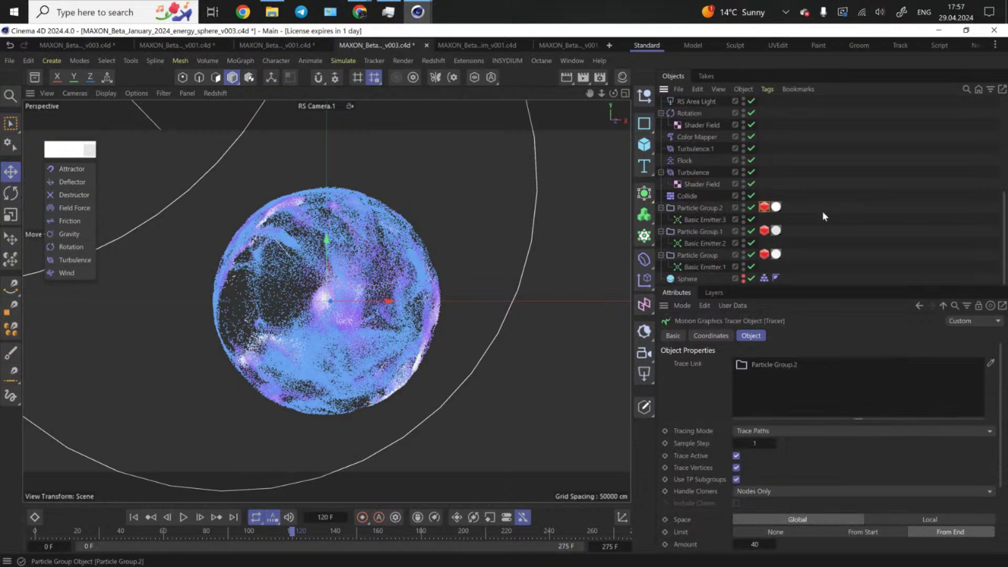
# - Select Particle Group.2 and play all three particle groups from the first frame, stopping near frame 110
pyautogui.click(714, 208)
pyautogui.click(32, 532)
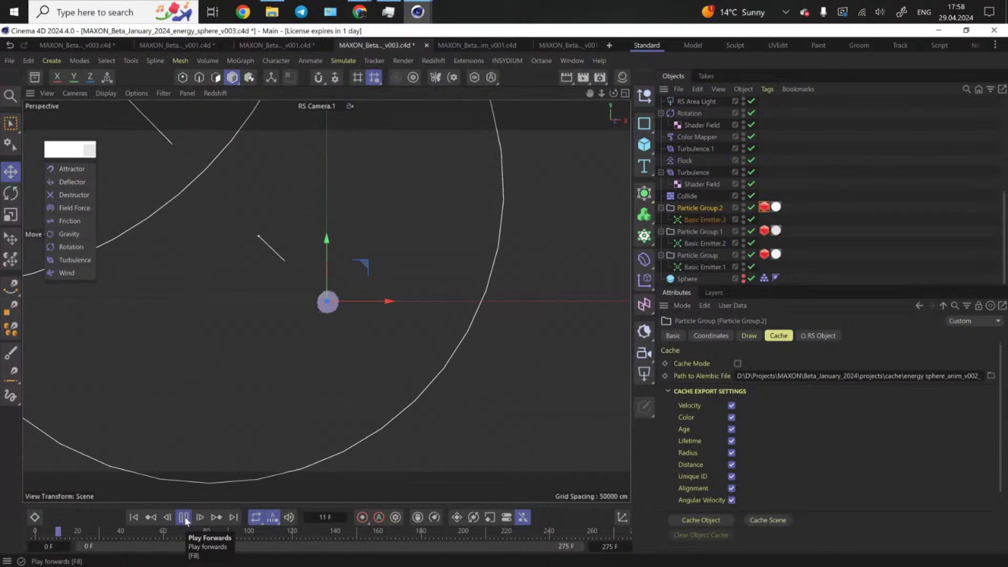
pyautogui.click(903, 211)
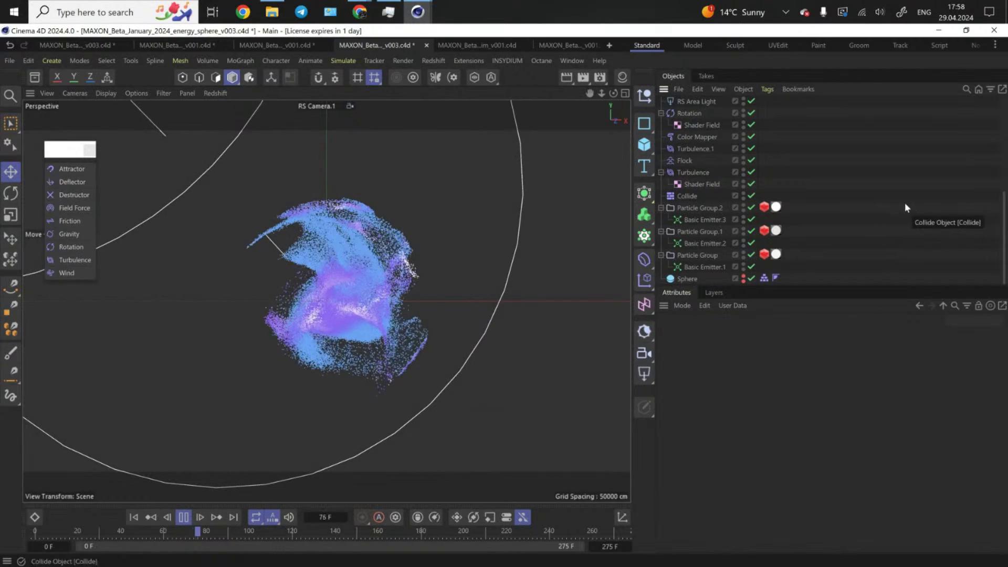
pyautogui.click(182, 518)
# - Enable the Alembic objects Tracer.1 and Tracer with their Twist deformers, and inspect the coordinates of the tracers
pyautogui.scroll(3, 748, 163)
pyautogui.moveTo(751, 113); pyautogui.dragTo(751, 148)
pyautogui.click(688, 113)
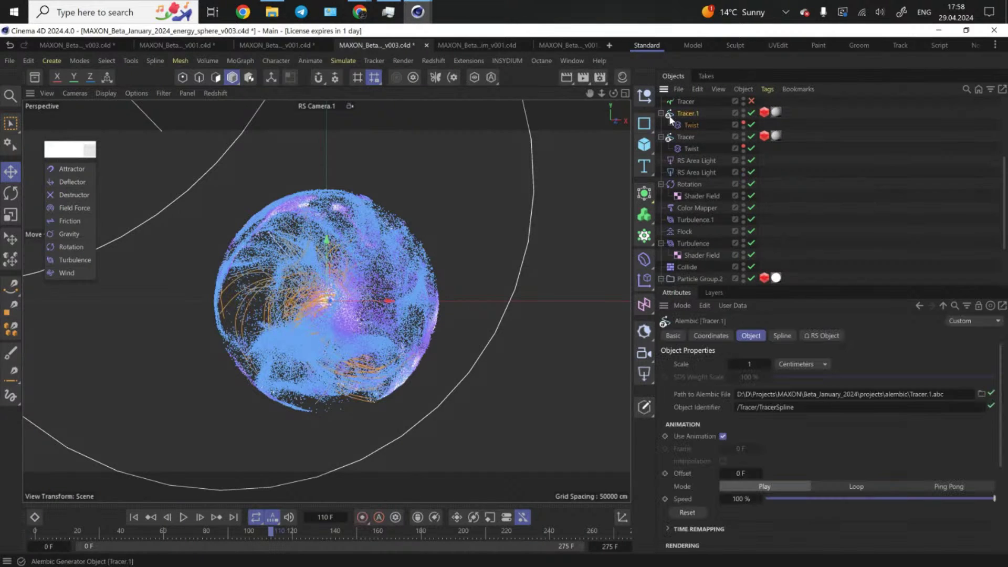
pyautogui.click(716, 338)
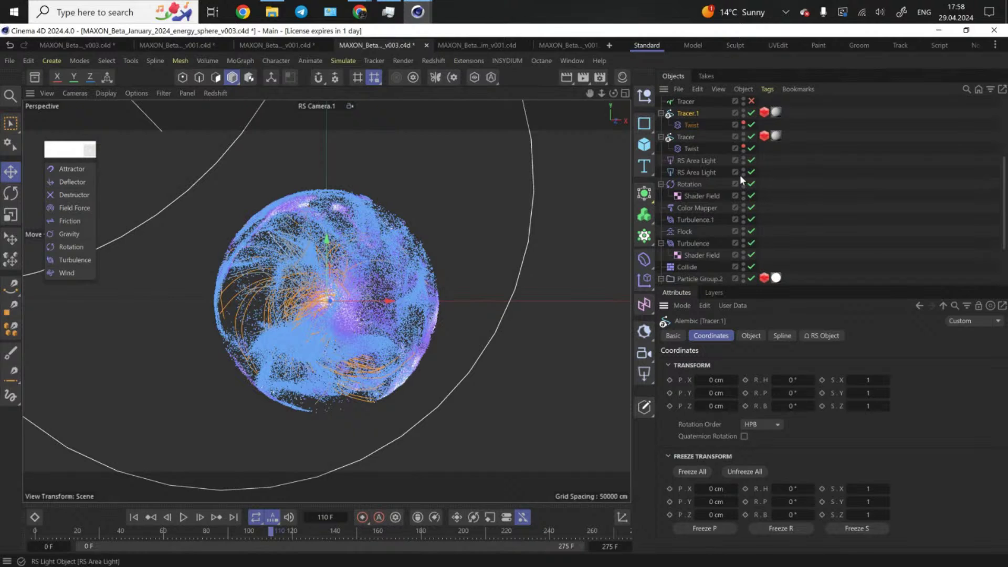
pyautogui.click(690, 103)
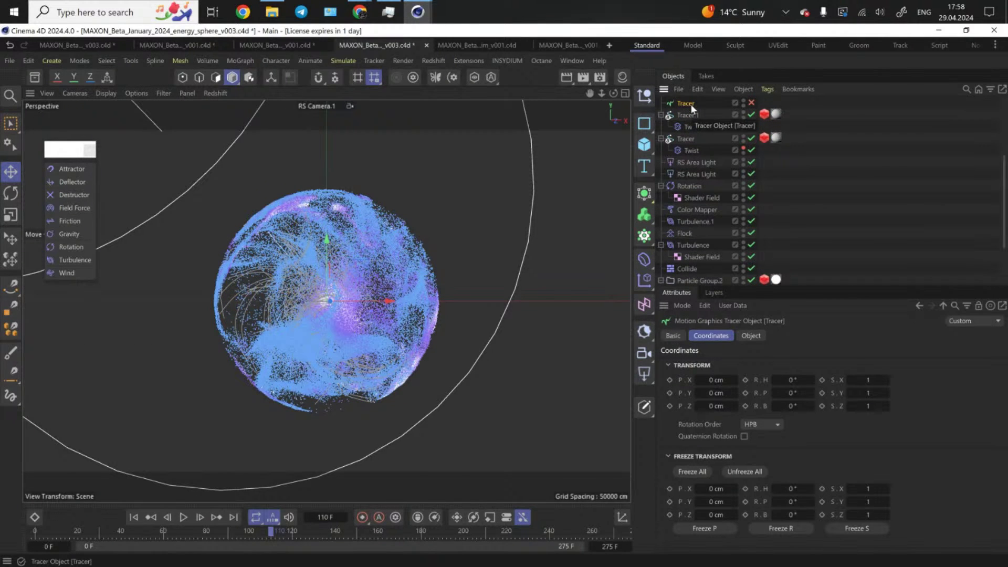
pyautogui.click(694, 139)
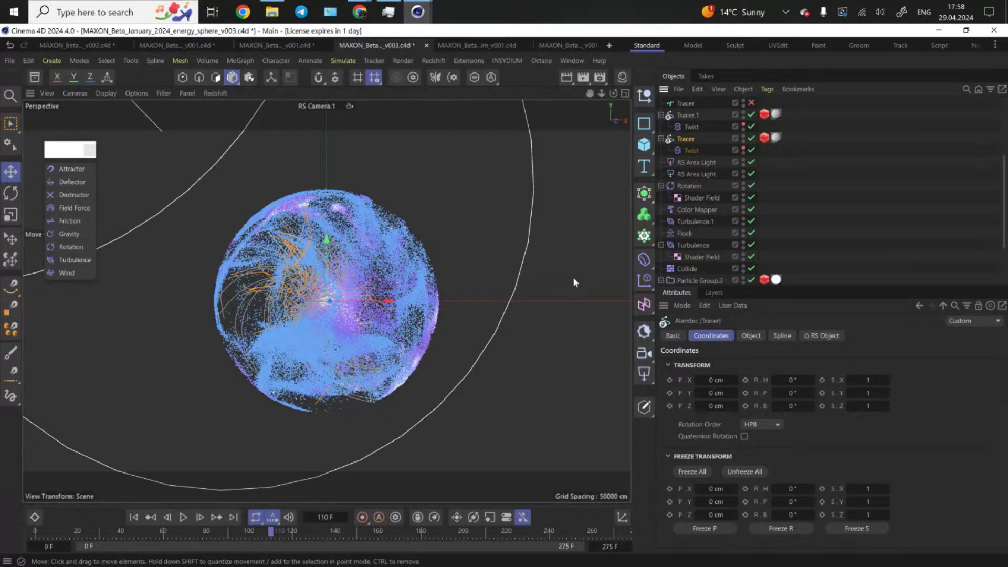
# - Try to copy the Twist deformer under Tracer.1, undo it, and toggle the Twist under the Alembic Tracer to compare the splines
pyautogui.keyDown('ctrl'); pyautogui.moveTo(692, 127); pyautogui.dragTo(693, 124); pyautogui.keyUp('ctrl')
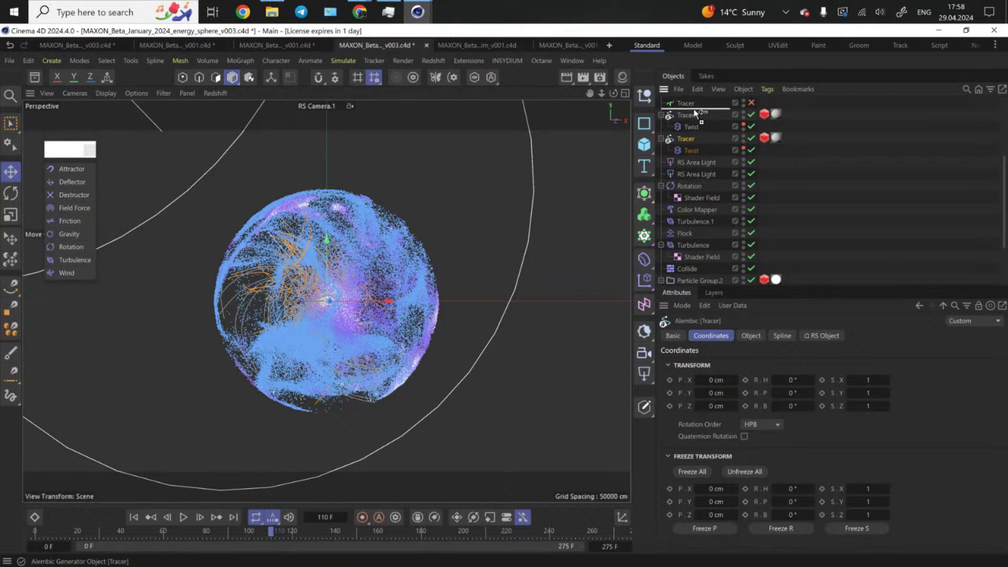
pyautogui.hotkey('ctrl', 'z')
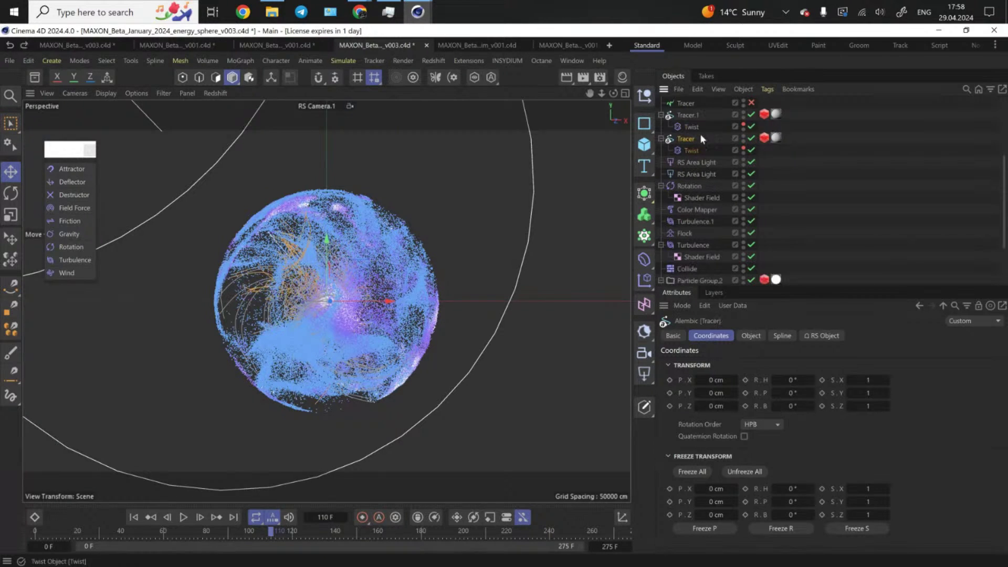
pyautogui.click(752, 150)
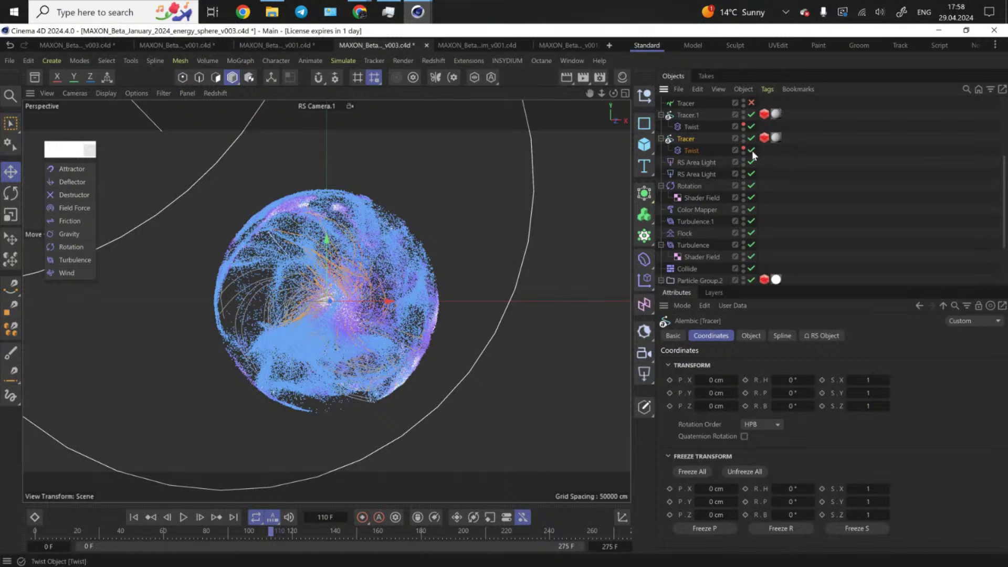
pyautogui.click(846, 165)
# - Disable all three particle groups and their emitters so that only the tracer splines are displayed
pyautogui.scroll(-3, 846, 165)
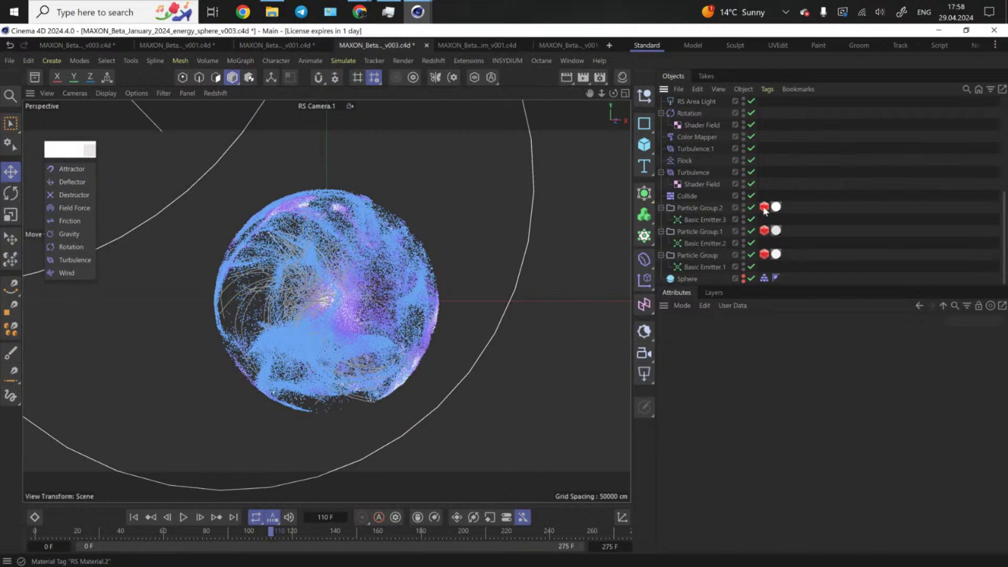
pyautogui.moveTo(752, 208); pyautogui.dragTo(752, 243)
pyautogui.scroll(5, 822, 161)
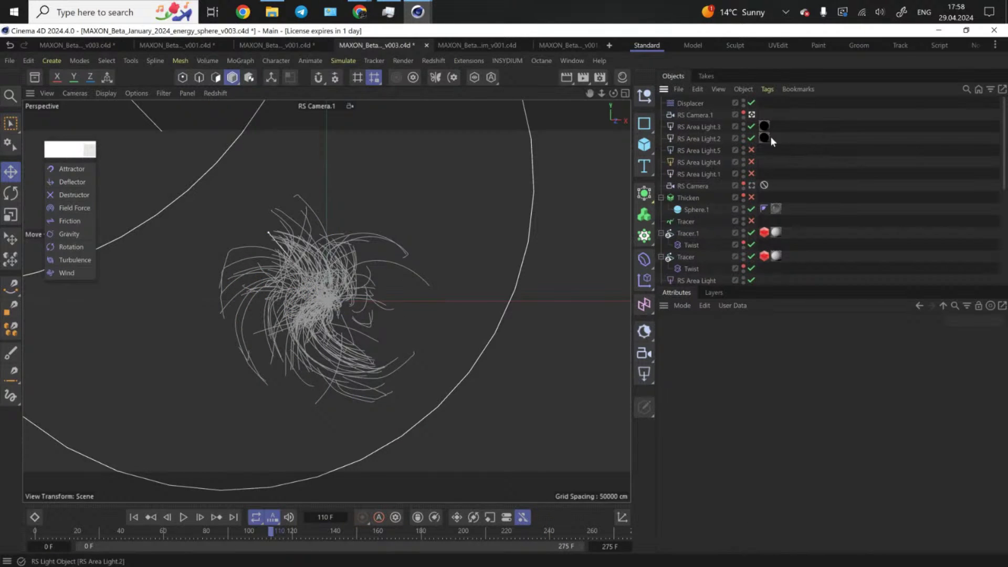
# - Disable the Twist deformers under Tracer.1 and Tracer and scrub the timeline to frame 196
pyautogui.scroll(-3, 803, 205)
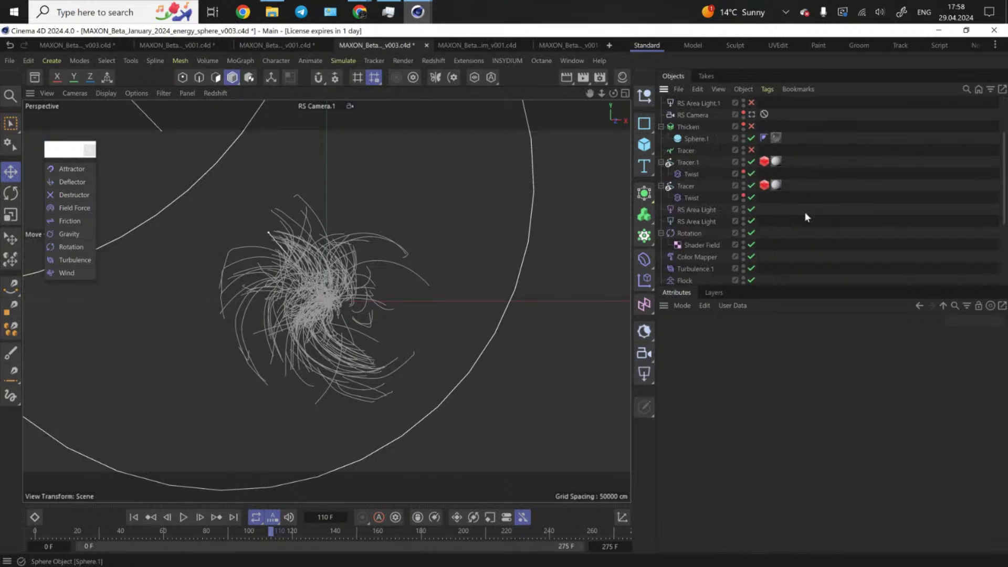
pyautogui.click(751, 173)
pyautogui.click(751, 198)
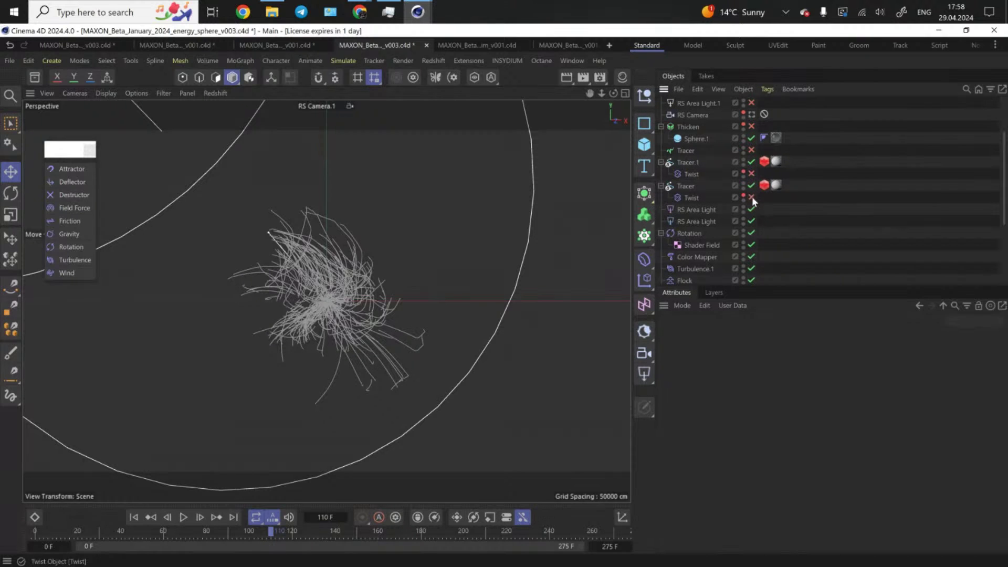
pyautogui.moveTo(267, 537); pyautogui.dragTo(455, 455)
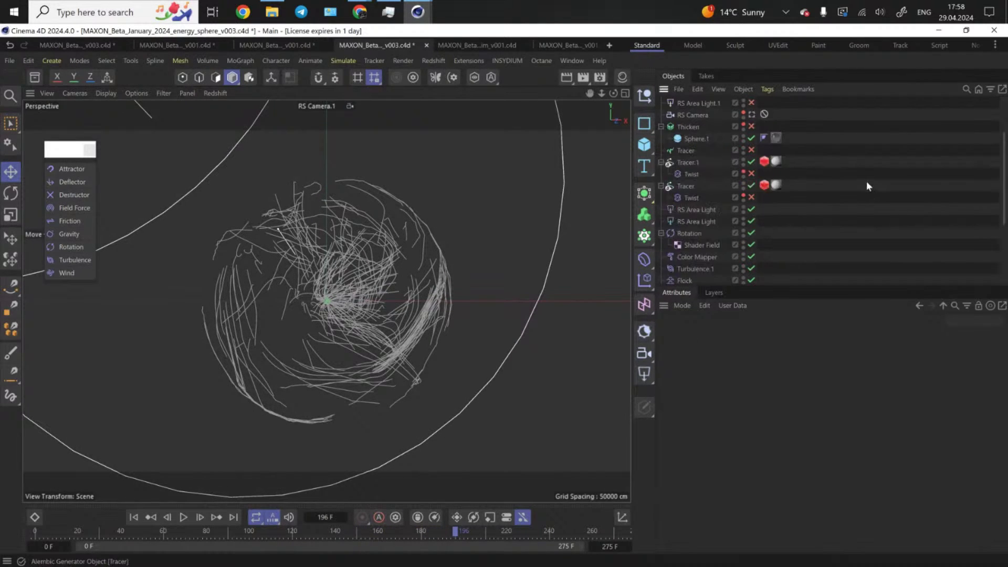
# - Leave RS Camera.1 for the default camera and view the tracer splines from different angles
pyautogui.scroll(3, 866, 180)
pyautogui.click(752, 114)
pyautogui.keyDown('alt'); pyautogui.moveTo(376, 308); pyautogui.dragTo(398, 325); pyautogui.keyUp('alt')
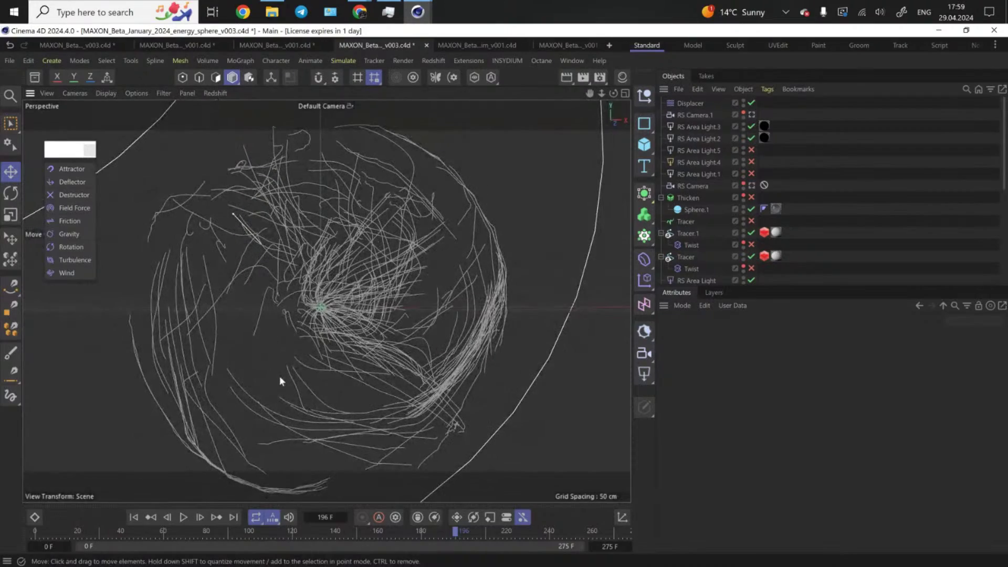
pyautogui.keyDown('alt'); pyautogui.moveTo(464, 257); pyautogui.dragTo(439, 228); pyautogui.keyUp('alt')
# - Toggle the Twist deformer under Tracer.1 to compare its effect, and enable the Twist under the Alembic Tracer
pyautogui.scroll(-5, 902, 177)
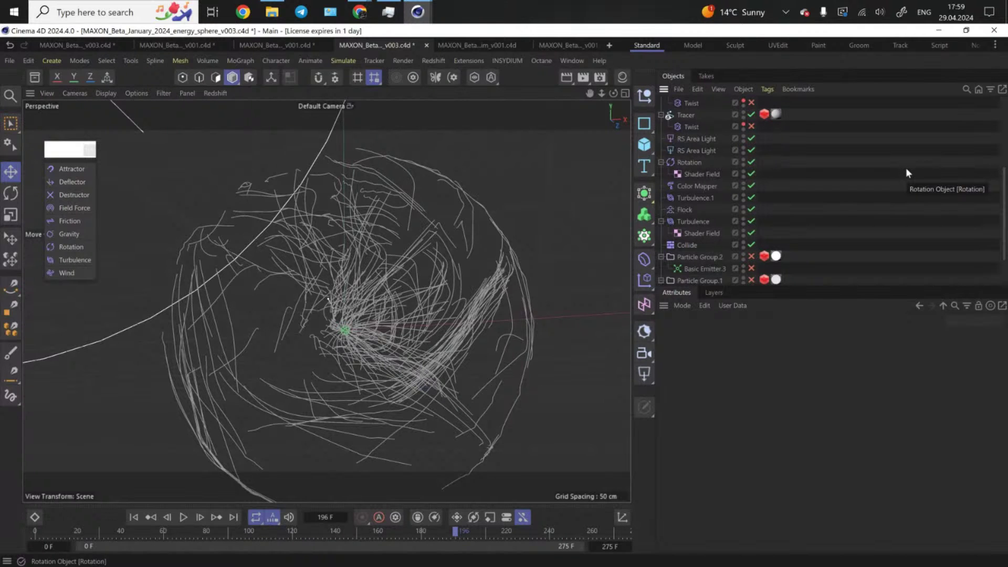
pyautogui.scroll(3, 820, 194)
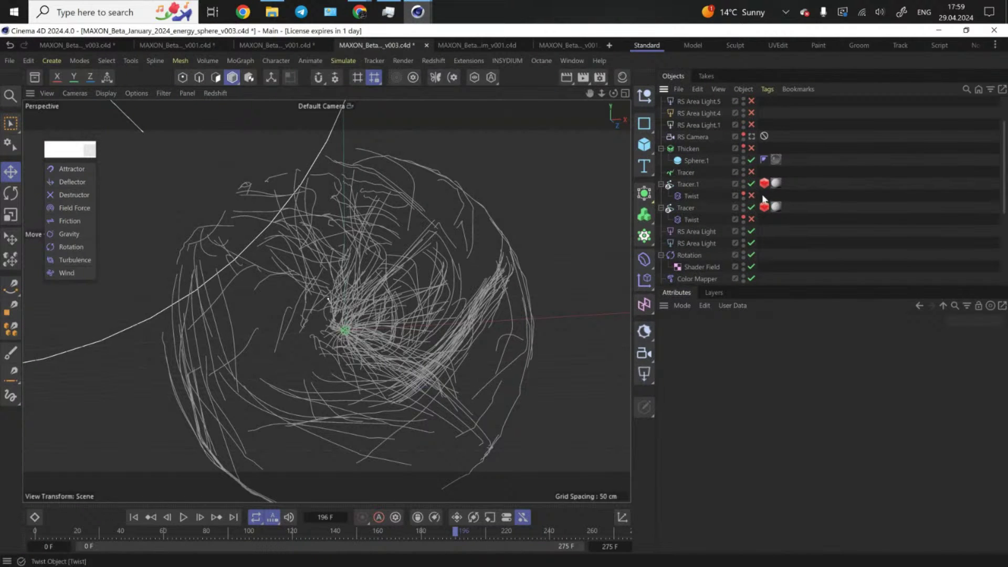
pyautogui.click(752, 196)
pyautogui.click(752, 196)
pyautogui.click(752, 220)
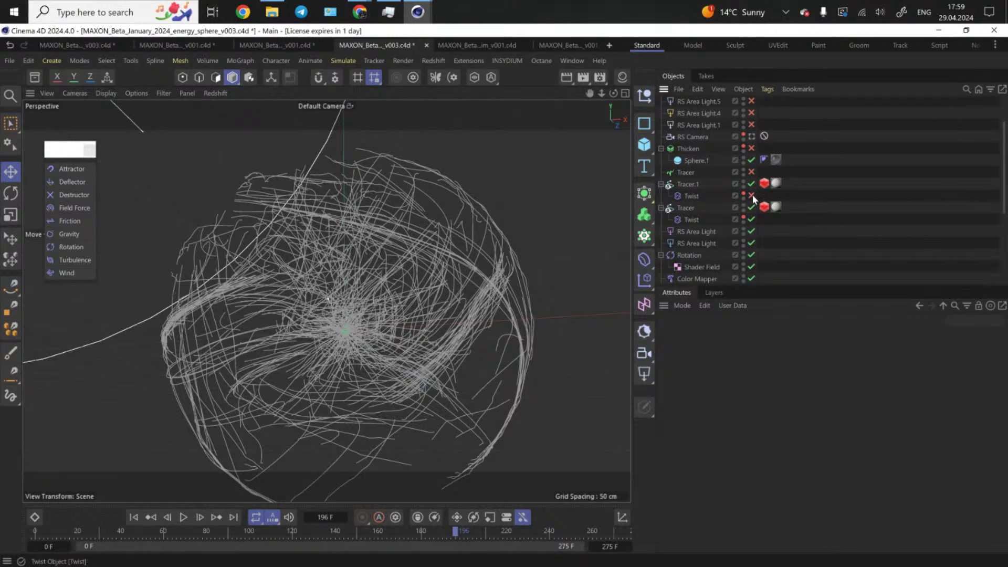
# - Toggle Tracer.1 and Tracer to compare their splines separately, leaving both visible with their Twist deformers enabled
pyautogui.click(752, 185)
pyautogui.click(753, 208)
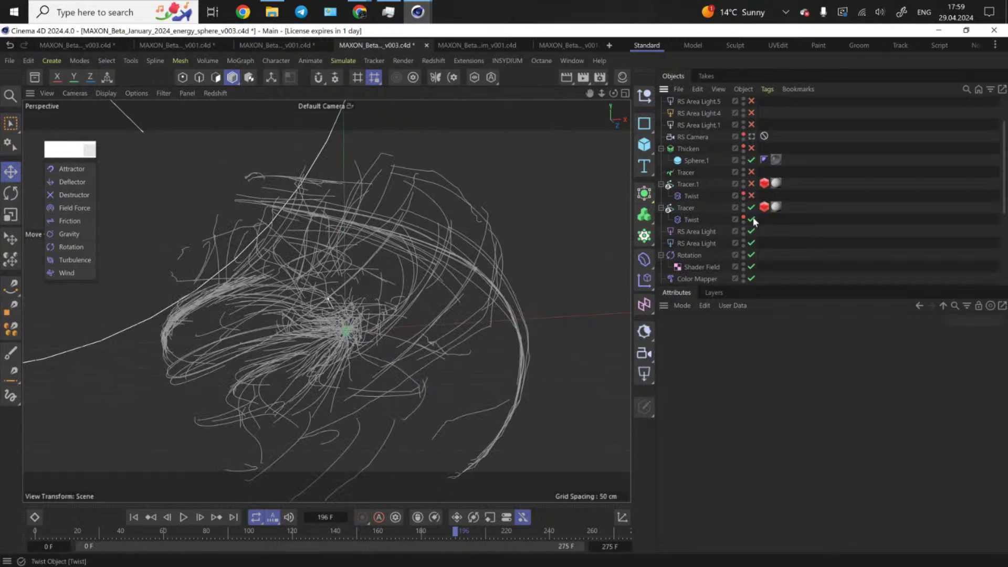
pyautogui.click(751, 220)
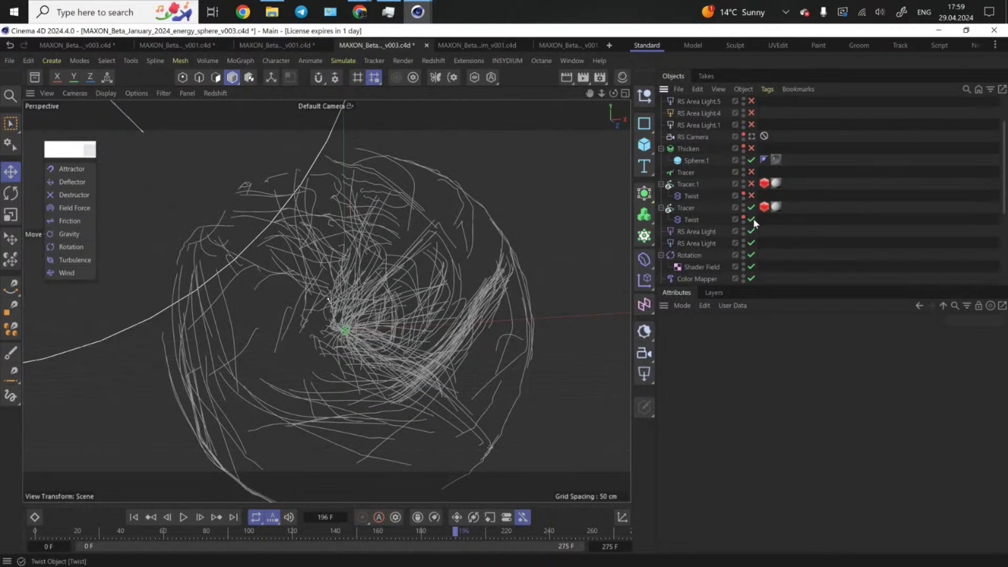
pyautogui.click(752, 184)
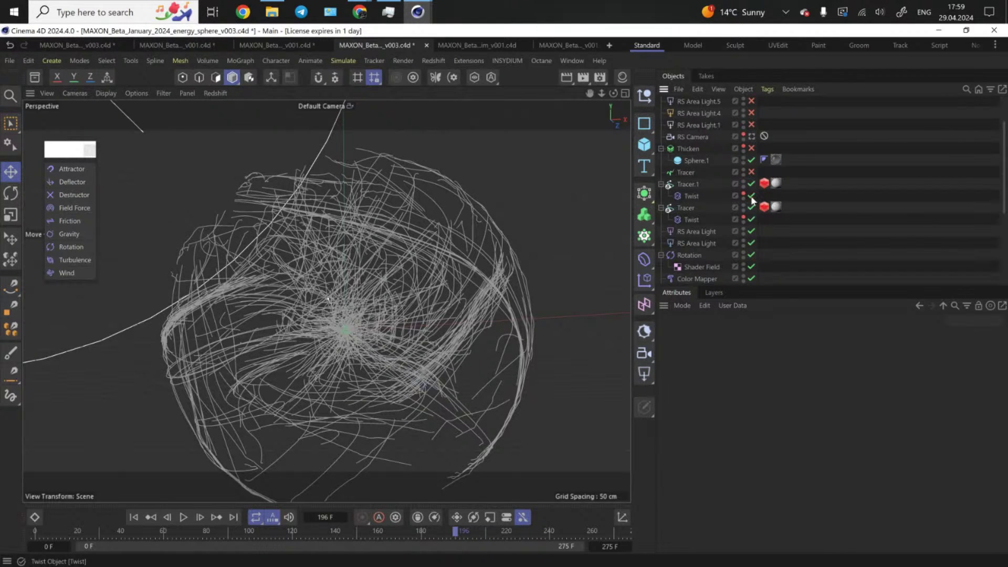
# - Orbit around the twisted tracer splines and scrub the timeline back to frame 165 and forward to frame 222
pyautogui.keyDown('alt'); pyautogui.moveTo(312, 329); pyautogui.dragTo(256, 527); pyautogui.keyUp('alt')
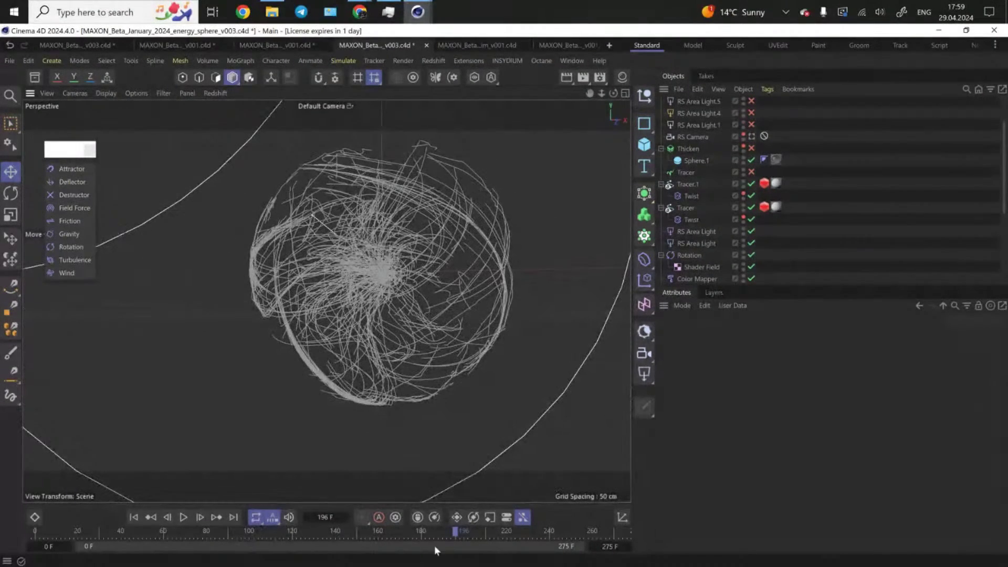
pyautogui.moveTo(433, 535); pyautogui.dragTo(387, 489)
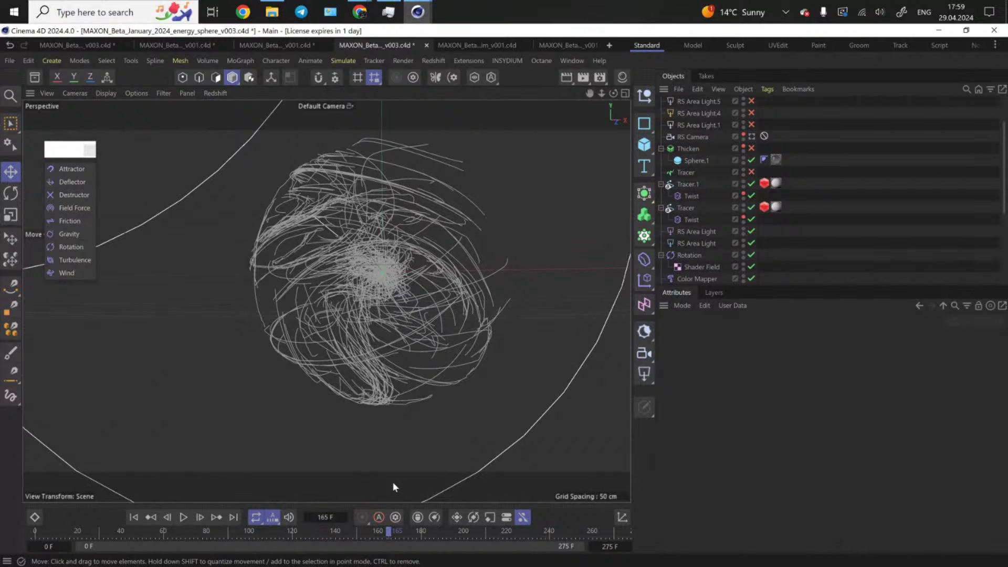
pyautogui.moveTo(411, 530); pyautogui.dragTo(512, 528)
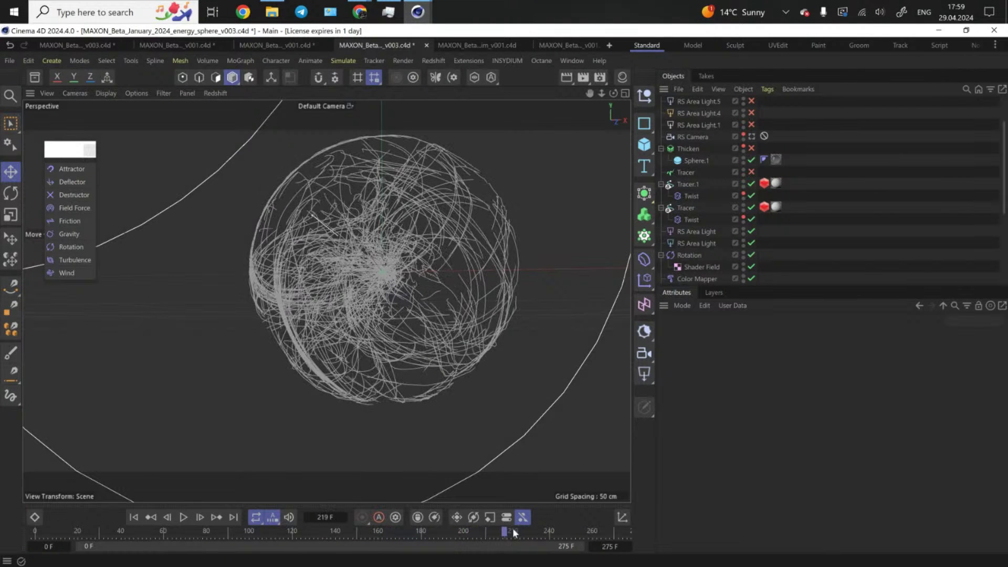
# - Re-enable the three particle groups and their emitters, and return the view to RS Camera
pyautogui.scroll(-4, 821, 199)
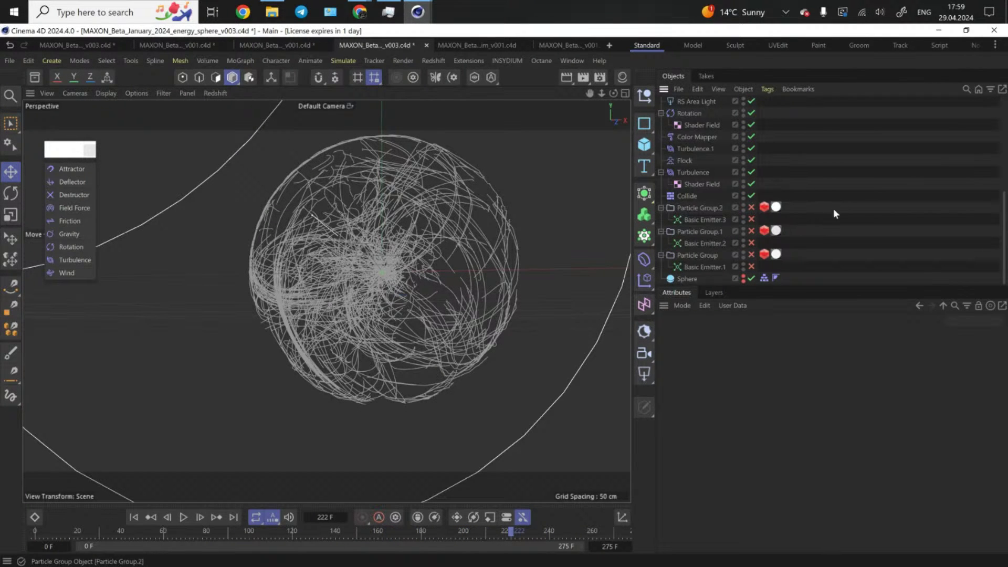
pyautogui.scroll(4, 819, 210)
pyautogui.scroll(-4, 816, 221)
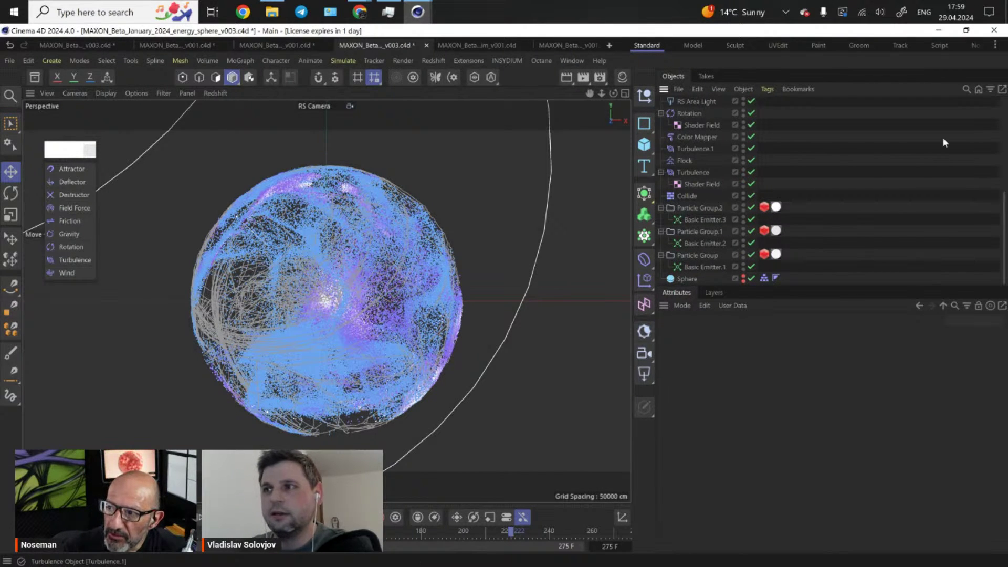
# - Look through the scene's object list and replay the particle simulation from the first frame through RS Camera
pyautogui.scroll(5, 924, 152)
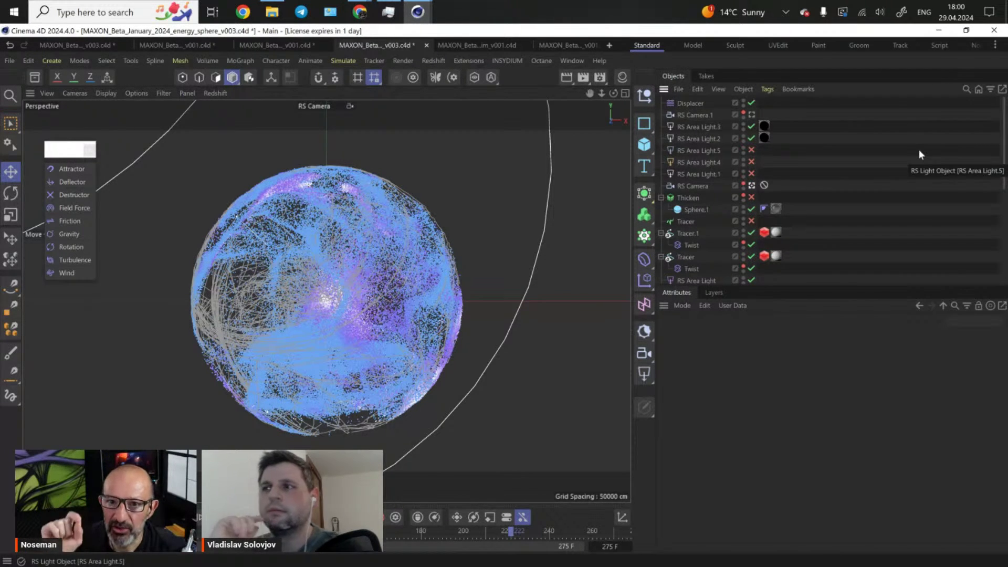
pyautogui.scroll(-5, 918, 158)
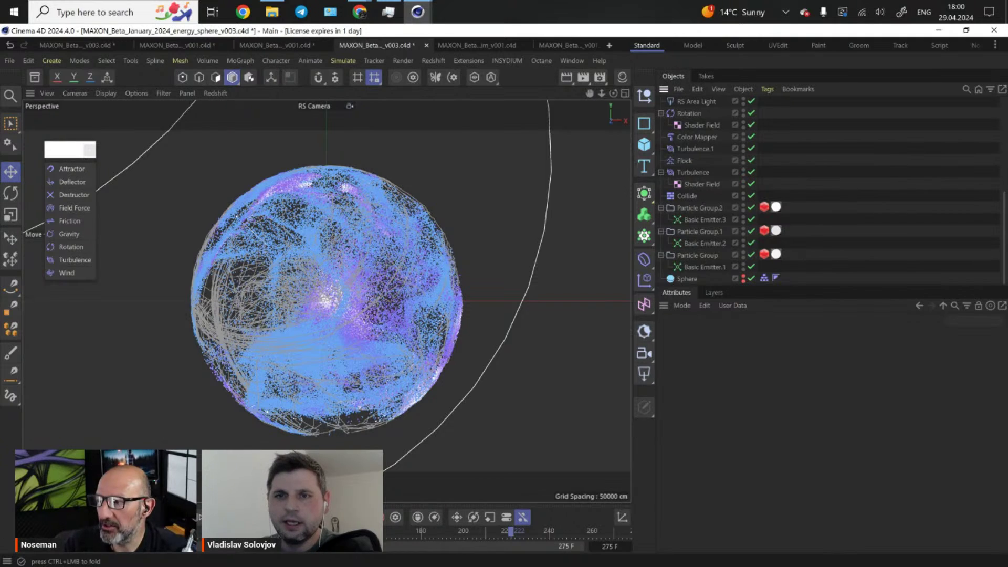
pyautogui.click(132, 517)
pyautogui.click(181, 517)
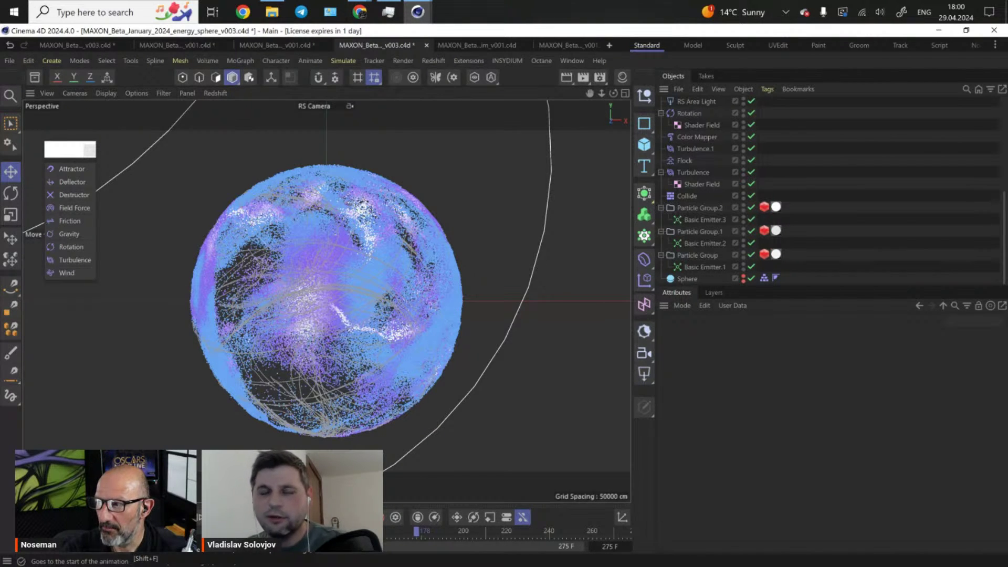
pyautogui.press('F8')
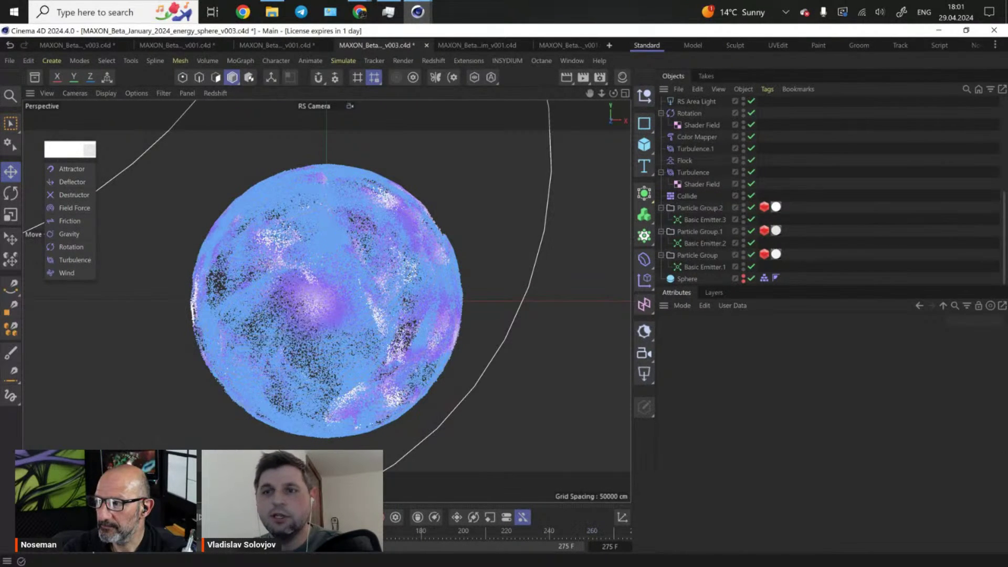
pyautogui.click(133, 517)
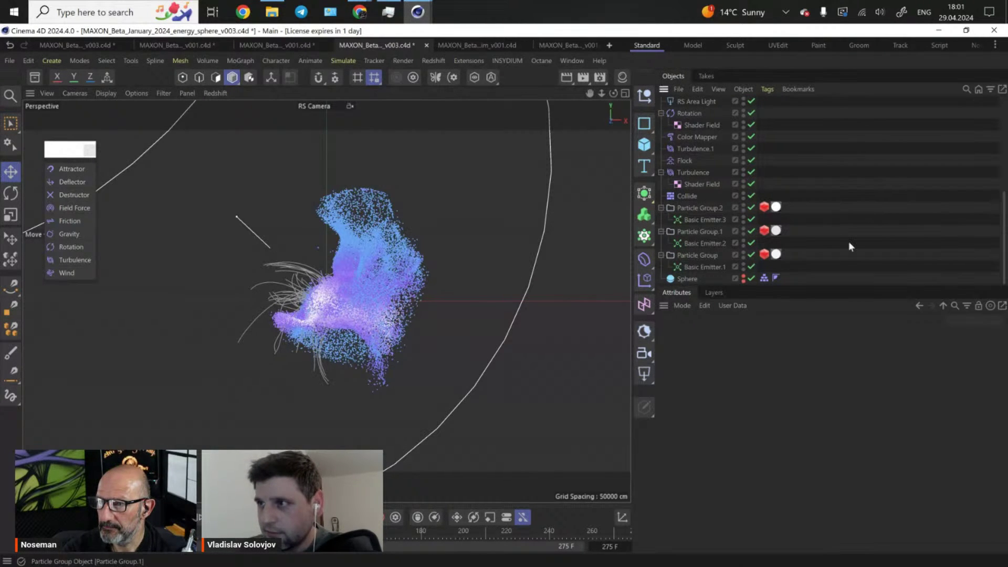
# - Inspect the Curve settings of the Redshift Object tag on Tracer.1
pyautogui.scroll(3, 848, 241)
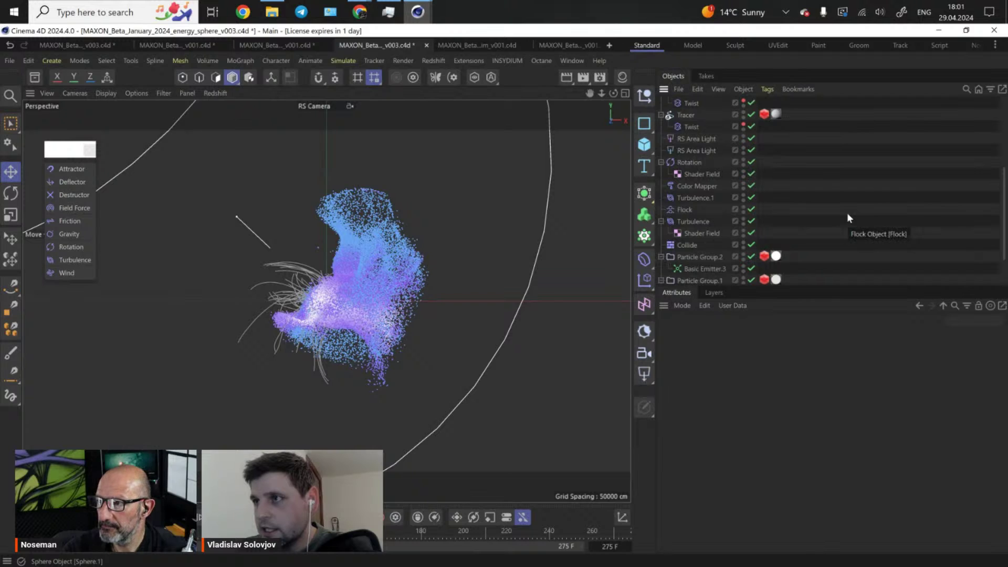
pyautogui.scroll(9, 827, 247)
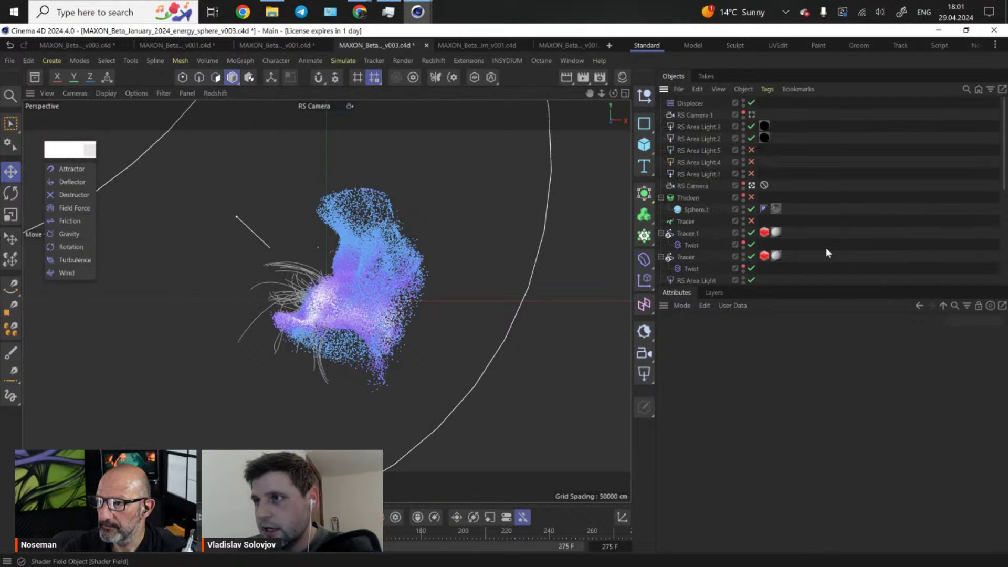
pyautogui.click(767, 233)
pyautogui.scroll(-8, 797, 243)
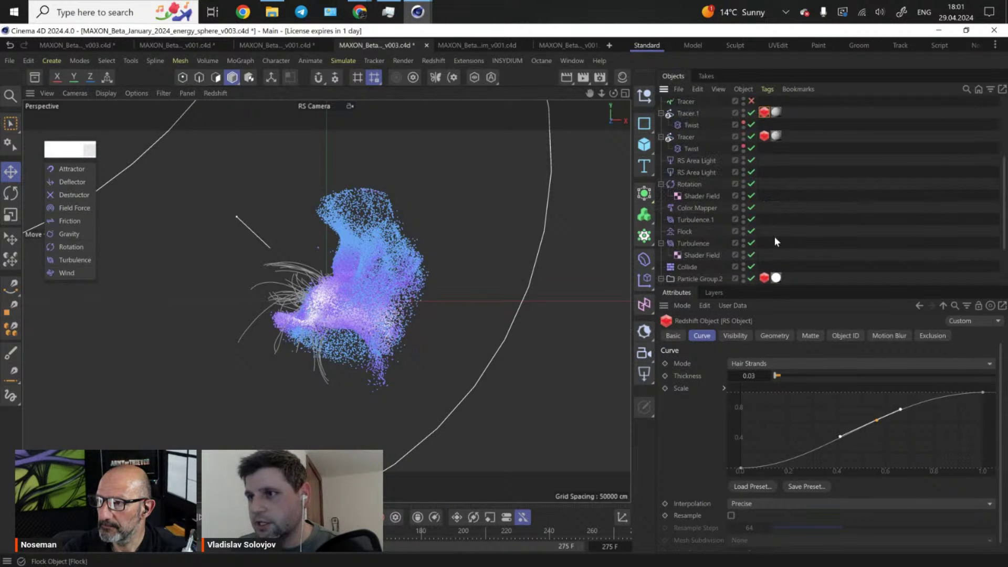
pyautogui.scroll(-4, 776, 242)
# - Play the simulation to frame 95 and try to preview it in the Redshift RenderView
pyautogui.click(183, 517)
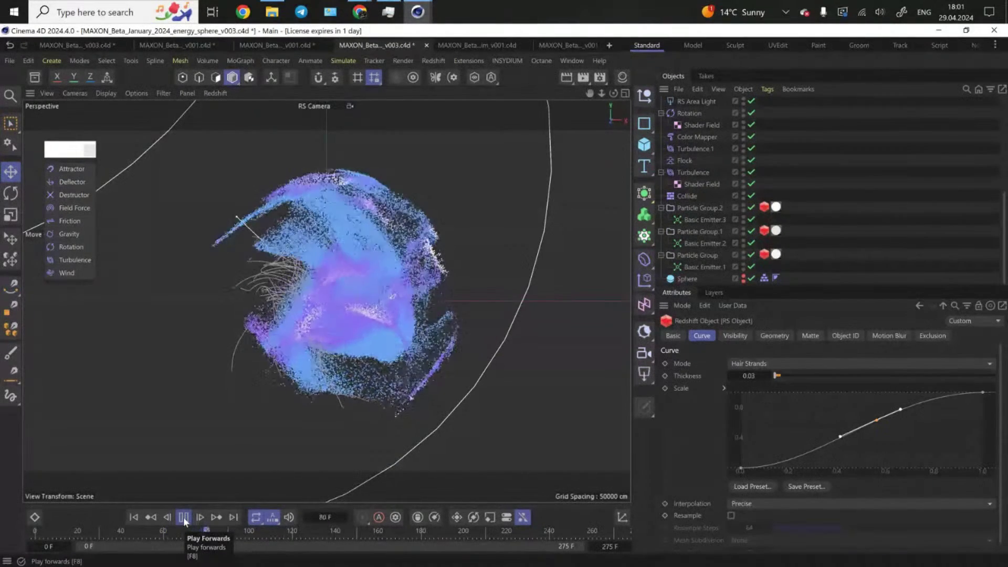
pyautogui.click(183, 517)
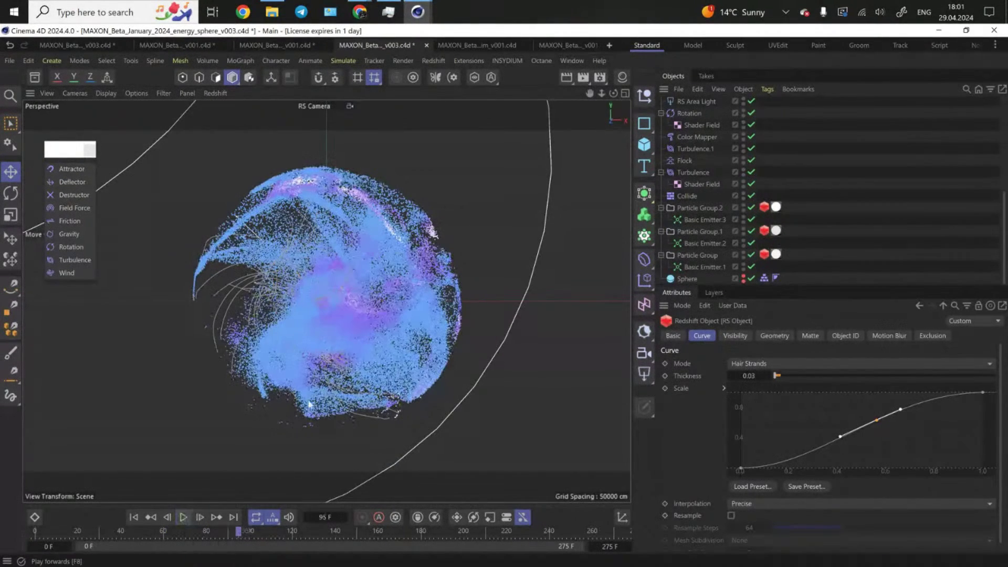
pyautogui.click(433, 61)
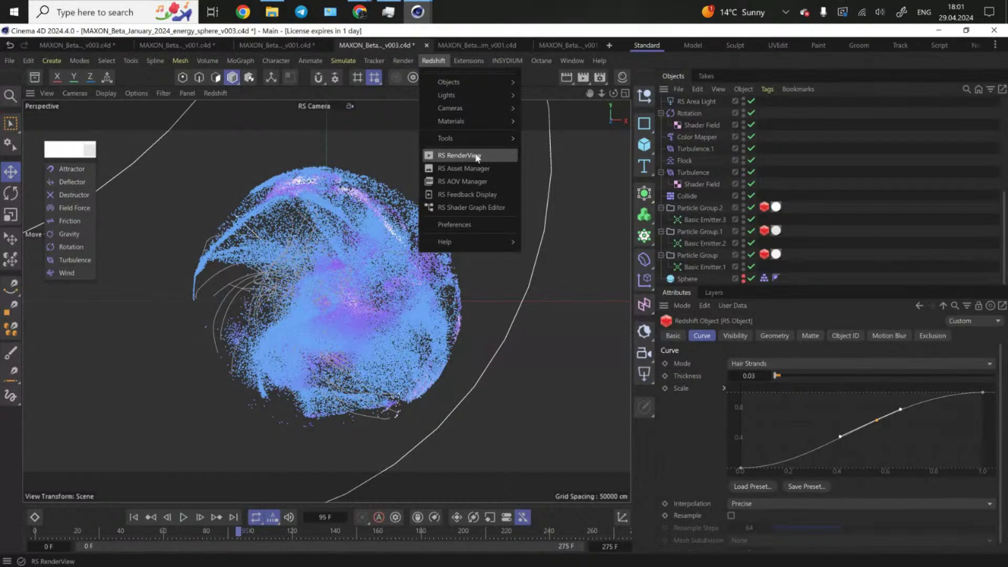
pyautogui.click(477, 157)
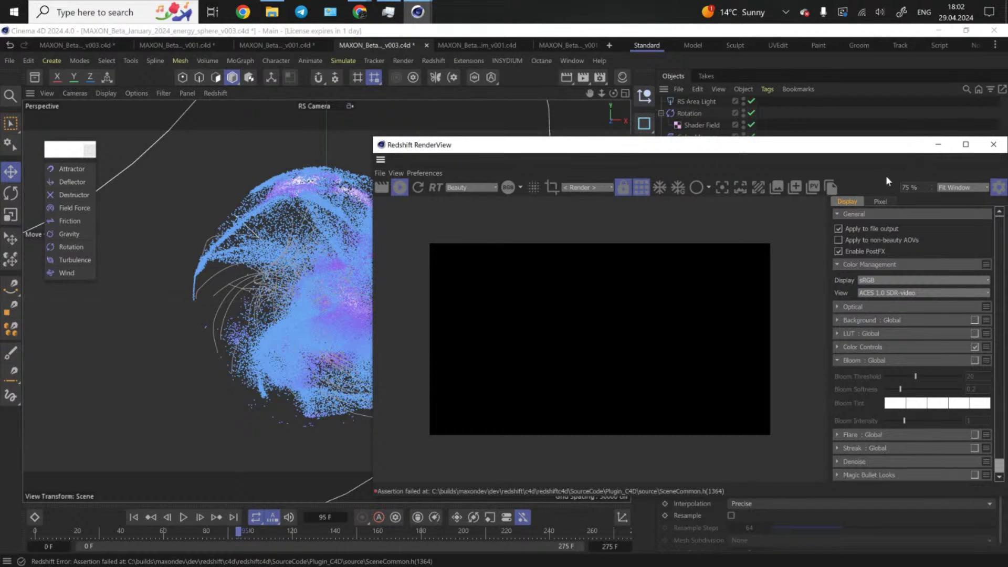
pyautogui.click(572, 32)
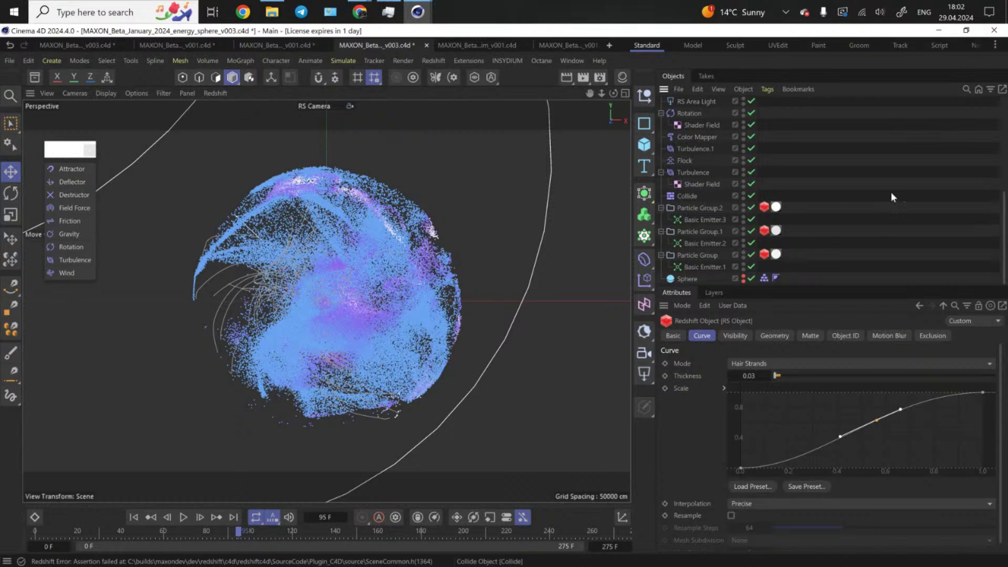
pyautogui.scroll(5, 894, 198)
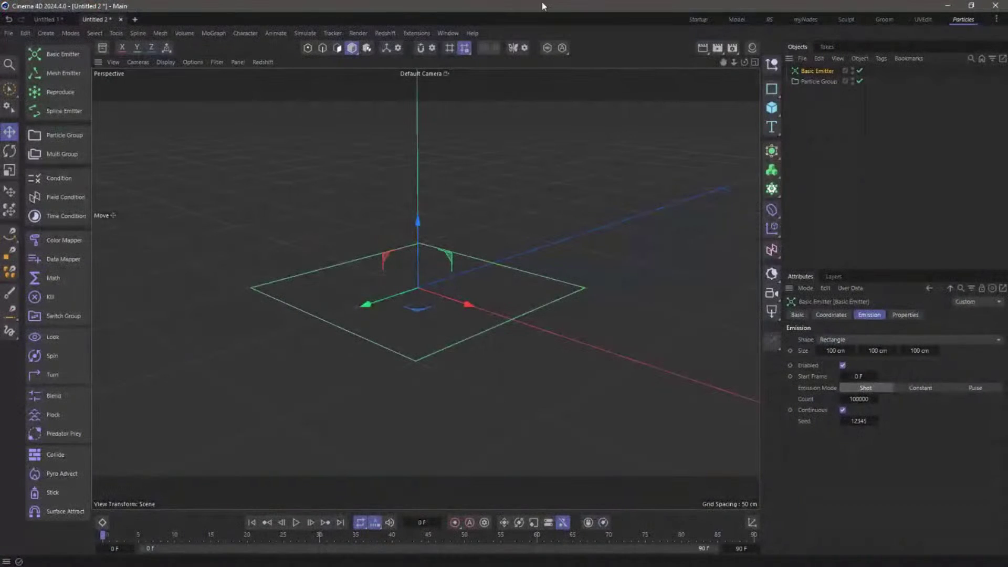
# - Play the Basic Emitter scene to frame 24 and convert the Particle Group with Current State to Object
pyautogui.click(296, 522)
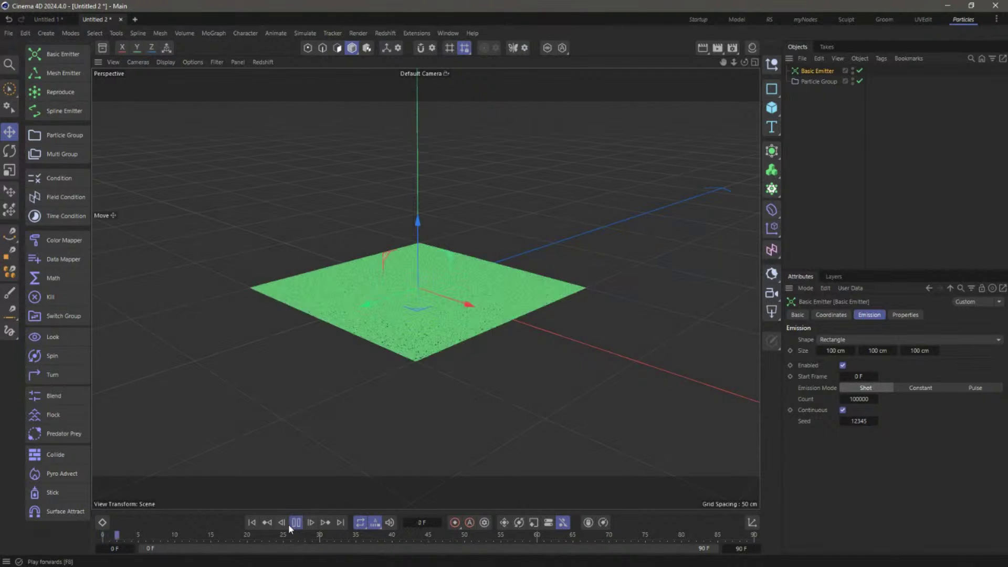
pyautogui.rightClick(818, 81)
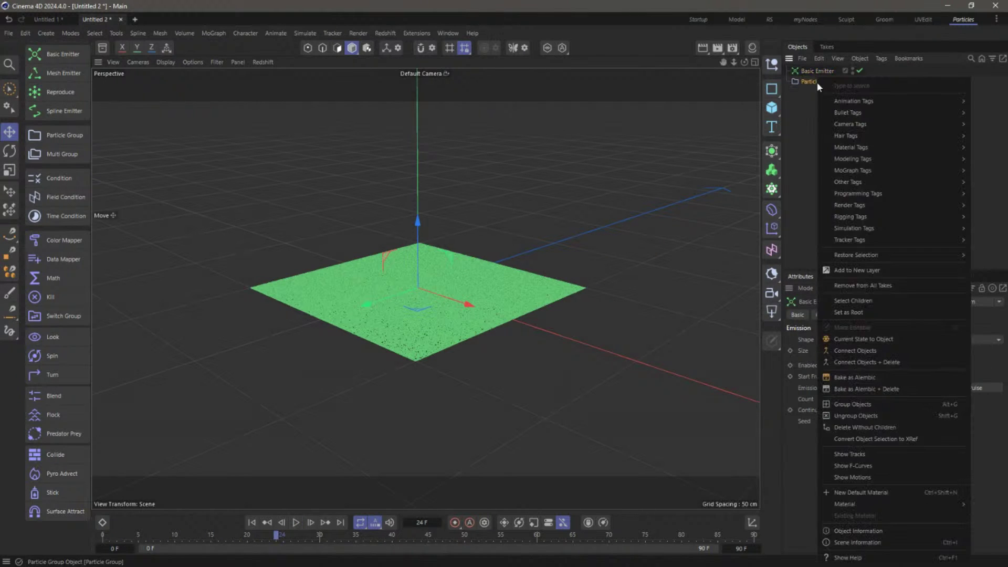
pyautogui.click(874, 338)
# - Inspect each vertex map and vertex color tag on the converted Polygon object, including lifetime, age, angular velocity and alignment
pyautogui.click(870, 92)
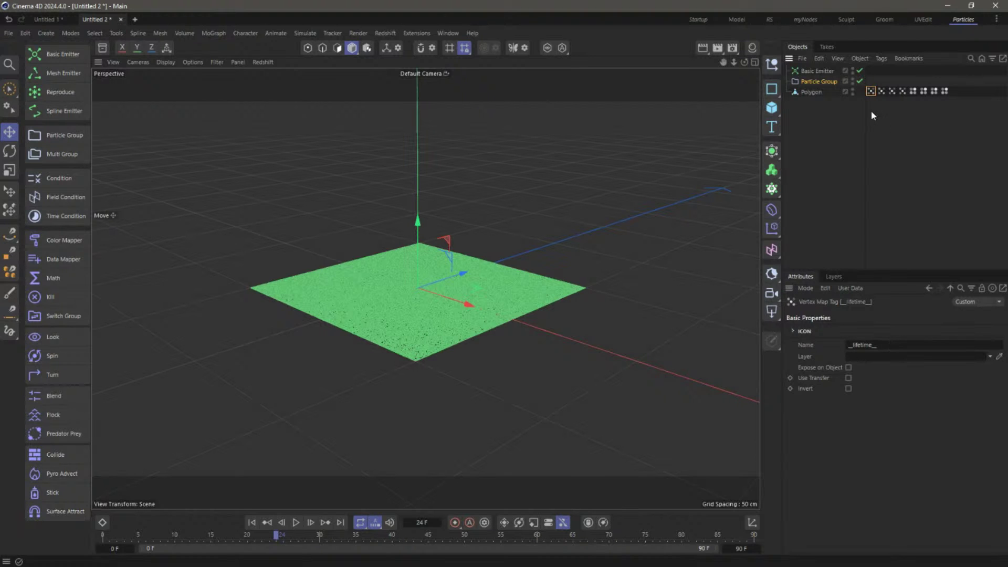
pyautogui.click(881, 91)
pyautogui.click(893, 91)
pyautogui.click(902, 91)
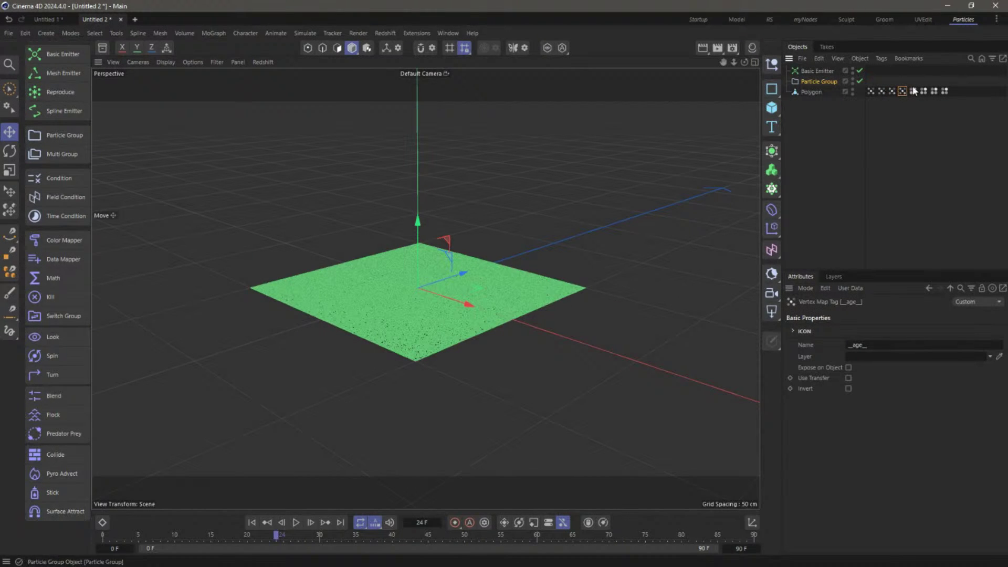
pyautogui.click(913, 91)
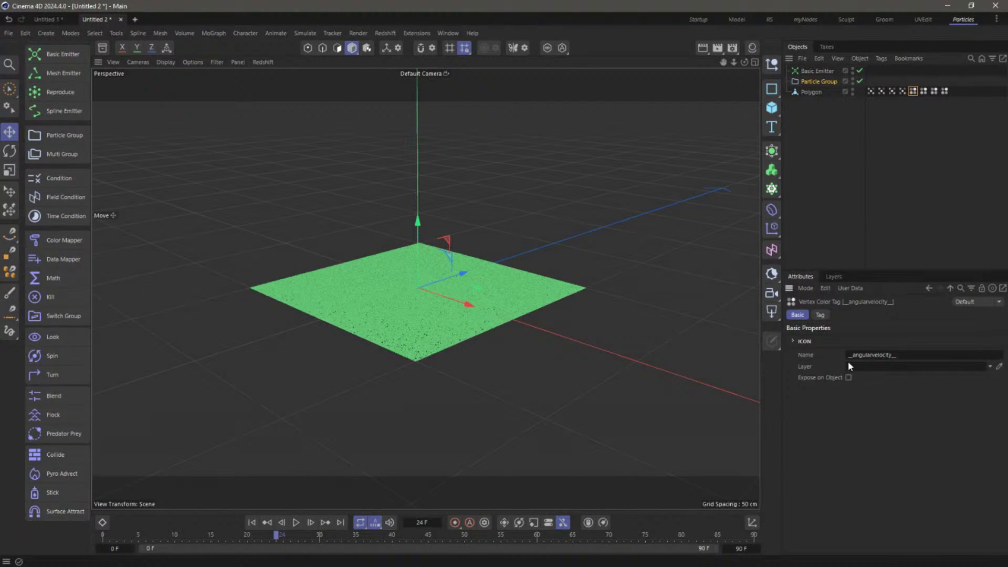
pyautogui.click(923, 91)
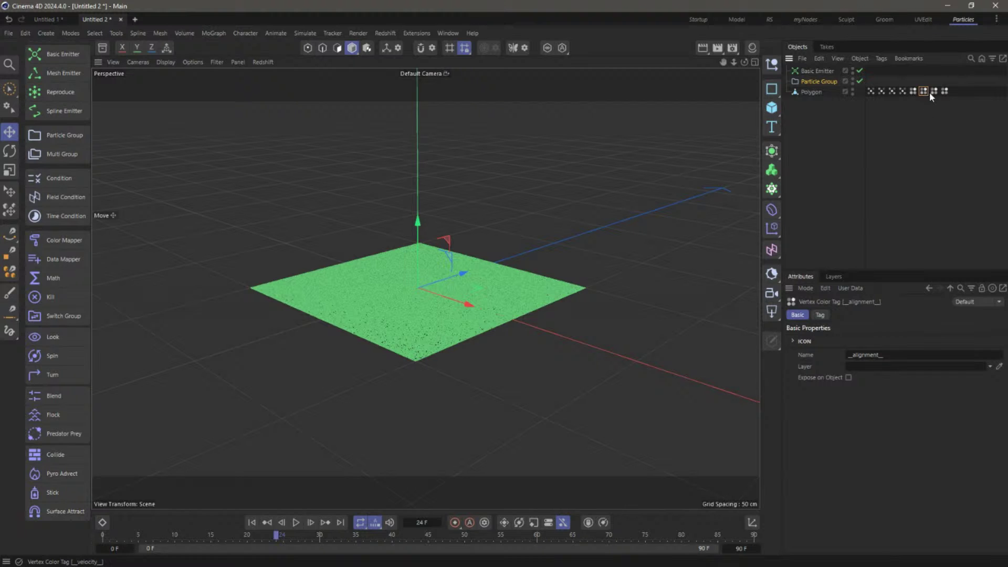
pyautogui.click(933, 91)
pyautogui.click(946, 92)
# - Delete the converted Polygon object so only the Basic Emitter and Particle Group remain
pyautogui.click(817, 92)
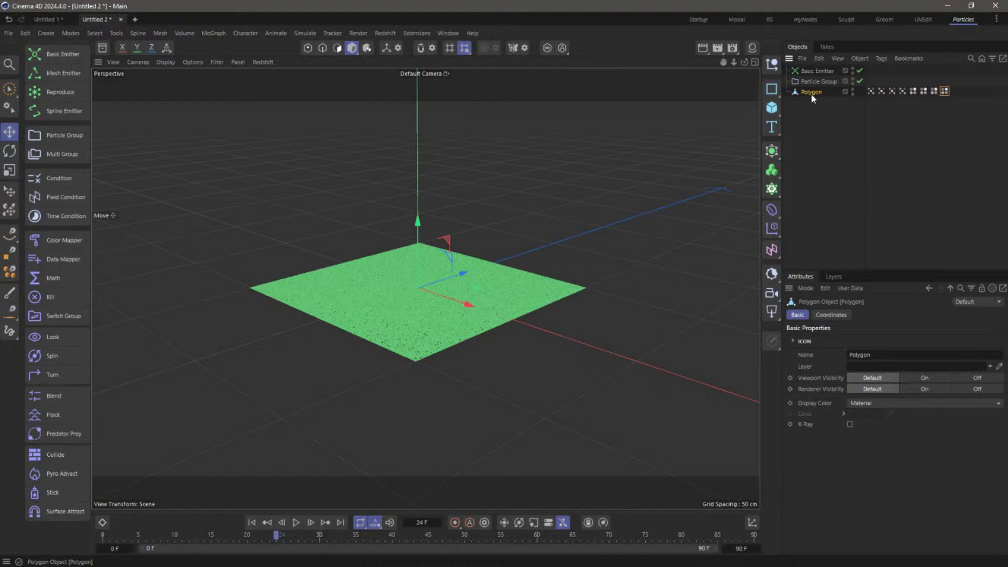
pyautogui.press('Delete')
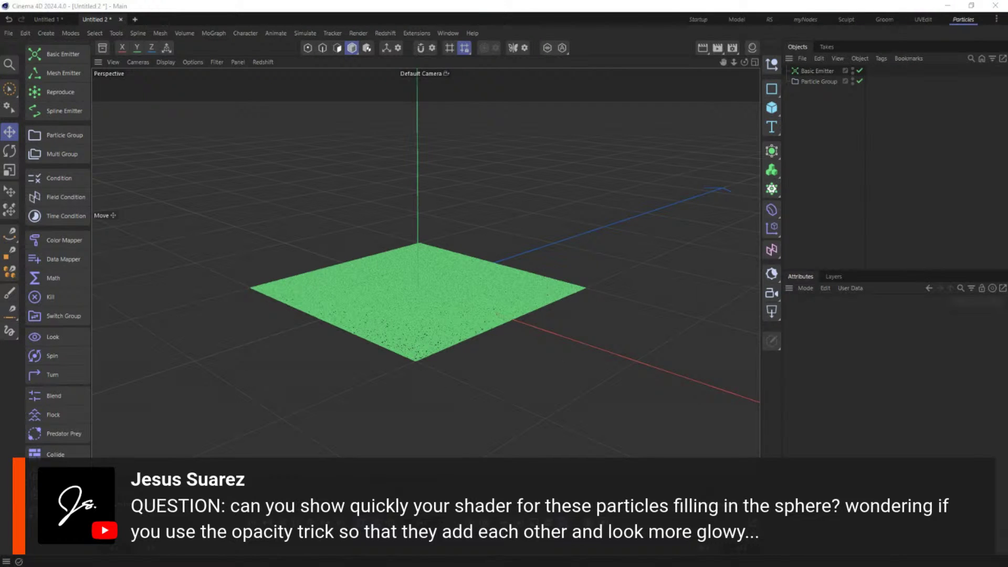
pyautogui.scroll(-2, 761, 130)
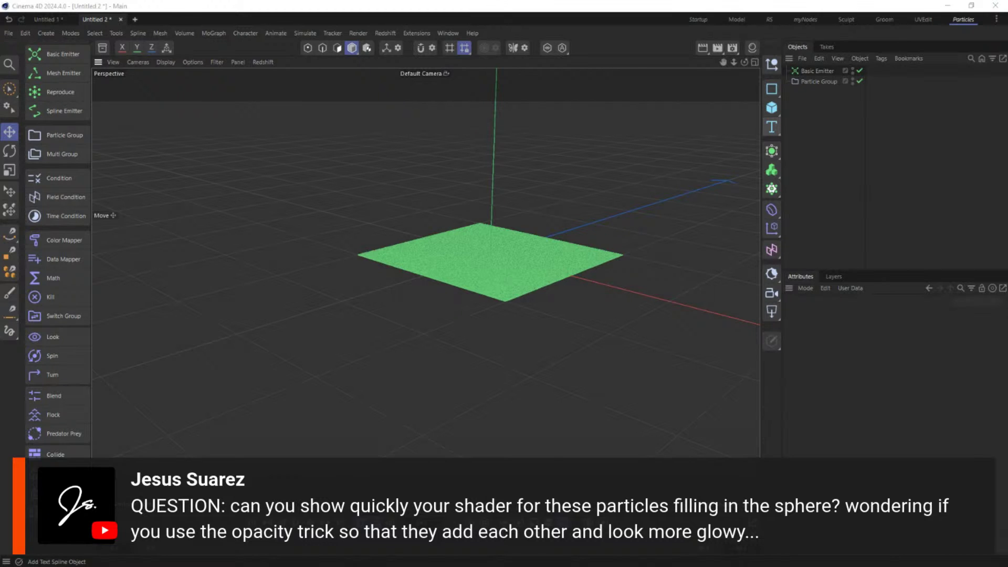
# - Switch to the browser's Cineversity page, select its address, and play the How to Emit from Mesh Points video from about 05:39
pyautogui.hotkey('alt', 'Tab')
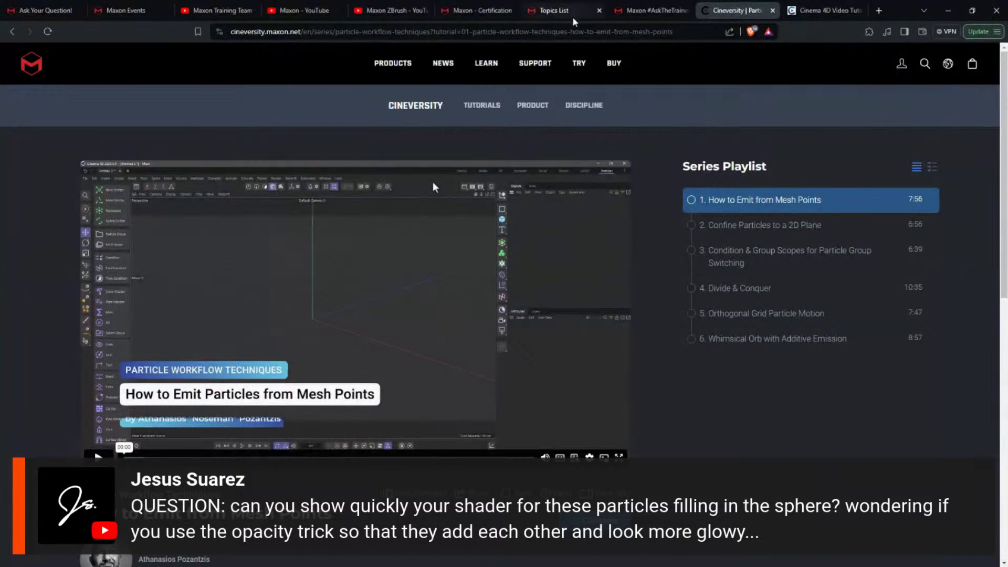
pyautogui.click(565, 31)
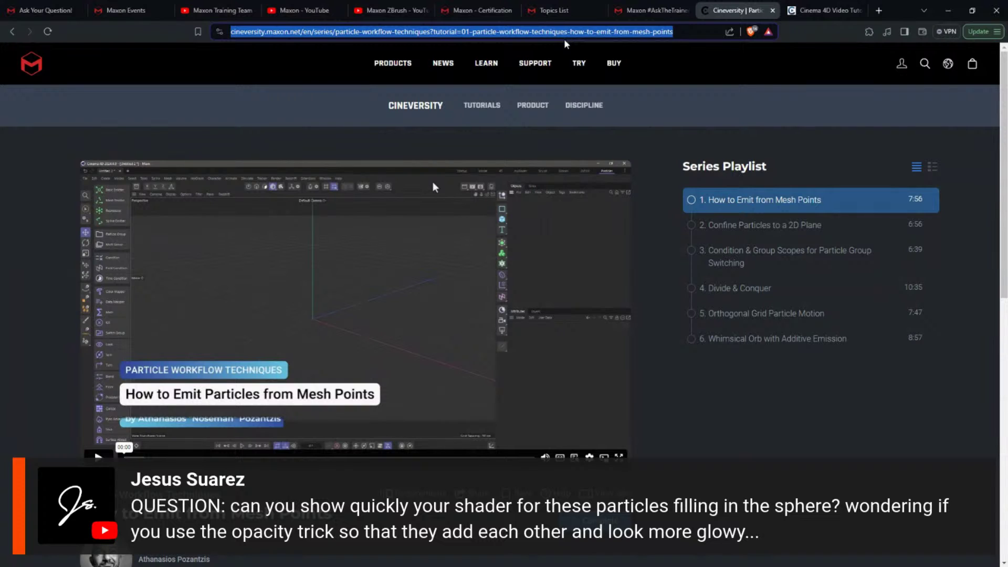
pyautogui.hotkey('alt', 'Tab')
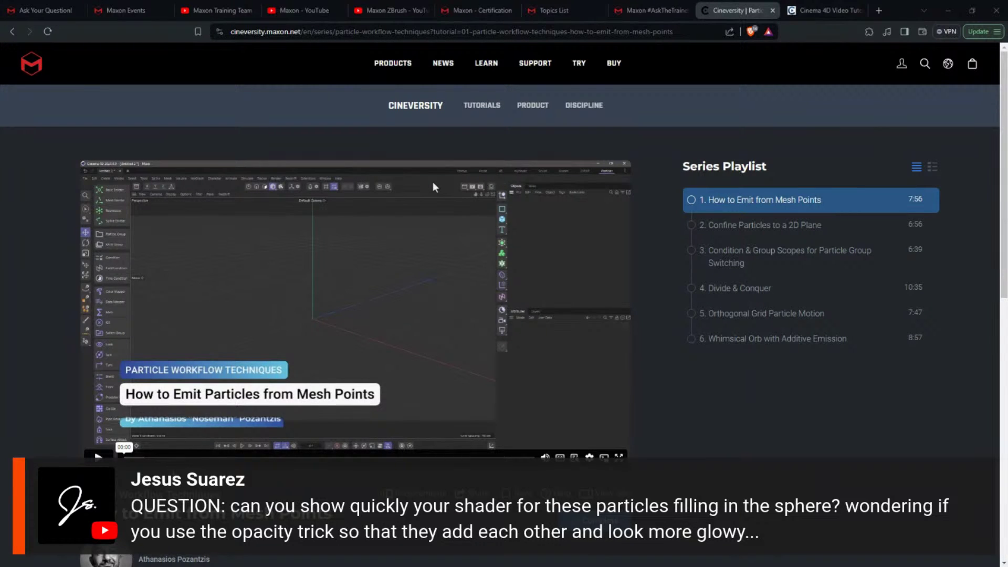
pyautogui.click(416, 457)
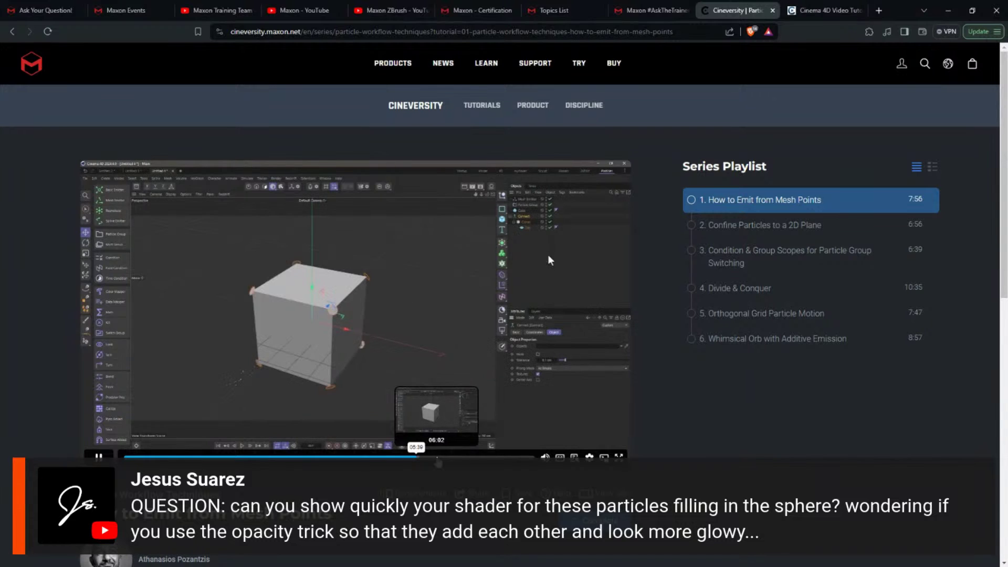
# - Skim the How to Emit from Mesh Points video at about 06:42 and 06:14, pausing playback
pyautogui.click(470, 456)
pyautogui.click(99, 454)
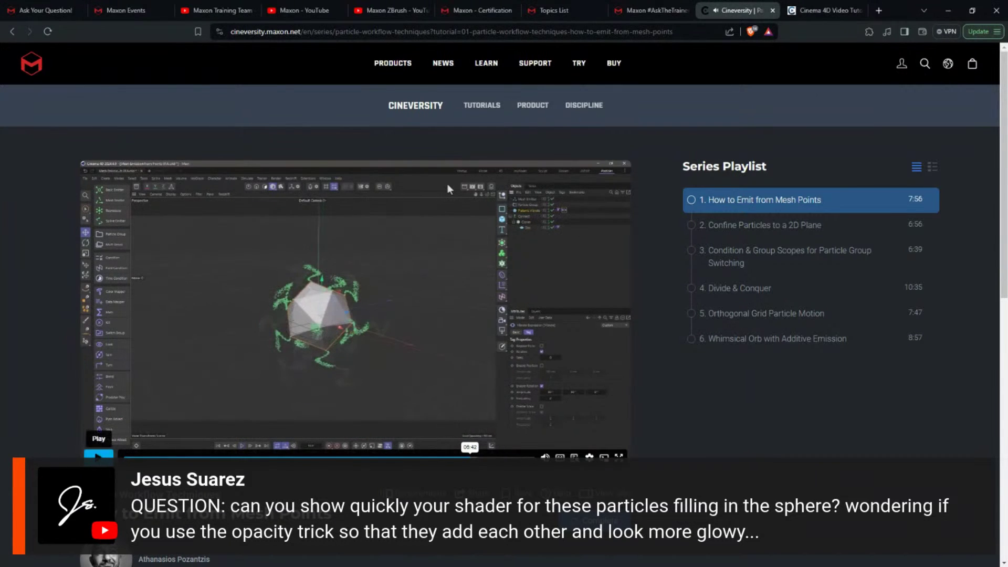
pyautogui.click(487, 457)
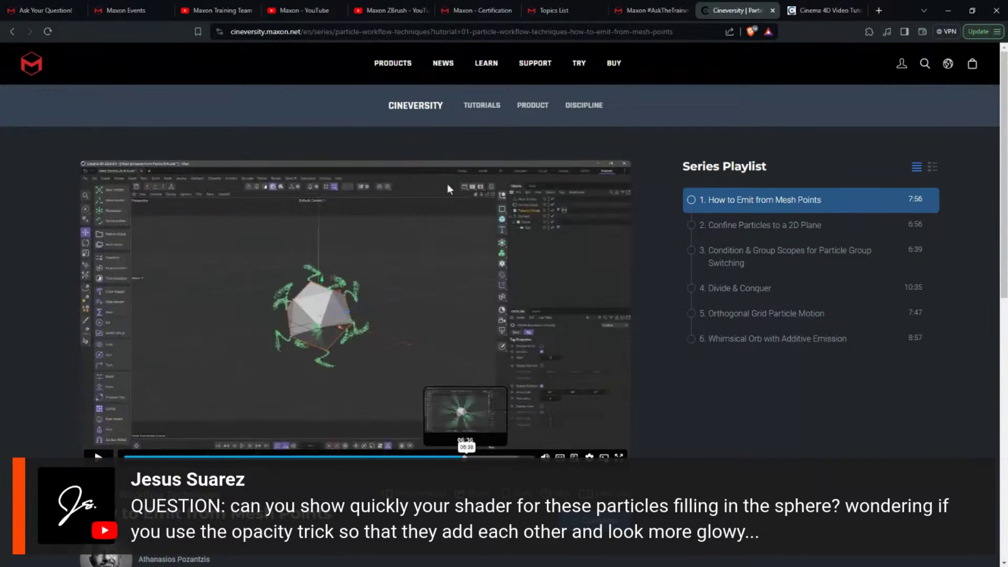
pyautogui.click(446, 456)
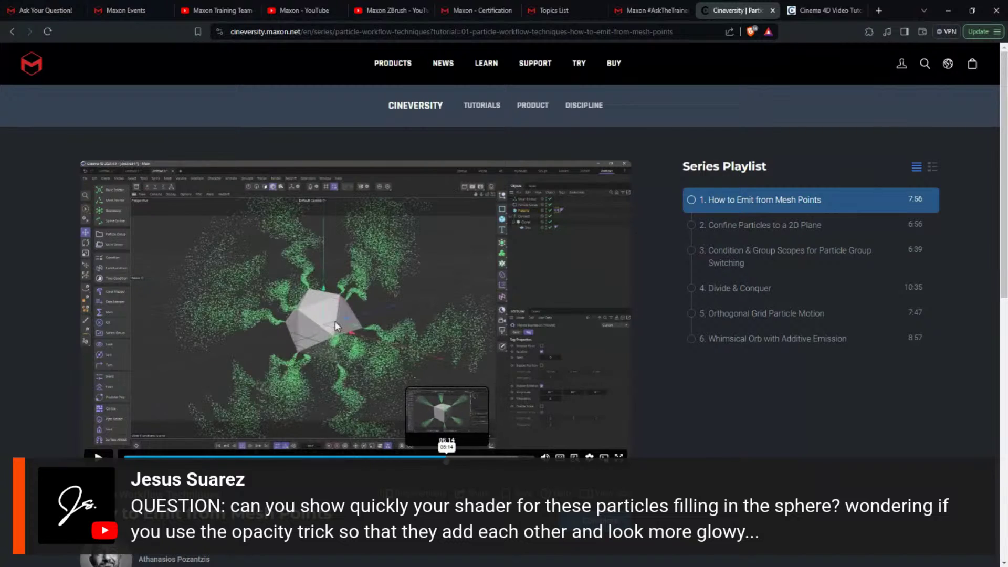
# - View the Orthogonal Grid Particle Motion and Whimsical Orb with Additive Emission tutorials, pausing the latter and selecting its page address
pyautogui.click(746, 313)
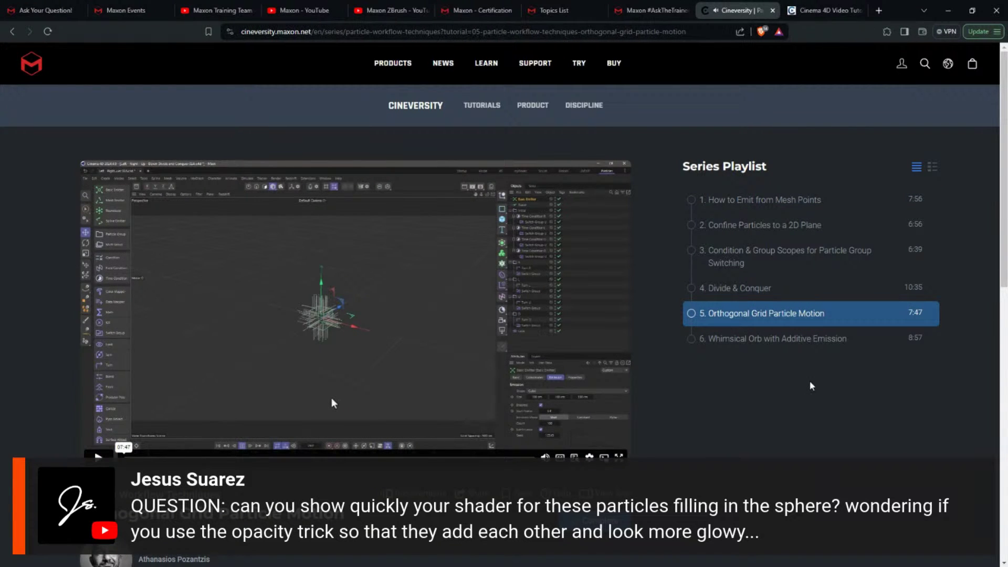
pyautogui.click(753, 349)
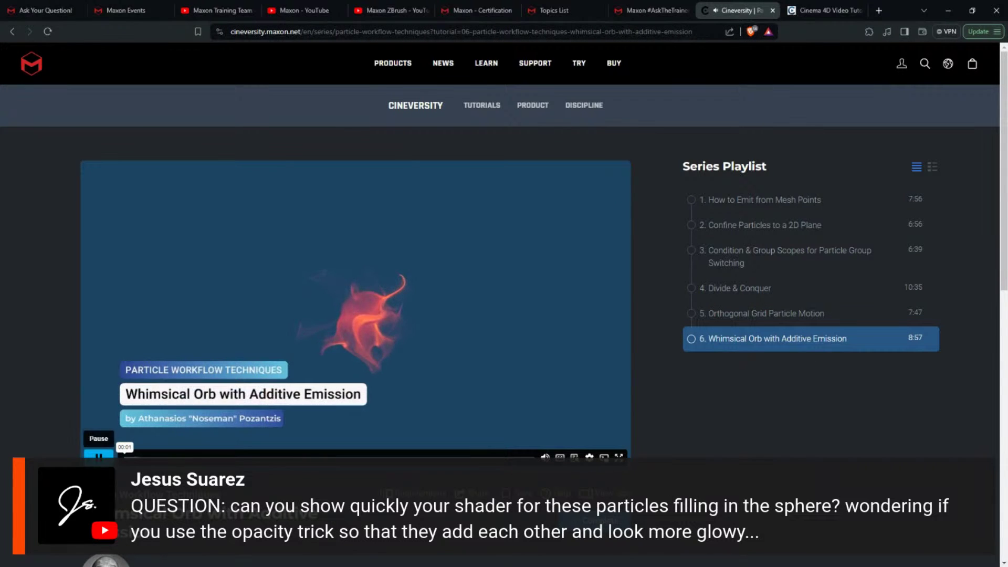
pyautogui.click(99, 455)
pyautogui.click(514, 33)
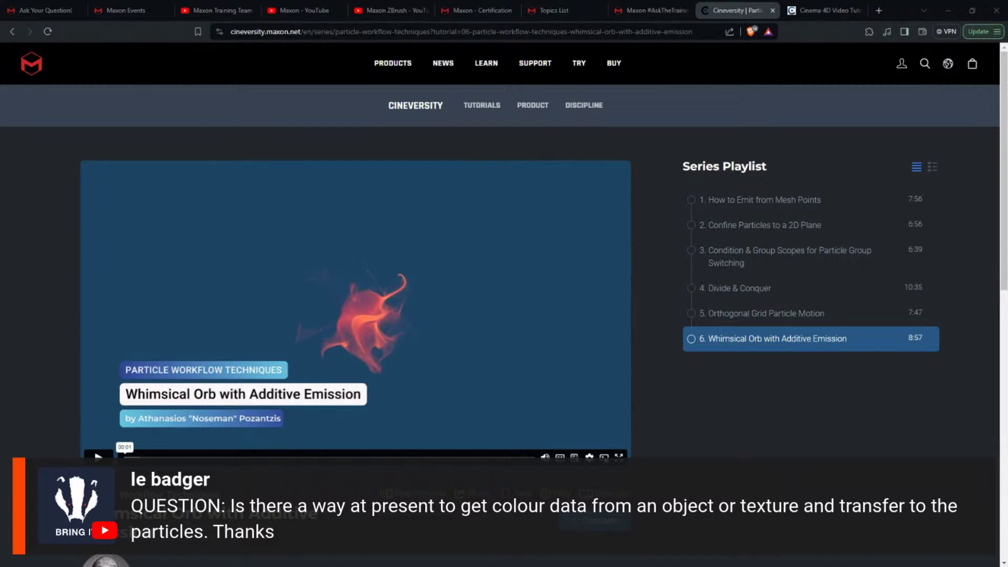
# - Switch to Cinema 4D, create a new project and load the Bigman 01 - Pointing model from the Asset Browser
pyautogui.hotkey('alt', 'Tab')
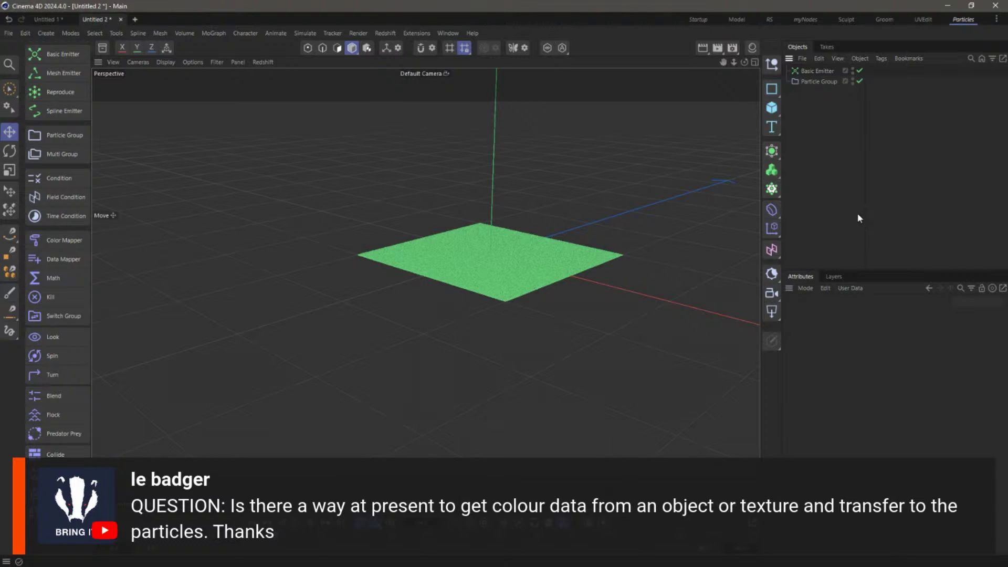
pyautogui.hotkey('ctrl', 'n')
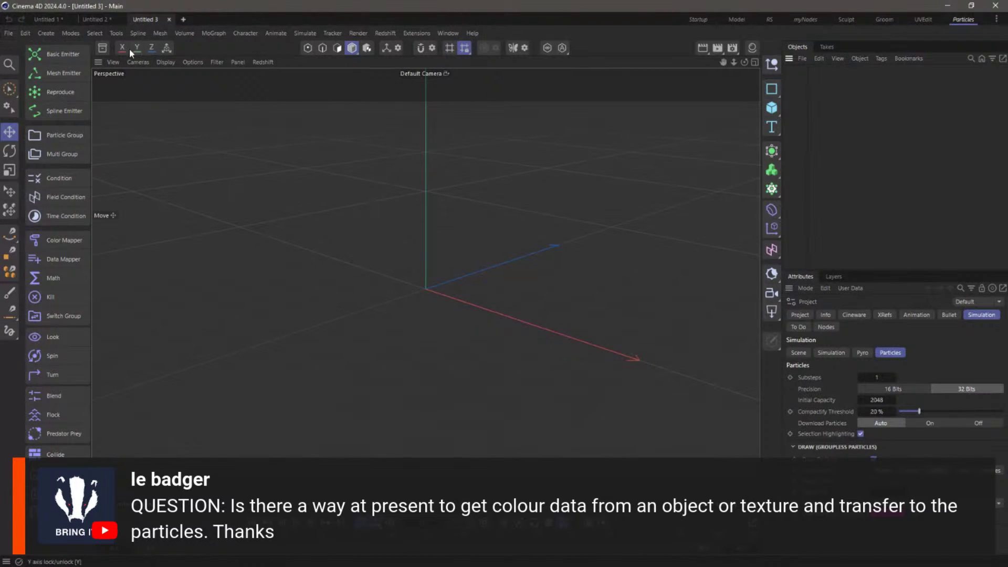
pyautogui.click(102, 48)
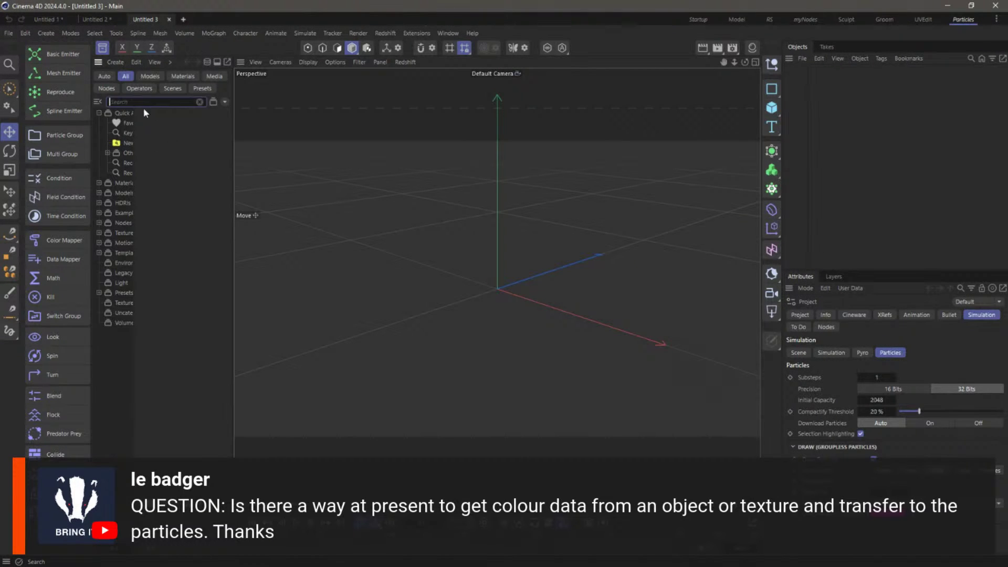
pyautogui.write('big')
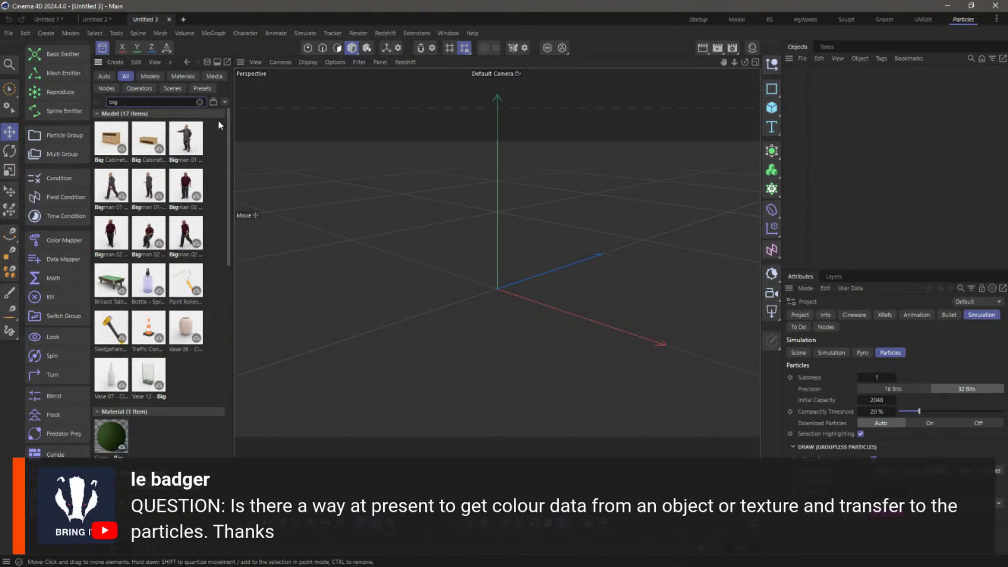
pyautogui.doubleClick(187, 139)
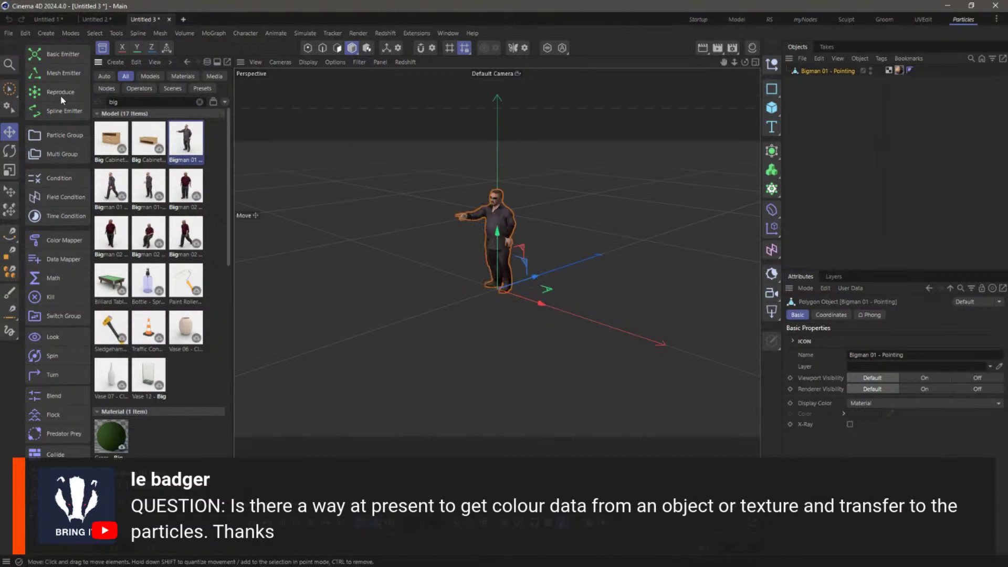
pyautogui.click(102, 49)
pyautogui.keyDown('alt'); pyautogui.moveTo(425, 188); pyautogui.dragTo(534, 199, button='right'); pyautogui.keyUp('alt')
pyautogui.keyDown('alt'); pyautogui.moveTo(474, 212); pyautogui.dragTo(529, 249, button='middle'); pyautogui.keyUp('alt')
pyautogui.keyDown('alt'); pyautogui.moveTo(526, 245); pyautogui.dragTo(460, 215); pyautogui.keyUp('alt')
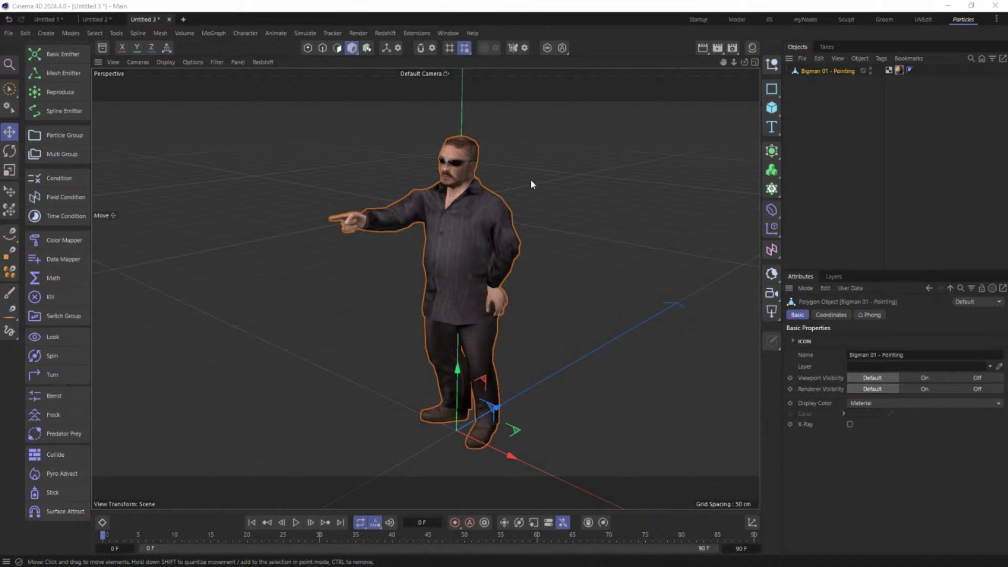
# - Create a Mesh Emitter that emits from the Bigman 01 - Pointing model, test it briefly and return to frame 0
pyautogui.click(849, 112)
pyautogui.click(843, 111)
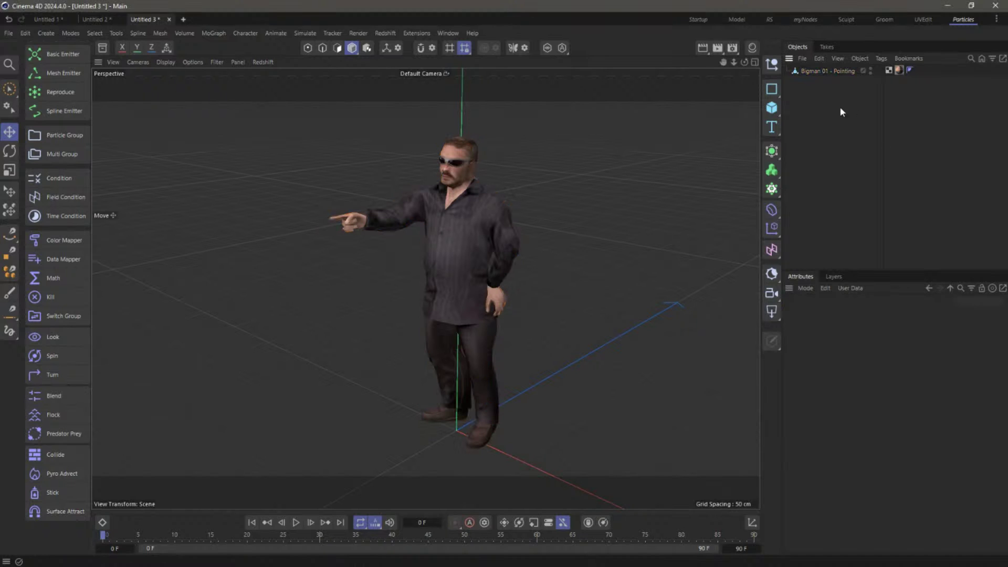
pyautogui.click(827, 70)
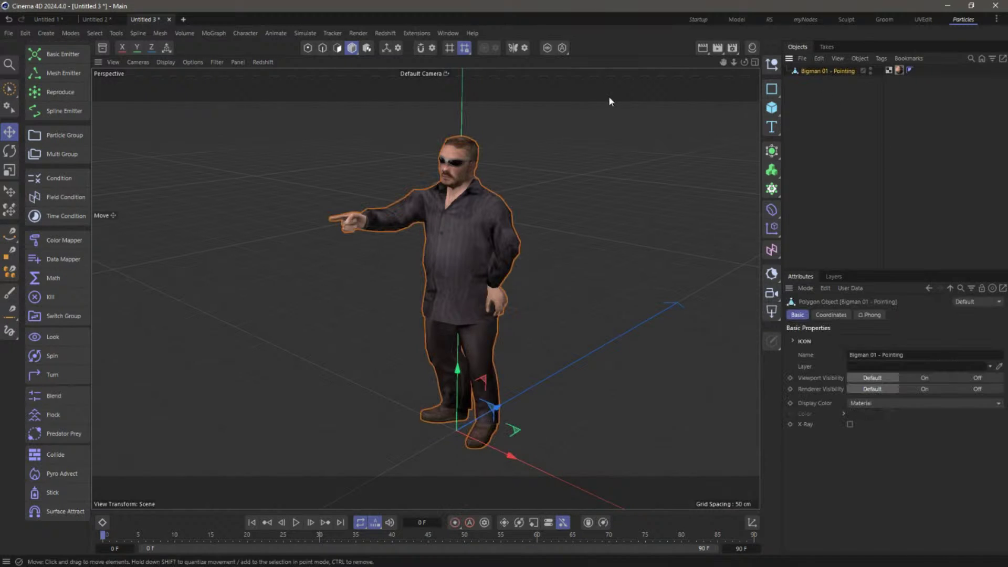
pyautogui.click(60, 75)
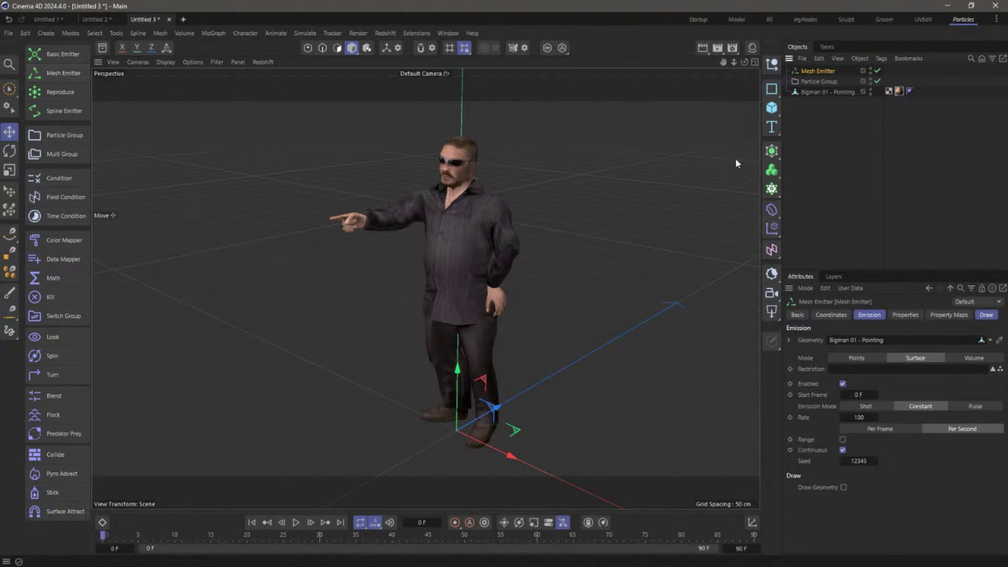
pyautogui.click(294, 522)
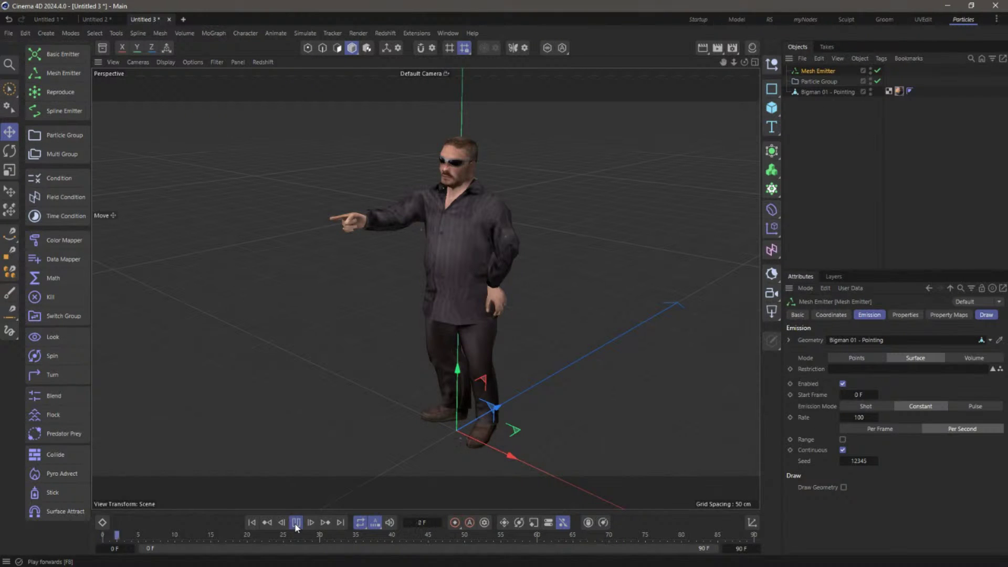
pyautogui.click(295, 522)
pyautogui.click(252, 523)
# - Set the Mesh Emitter's particle speed to 0 and its emission mode to Shot with a count of 100000
pyautogui.click(906, 315)
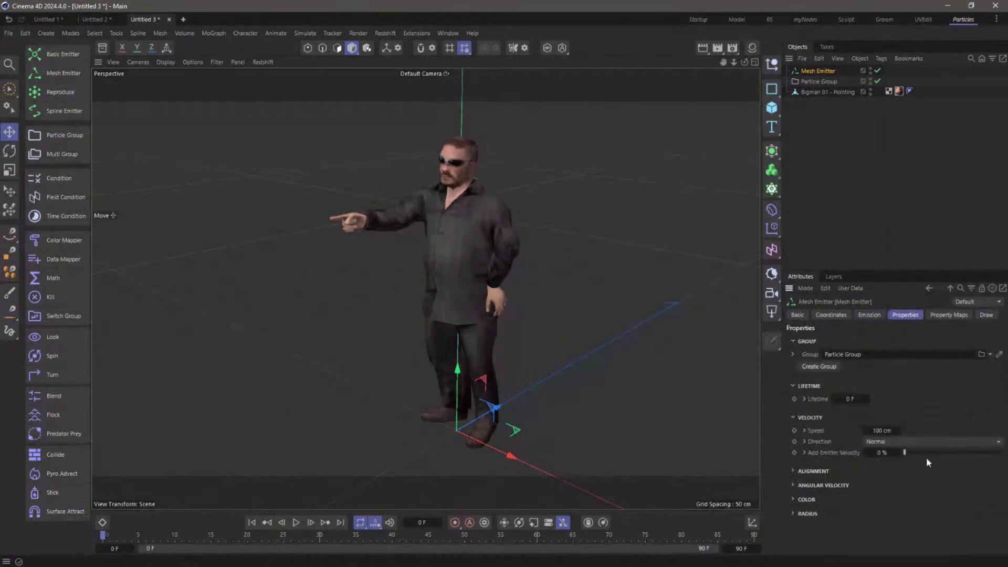
pyautogui.doubleClick(880, 430)
pyautogui.write('0')
pyautogui.press('Return')
pyautogui.click(874, 315)
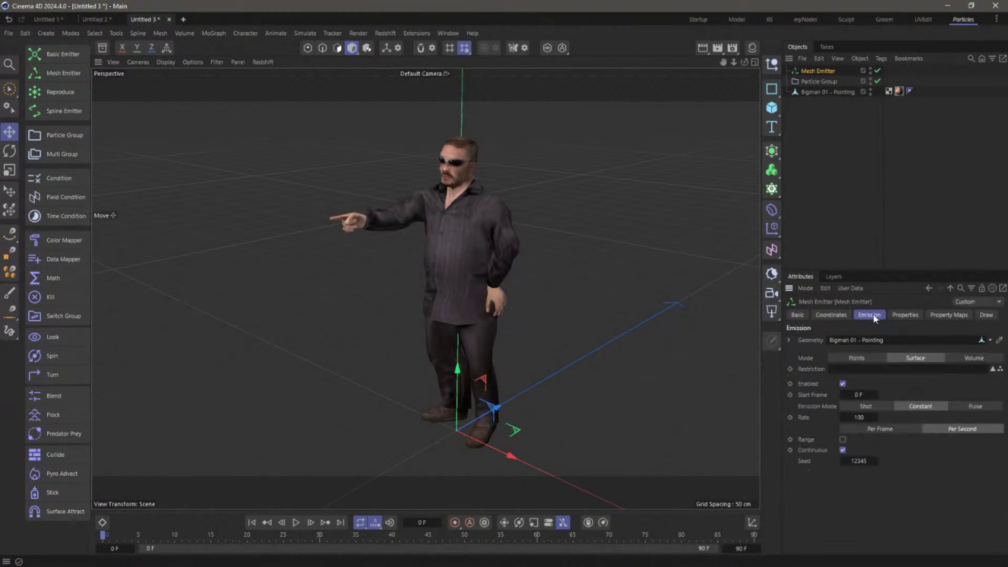
pyautogui.click(865, 407)
pyautogui.doubleClick(860, 417)
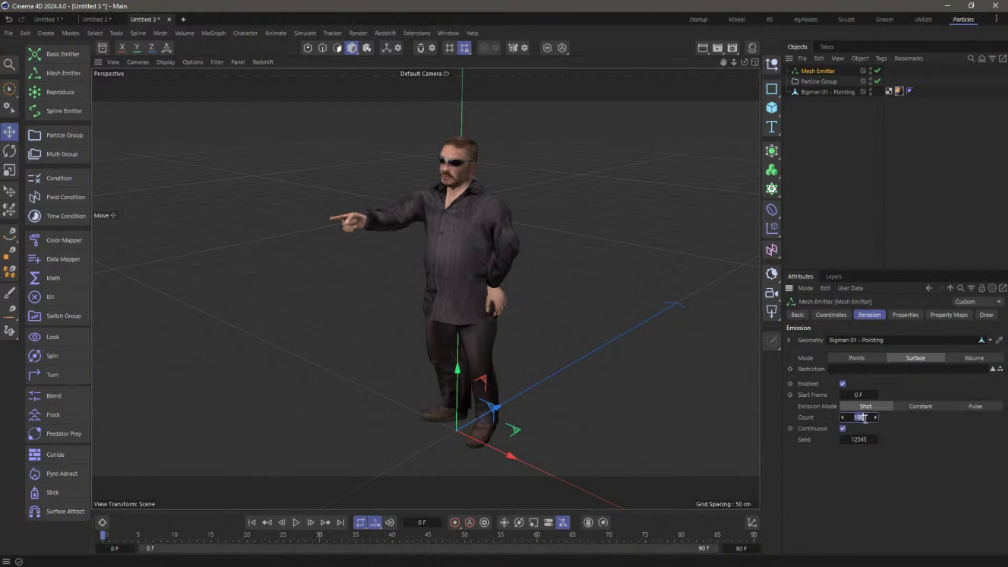
pyautogui.write('100000')
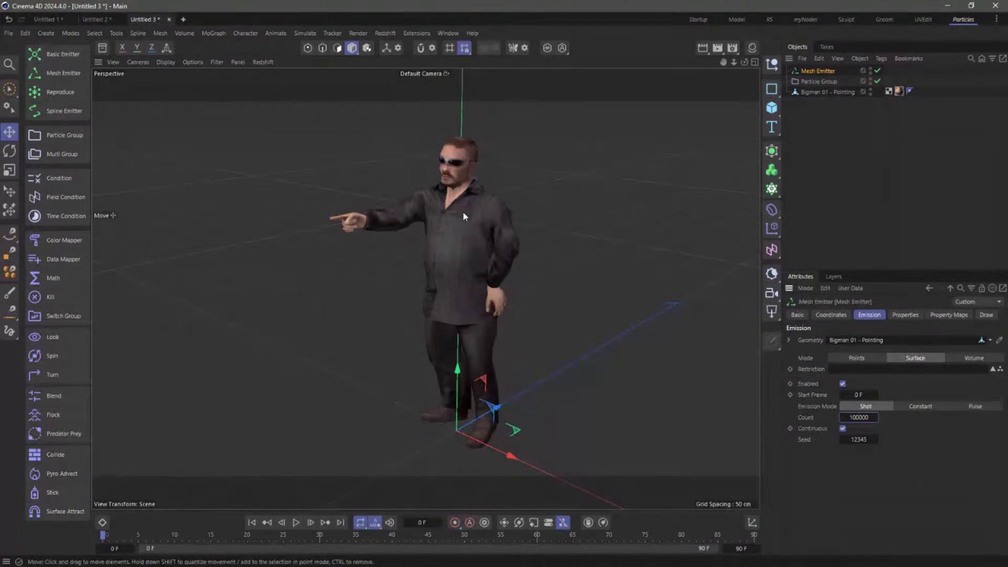
# - Add a Vertex Color tag to the Bigman 01 - Pointing object
pyautogui.click(827, 90)
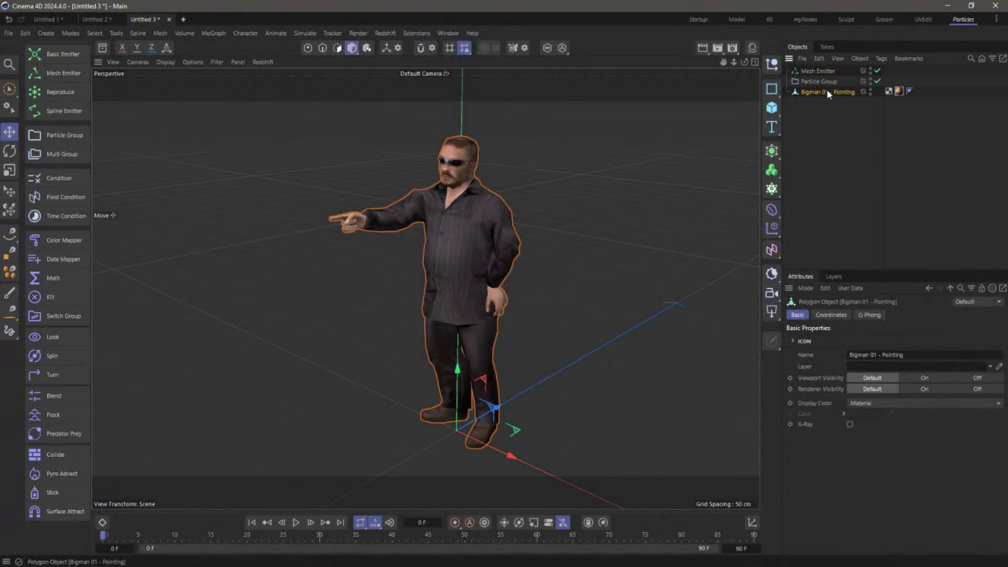
pyautogui.rightClick(831, 92)
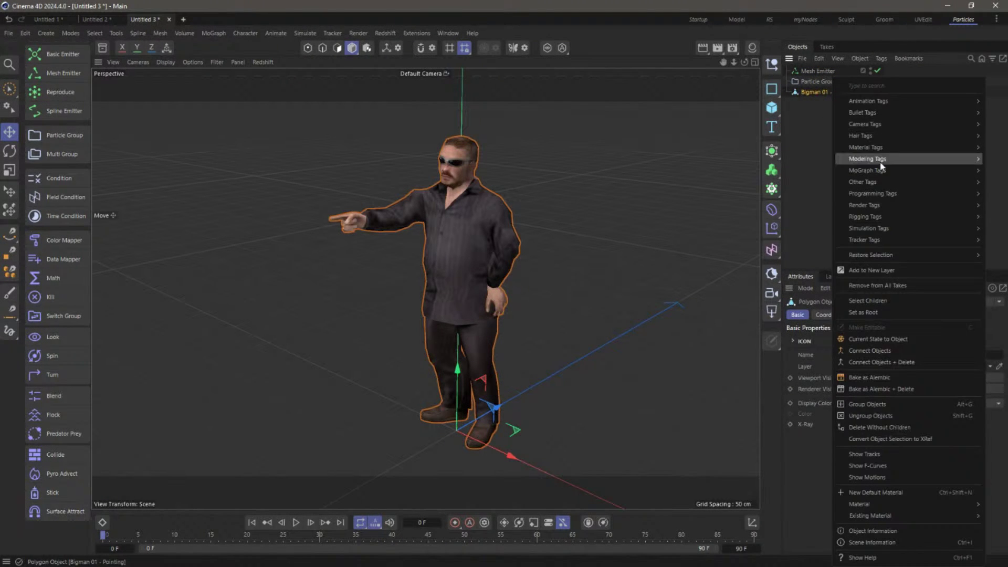
pyautogui.moveTo(871, 182)
pyautogui.click(766, 281)
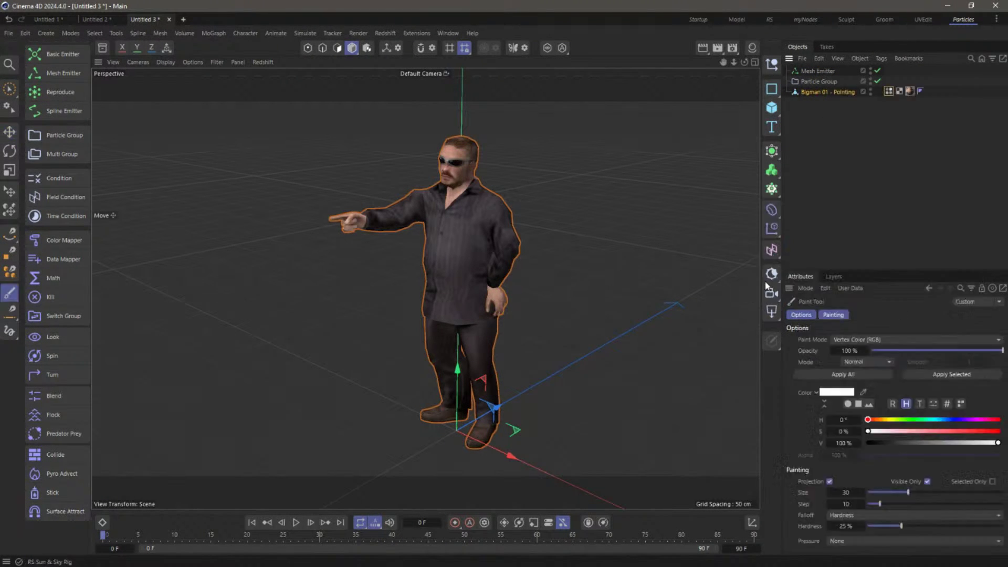
# - Enable Use Transfer with Fields mode on the Vertex Color tag and remove its Freeze layer
pyautogui.click(887, 92)
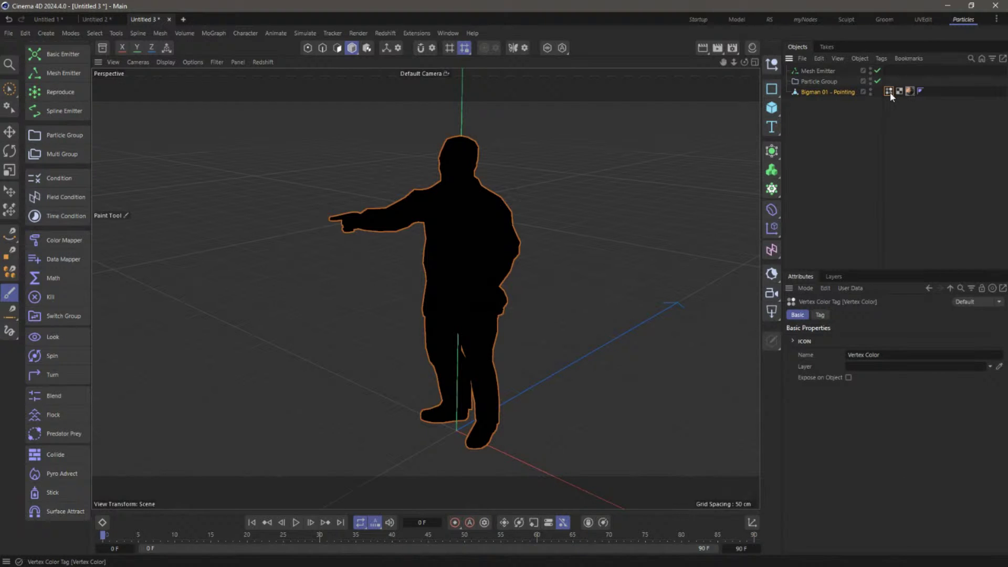
pyautogui.click(821, 316)
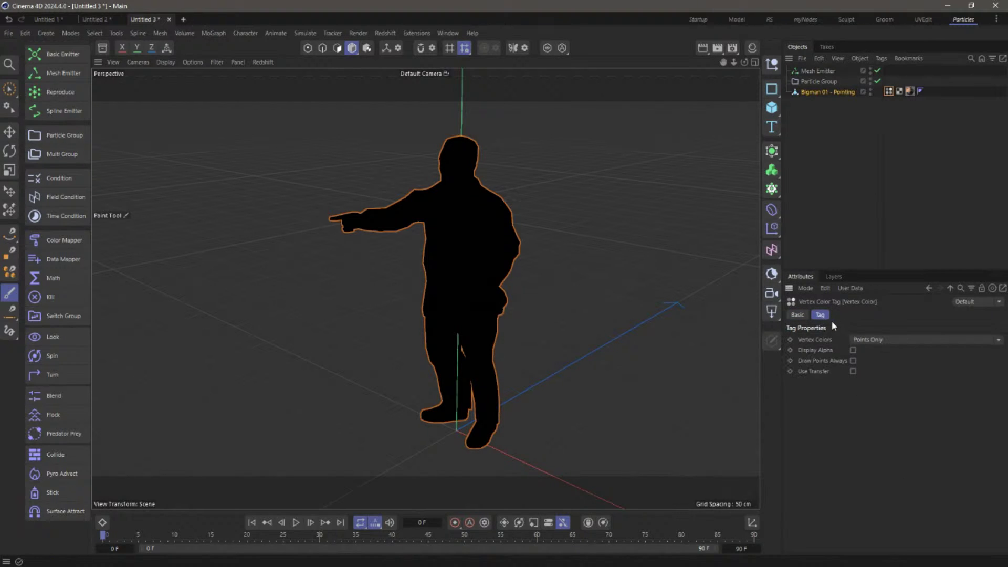
pyautogui.click(853, 371)
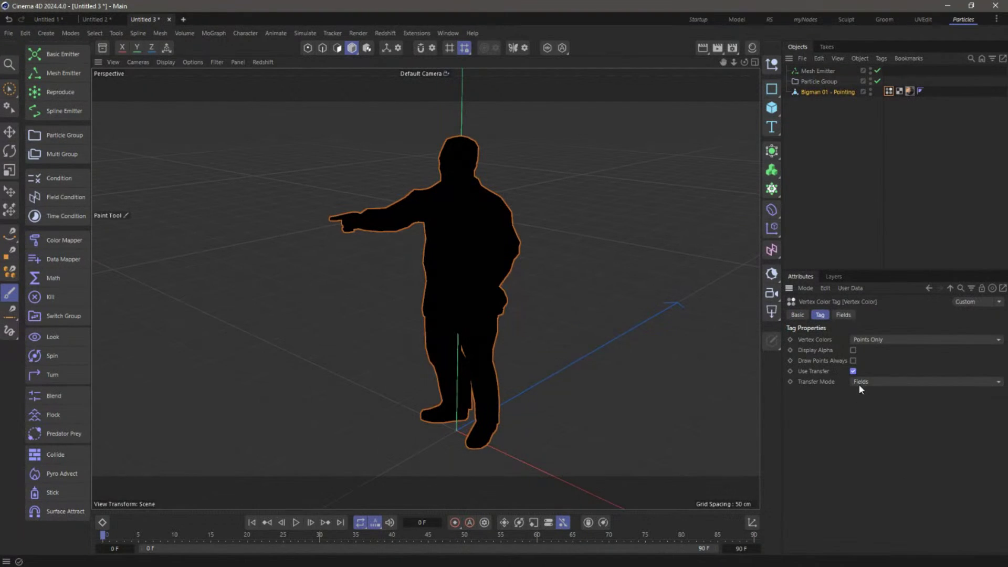
pyautogui.click(841, 316)
pyautogui.click(825, 372)
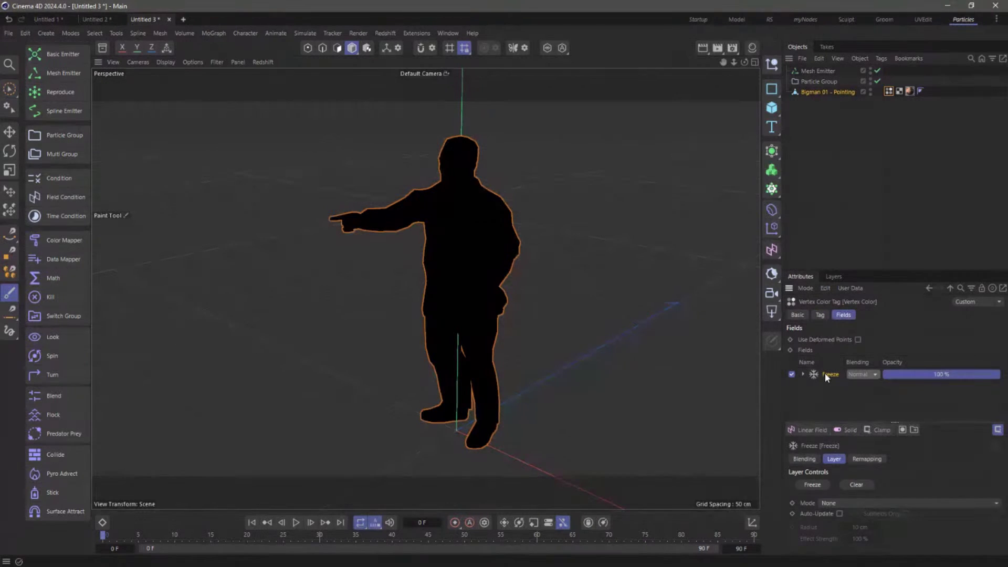
pyautogui.press('Delete')
# - Add a Shader Field to the Vertex Color tag and assign the bigman01.jpg bitmap as its custom shader
pyautogui.click(819, 430)
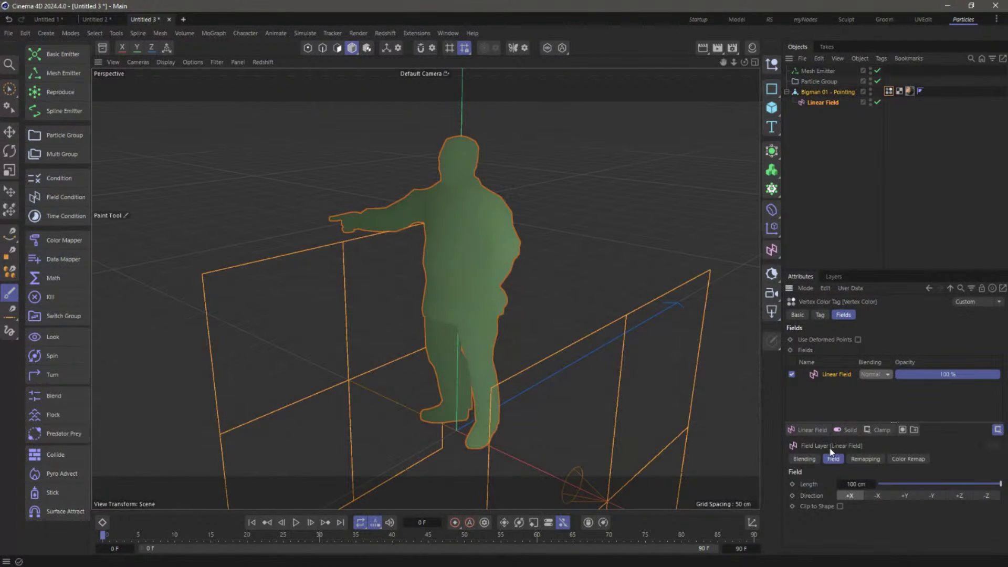
pyautogui.hotkey('ctrl', 'z')
pyautogui.click(812, 431)
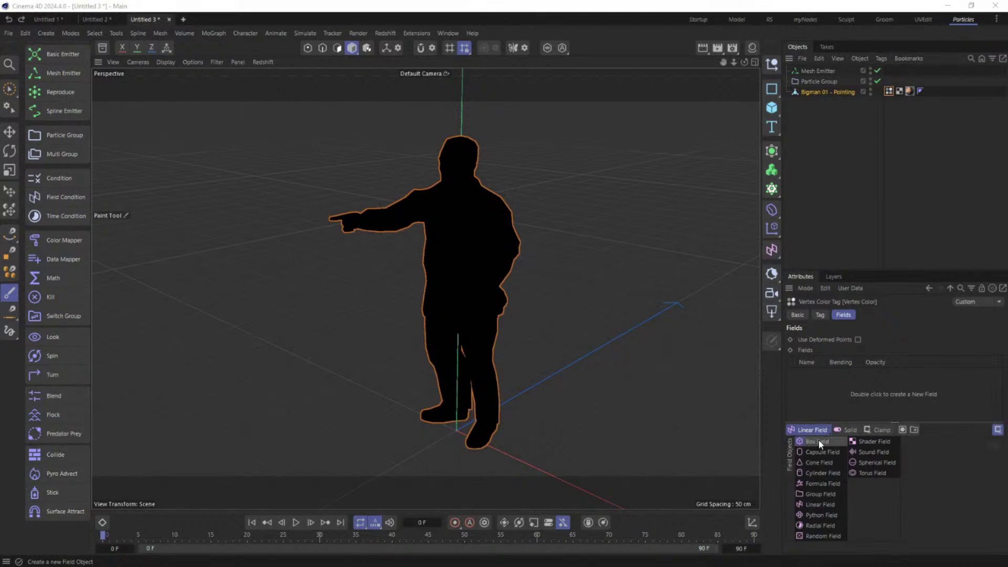
pyautogui.click(867, 442)
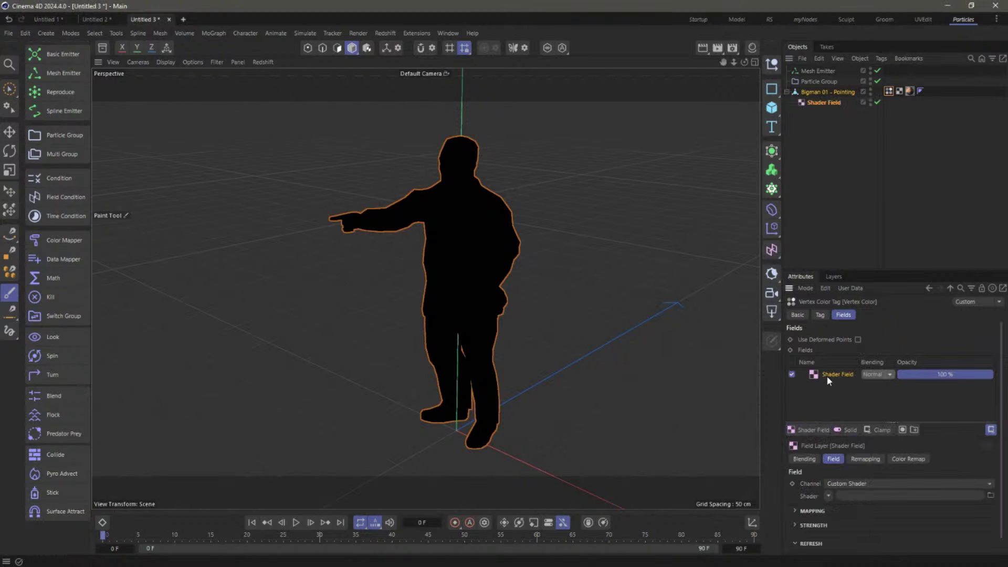
pyautogui.click(828, 494)
pyautogui.moveTo(843, 285)
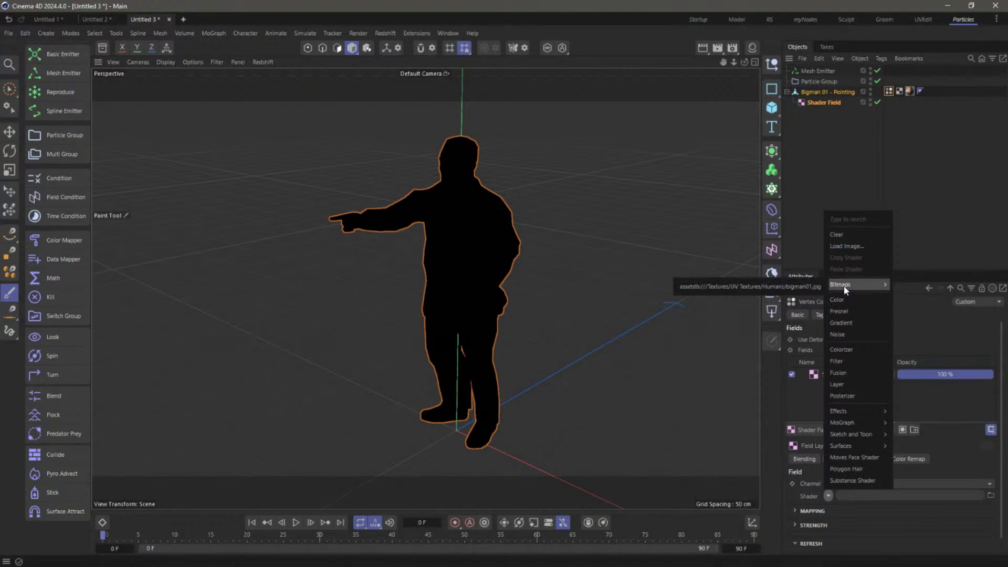
pyautogui.click(797, 289)
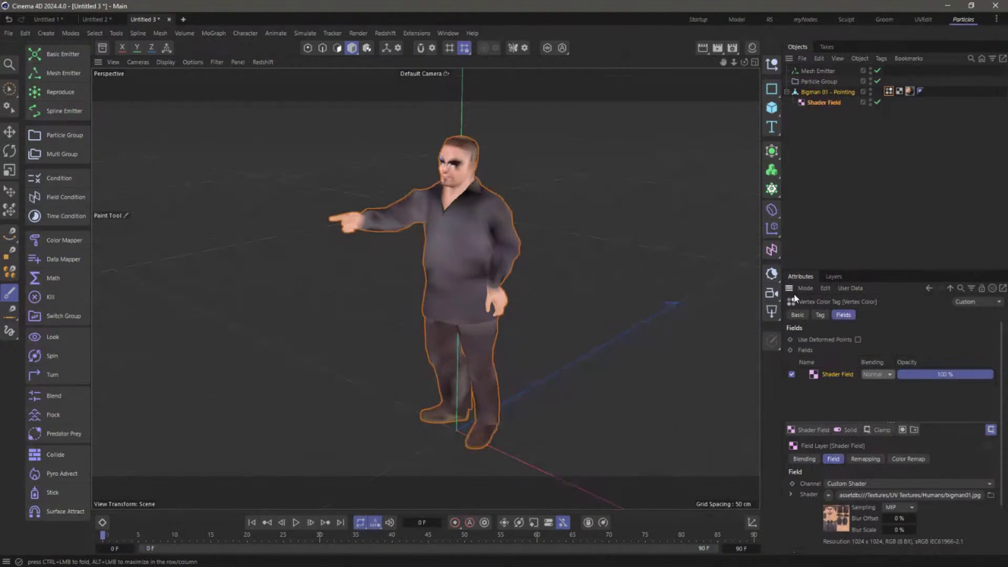
# - Place the Bigman model under a Subdivision Surface and move the Vertex Color tag onto the Subdivision Surface
pyautogui.click(813, 93)
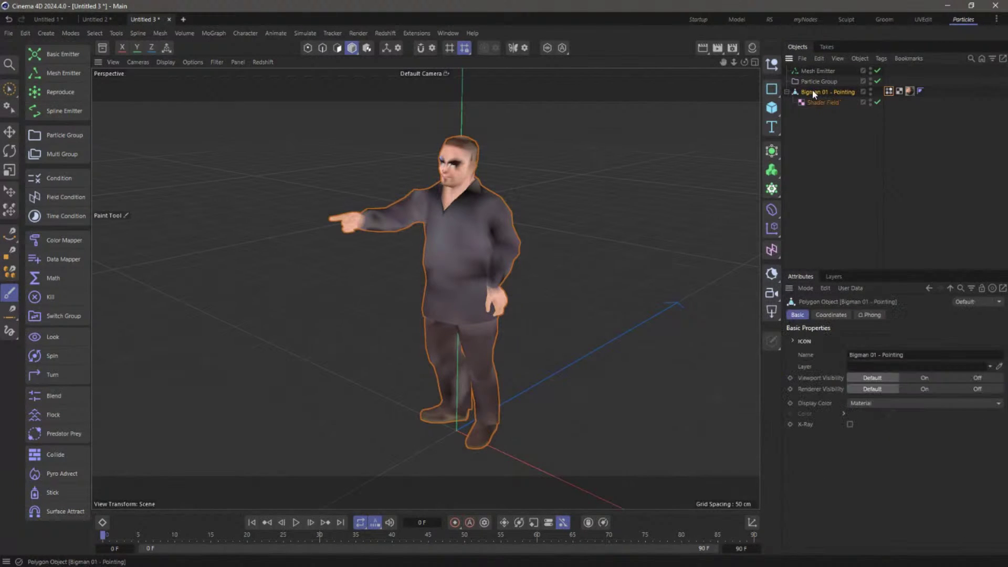
pyautogui.keyDown('alt'); pyautogui.click(772, 152); pyautogui.keyUp('alt')
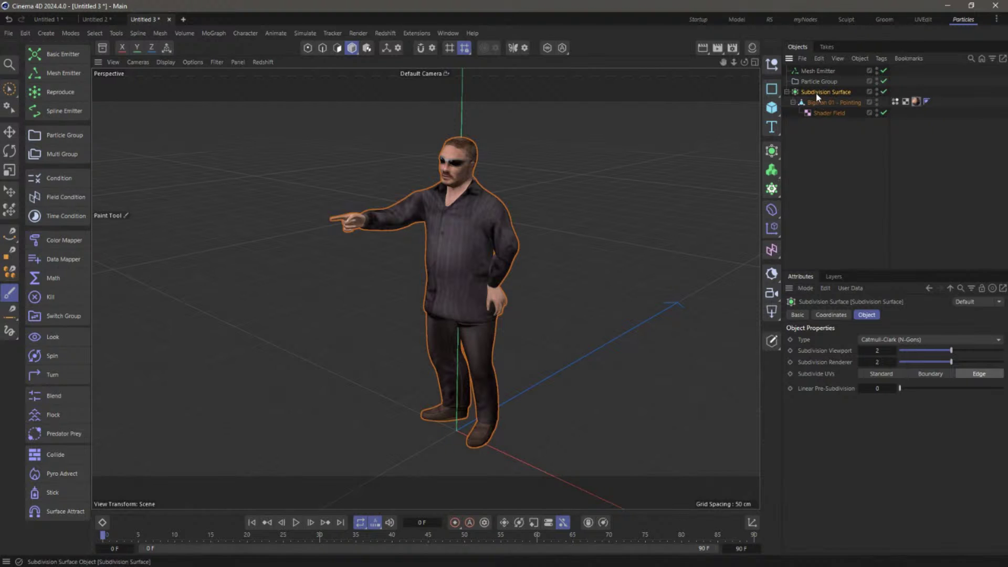
pyautogui.moveTo(895, 102); pyautogui.dragTo(896, 97)
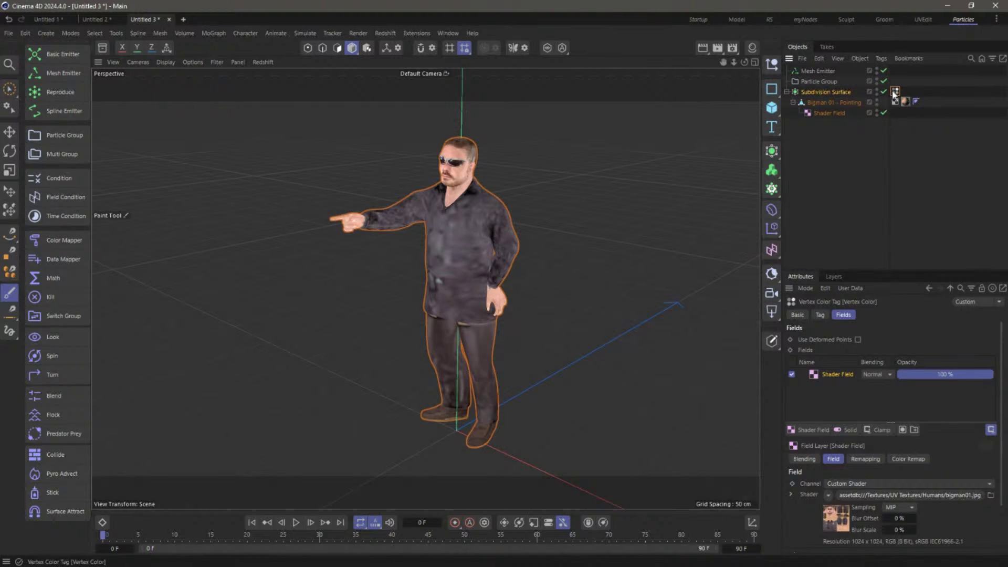
# - Set the Subdivision Surface's viewport subdivision to 3 and reopen the Vertex Color tag's field settings
pyautogui.click(824, 92)
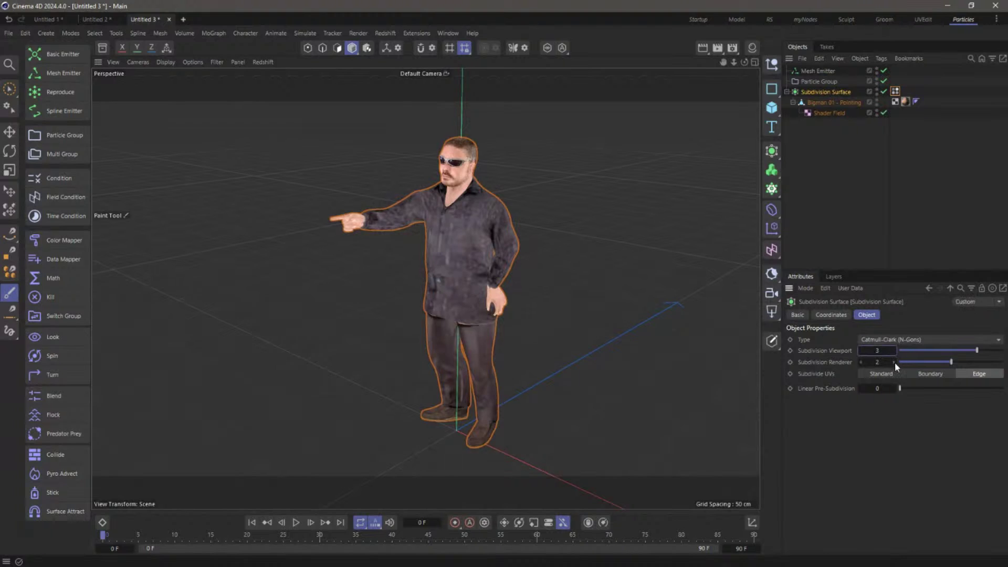
pyautogui.click(882, 173)
pyautogui.click(896, 92)
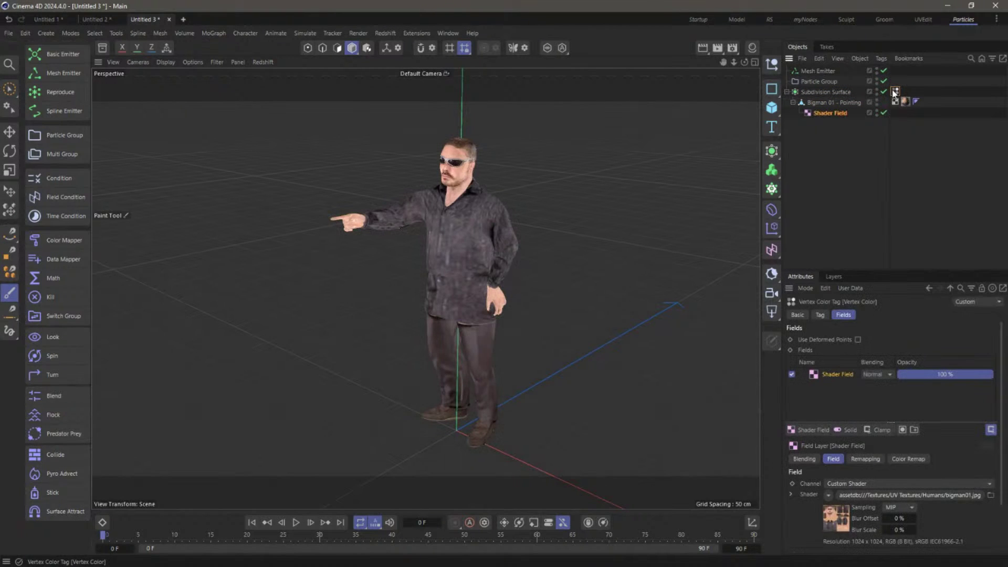
# - Set the Mesh Emitter's Geometry to the Subdivision Surface and assign its Vertex Color tag as the emitter's Color Map
pyautogui.click(815, 72)
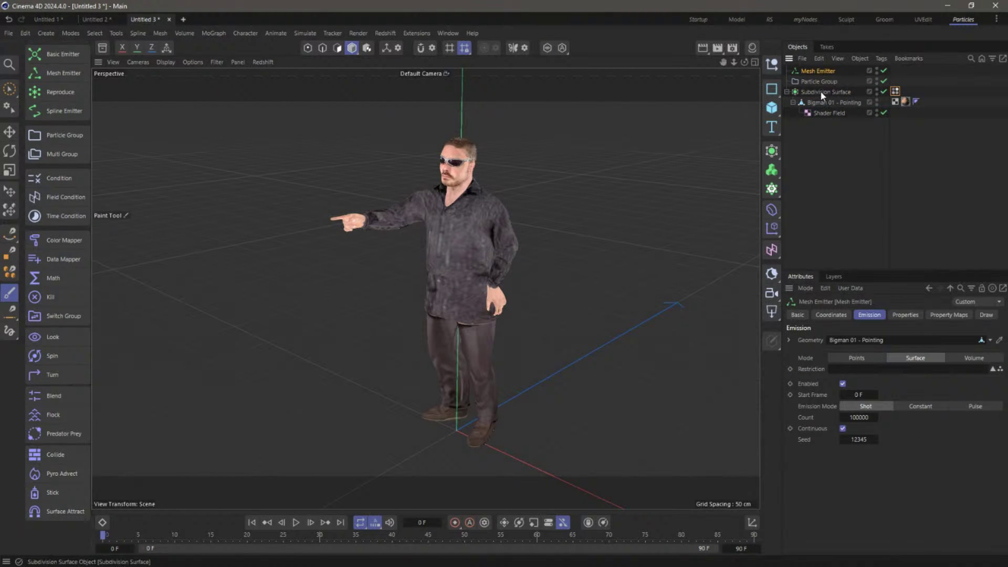
pyautogui.moveTo(820, 91); pyautogui.dragTo(871, 340)
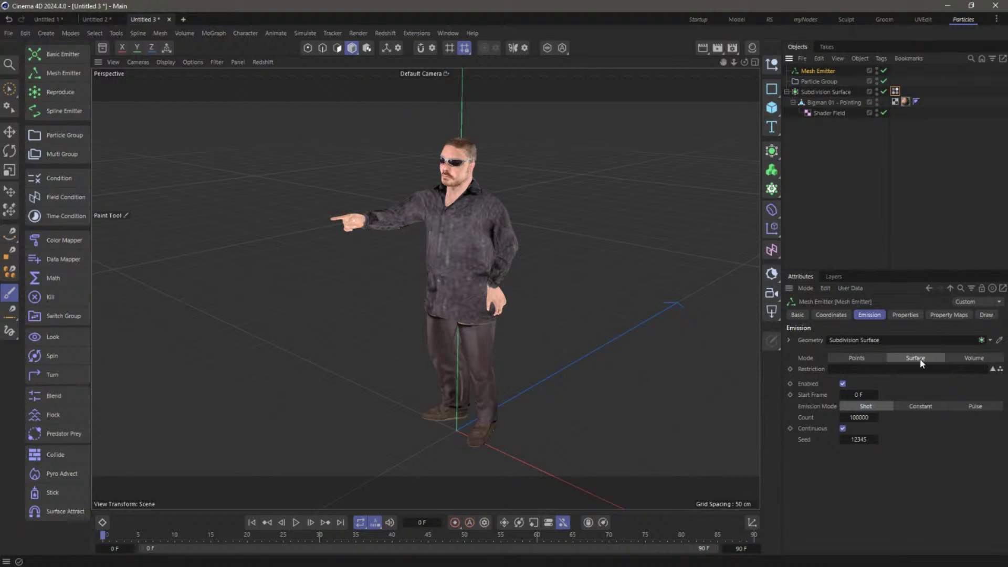
pyautogui.click(934, 317)
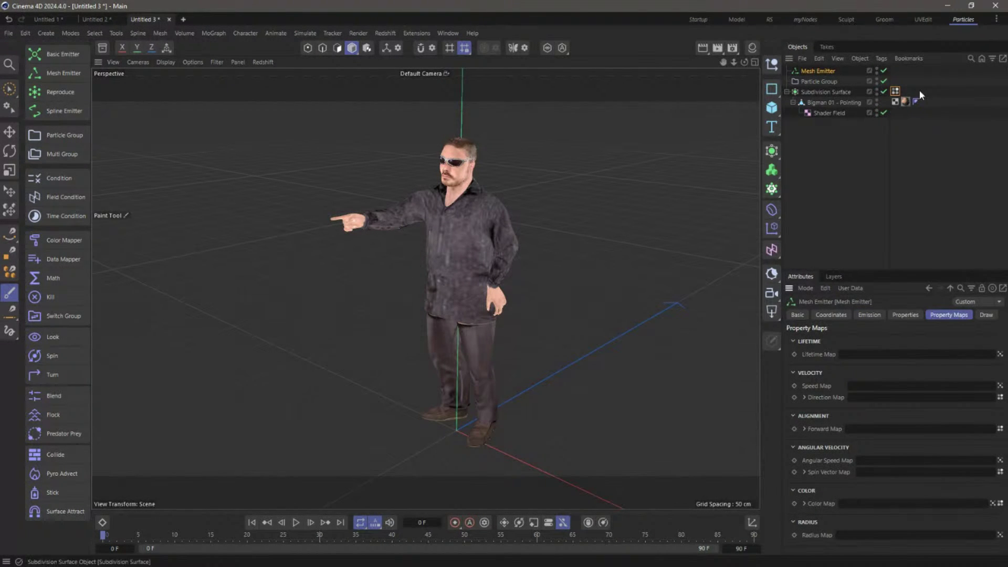
pyautogui.moveTo(895, 93); pyautogui.dragTo(870, 505)
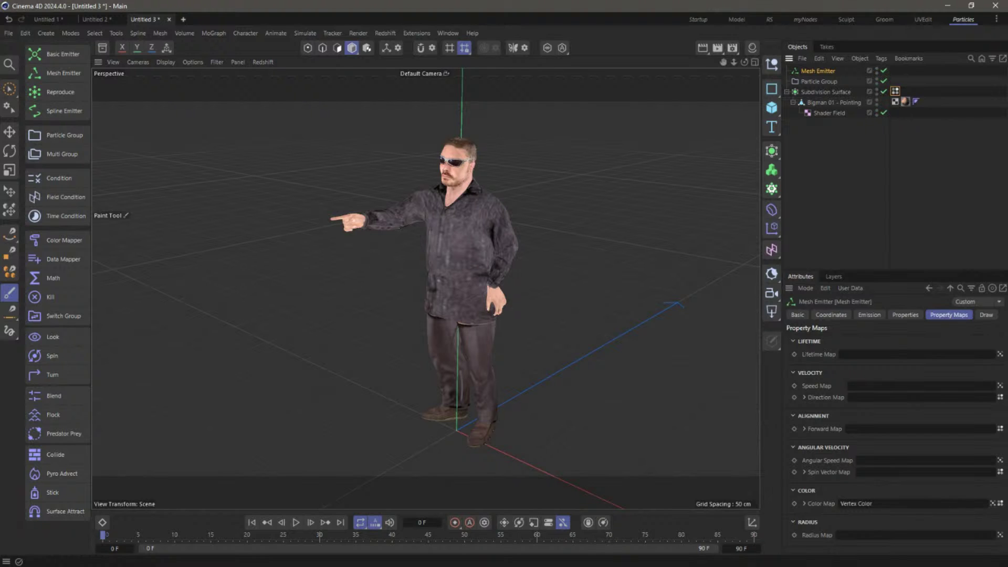
pyautogui.click(884, 132)
# - Hide the Subdivision Surface in the viewport and play the particle simulation from the start to check the transferred texture colors
pyautogui.click(876, 90)
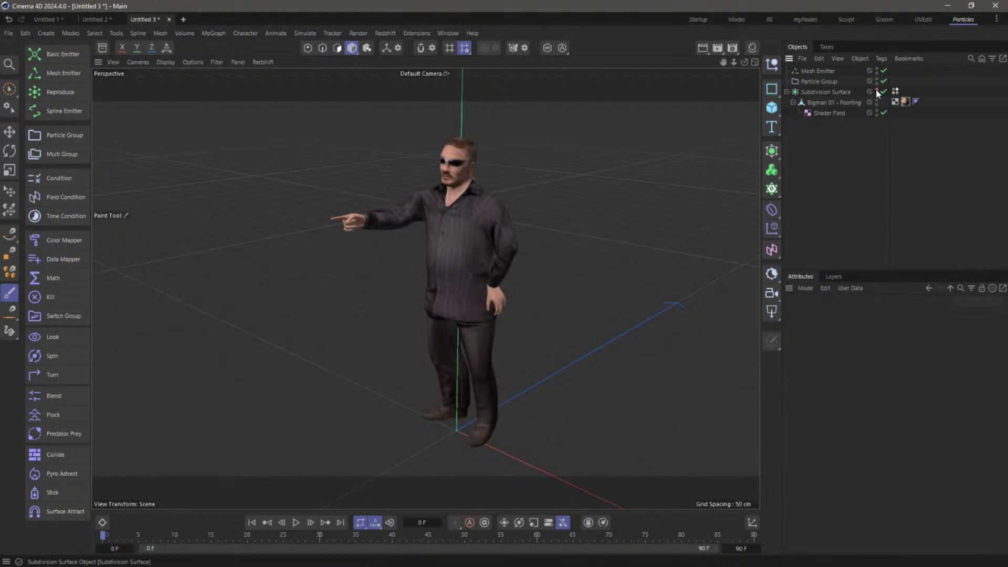
pyautogui.click(297, 522)
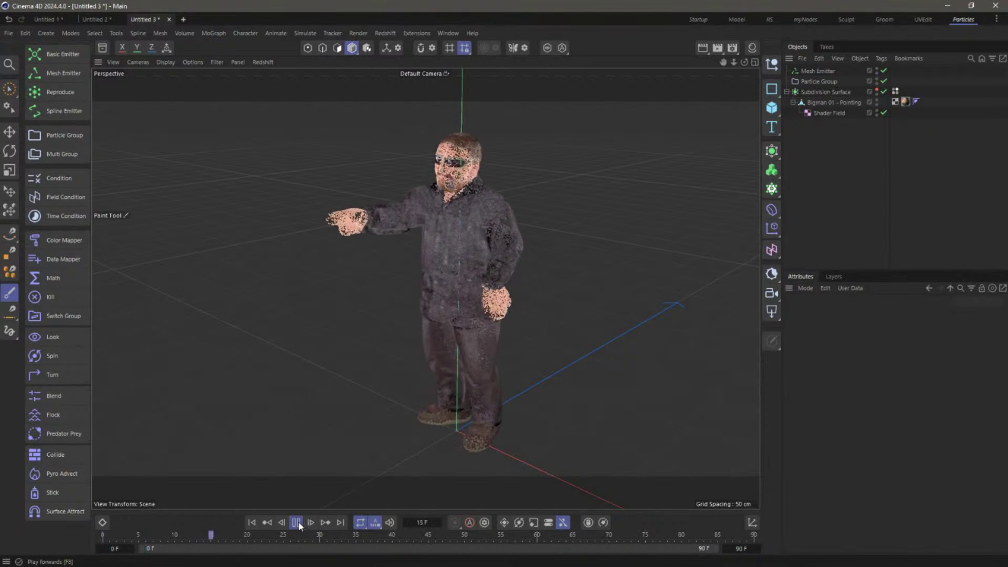
pyautogui.click(296, 522)
pyautogui.click(265, 523)
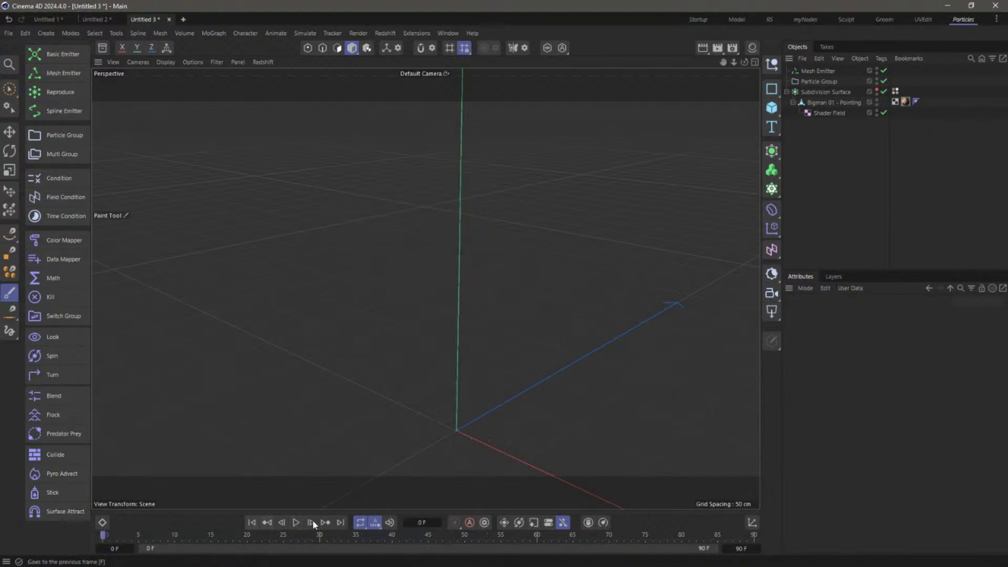
pyautogui.click(296, 523)
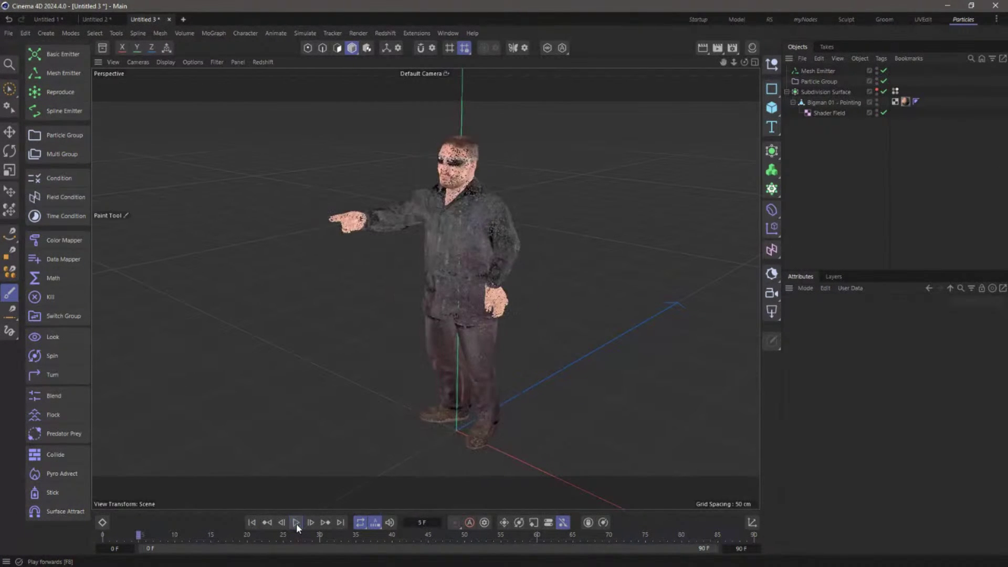
pyautogui.click(296, 523)
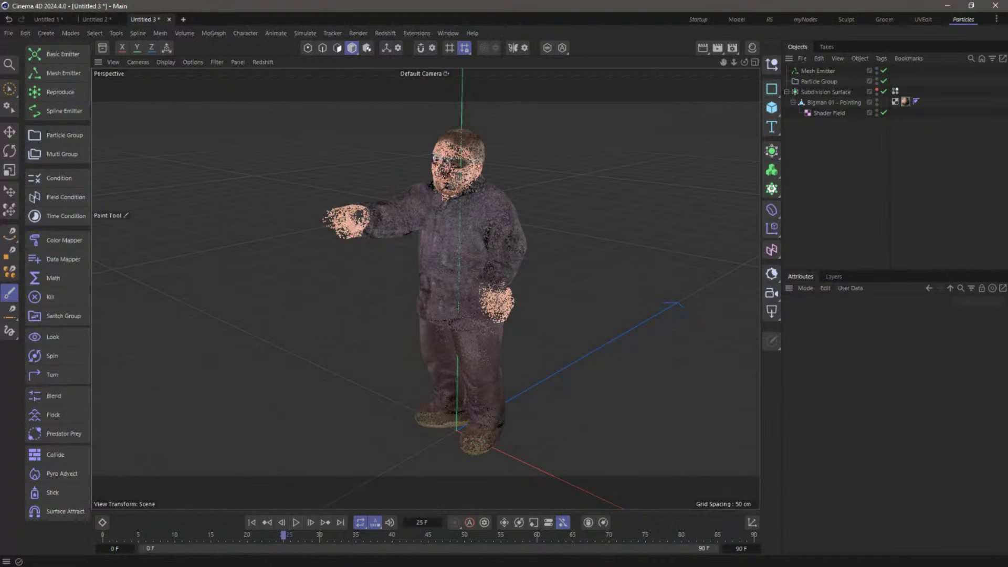
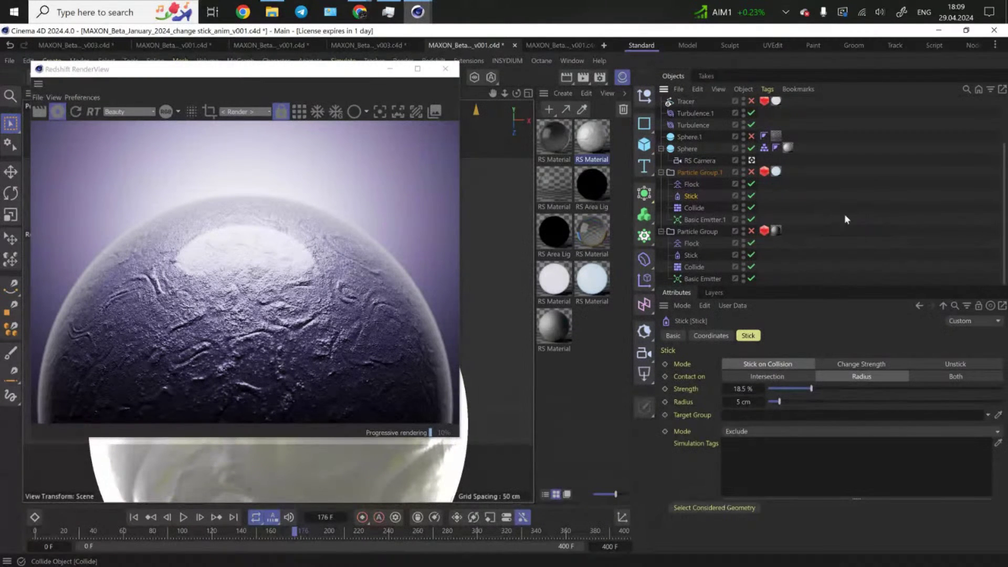
# - Enable Particle Group, Particle Group.1 and the Tracer objects, and inspect each addition in the Redshift render
pyautogui.click(752, 232)
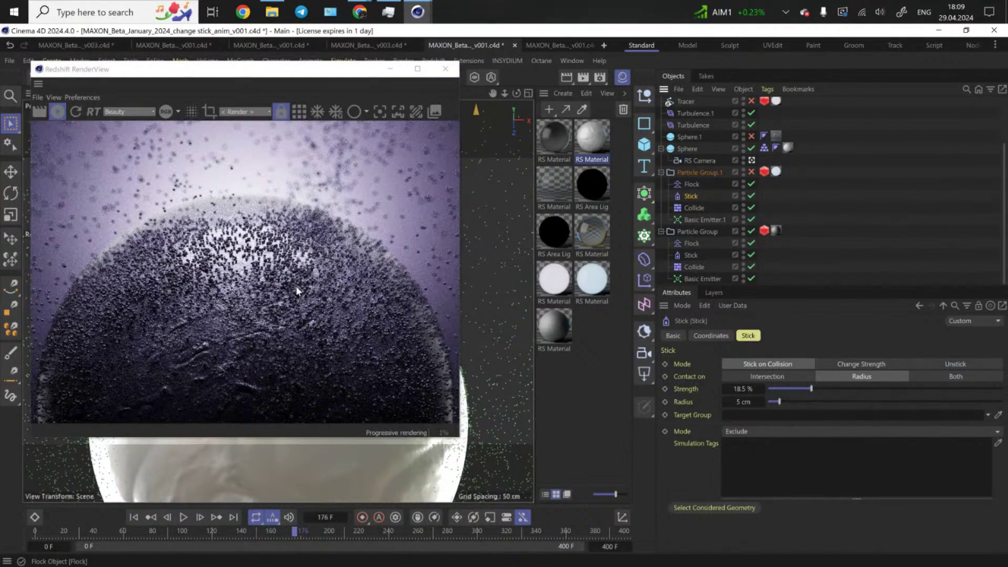
pyautogui.click(752, 173)
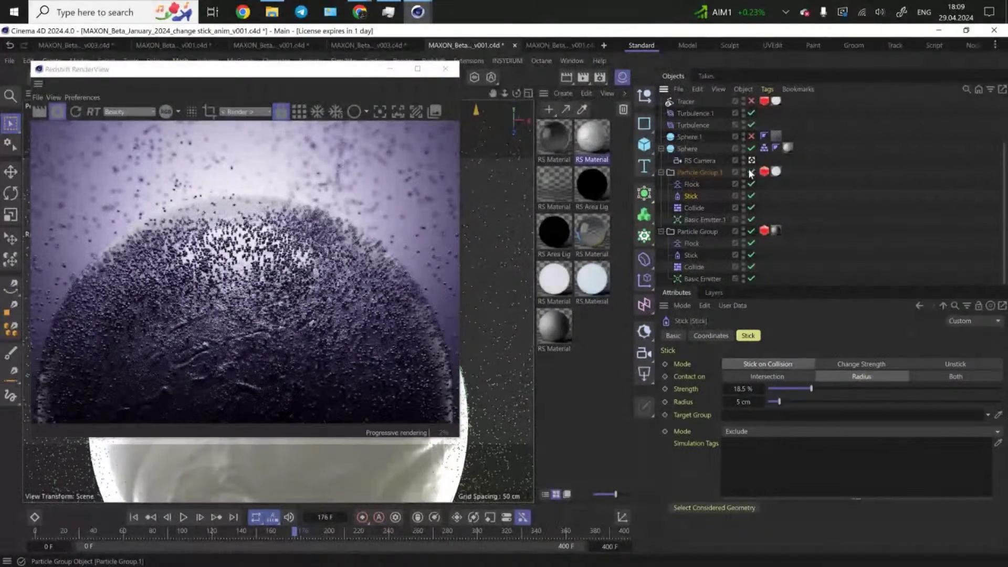
pyautogui.scroll(-3, 310, 264)
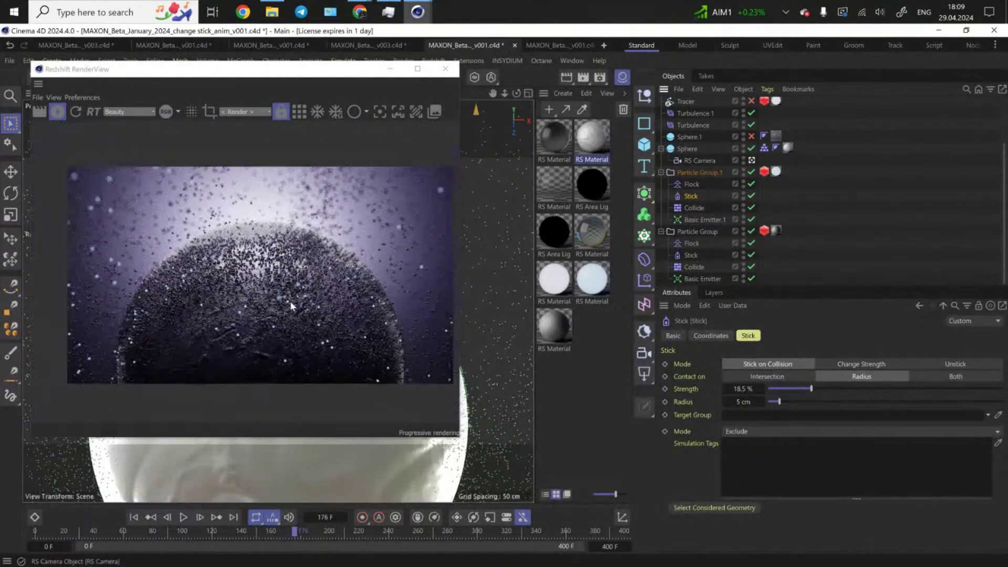
pyautogui.scroll(1, 282, 307)
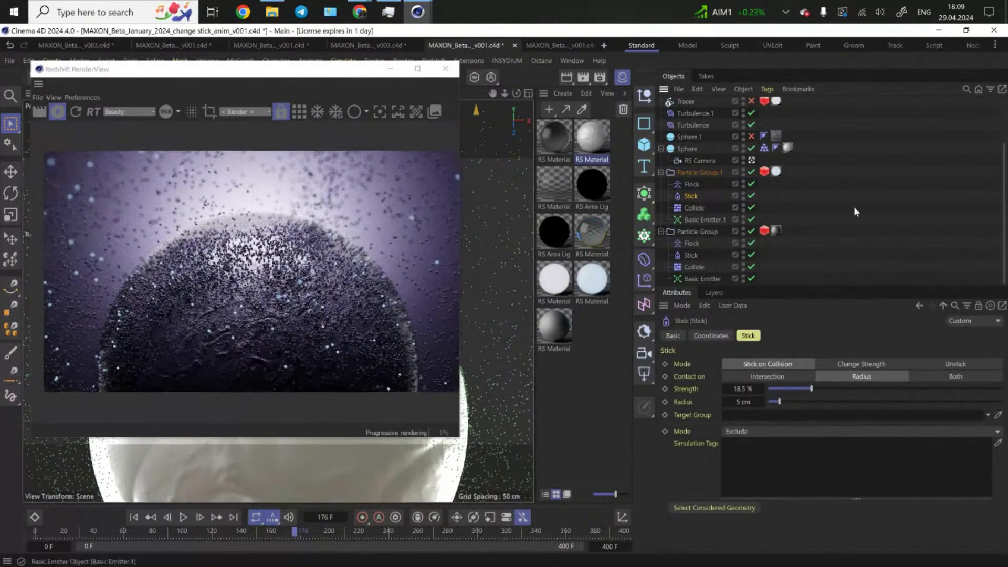
pyautogui.scroll(2, 902, 222)
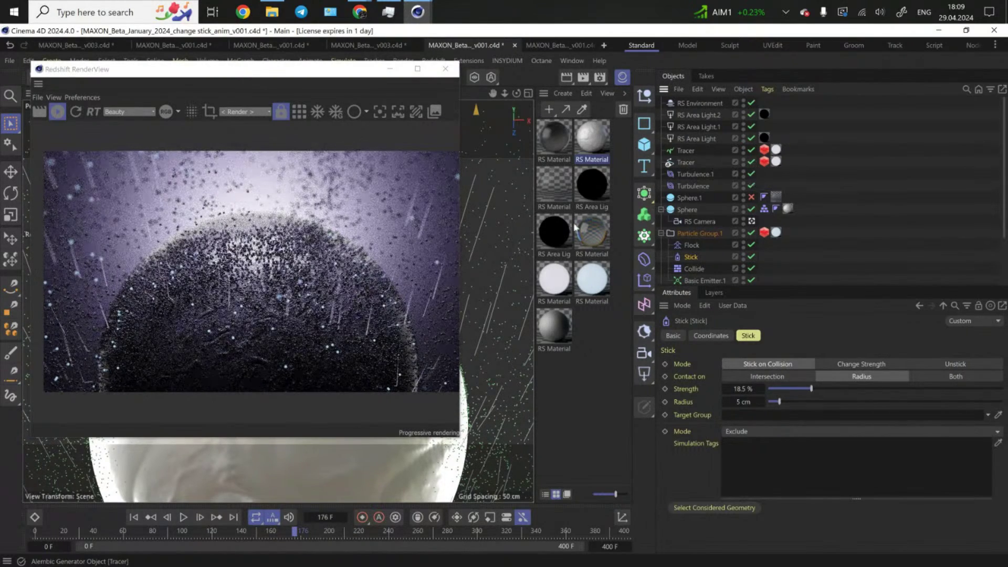
pyautogui.scroll(-1, 273, 310)
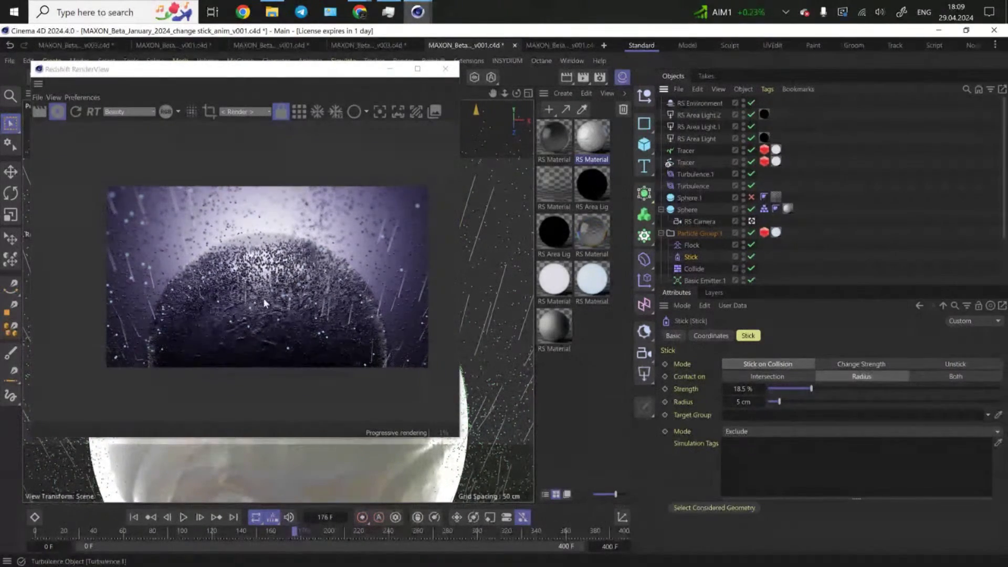
pyautogui.scroll(2, 263, 298)
pyautogui.scroll(-2, 698, 210)
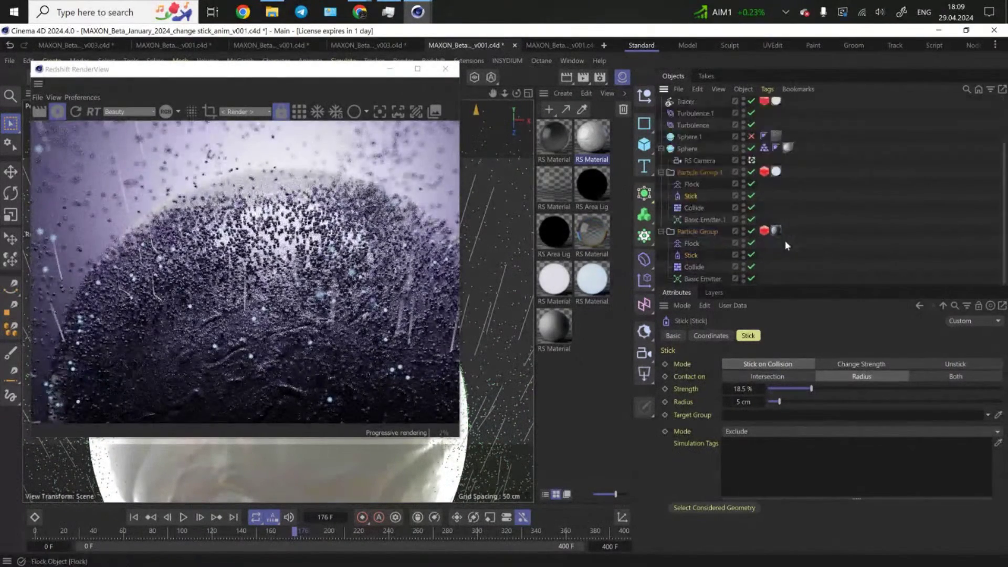
# - Review the settings of the Collide and Stick modifiers in the two particle groups against a close-up of the render
pyautogui.click(694, 208)
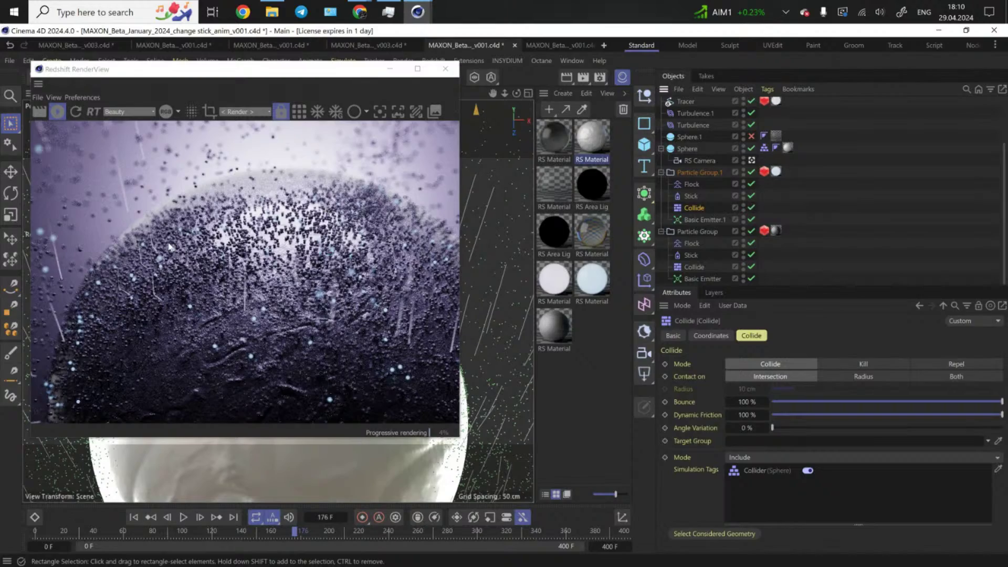
pyautogui.scroll(3, 290, 243)
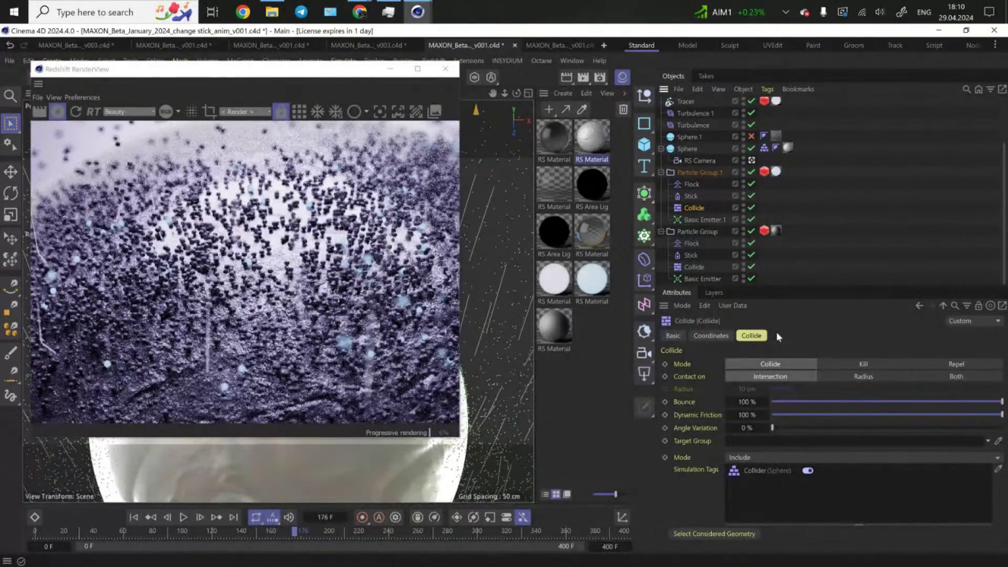
pyautogui.click(691, 255)
pyautogui.click(692, 254)
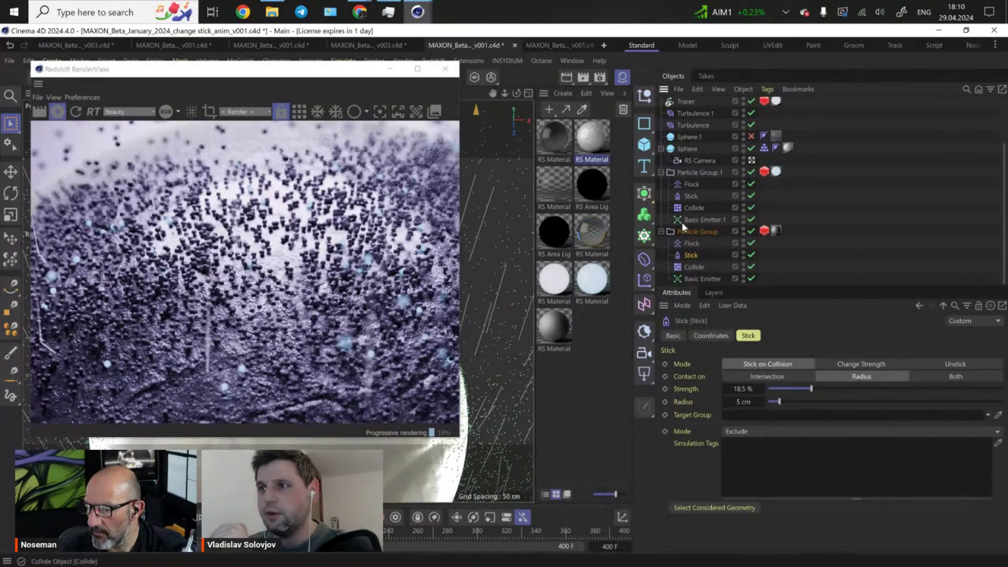
pyautogui.click(694, 267)
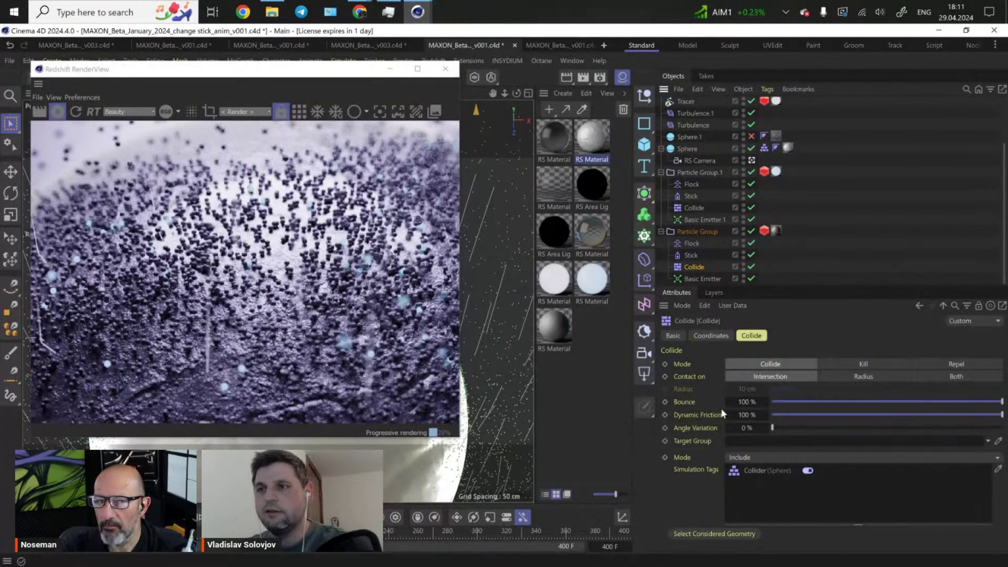
# - Close the Redshift RenderView and disable both Tracer objects, with the animation back at frame 0
pyautogui.click(445, 69)
pyautogui.scroll(3, 861, 177)
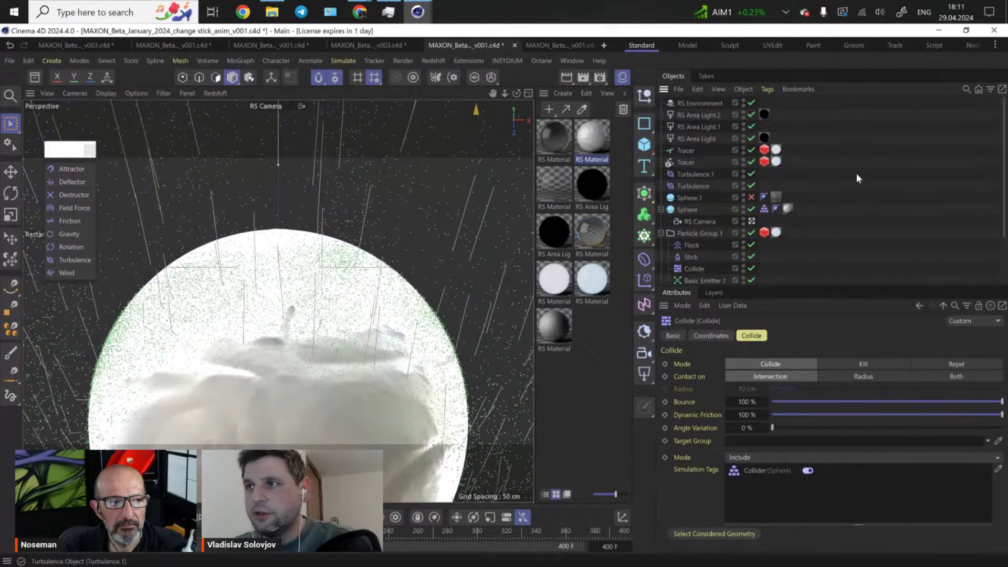
pyautogui.click(850, 168)
pyautogui.click(752, 161)
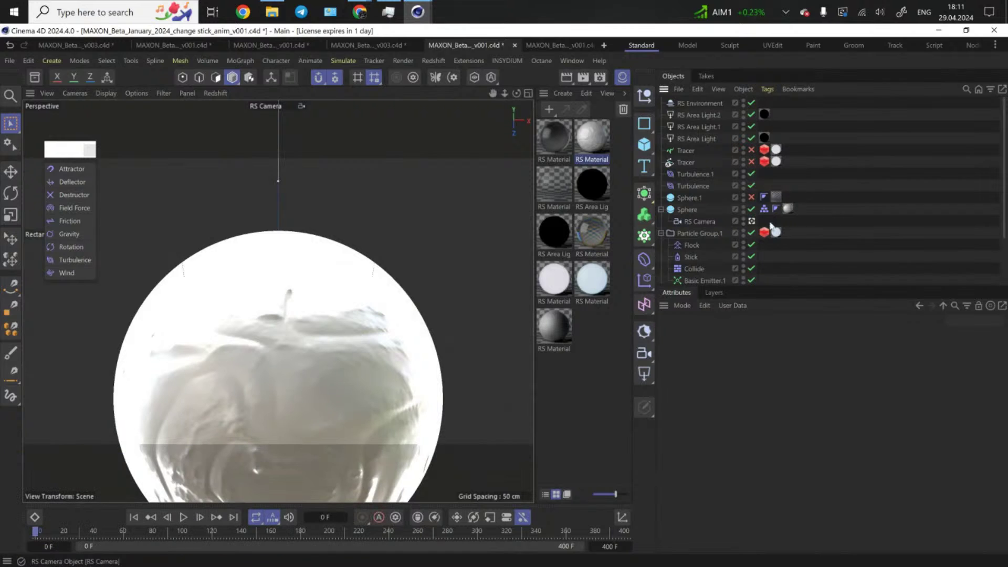
# - Disable the three RS Area Lights and play the particle simulation through the default camera, close to the sphere
pyautogui.click(752, 221)
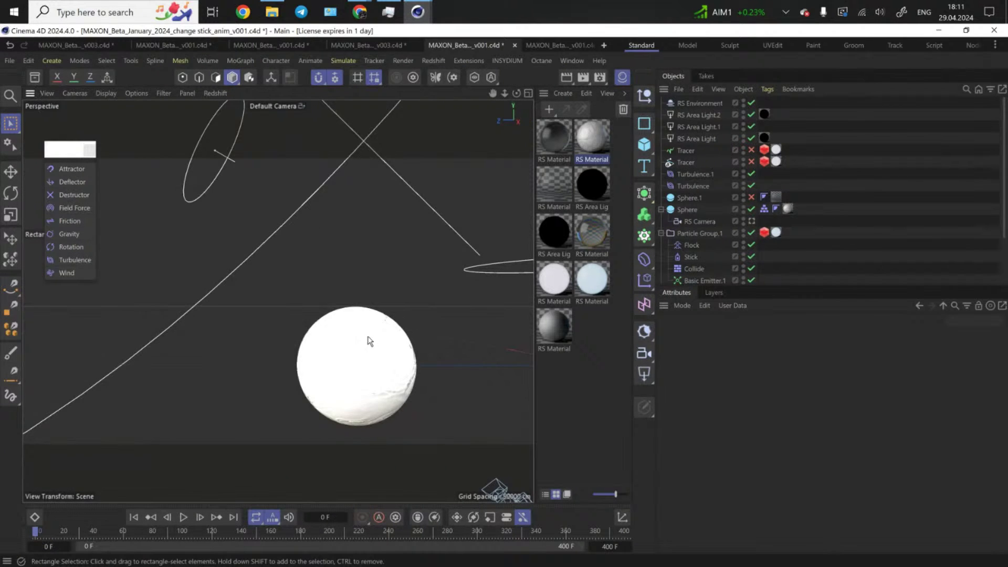
pyautogui.scroll(8, 370, 341)
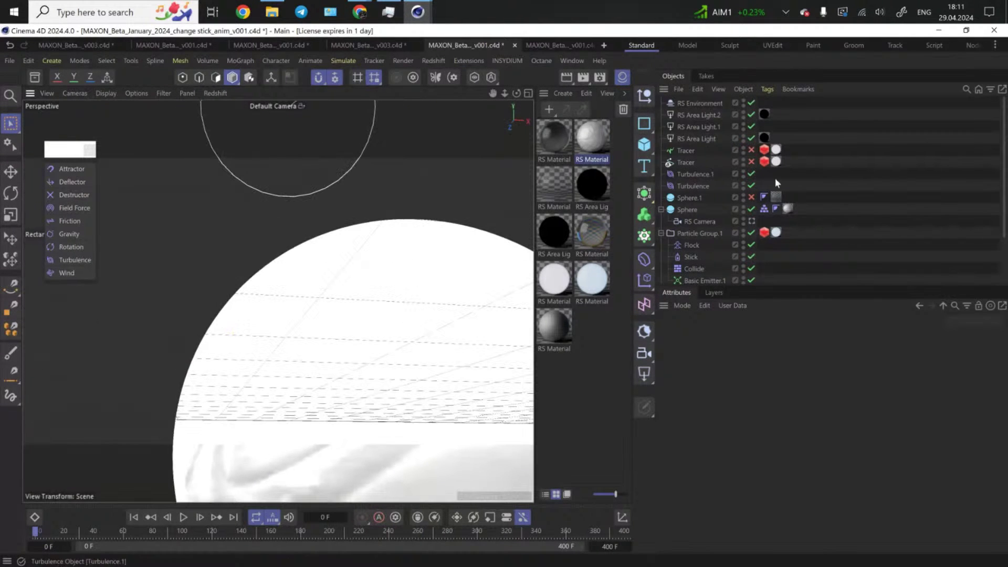
pyautogui.click(751, 138)
pyautogui.keyDown('alt'); pyautogui.moveTo(333, 375); pyautogui.dragTo(289, 375); pyautogui.keyUp('alt')
pyautogui.click(183, 517)
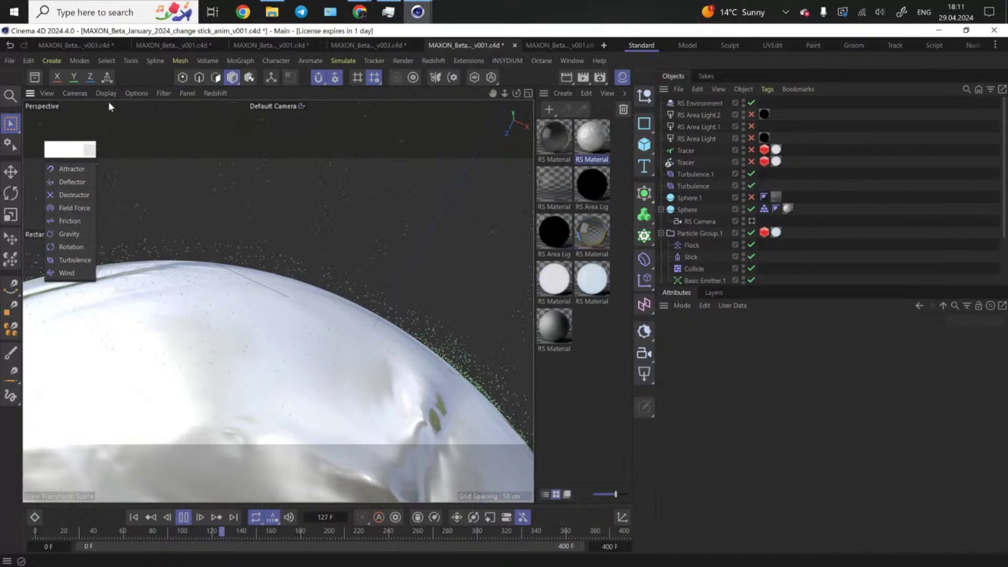
# - Turn off the display of materials in the viewport so the particles stand out on the sphere
pyautogui.click(107, 95)
pyautogui.click(138, 98)
pyautogui.click(140, 98)
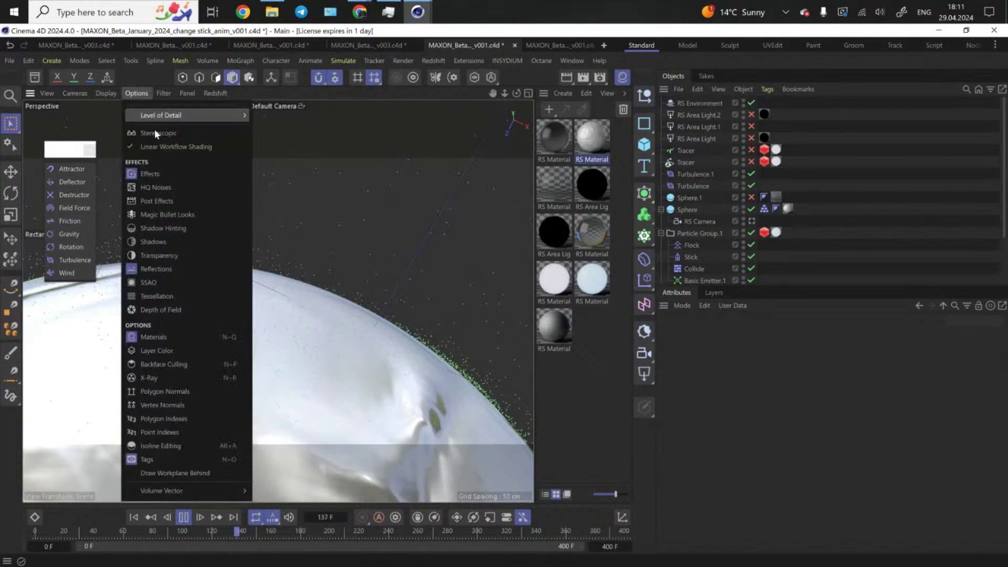
pyautogui.click(157, 337)
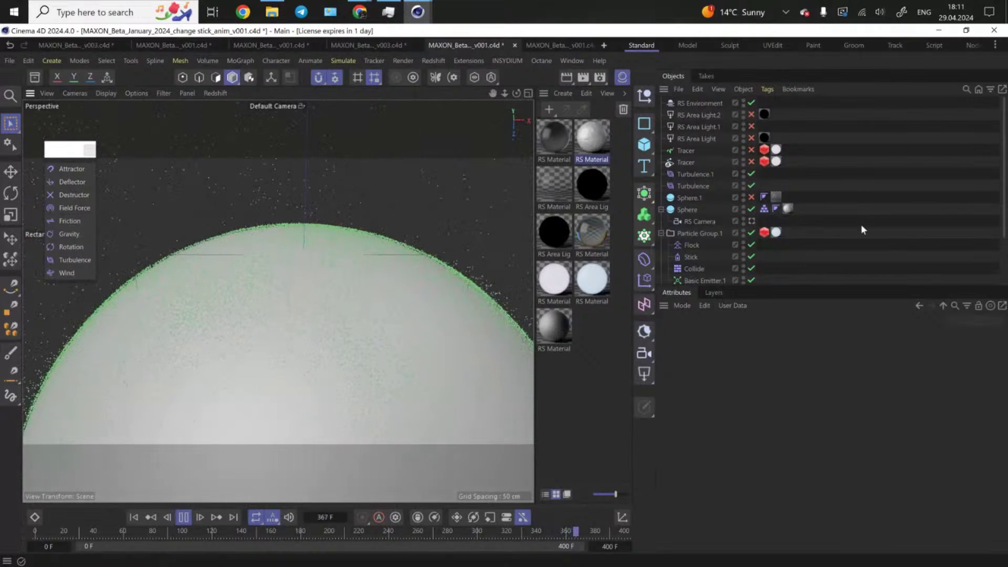
# - Look through the RS Camera again and reopen the Redshift RenderView over the viewport
pyautogui.click(751, 221)
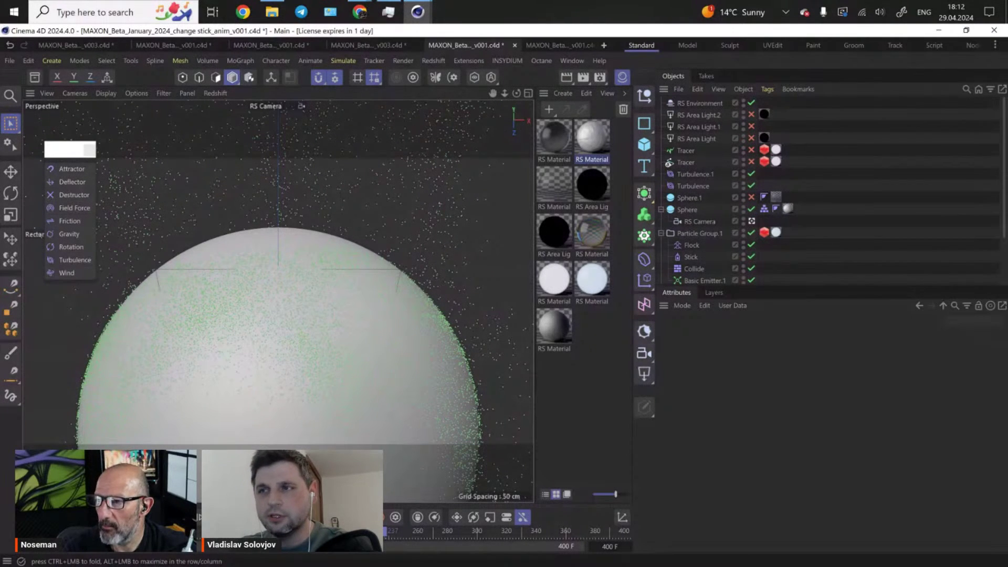
pyautogui.click(433, 60)
pyautogui.click(467, 154)
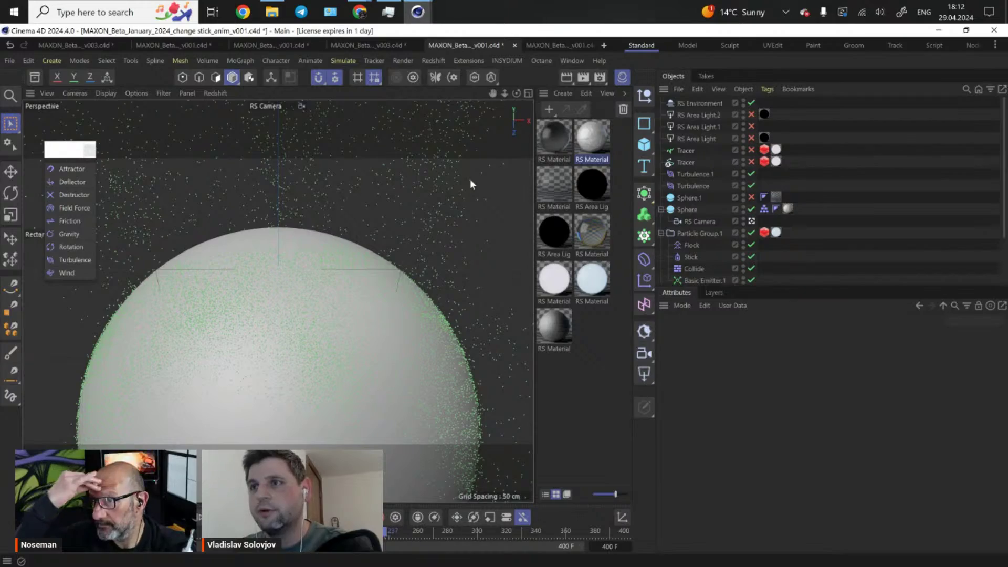
pyautogui.click(496, 190)
pyautogui.moveTo(574, 147); pyautogui.dragTo(229, 105)
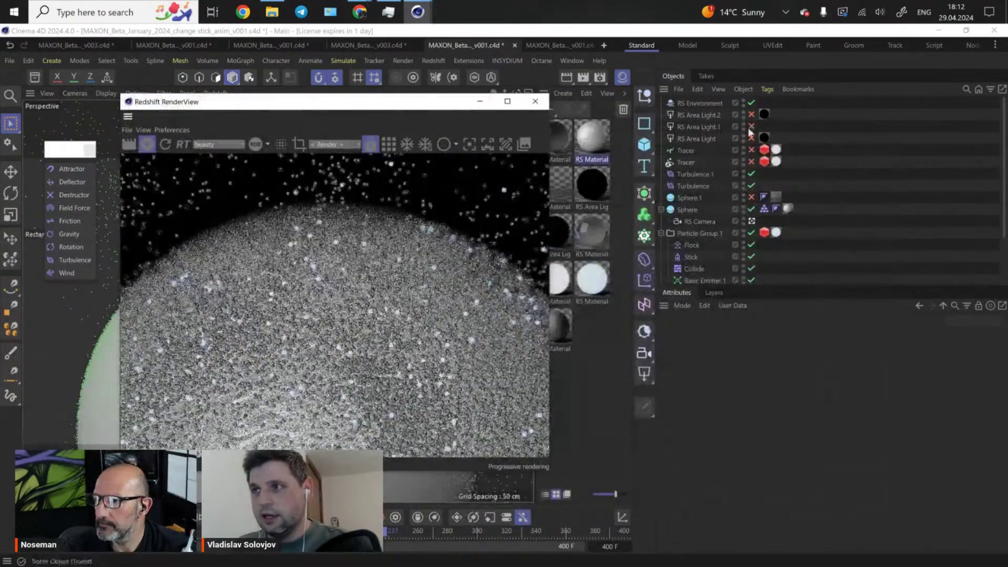
# - Re-enable the area lights, leaving only RS Area Light.1 lighting the particles in the Redshift render
pyautogui.moveTo(751, 115); pyautogui.dragTo(752, 139)
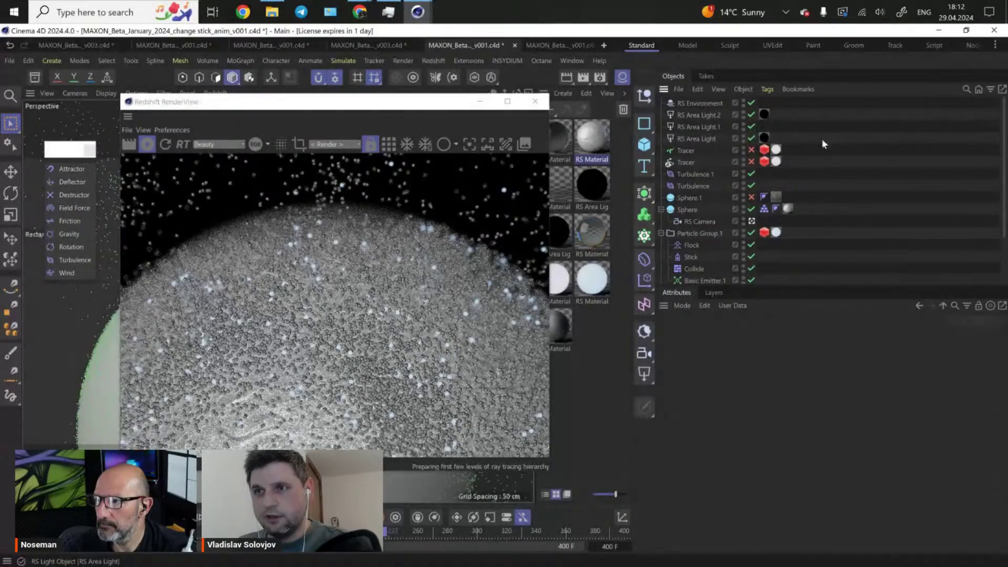
pyautogui.scroll(2, 325, 281)
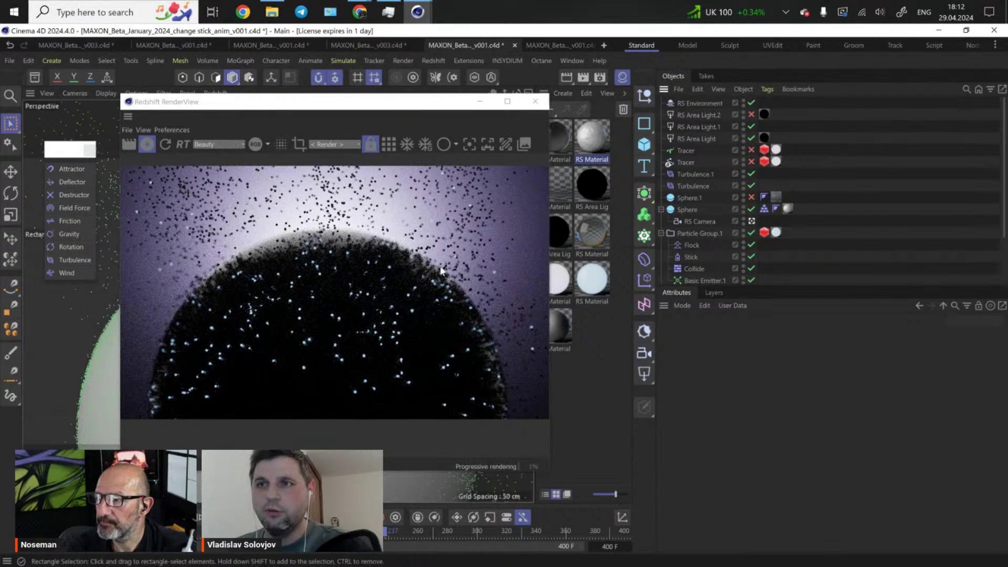
# - Re-enable RS Area Light and RS Area Light.2, and open the light contribution details
pyautogui.click(696, 138)
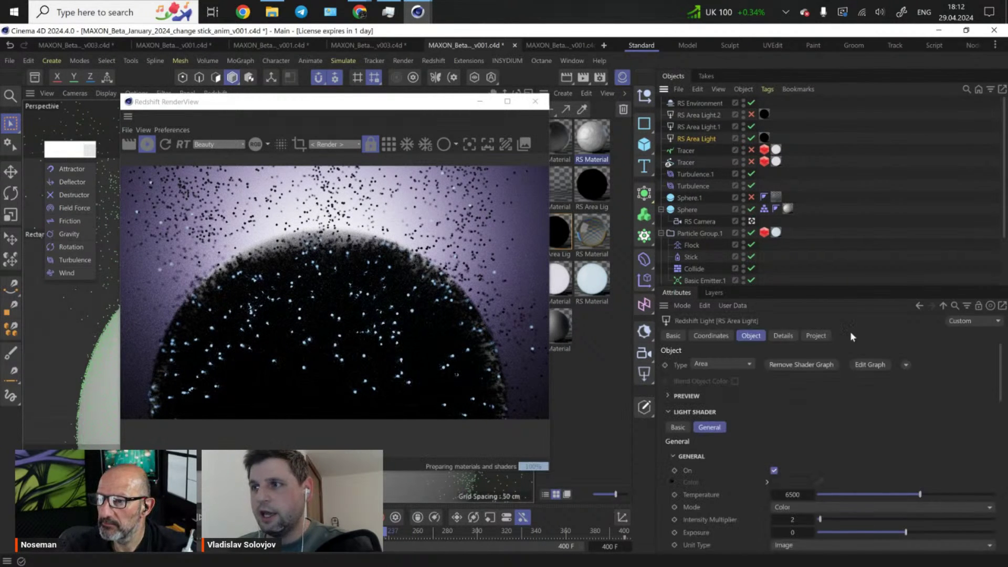
pyautogui.click(783, 336)
pyautogui.moveTo(1000, 377); pyautogui.dragTo(1000, 442)
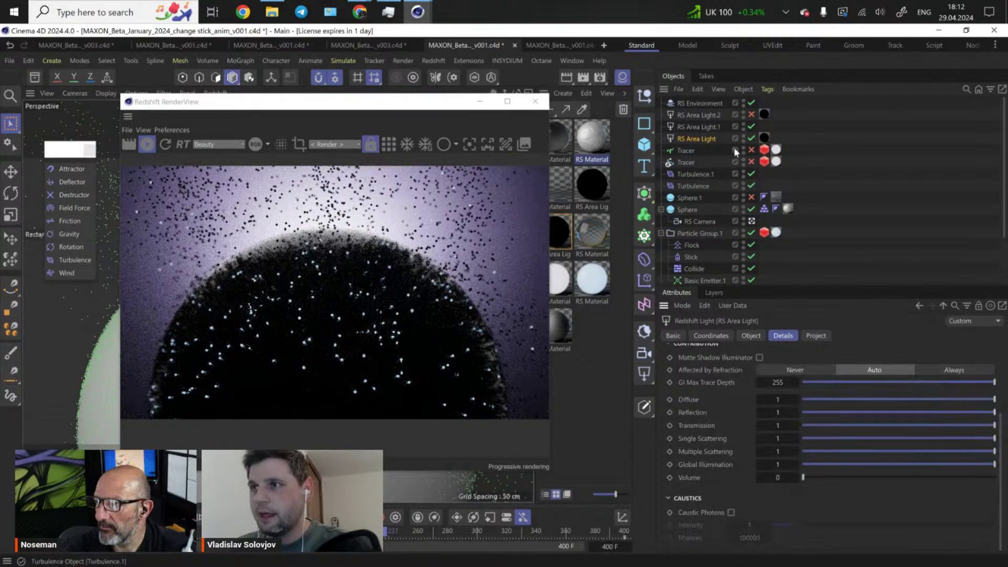
pyautogui.click(711, 113)
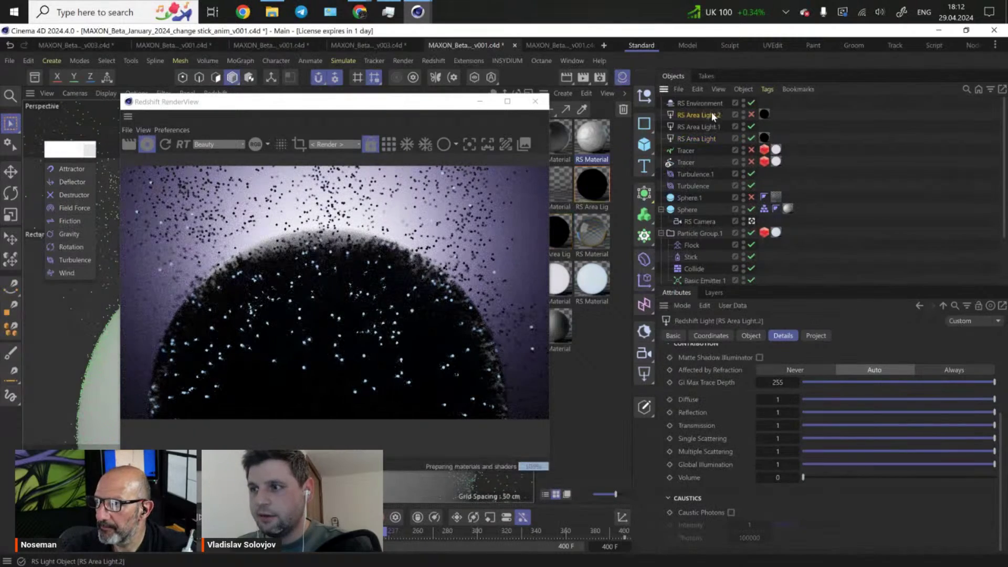
pyautogui.click(752, 114)
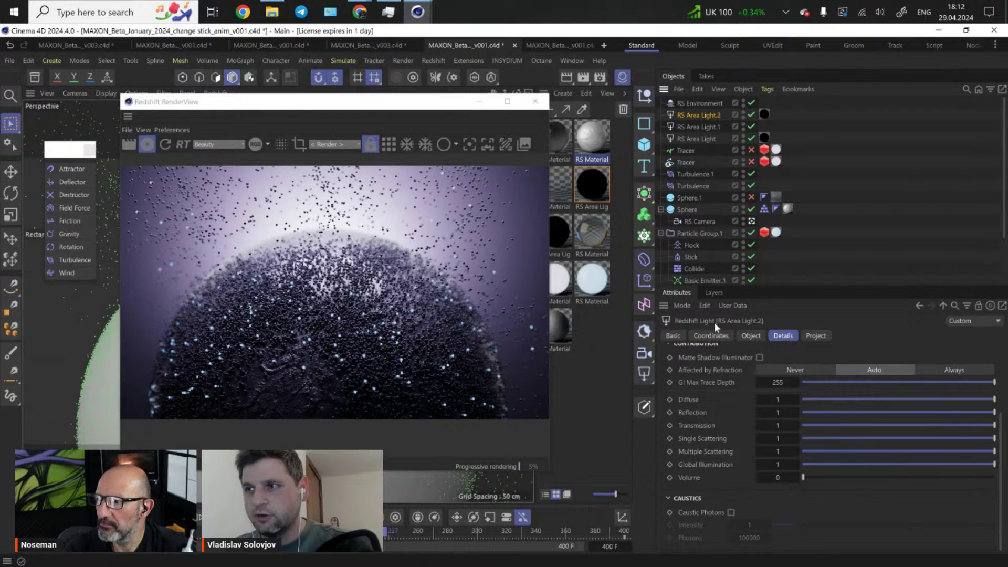
# - Try volume contributions of 0.05 and 0.02 on RS Area Light.1, and return the value to 0.1
pyautogui.click(709, 127)
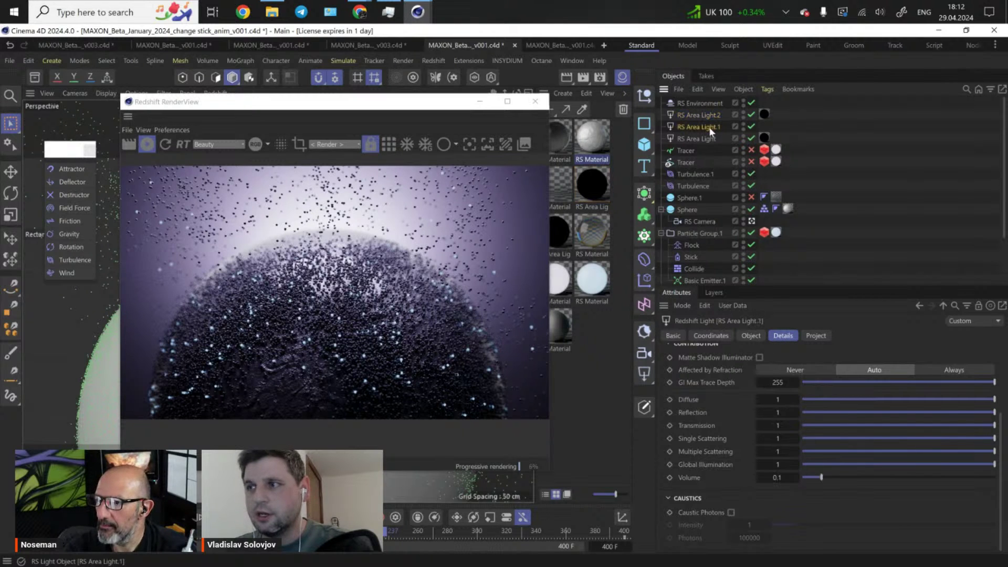
pyautogui.doubleClick(782, 478)
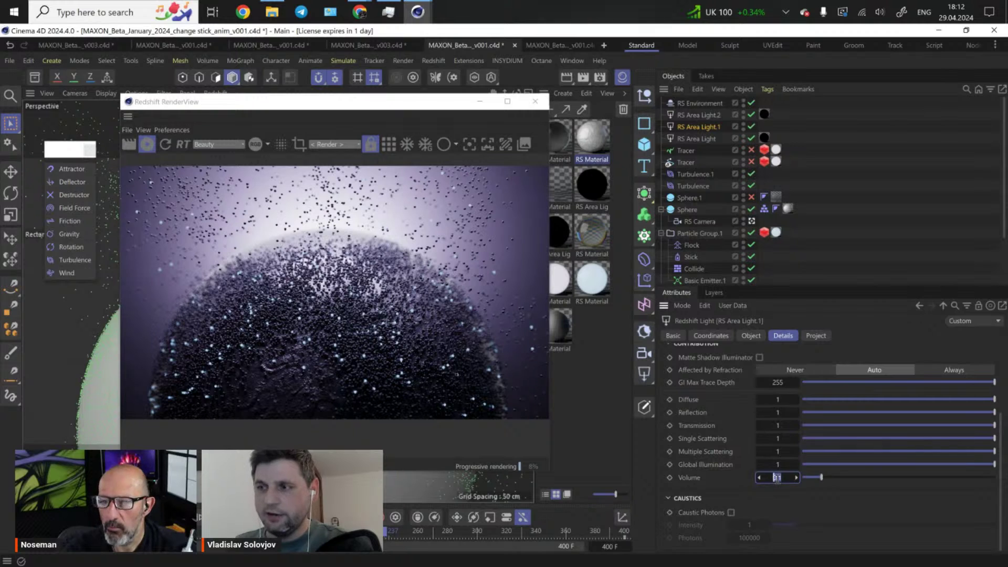
pyautogui.click(781, 483)
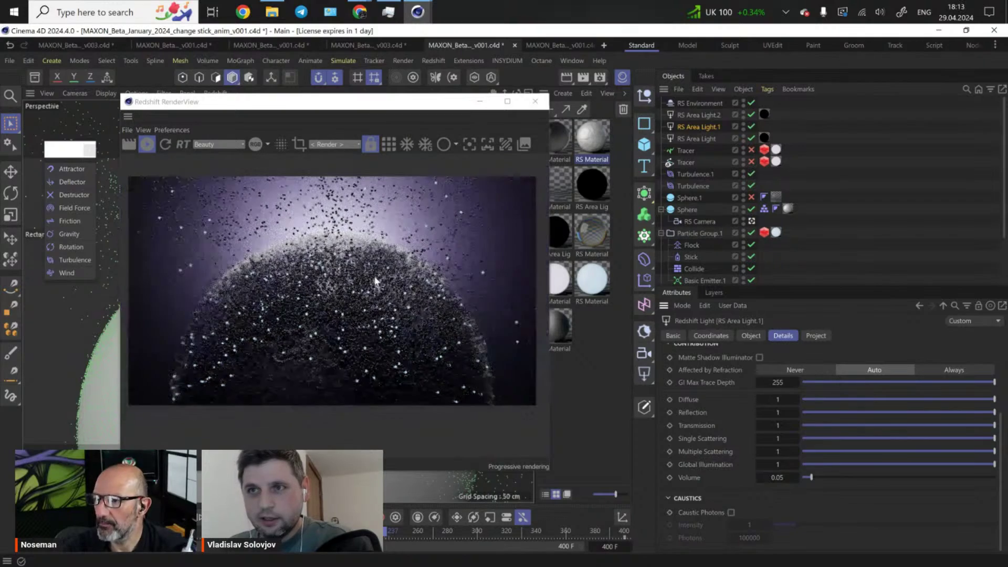
pyautogui.click(781, 479)
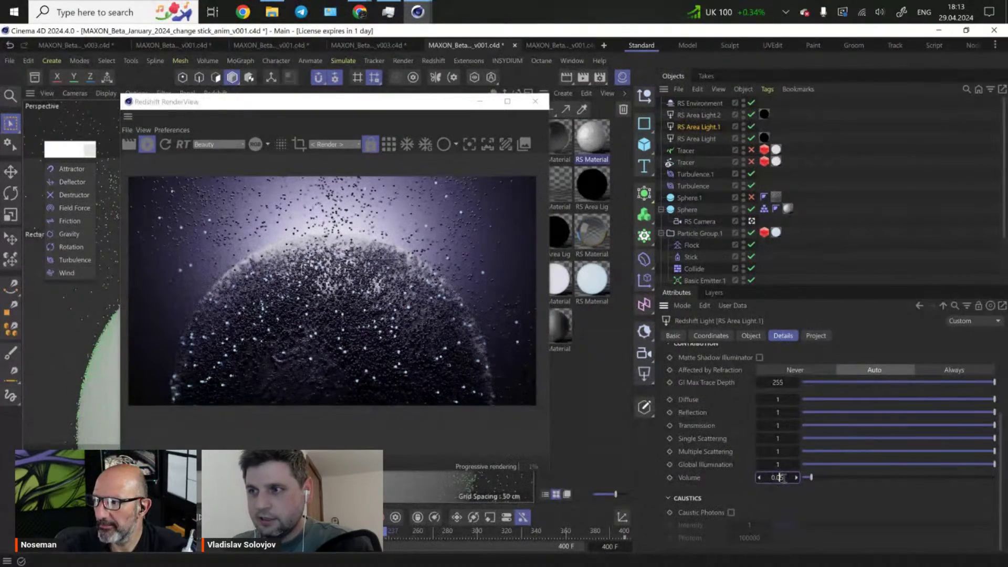
pyautogui.press('Return')
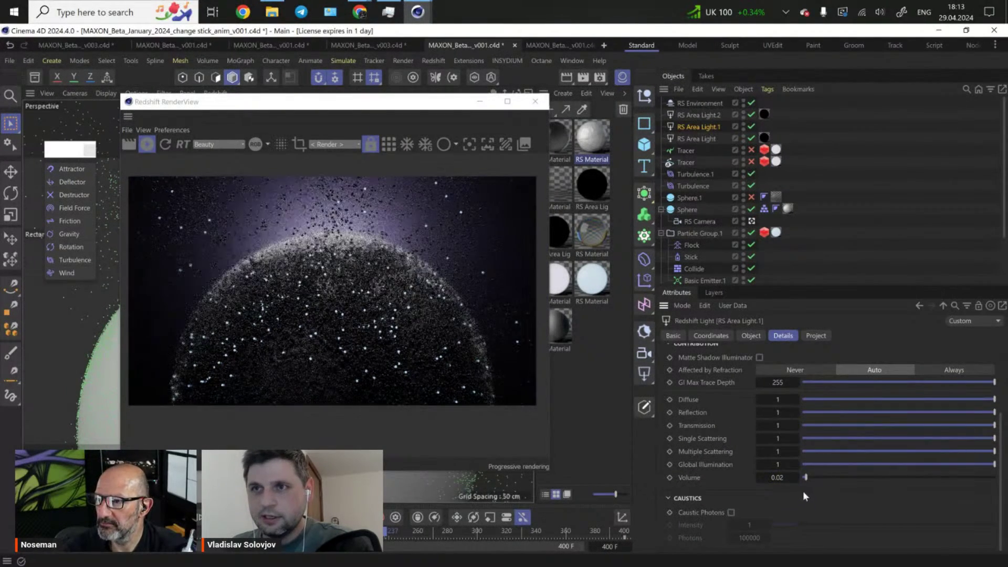
pyautogui.write('1')
pyautogui.press('Return')
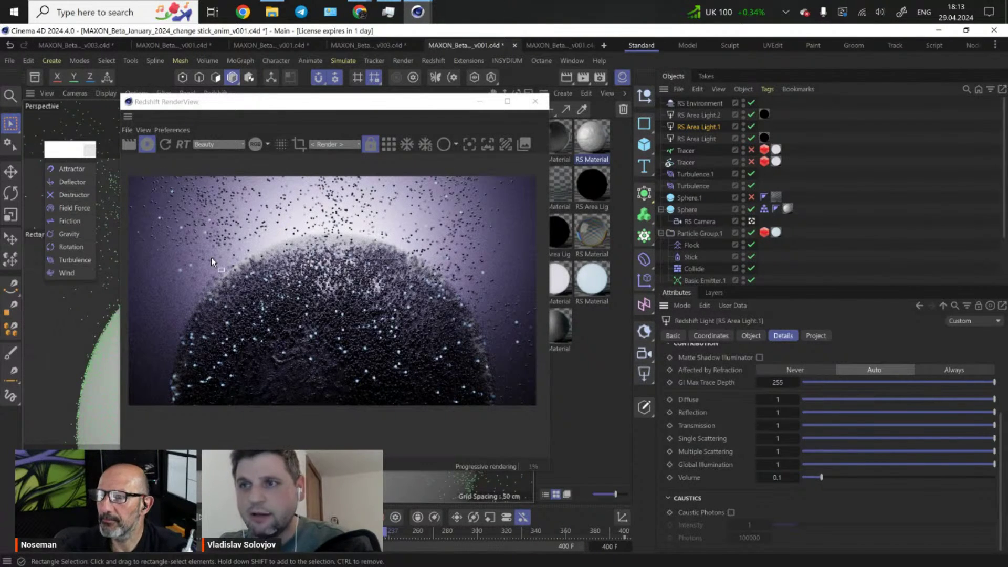
# - Open the RS Camera's depth of field and bokeh settings, and duplicate the camera
pyautogui.scroll(3, 278, 287)
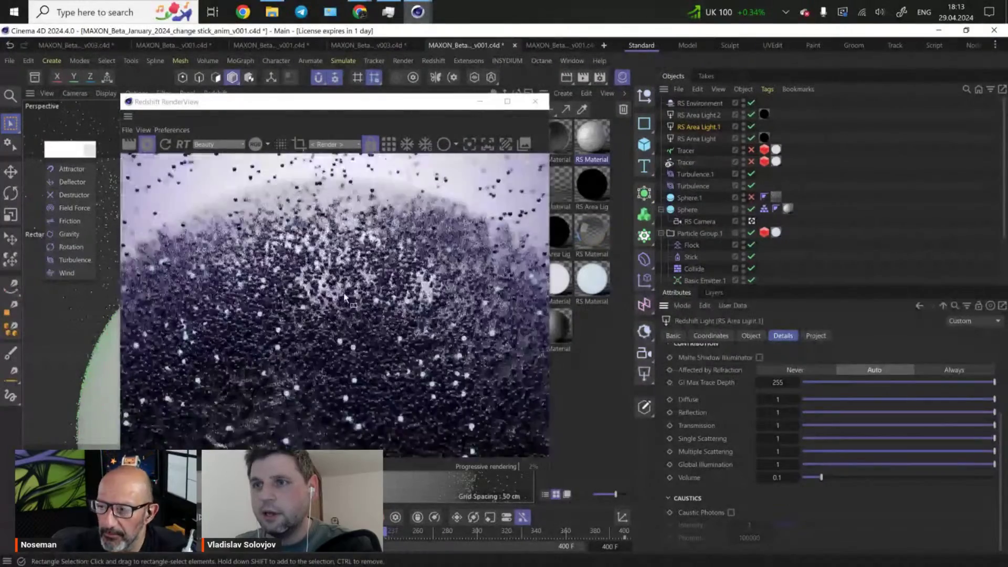
pyautogui.click(698, 221)
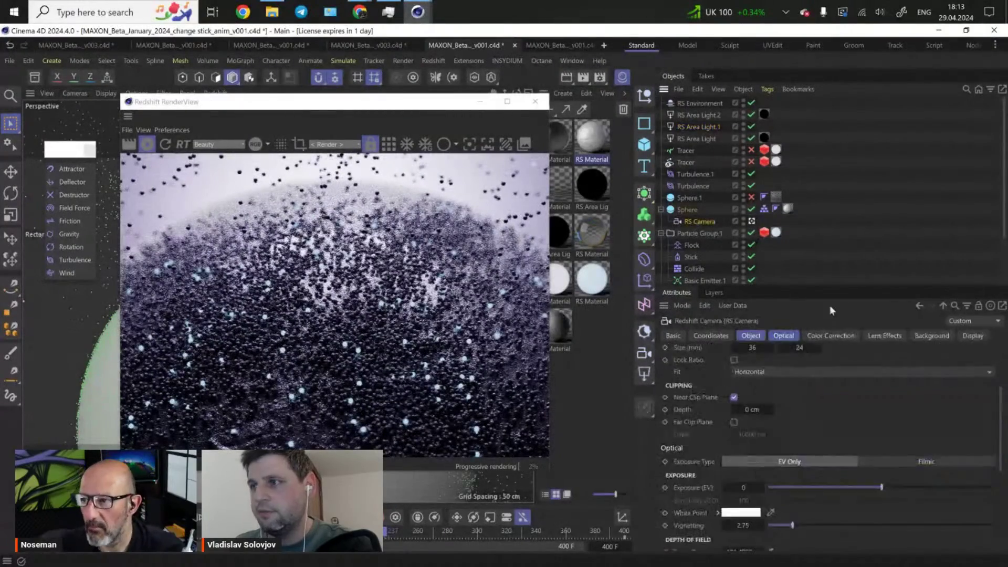
pyautogui.click(785, 336)
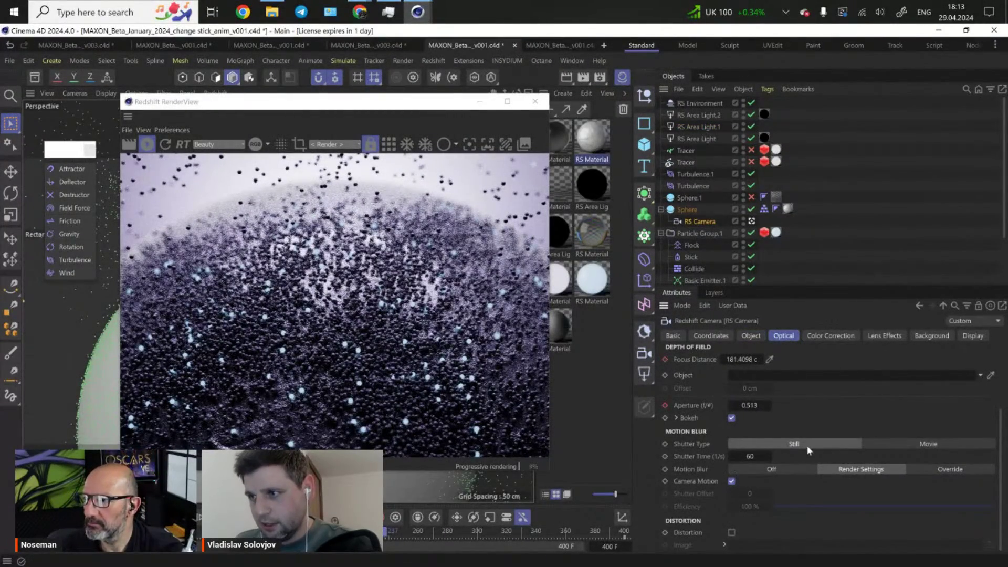
pyautogui.click(685, 417)
pyautogui.scroll(1, 721, 431)
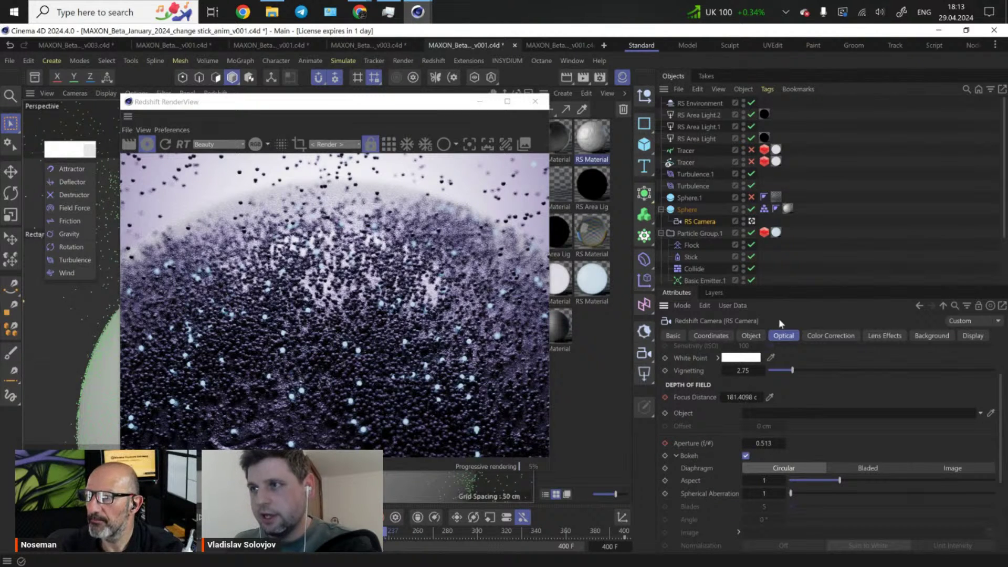
pyautogui.hotkey('ctrl', 'c')
pyautogui.hotkey('ctrl', 'v')
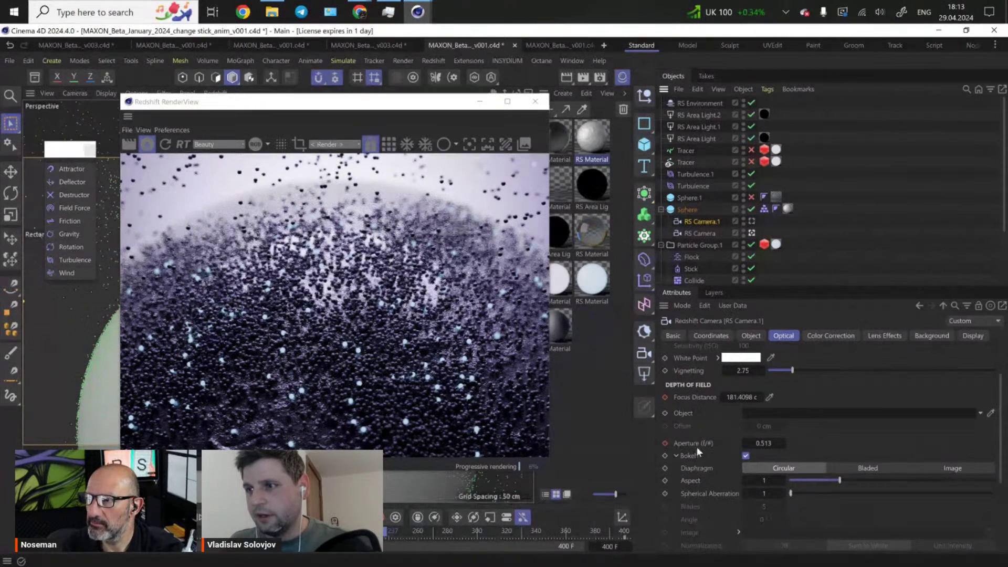
# - Delete the aperture's animation track on RS Camera.1 and turn off its Bokeh
pyautogui.rightClick(699, 446)
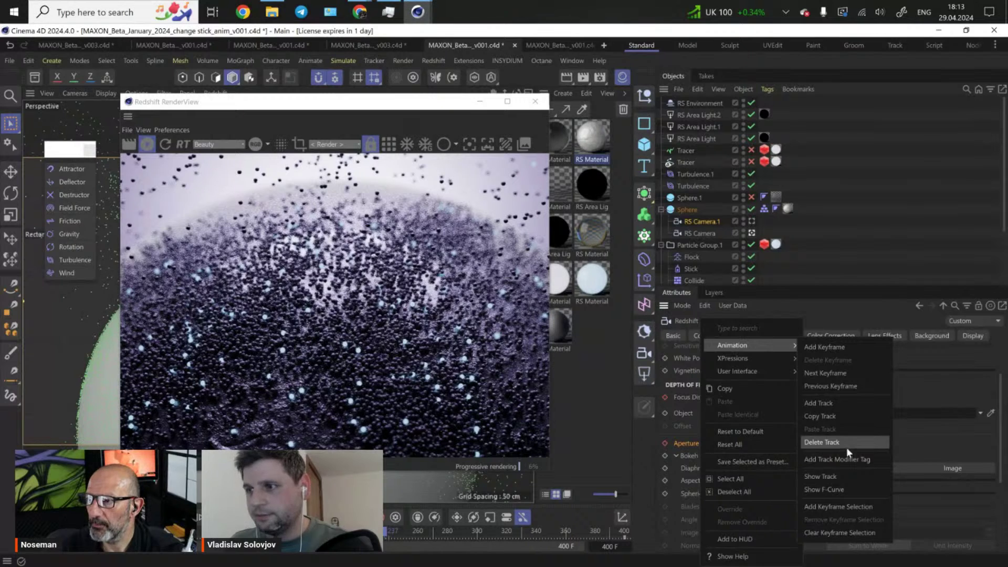
pyautogui.click(846, 447)
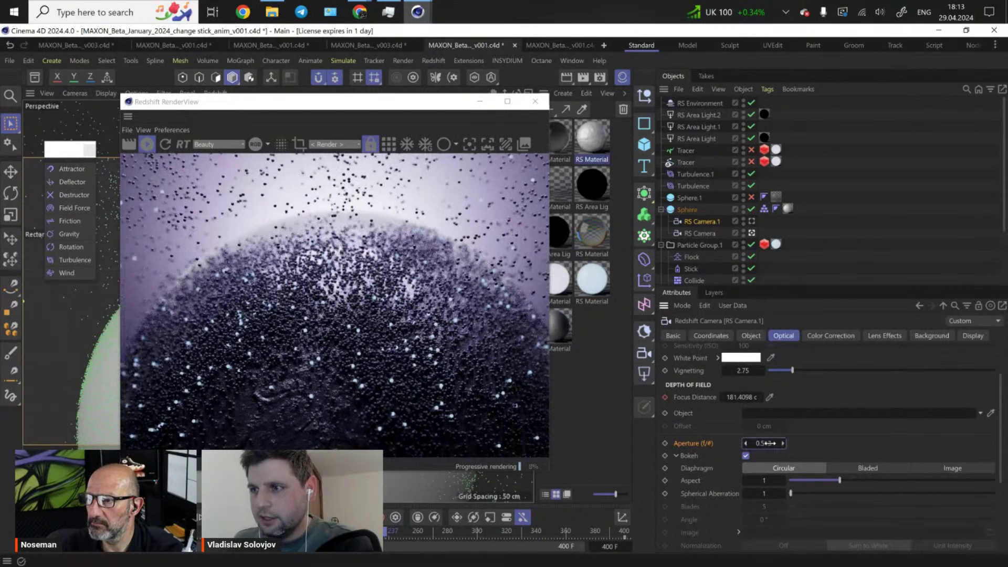
pyautogui.click(746, 457)
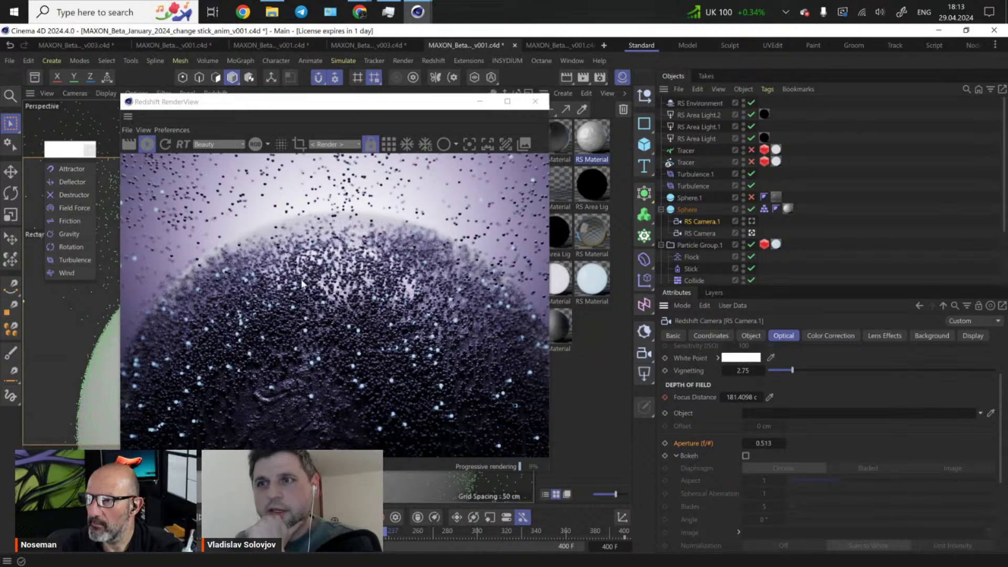
# - Make RS Camera.1 the active camera and examine its render without bokeh
pyautogui.scroll(-3, 314, 294)
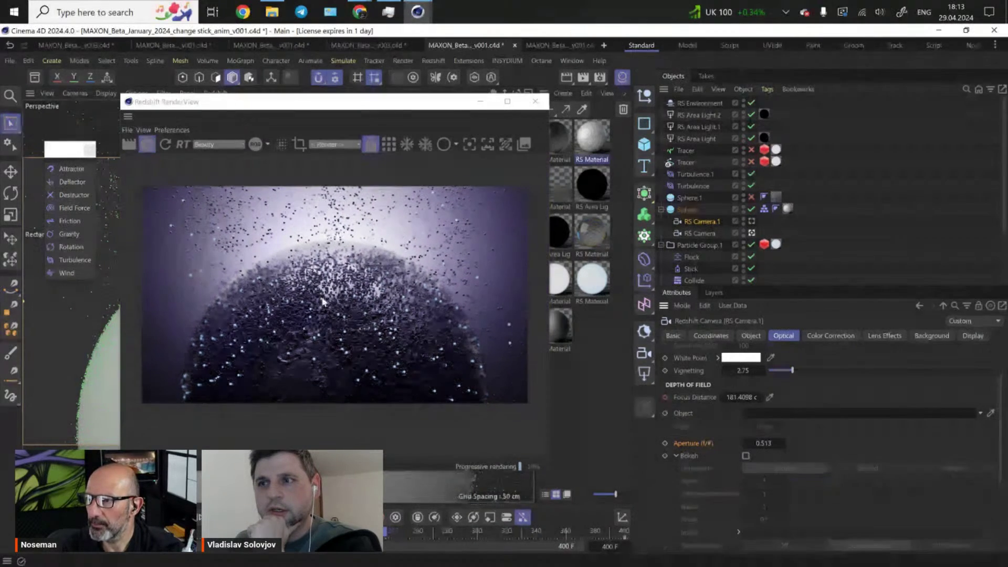
pyautogui.click(751, 221)
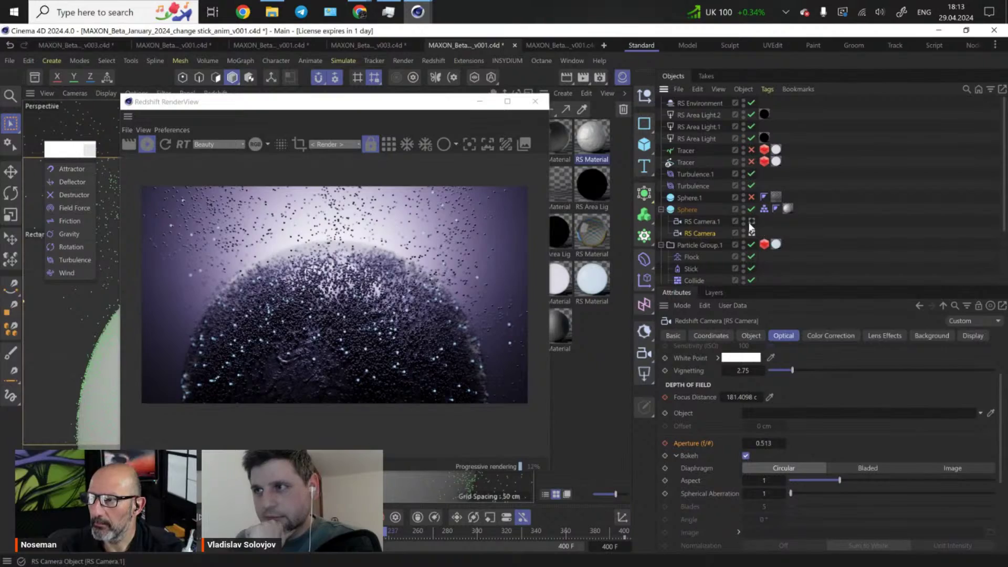
pyautogui.scroll(3, 360, 292)
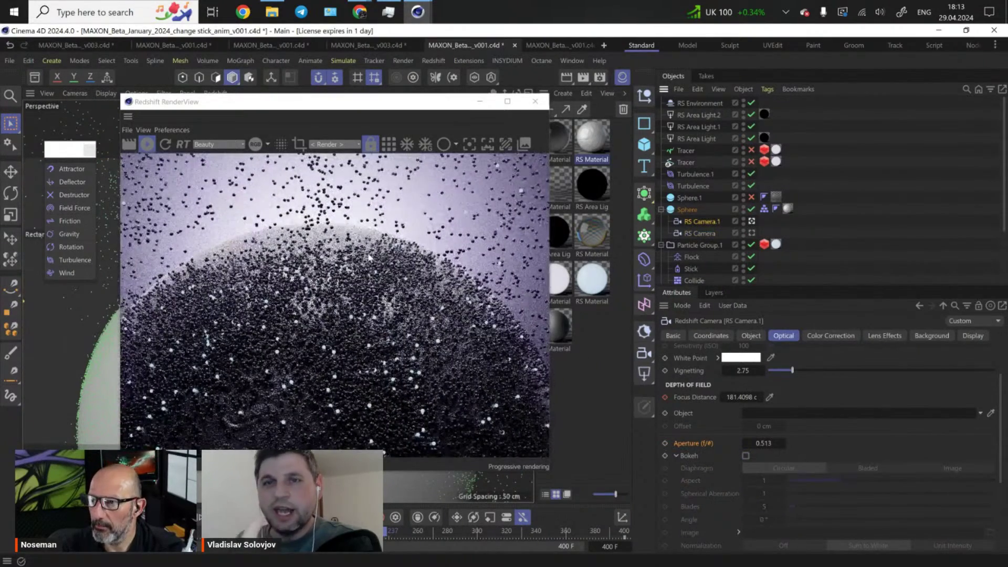
pyautogui.scroll(-2, 389, 278)
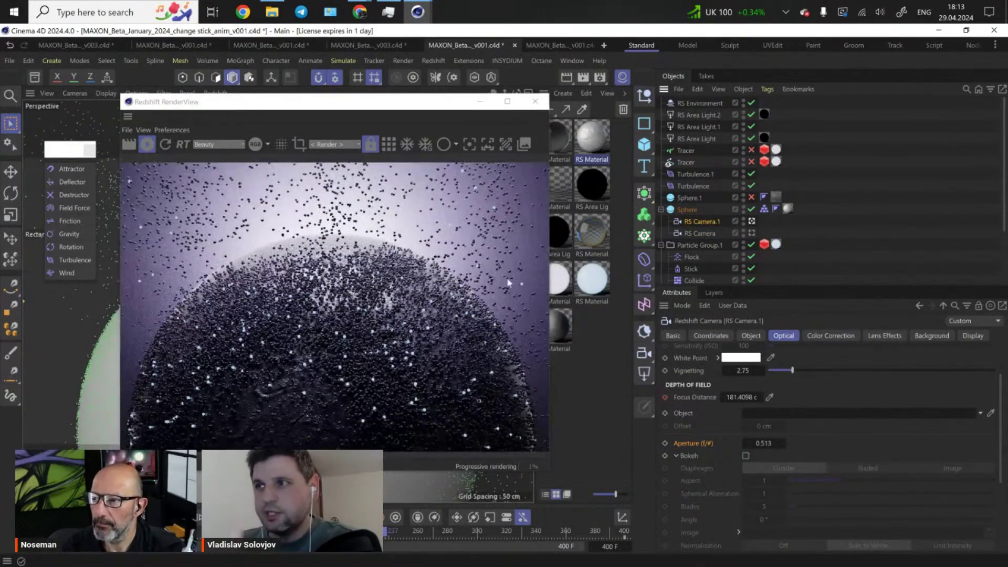
# - Turn Bokeh back on for RS Camera.1 and set its aperture to 0.3 for stronger depth of field
pyautogui.click(745, 455)
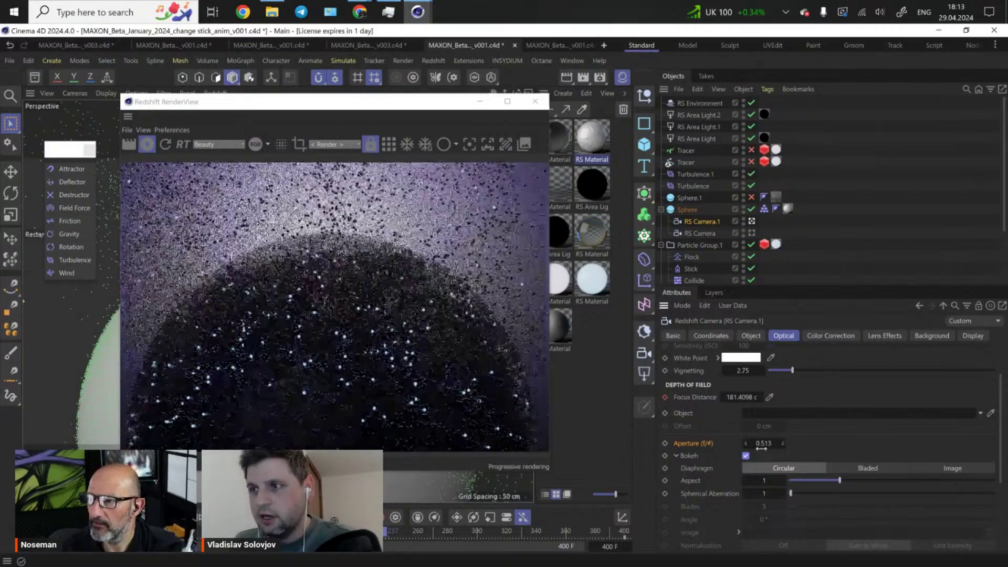
pyautogui.click(767, 443)
pyautogui.write('0.3')
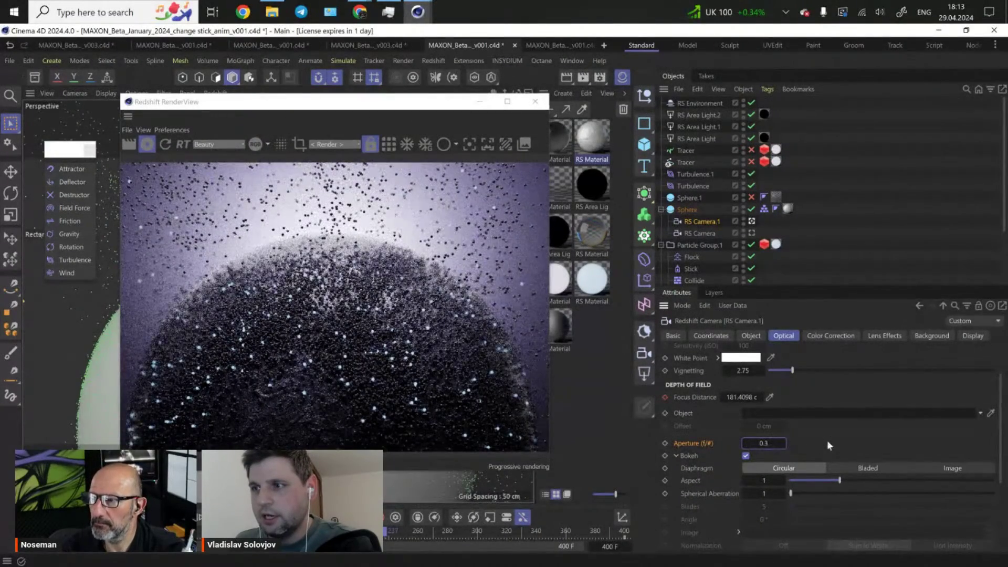
pyautogui.press('Return')
pyautogui.scroll(2, 356, 288)
pyautogui.scroll(-2, 357, 290)
# - Limit rendering to a region over the upper middle of the particle-covered sphere
pyautogui.click(298, 143)
pyautogui.moveTo(153, 265); pyautogui.dragTo(329, 425)
pyautogui.moveTo(218, 170); pyautogui.dragTo(470, 413)
pyautogui.scroll(-1, 401, 325)
pyautogui.scroll(1, 409, 310)
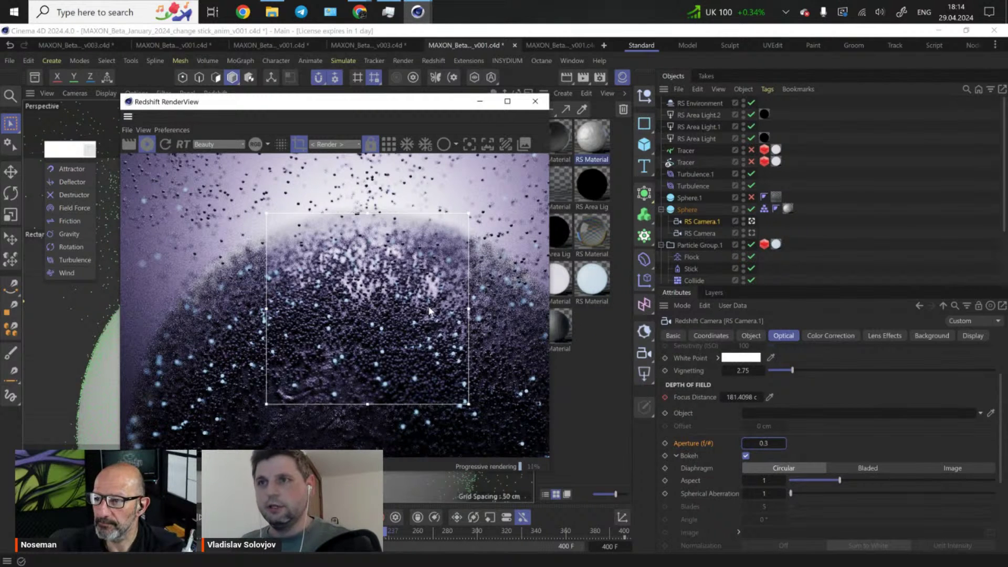
# - Enable both Tracers, turn off the render region and examine the particle trails in the full render
pyautogui.click(751, 150)
pyautogui.click(751, 162)
pyautogui.scroll(-3, 301, 279)
pyautogui.click(299, 146)
pyautogui.scroll(-2, 347, 281)
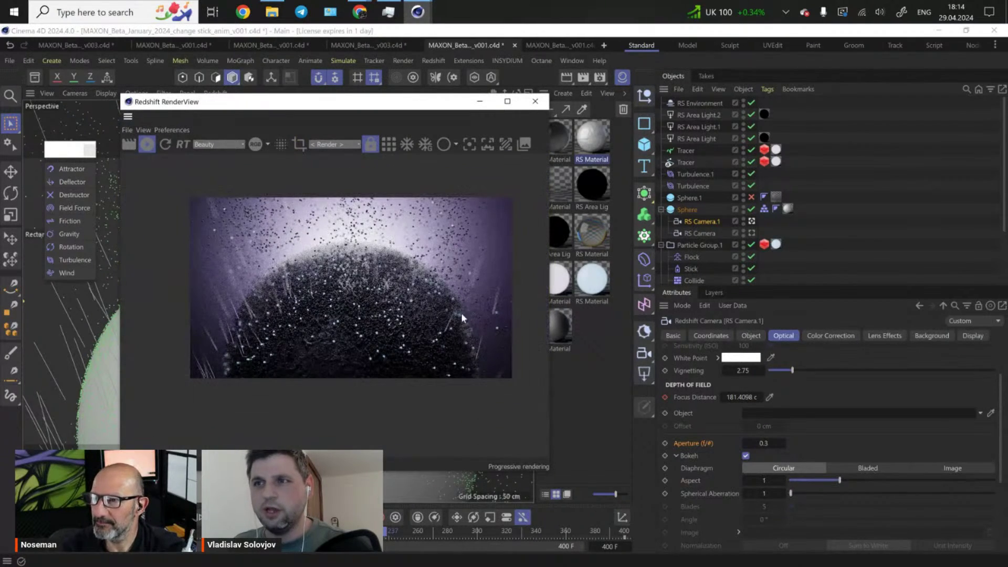
pyautogui.scroll(2, 300, 295)
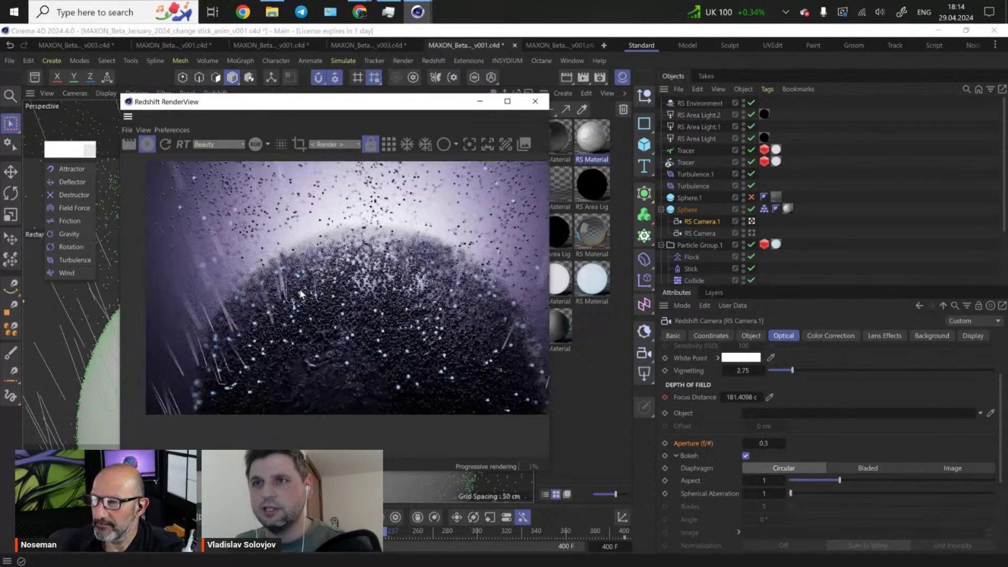
# - Close the Redshift RenderView and disable both Tracers
pyautogui.click(536, 102)
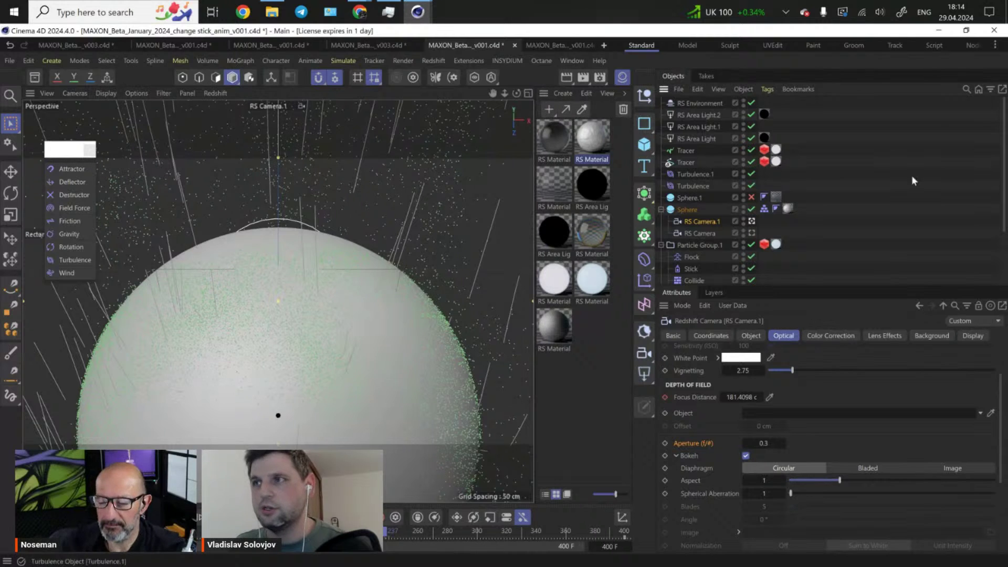
pyautogui.click(751, 162)
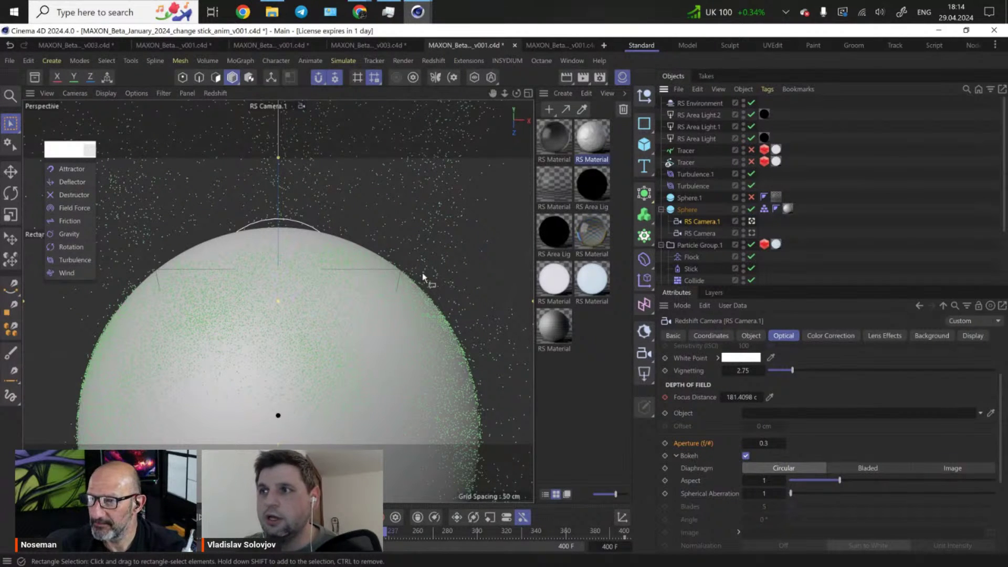
pyautogui.scroll(-3, 835, 213)
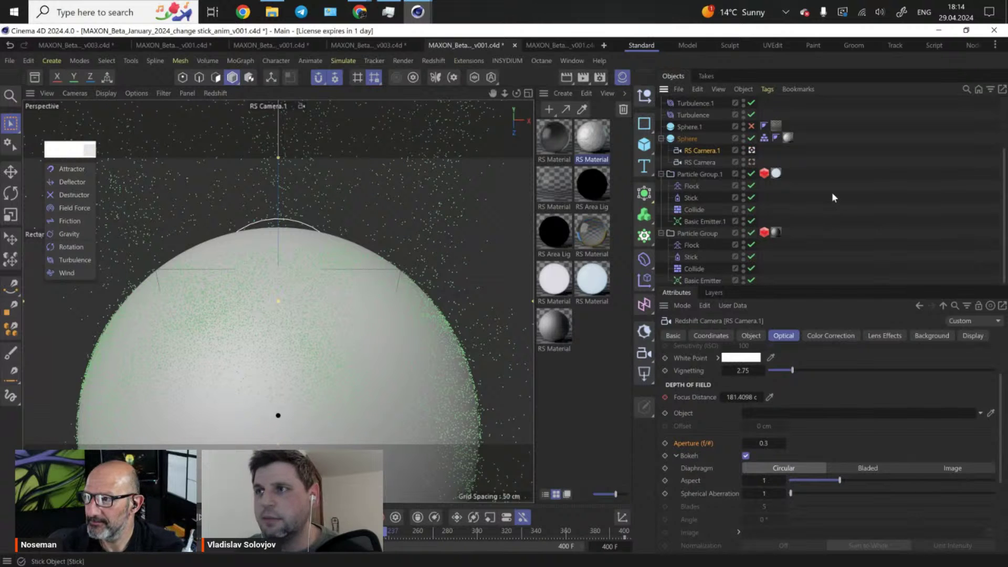